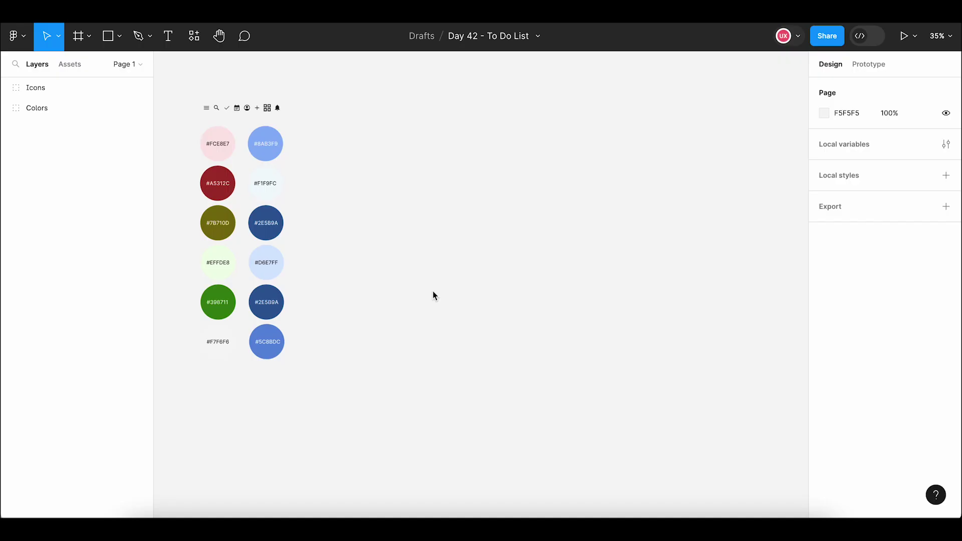
Draw a 1600×1200 frame and nudge it into place beside the colour swatches.
left_click(90, 39)
left_click(89, 67)
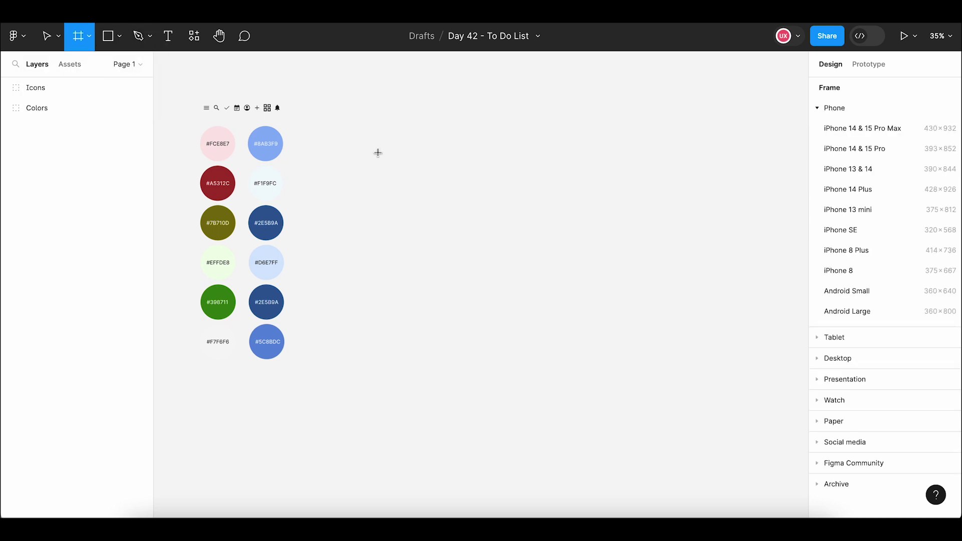
left_click_drag(309, 111, 739, 366)
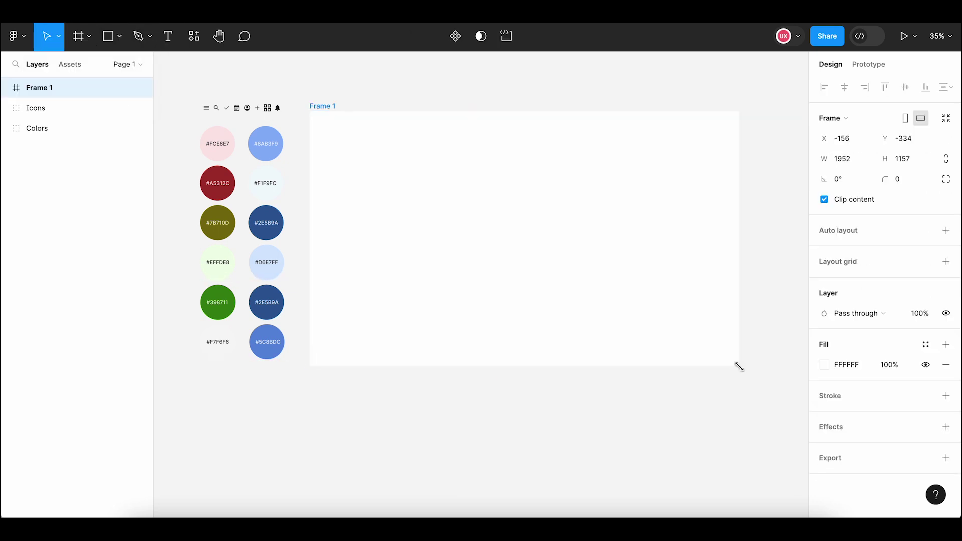
double_click(849, 159)
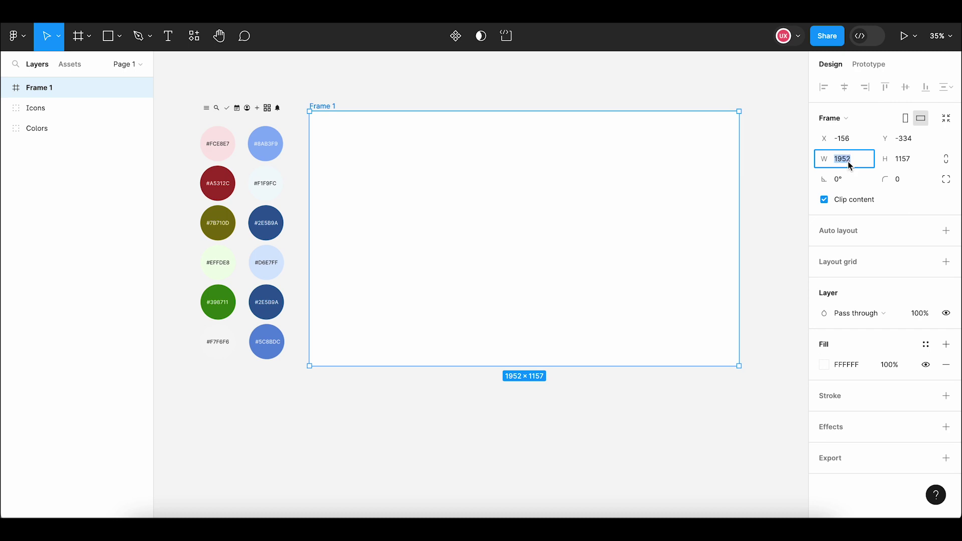
type("1600")
key("Tab")
type("1200")
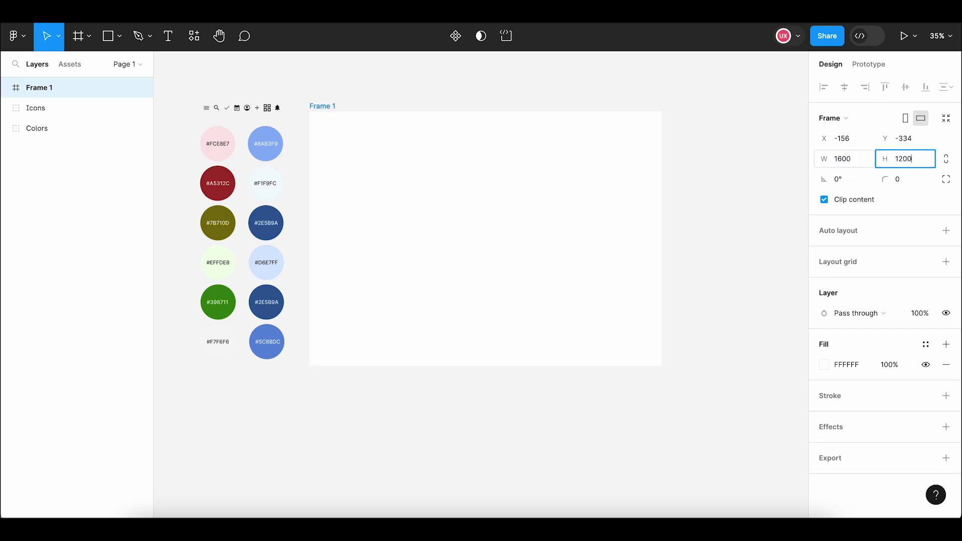
key("Return")
left_click(404, 105)
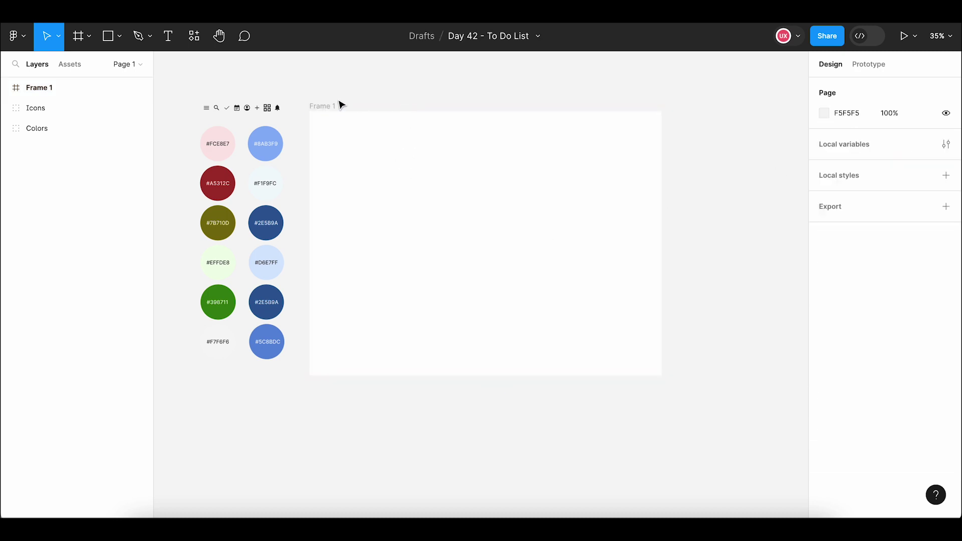
left_click_drag(326, 107, 330, 110)
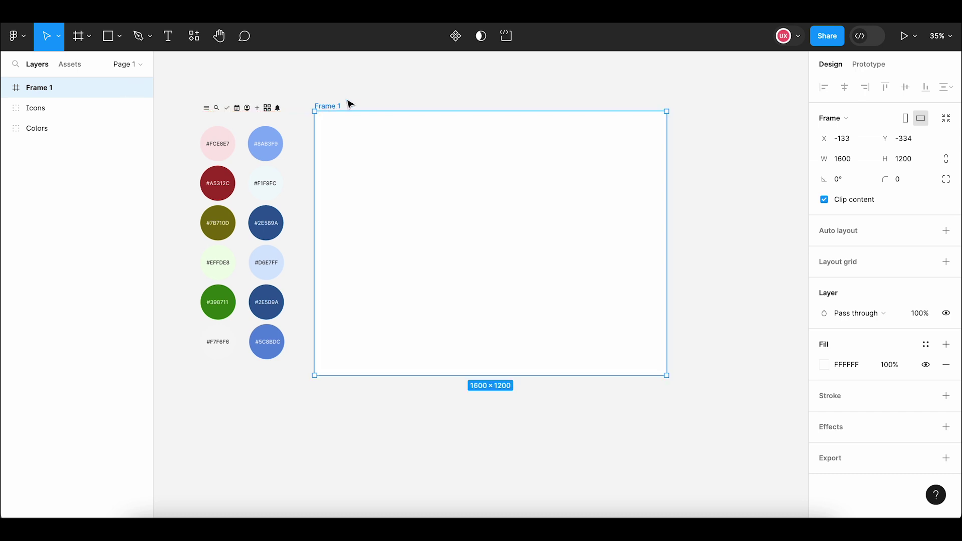
Change the frame fill to a linear gradient with 8AB3F9 and F1F9FC stops.
left_click(824, 365)
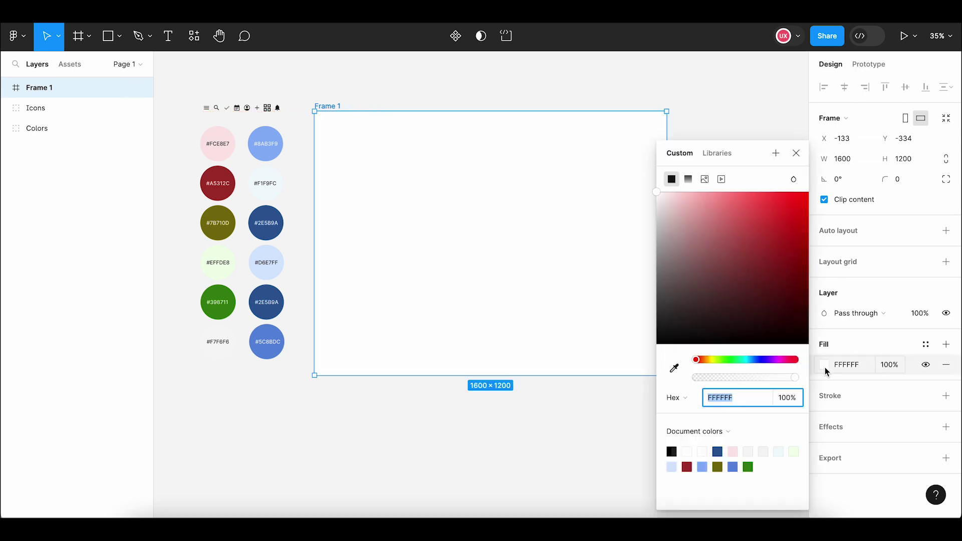
left_click(688, 179)
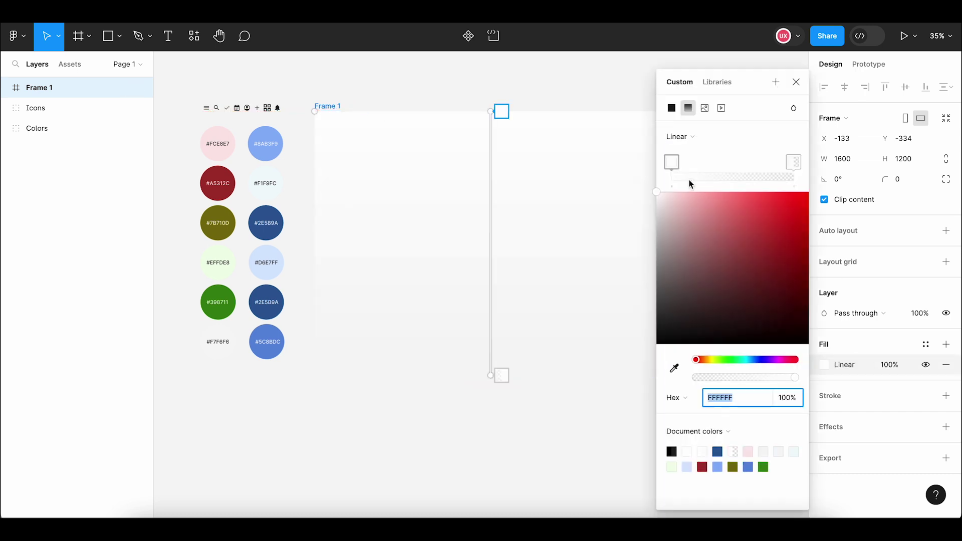
left_click(674, 368)
left_click(271, 141)
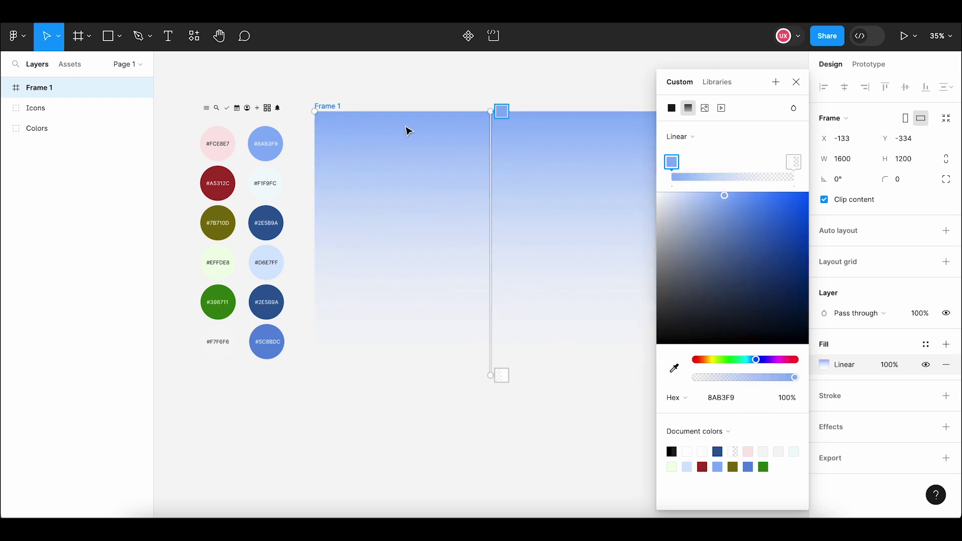
left_click(793, 162)
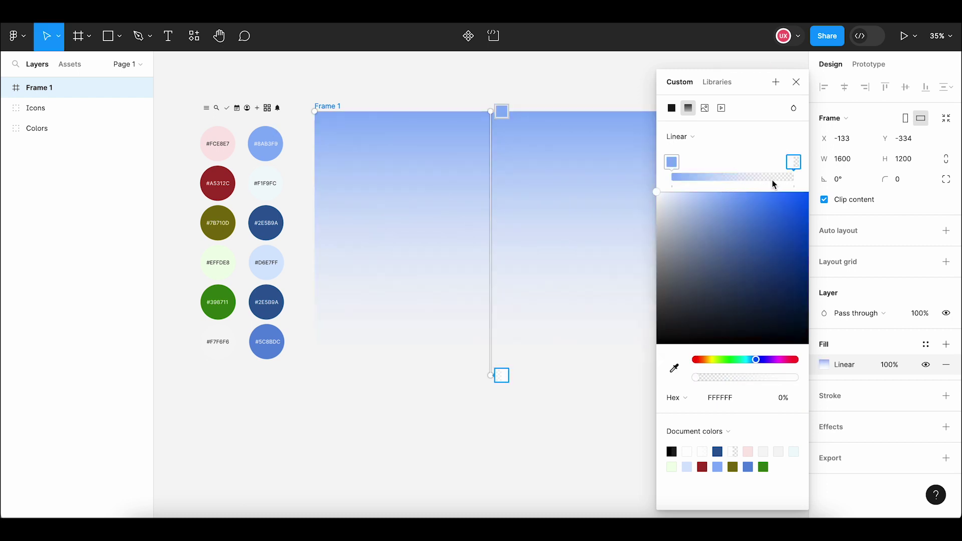
left_click(674, 368)
left_click(275, 177)
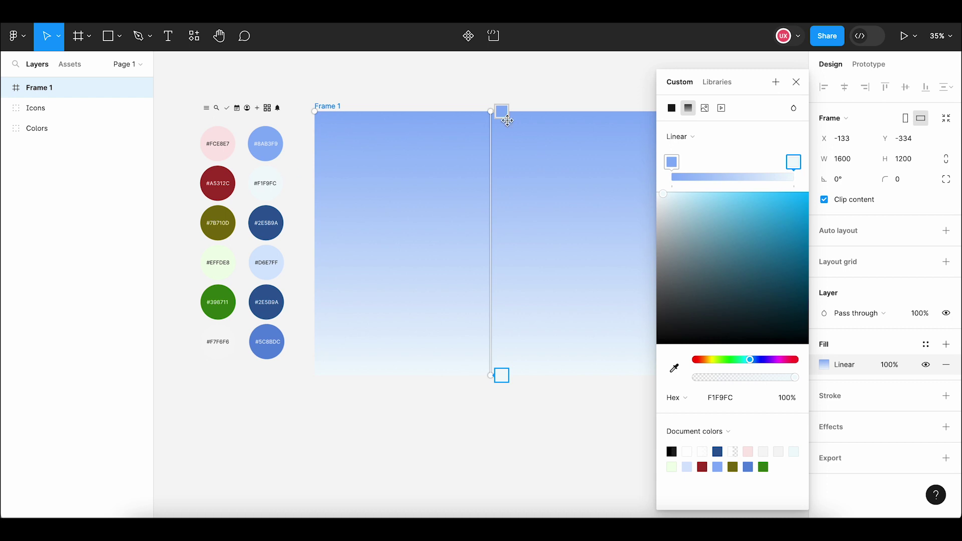
Pull the gradient handles close together into a hard-edged diagonal blue/pale split.
left_click_drag(493, 113, 319, 116)
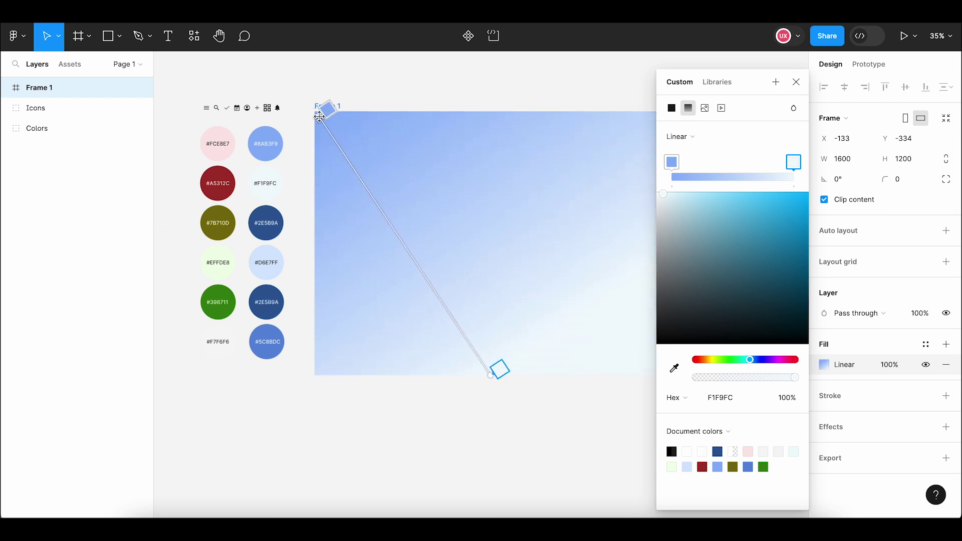
left_click(729, 83)
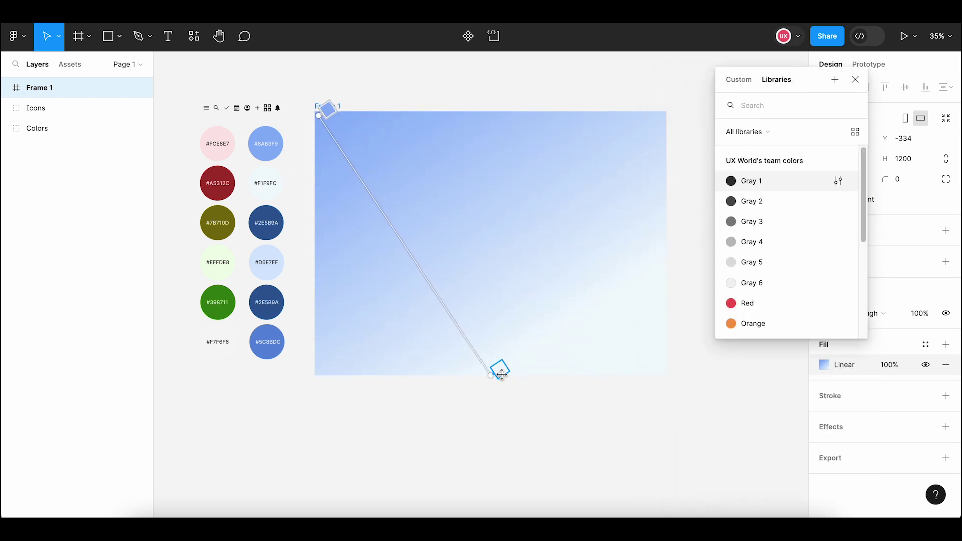
left_click_drag(501, 373, 651, 362)
left_click(738, 80)
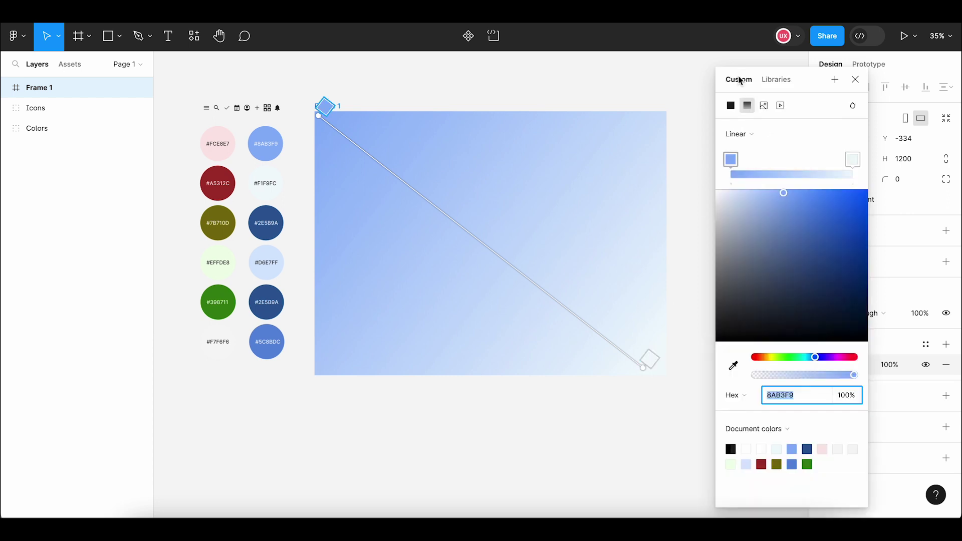
left_click(746, 135)
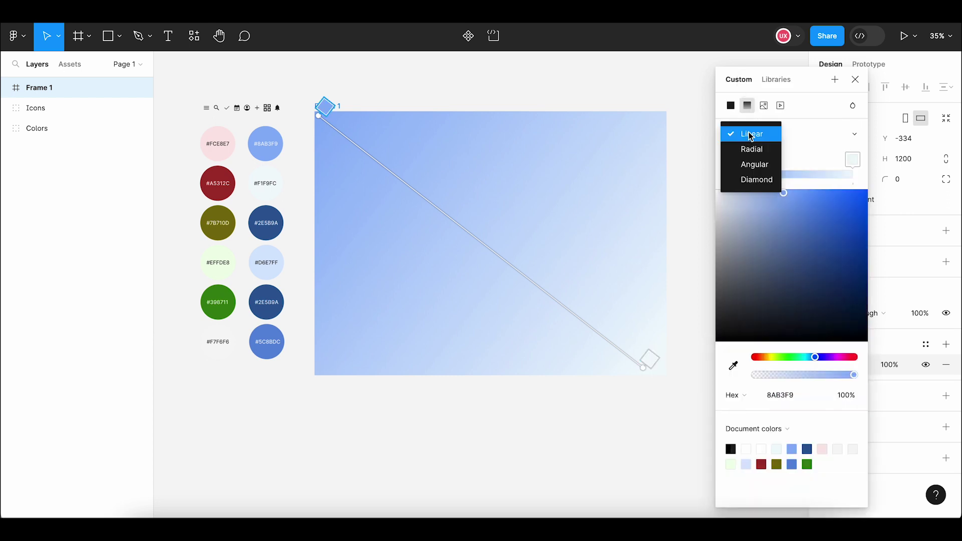
left_click(750, 134)
left_click_drag(647, 368, 481, 259)
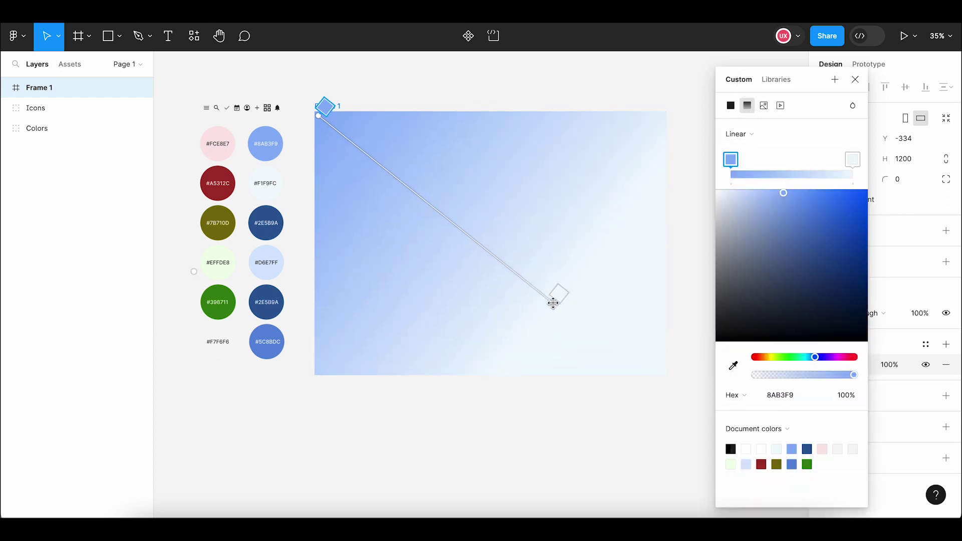
mouse_move(319, 121)
left_mouse_down()
mouse_move(470, 242)
mouse_move(461, 196)
left_mouse_up()
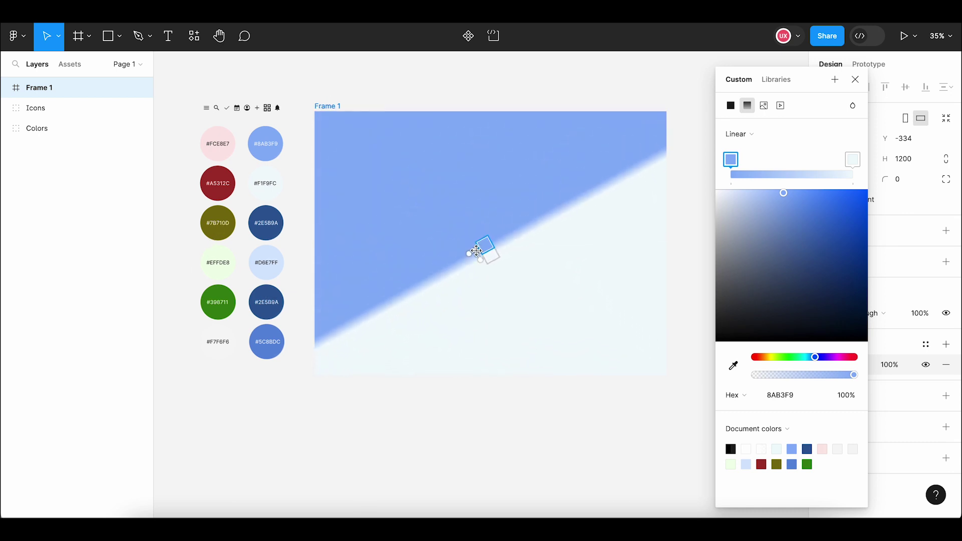
left_click_drag(731, 159, 753, 161)
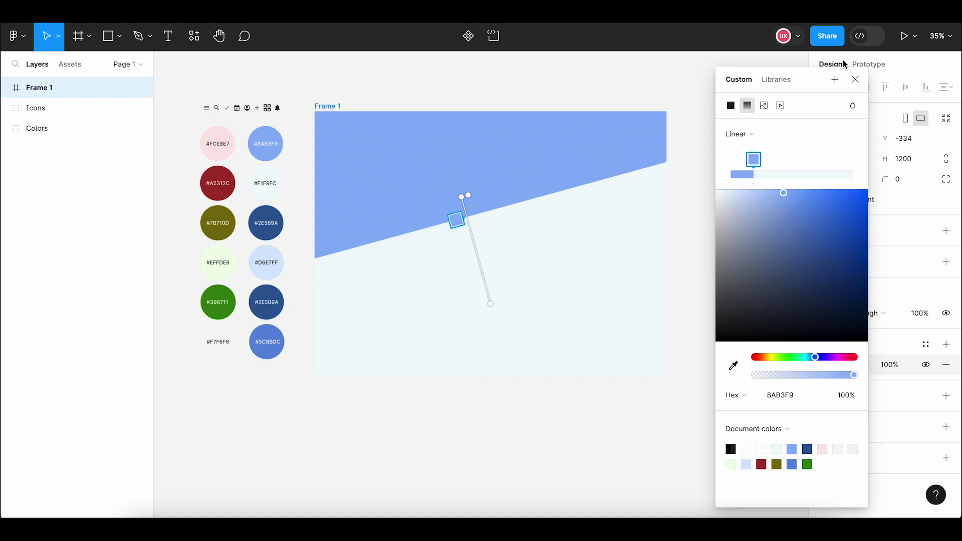
left_click(855, 79)
left_click(719, 174)
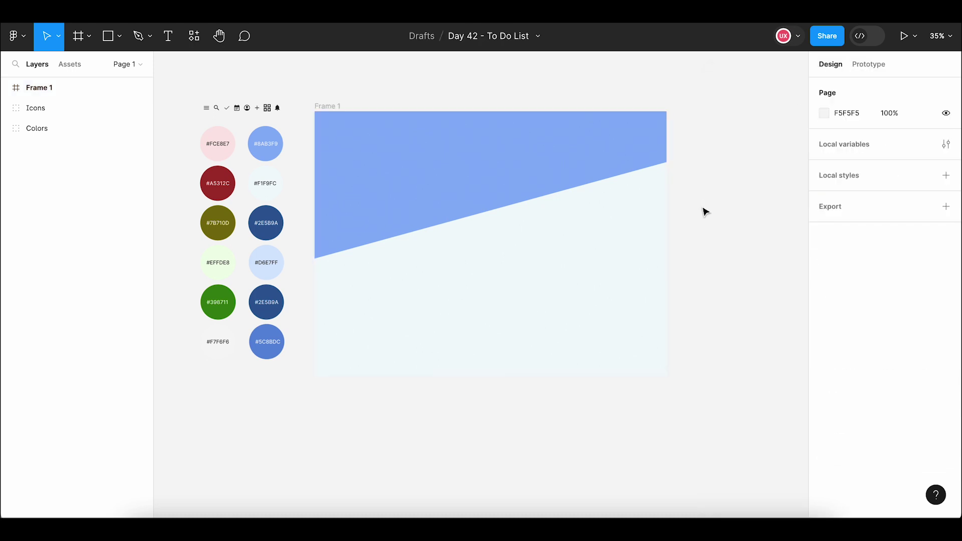
Place an iPhone 14 & 15 Pro Max frame in Frame 1 with 30 corner radius.
left_click(329, 107)
left_click(89, 36)
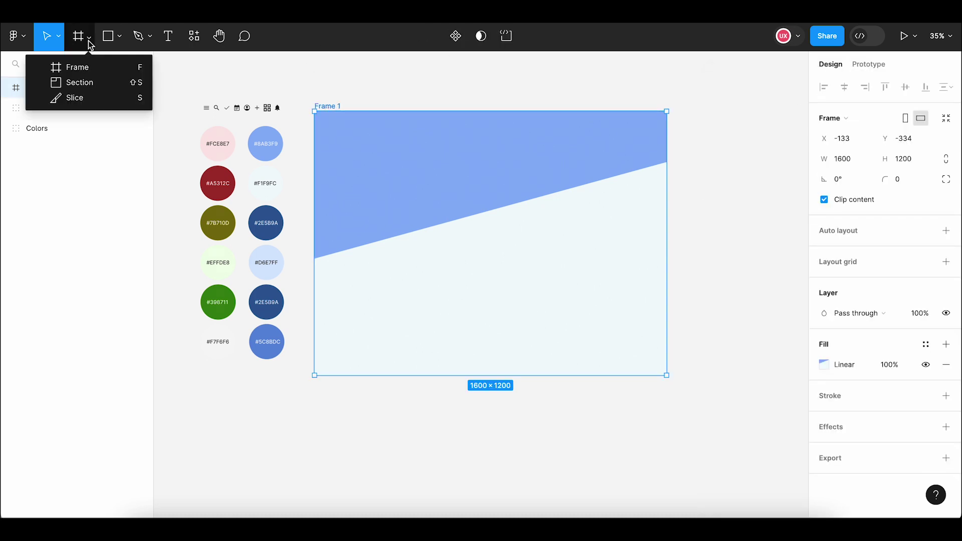
left_click(73, 67)
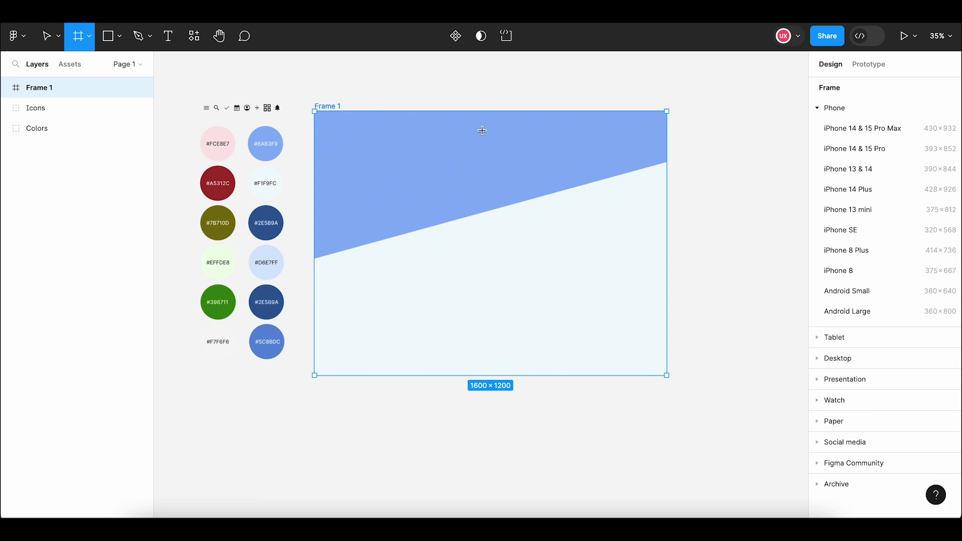
left_click(837, 129)
mouse_move(699, 181)
left_mouse_down()
mouse_move(464, 178)
mouse_move(467, 141)
left_mouse_up()
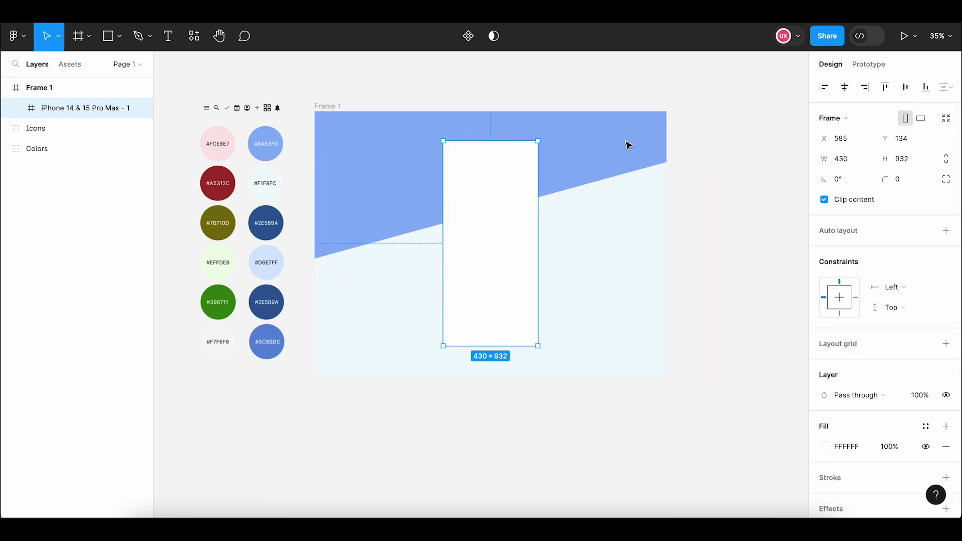
left_click(907, 181)
type("30")
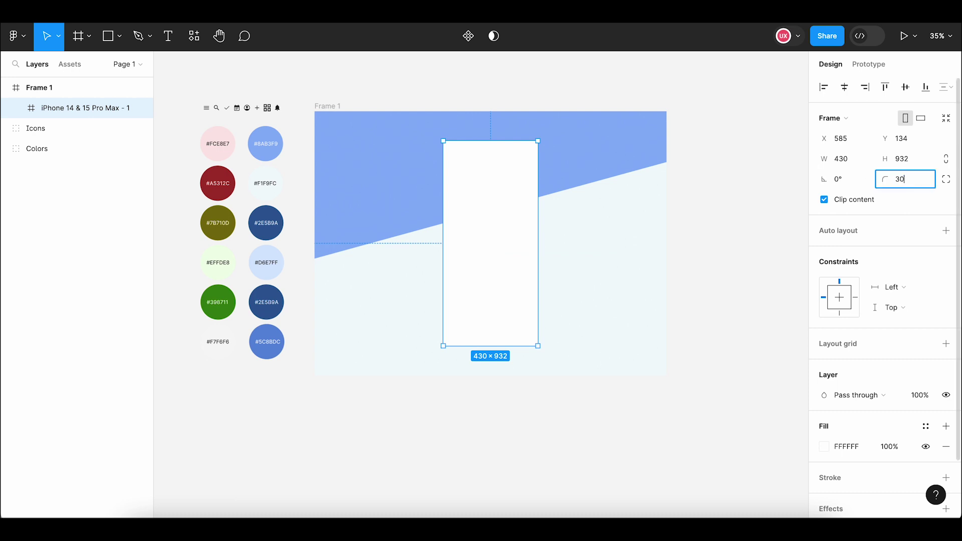
key("Return")
Add a drop shadow with blur 20 to the phone frame.
scroll(913, 450, "down", 2)
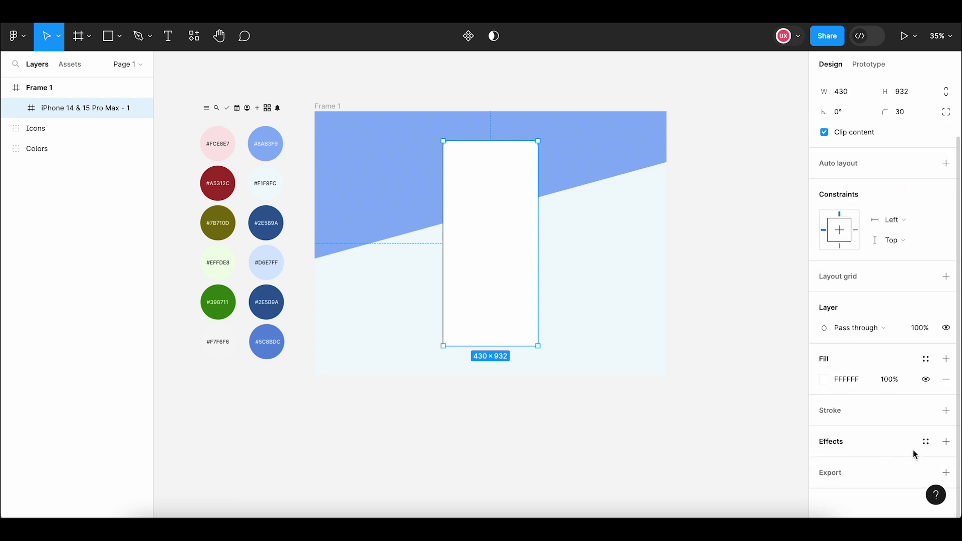
left_click(945, 442)
left_click(824, 461)
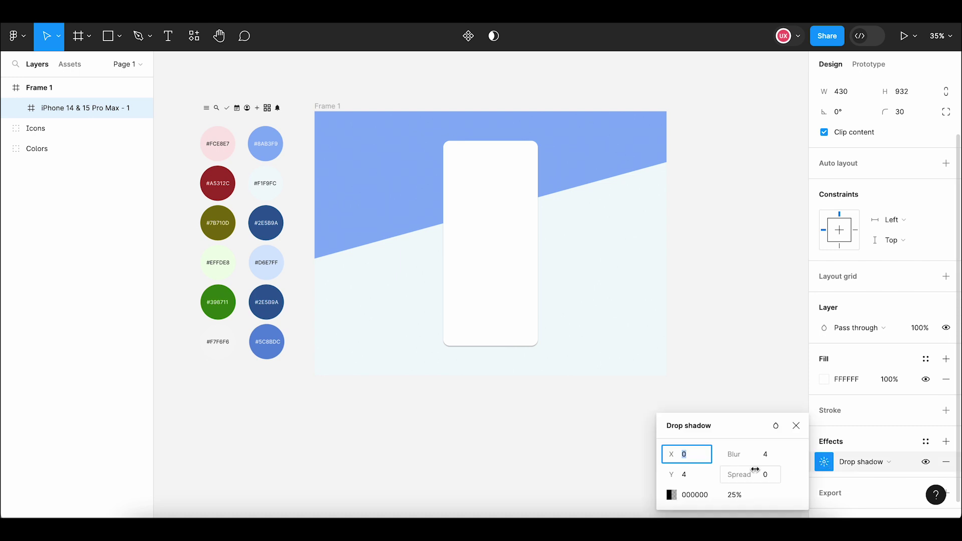
left_click(766, 454)
type("20")
key("Return")
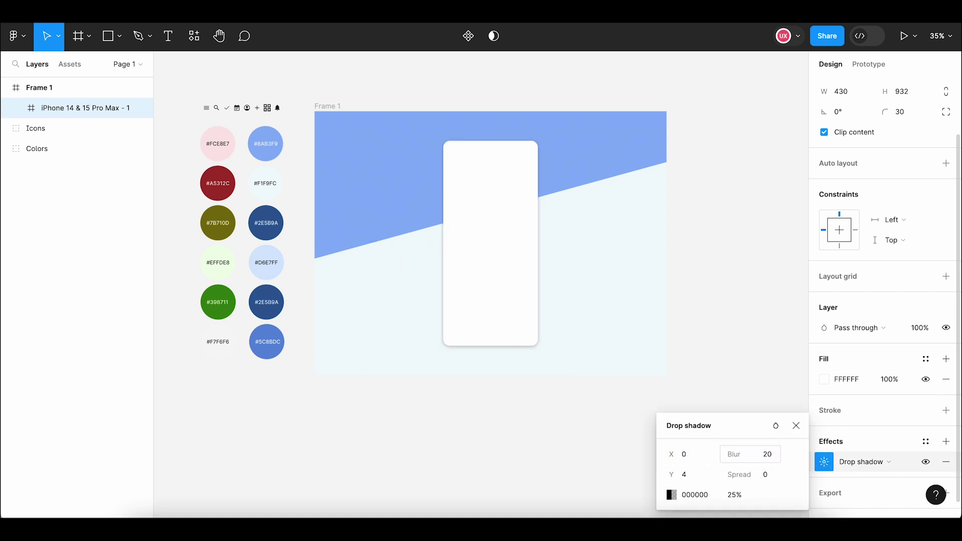
left_click(603, 384)
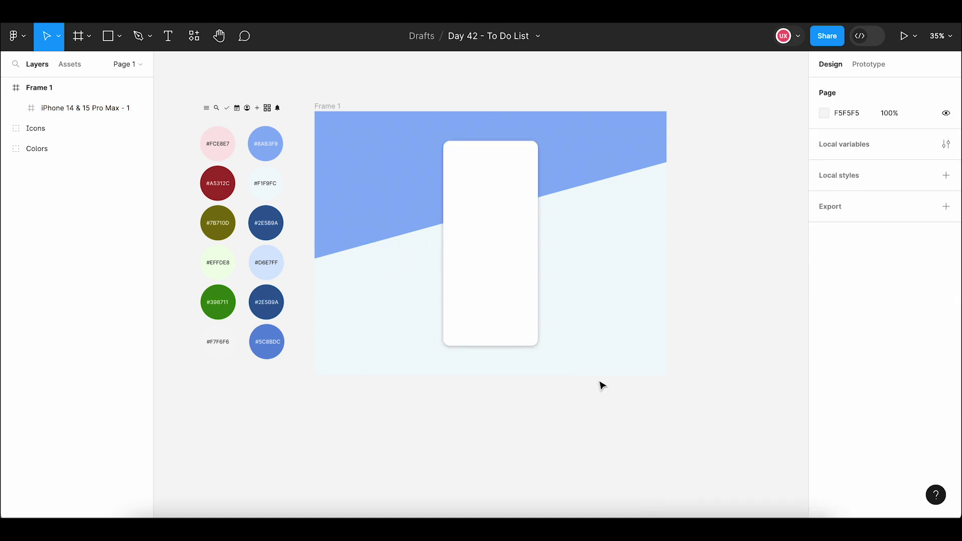
Type the 'Hello John!' greeting as a text layer inside the phone frame.
scroll(515, 275, "up", 2)
scroll(515, 262, "up", 3)
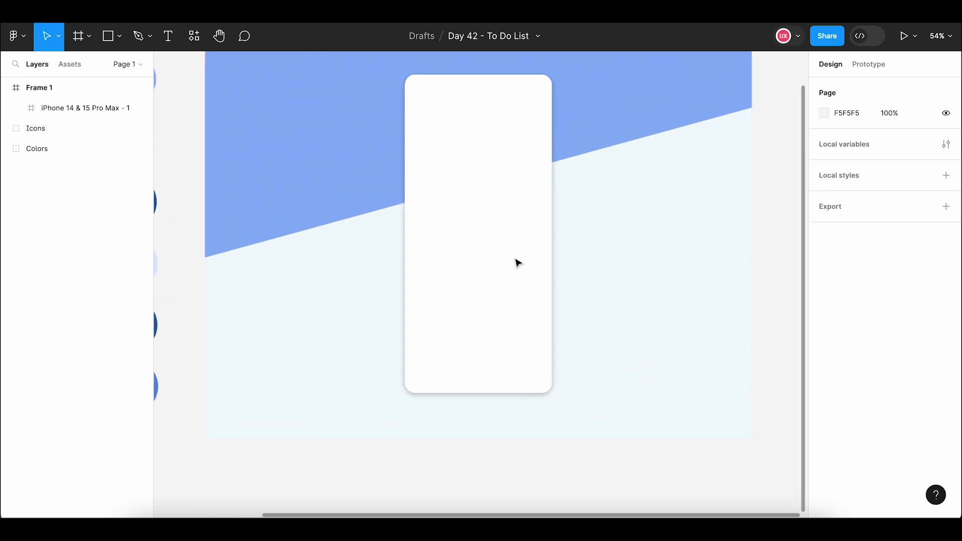
scroll(519, 286, "down", 2)
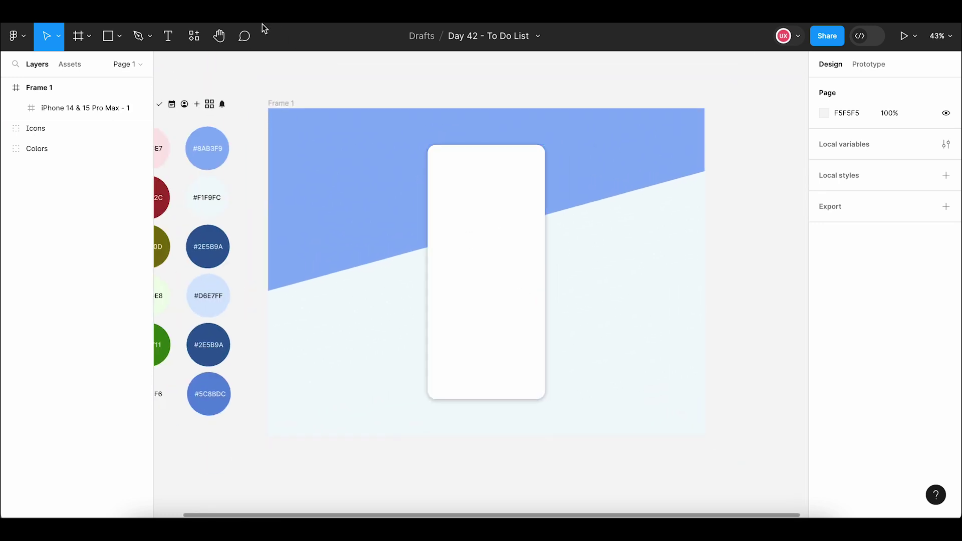
left_click(168, 35)
left_click(440, 163)
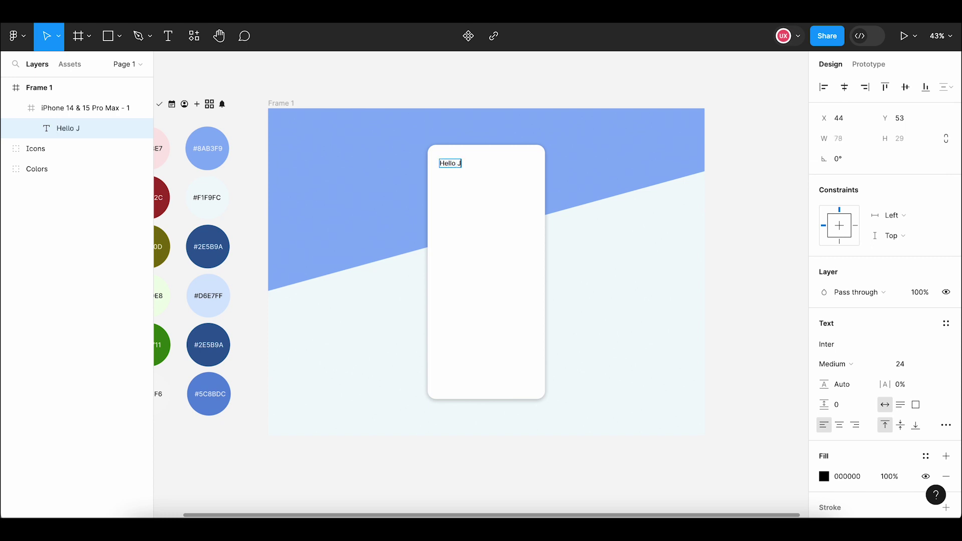
key("Escape")
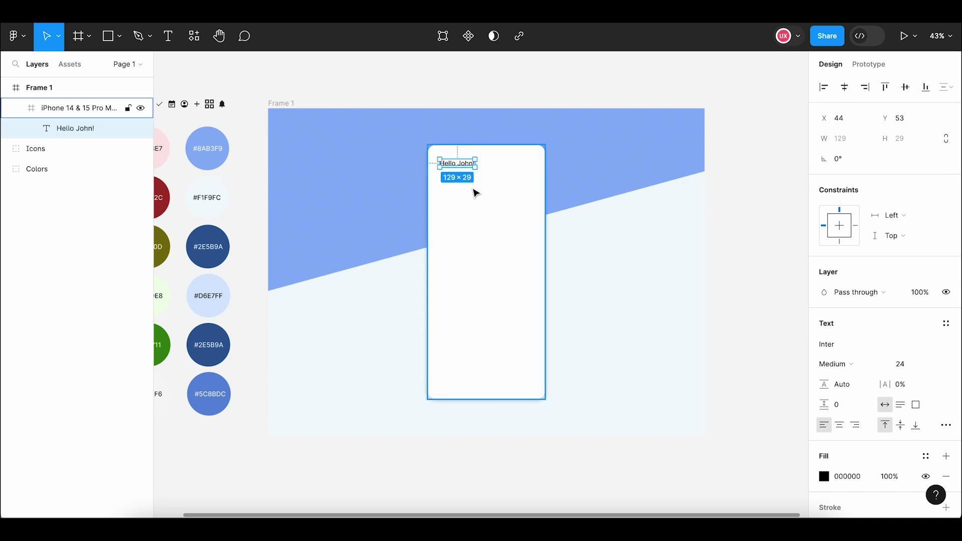
Set the greeting's font to Open Sans Bold.
left_click(834, 345)
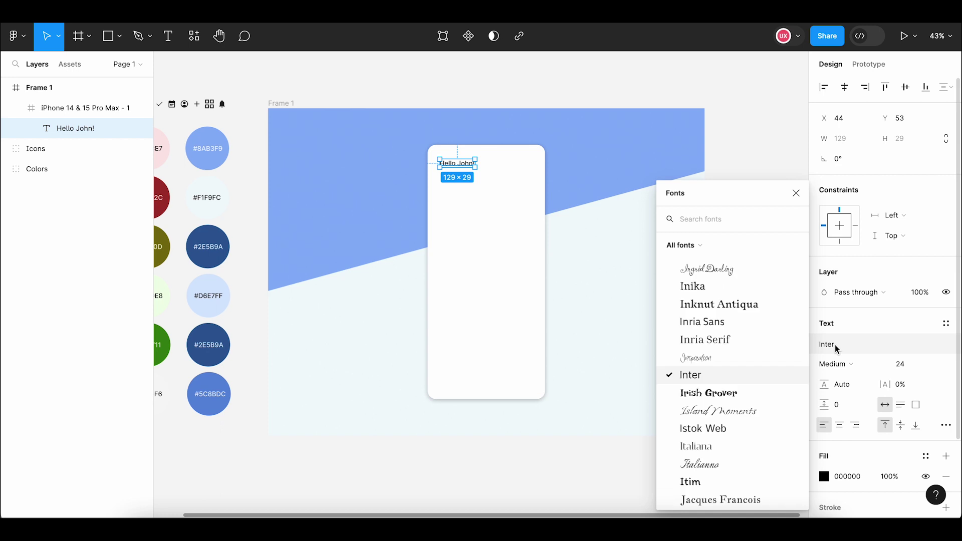
type("open")
left_click(737, 242)
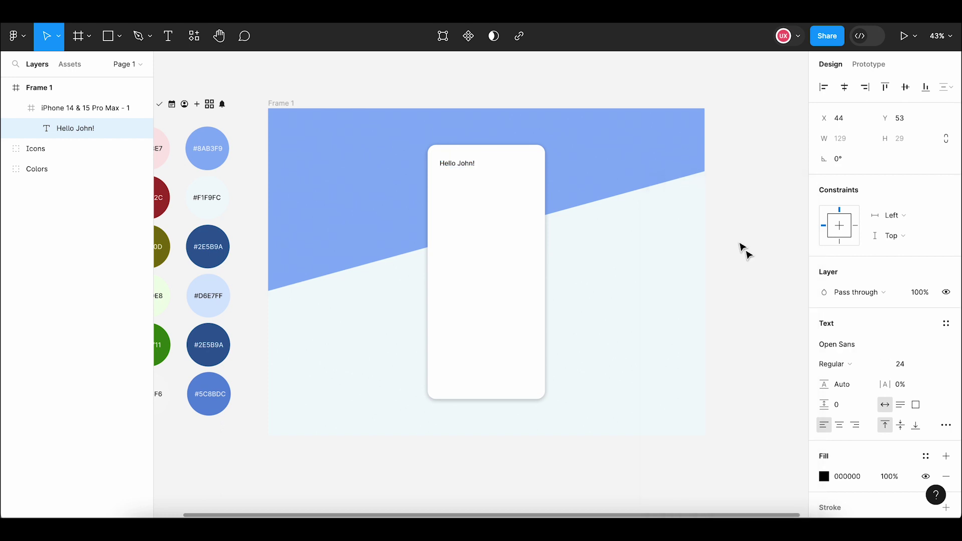
left_click(911, 370)
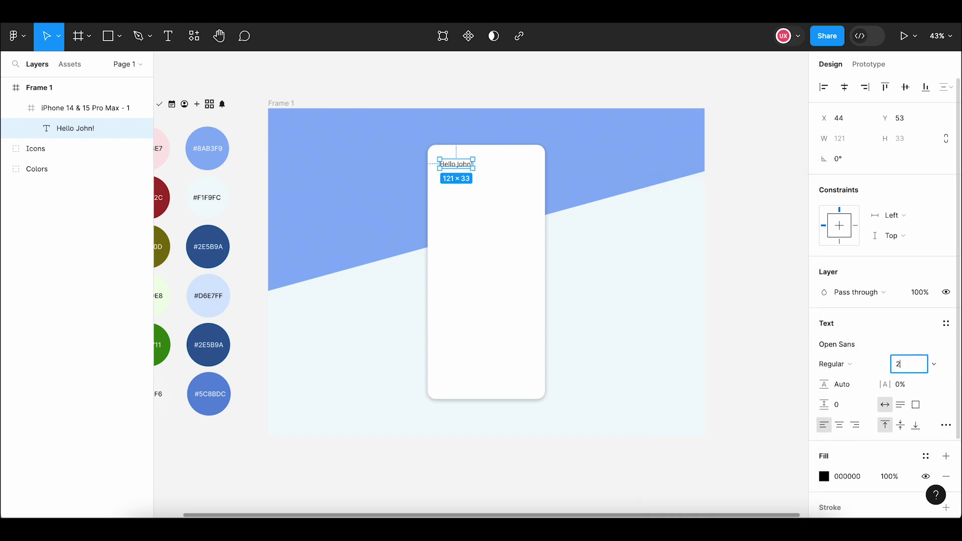
type("2")
key("Return")
left_click(852, 364)
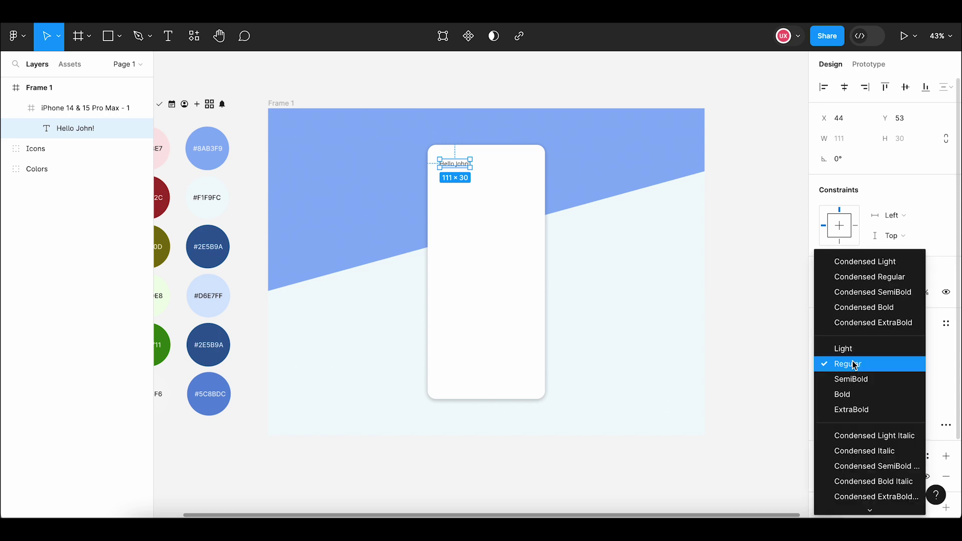
left_click(859, 393)
Set the greeting font size to 28 and move it up slightly.
scroll(477, 154, "up", 3)
scroll(476, 154, "up", 2)
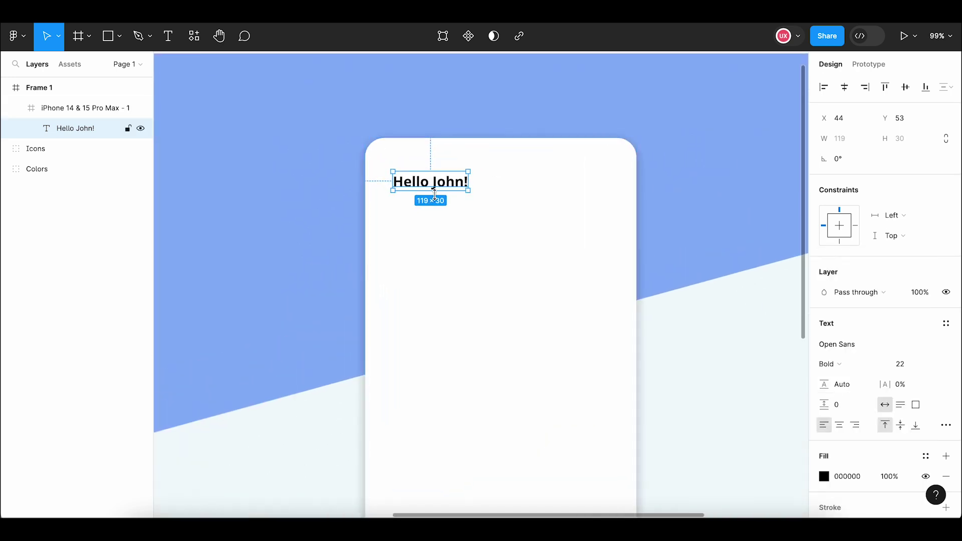
left_click(441, 215)
left_click(433, 192)
left_click(935, 368)
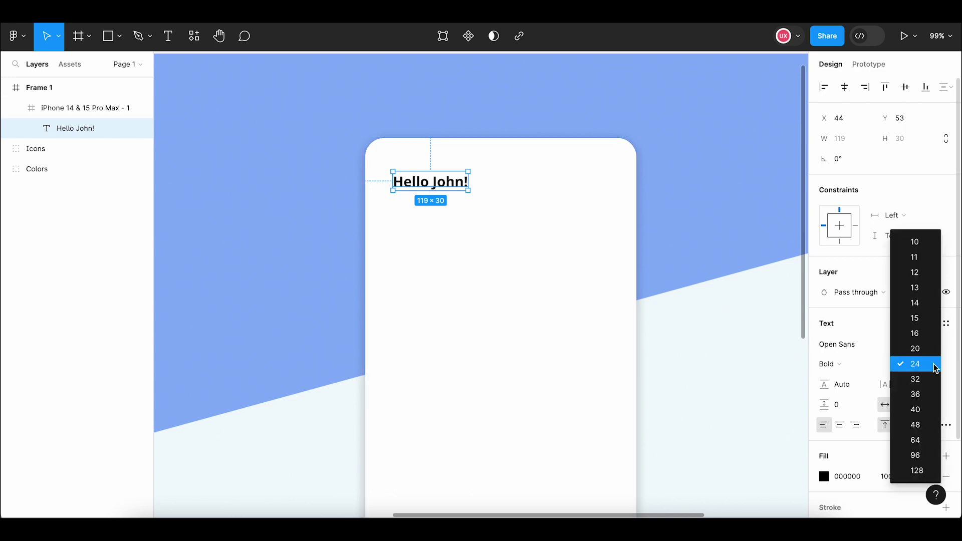
left_click(922, 378)
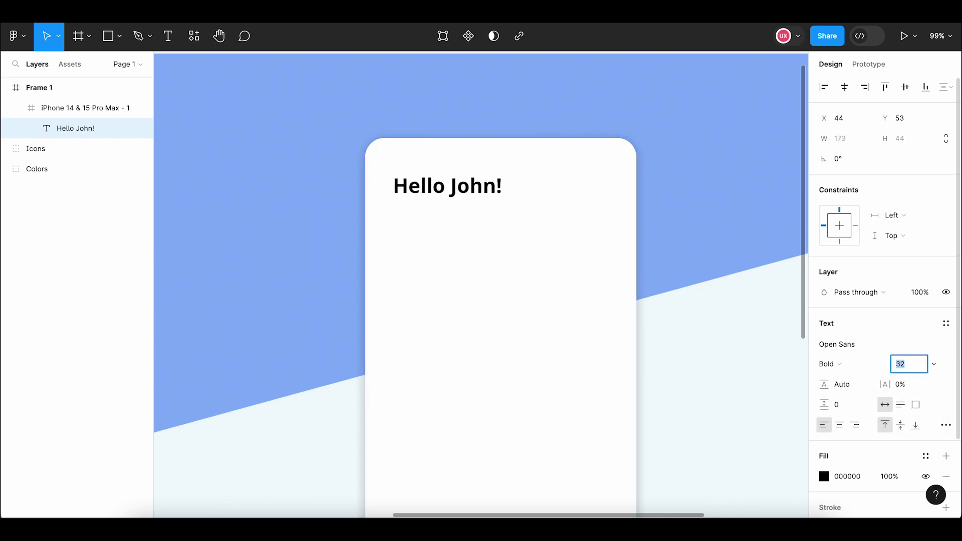
type("28")
key("Return")
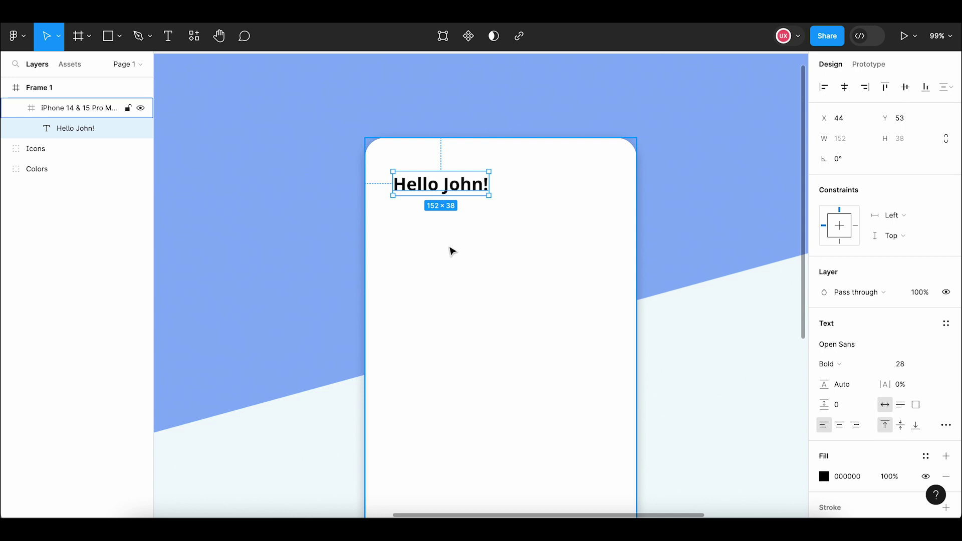
left_click_drag(429, 172, 428, 170)
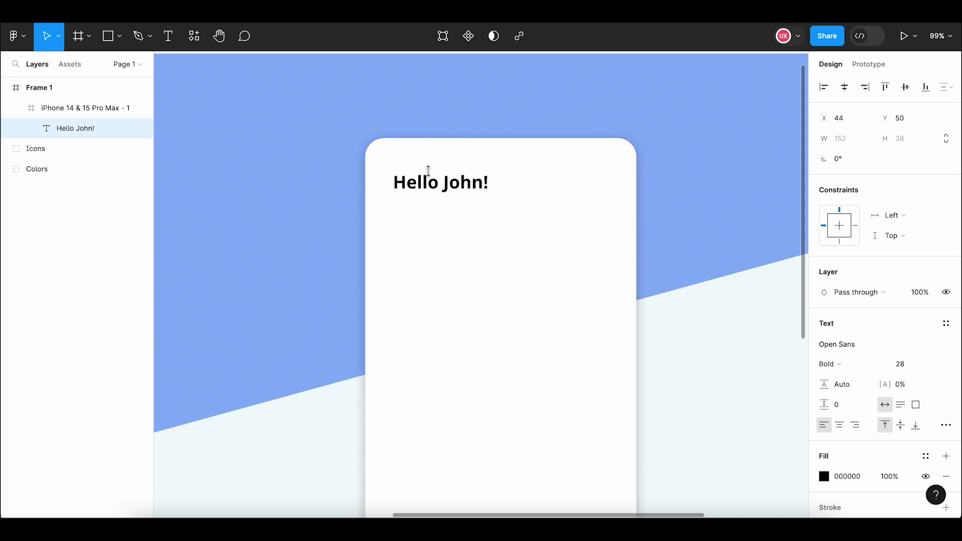
left_click(455, 236)
scroll(455, 236, "down", 3)
scroll(419, 189, "down", 3)
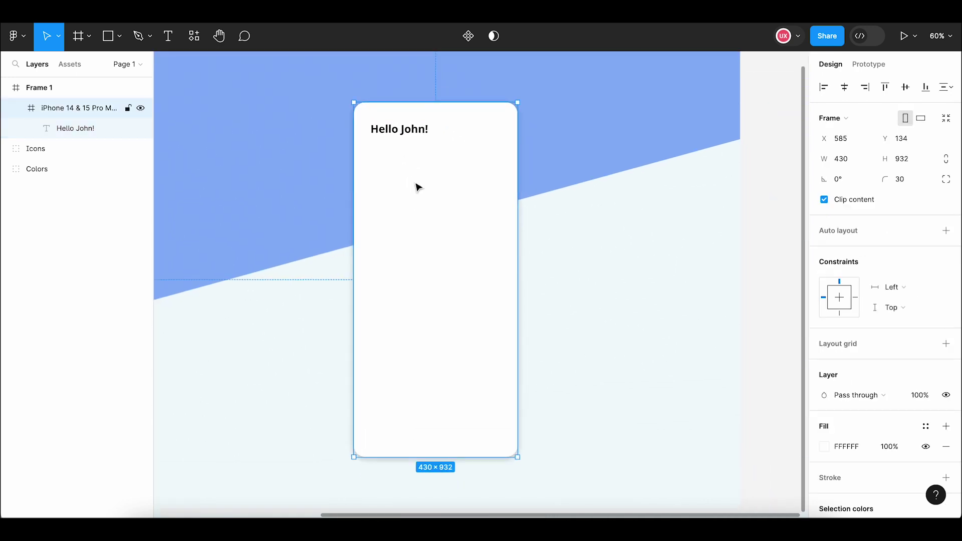
Add a Columns layout grid with count 10 to the iPhone frame.
left_click(944, 345)
left_click(824, 365)
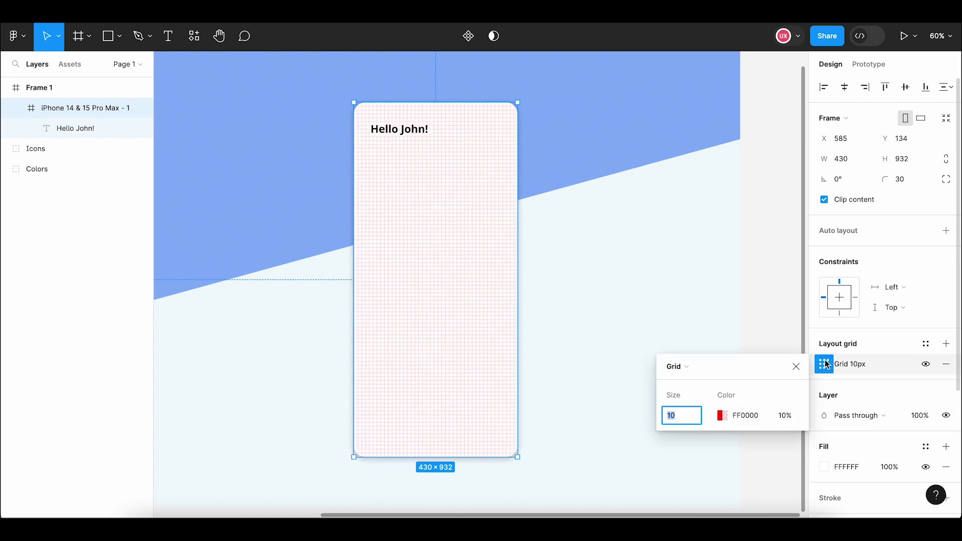
left_click(697, 372)
type("1")
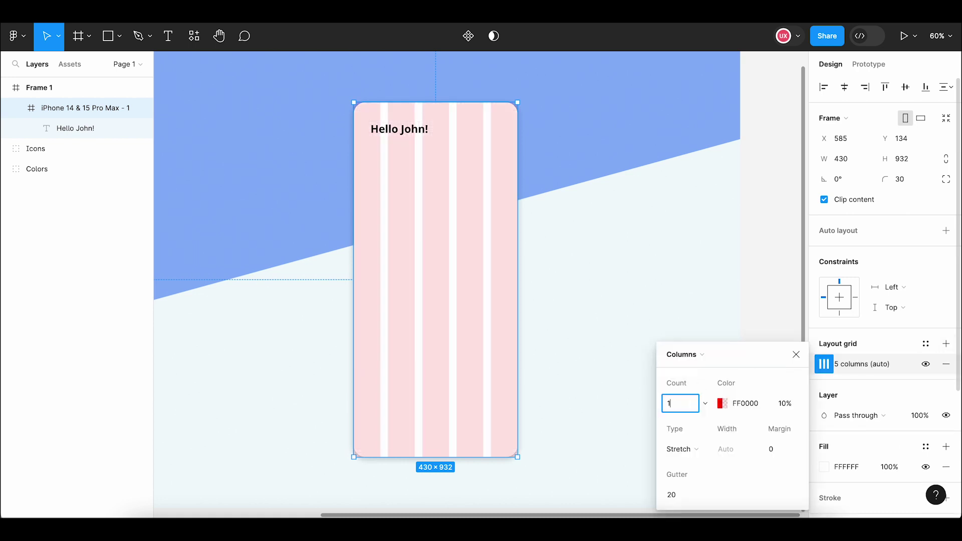
type("0")
key("Return")
scroll(423, 147, "up", 5)
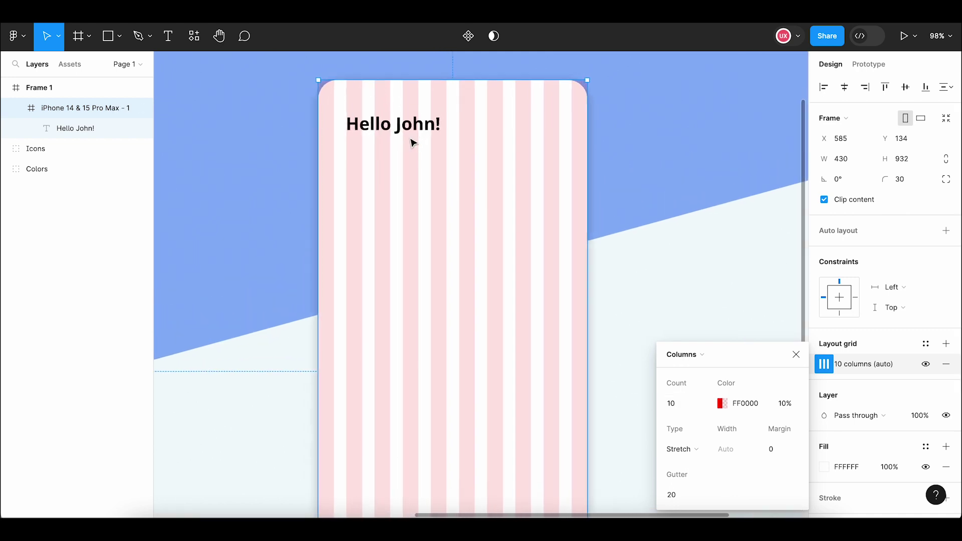
left_click(390, 129)
Nudge the Hello John! greeting left with the arrow keys.
key("shift+Left")
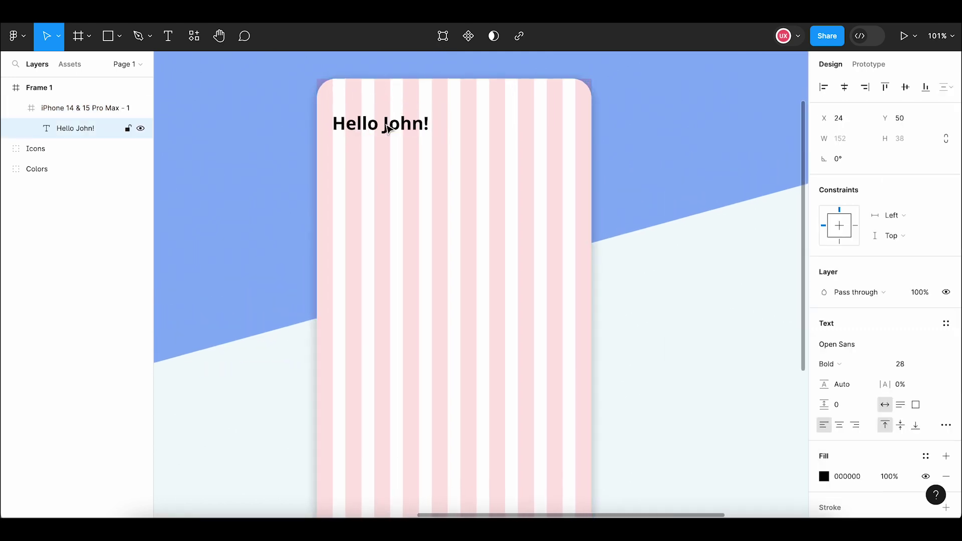
key("Left")
key("Up")
key("Up")
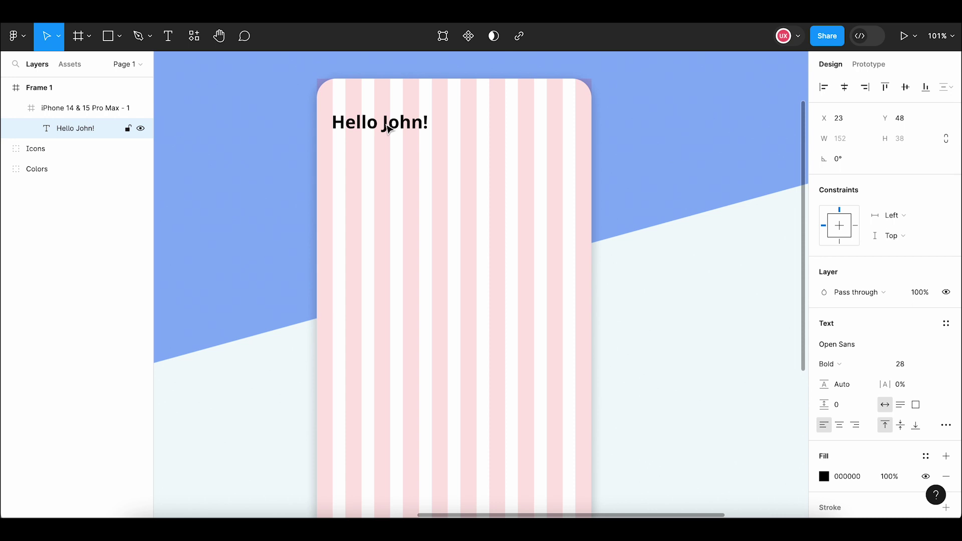
key("Down")
key("Escape")
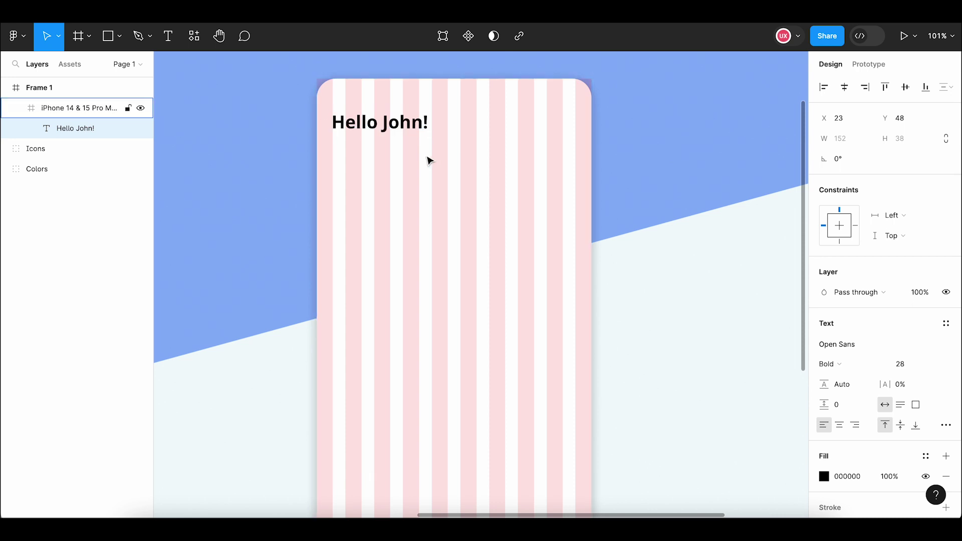
Recolour the greeting dark blue #2E5B9A by sampling the swatch.
scroll(428, 159, "down", 5)
scroll(471, 157, "left", 3)
left_click(476, 138)
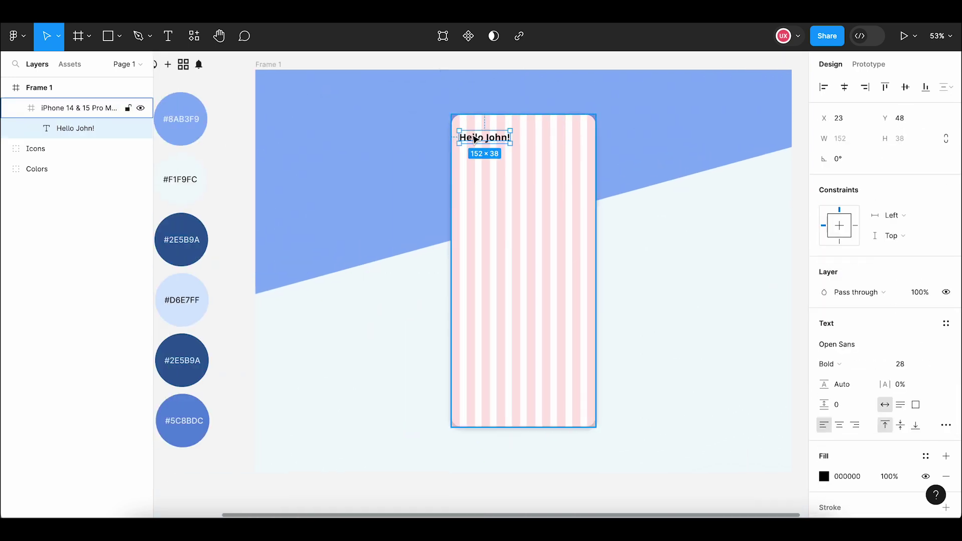
left_click(823, 476)
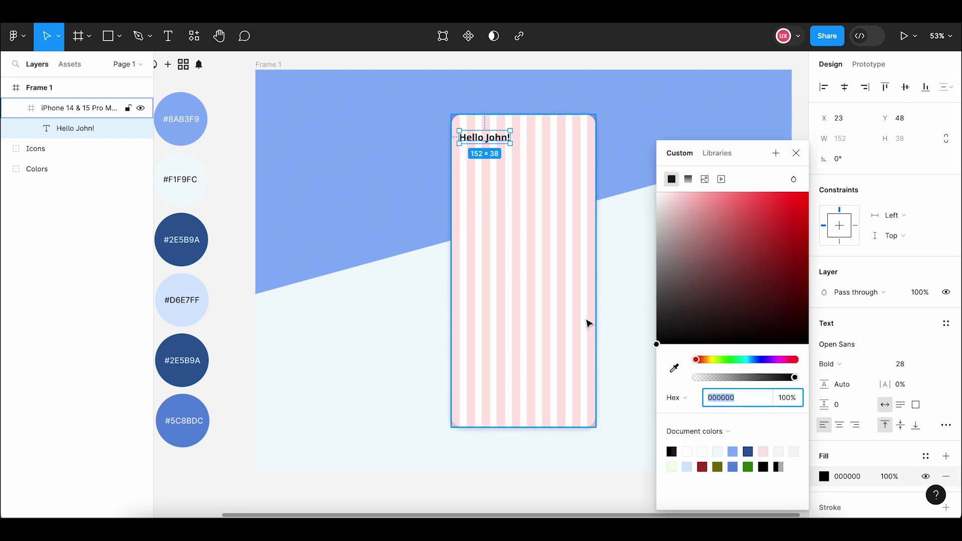
left_click(674, 368)
left_click(189, 216)
left_click(240, 193)
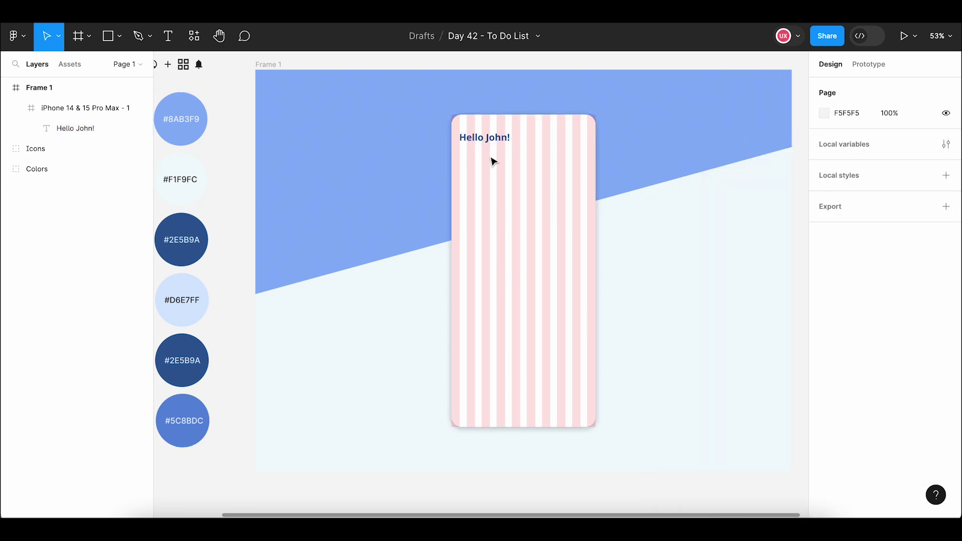
scroll(522, 158, "up", 3)
scroll(522, 159, "up", 2)
scroll(522, 158, "down", 4)
scroll(523, 159, "down", 1)
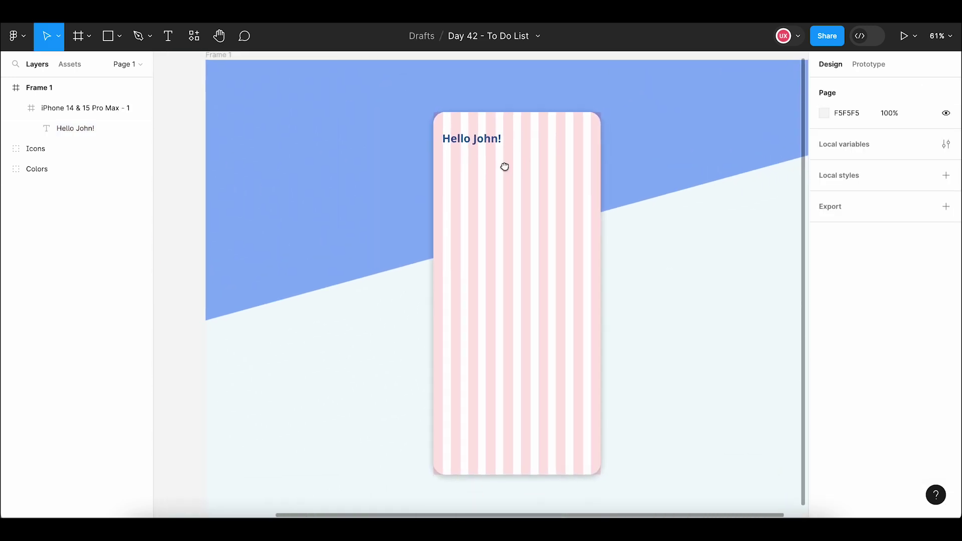
scroll(505, 166, "down", 3)
scroll(489, 181, "down", 1)
scroll(391, 84, "left", 2)
Copy the ic:round-menu icon into the phone frame at the header's right.
scroll(235, 137, "up", 5)
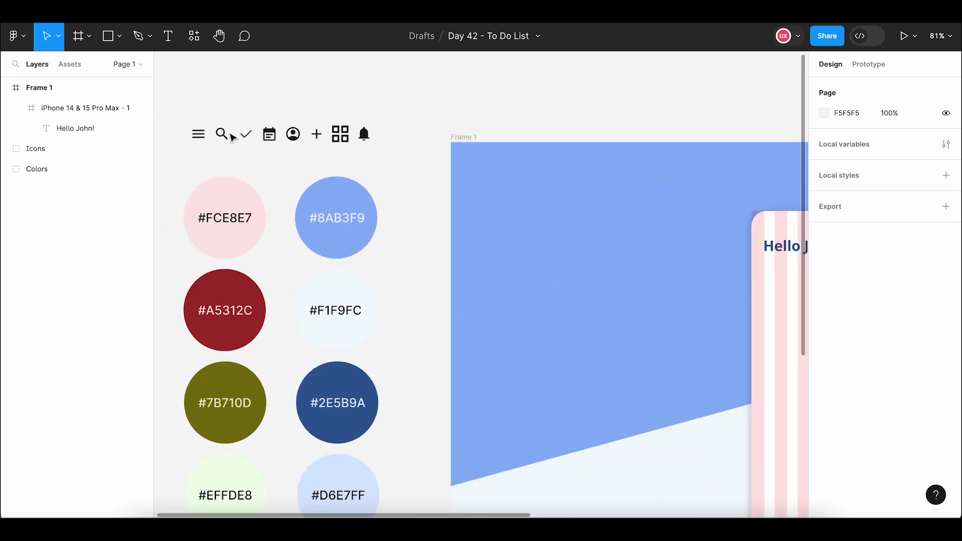
left_click(201, 139)
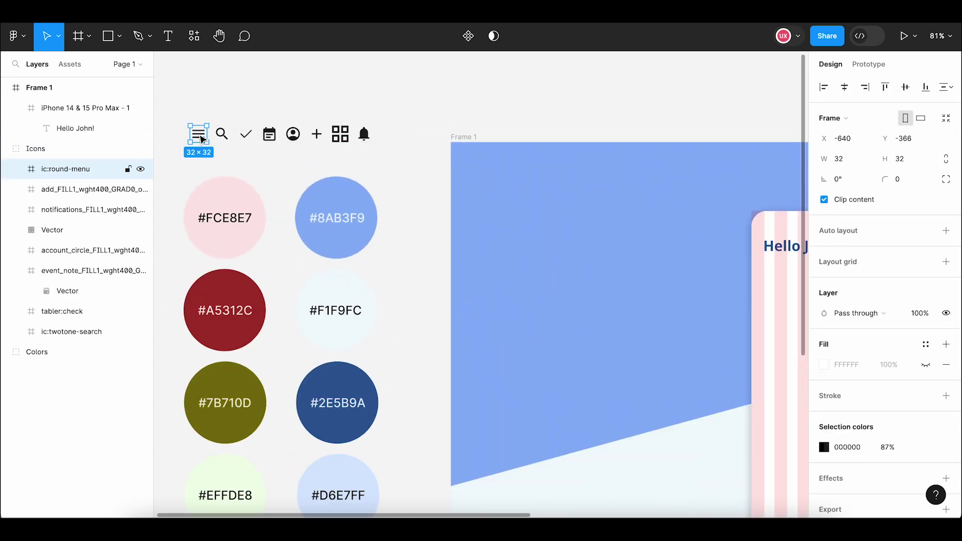
right_click(201, 139)
left_click(214, 129)
left_click(583, 222)
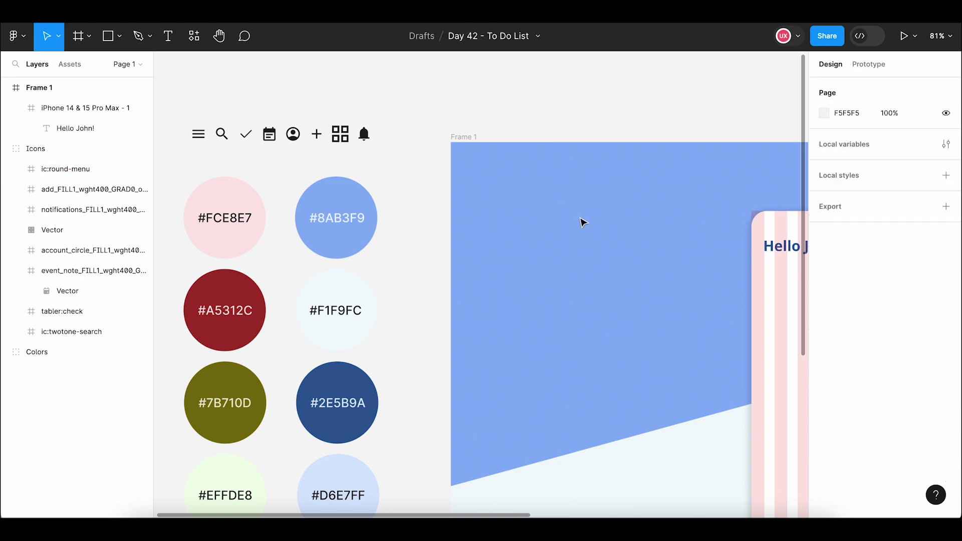
scroll(501, 223, "right", 5)
scroll(450, 200, "right", 3)
left_click(545, 146)
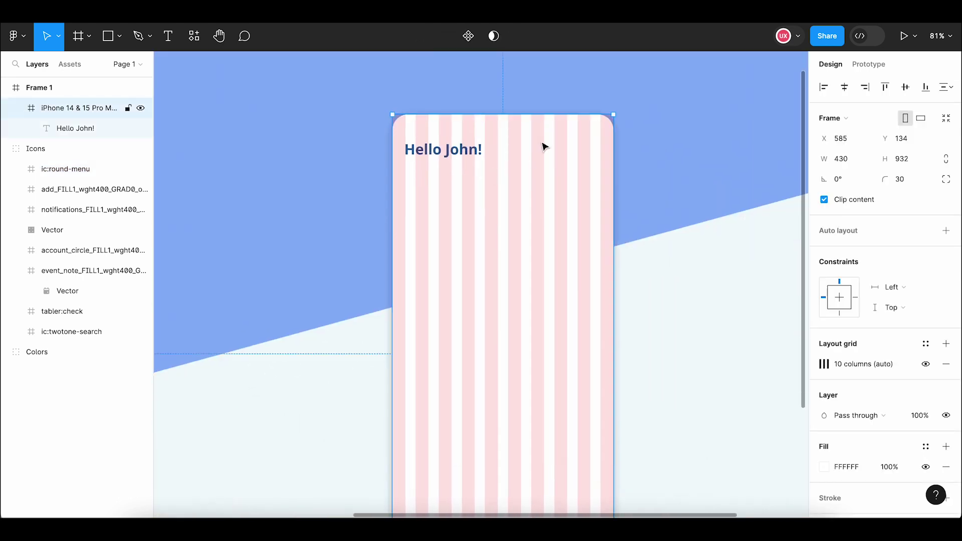
right_click(545, 146)
left_click(558, 140)
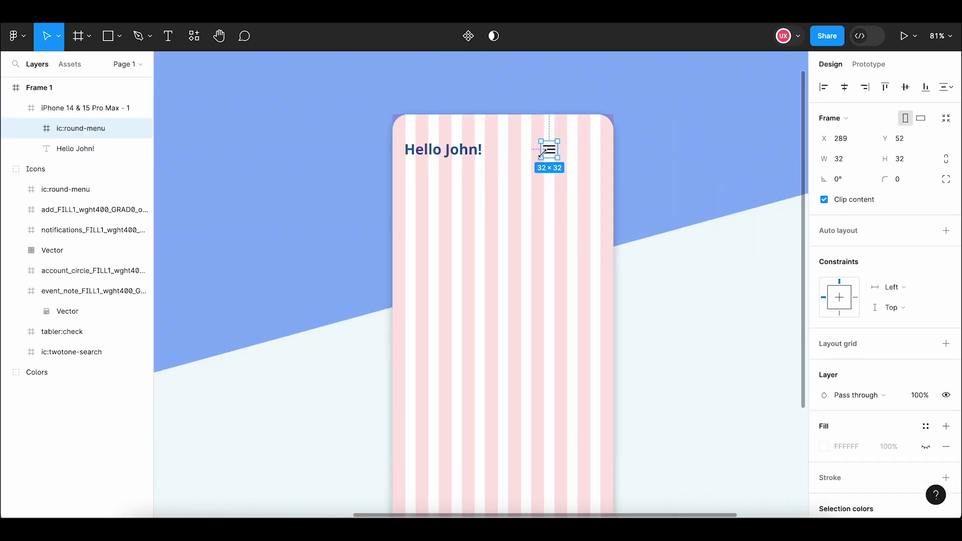
left_click_drag(551, 152, 594, 153)
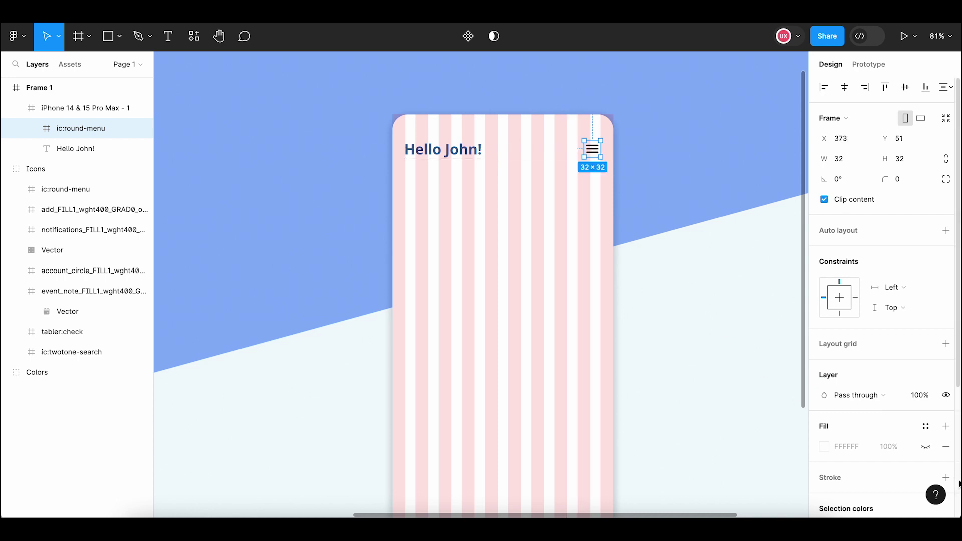
Make the menu icon dark blue and align it at x 373, y 51.
scroll(862, 376, "down", 4)
left_click(824, 343)
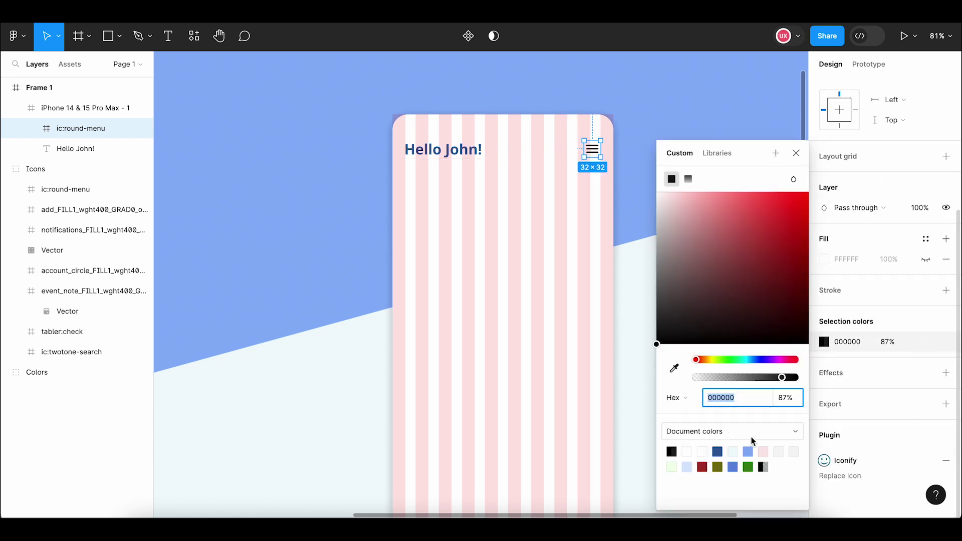
left_click(717, 451)
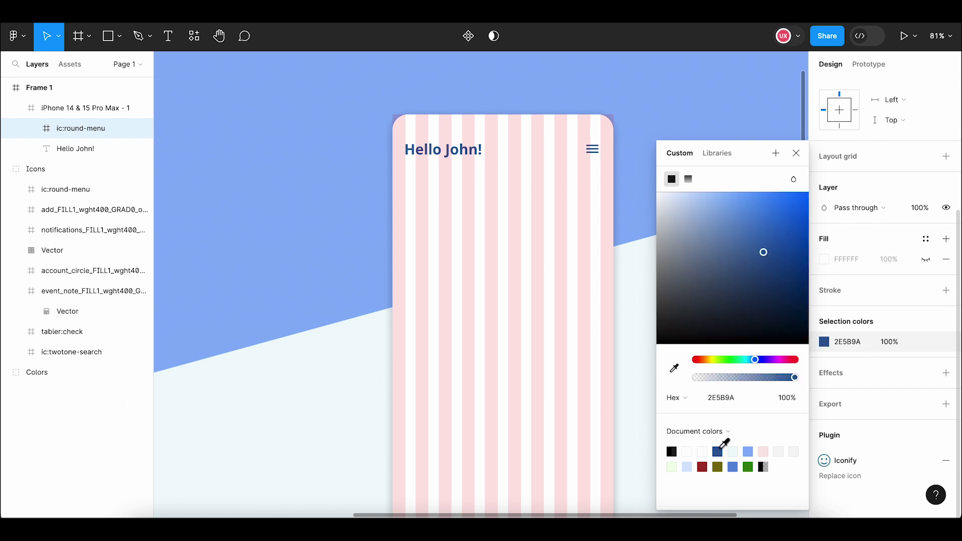
left_click(542, 199)
left_click(592, 153)
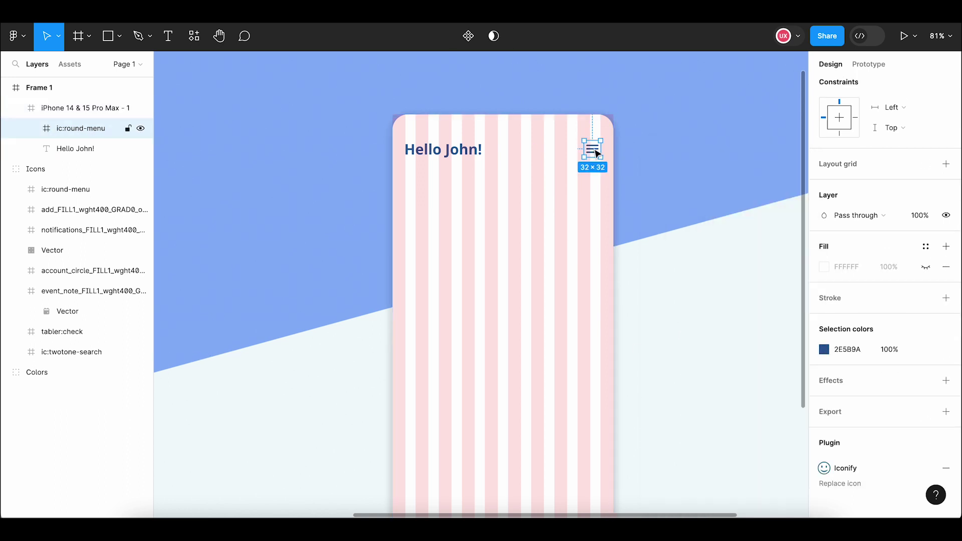
left_click_drag(958, 210, 952, 75)
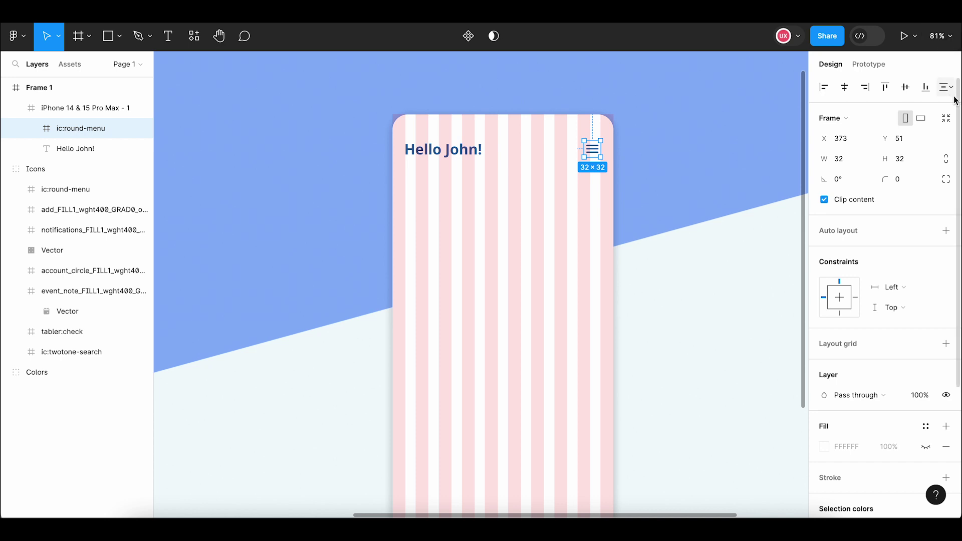
left_click(545, 172)
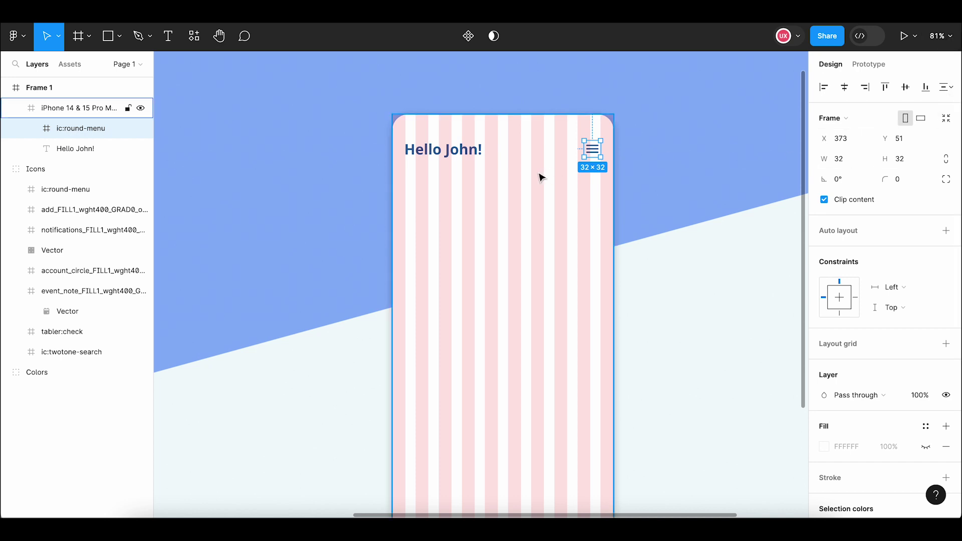
Draw a 380×46 search-bar frame just below the Hello John! heading.
left_click(89, 36)
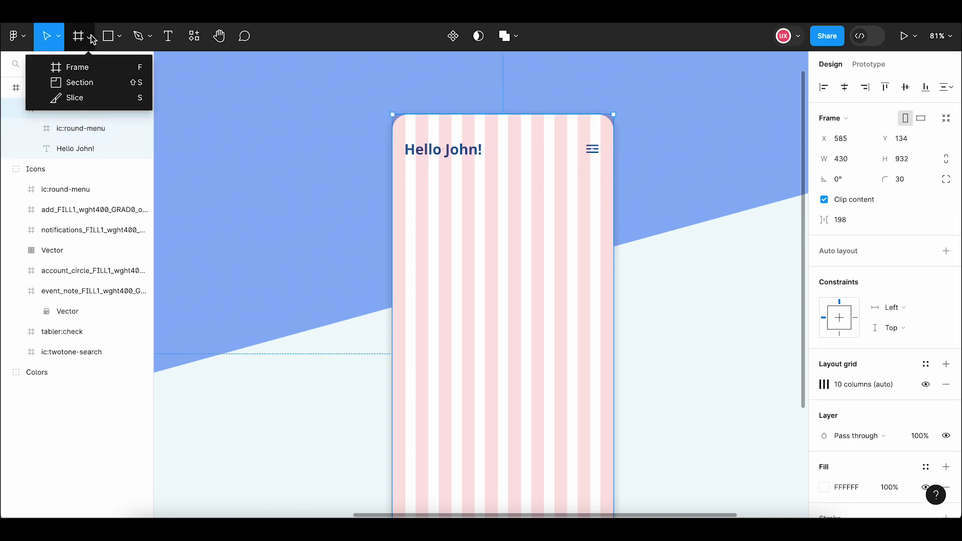
left_click(84, 68)
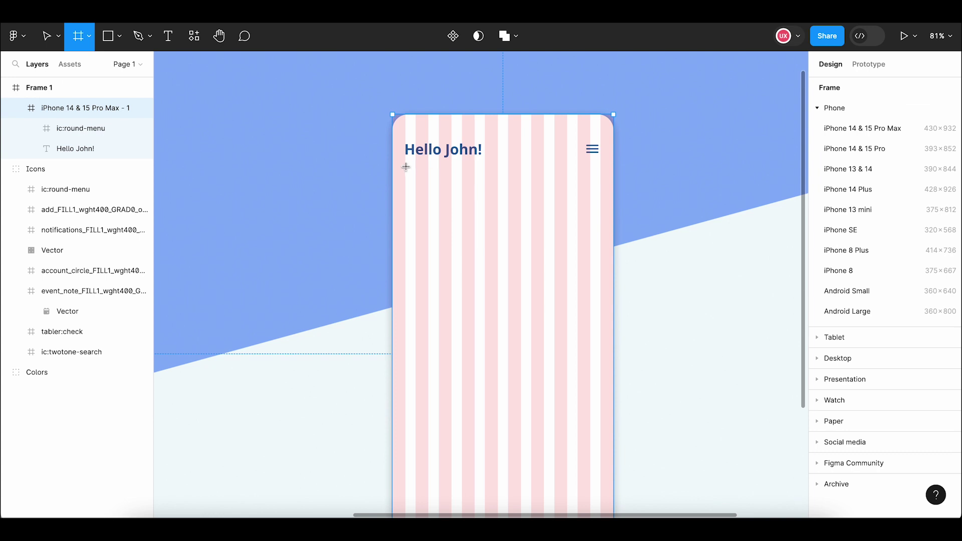
left_click_drag(405, 165, 601, 196)
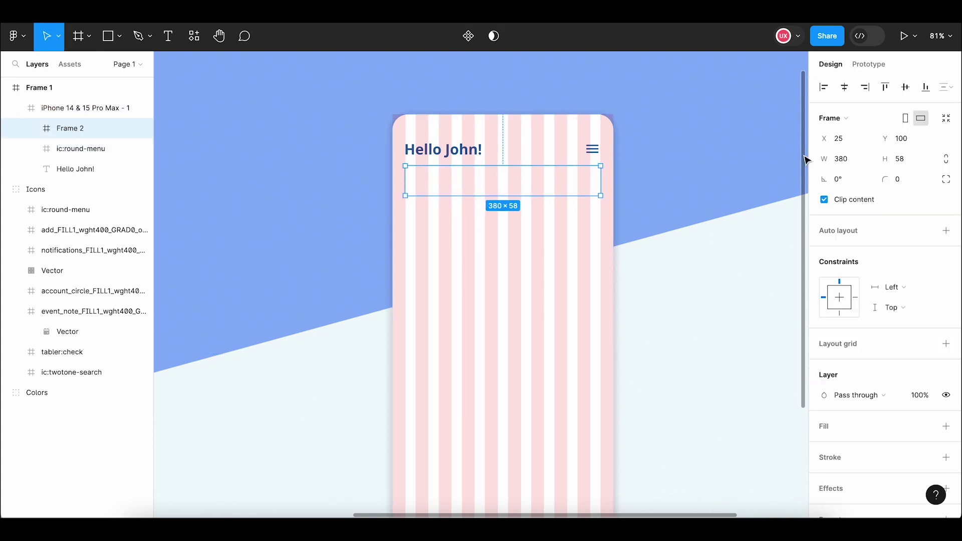
left_click(910, 161)
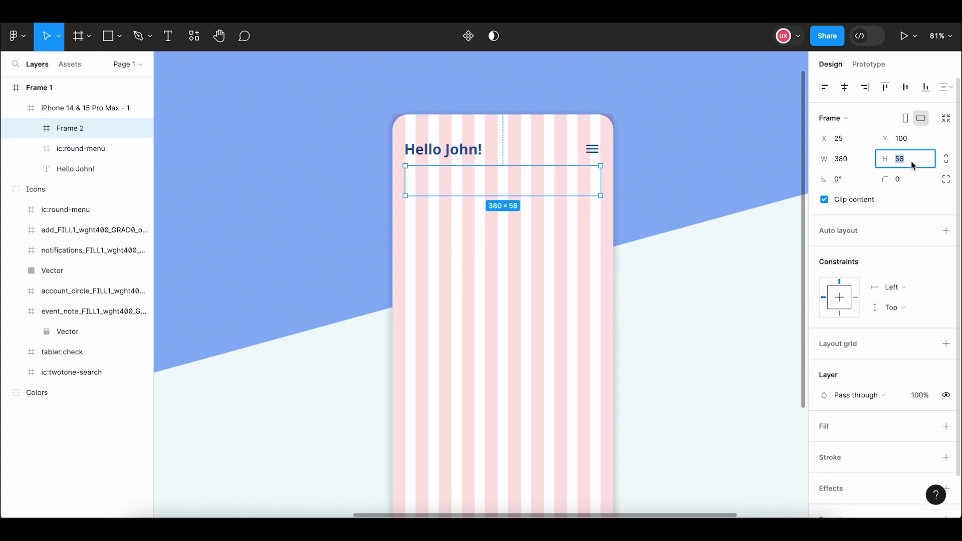
type("46")
key("Return")
left_click_drag(434, 178, 466, 180)
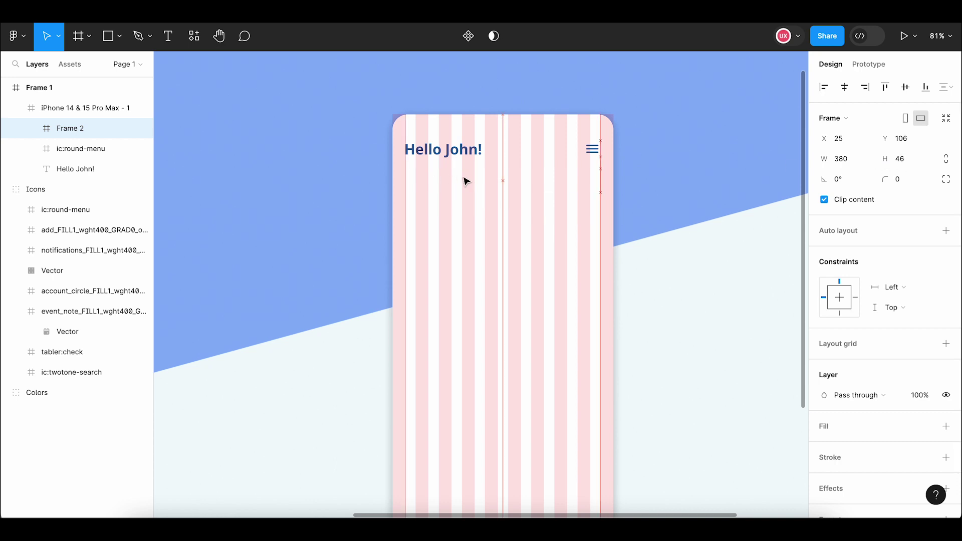
Fill the search bar with light grey F7F6F6 and give it 10 corner radius.
left_click(946, 427)
left_click(824, 447)
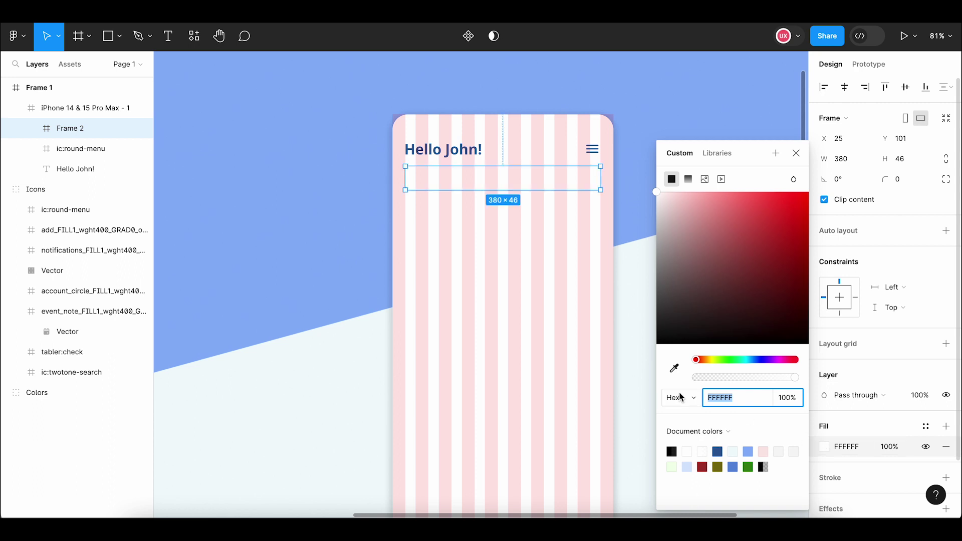
left_click(674, 369)
scroll(462, 370, "down", 5)
scroll(224, 343, "down", 3)
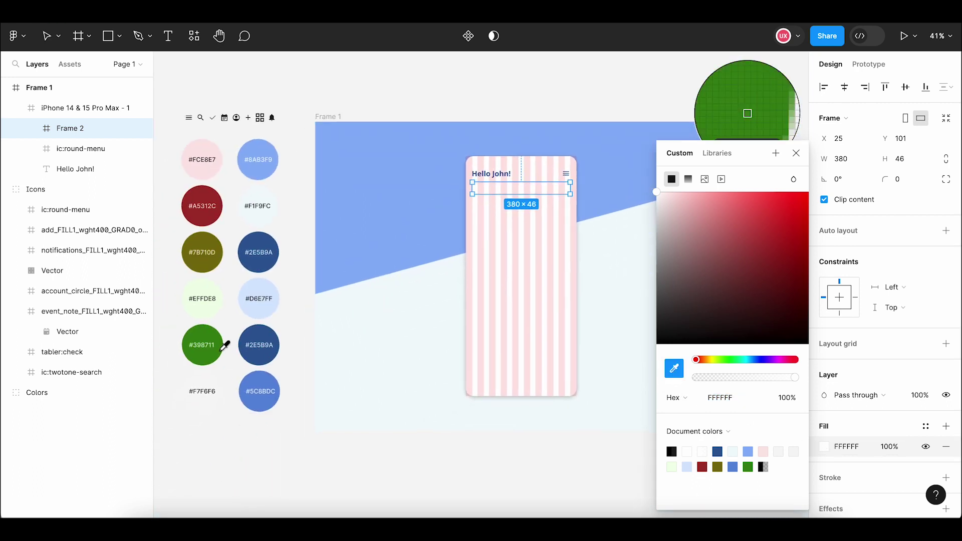
left_click(213, 381)
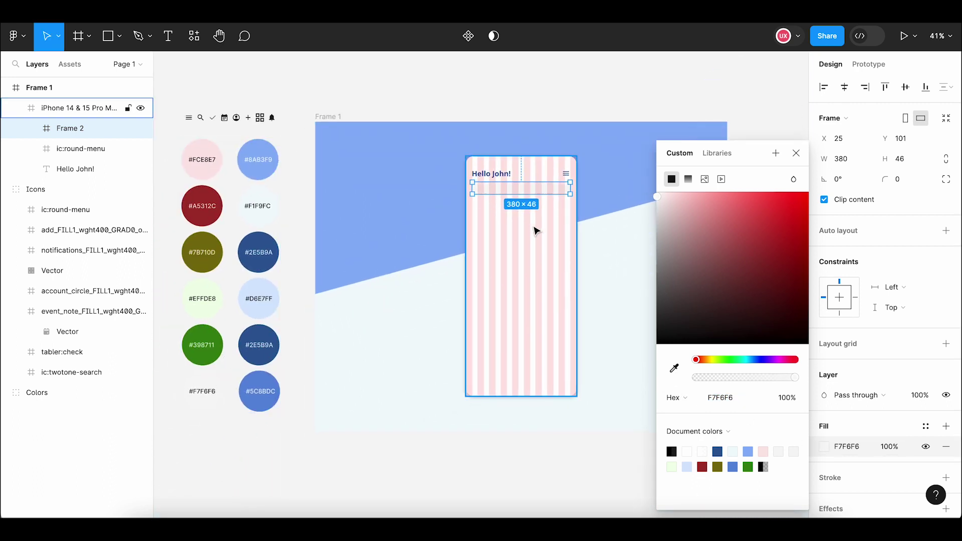
scroll(536, 229, "up", 3)
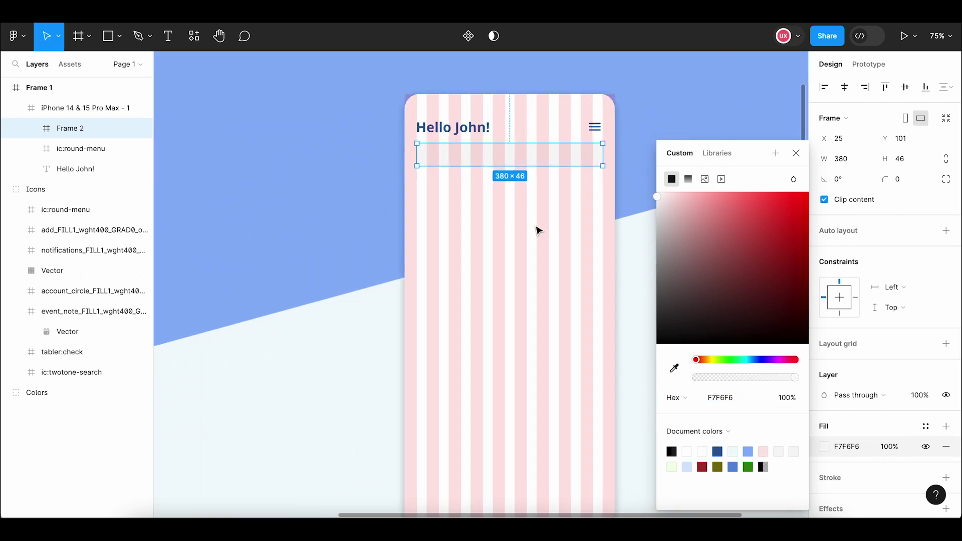
left_click(796, 153)
left_click(906, 183)
type("10")
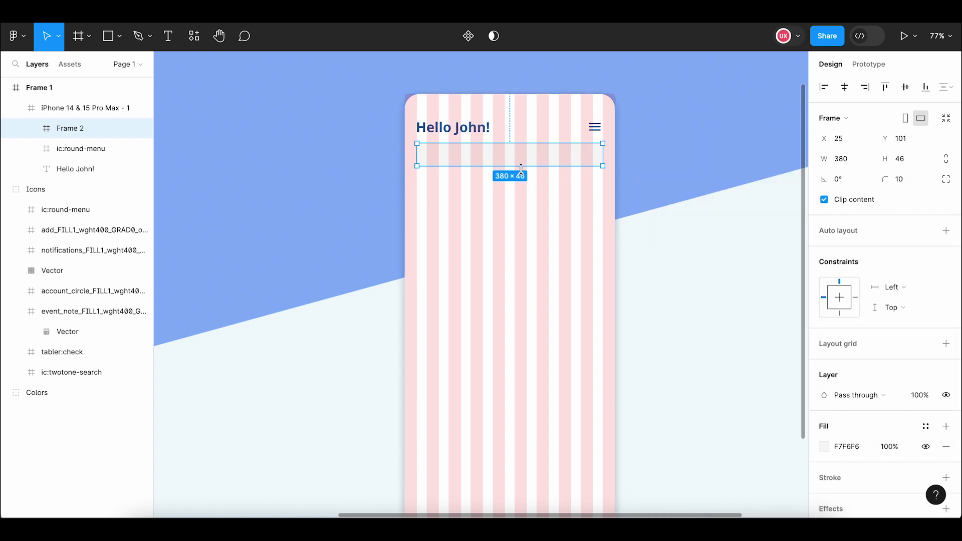
left_click(543, 207)
scroll(560, 181, "up", 4)
scroll(560, 181, "up", 1)
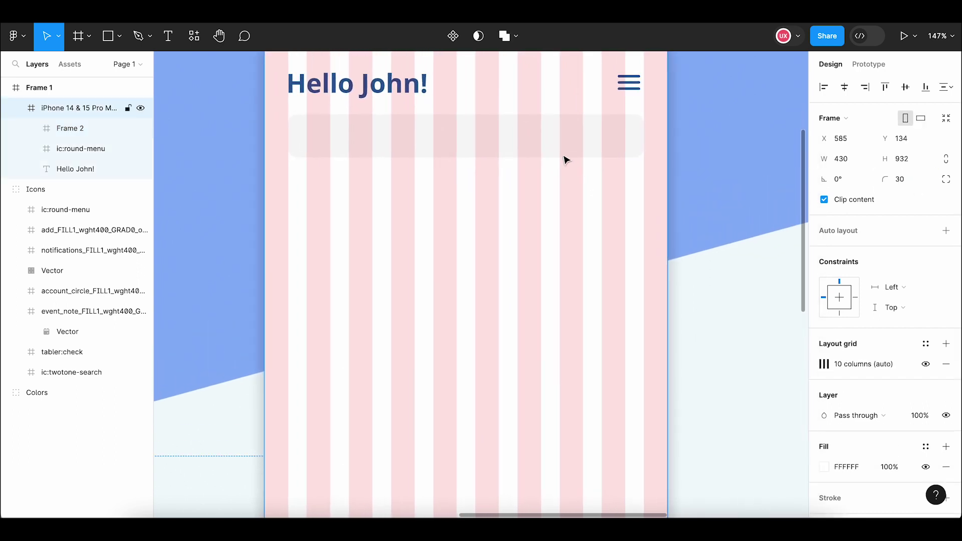
Copy the ic:twotone-search magnifier icon from the reference icons row.
left_click(565, 143)
scroll(564, 143, "down", 3)
scroll(419, 129, "down", 2)
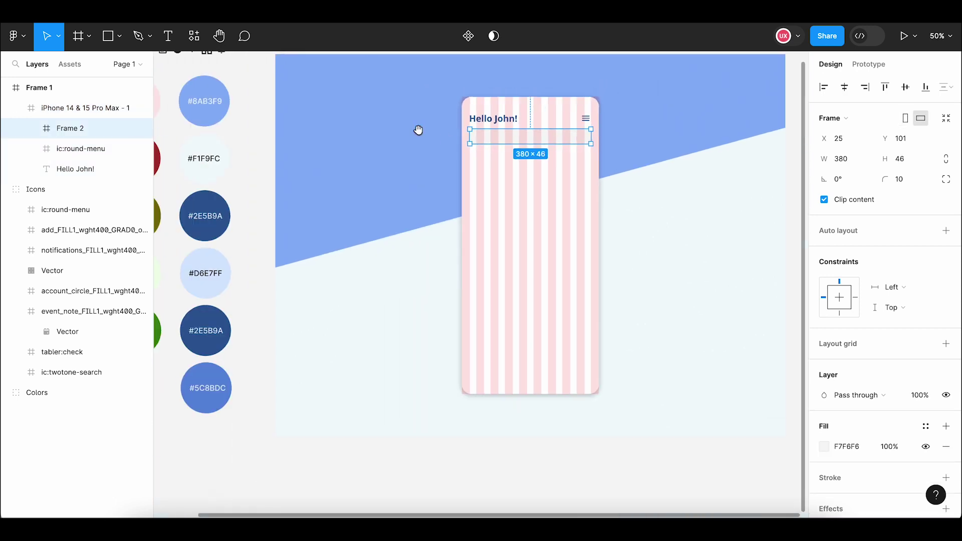
scroll(443, 261, "down", 1)
scroll(351, 210, "left", 3)
scroll(290, 172, "up", 3)
scroll(288, 181, "up", 2)
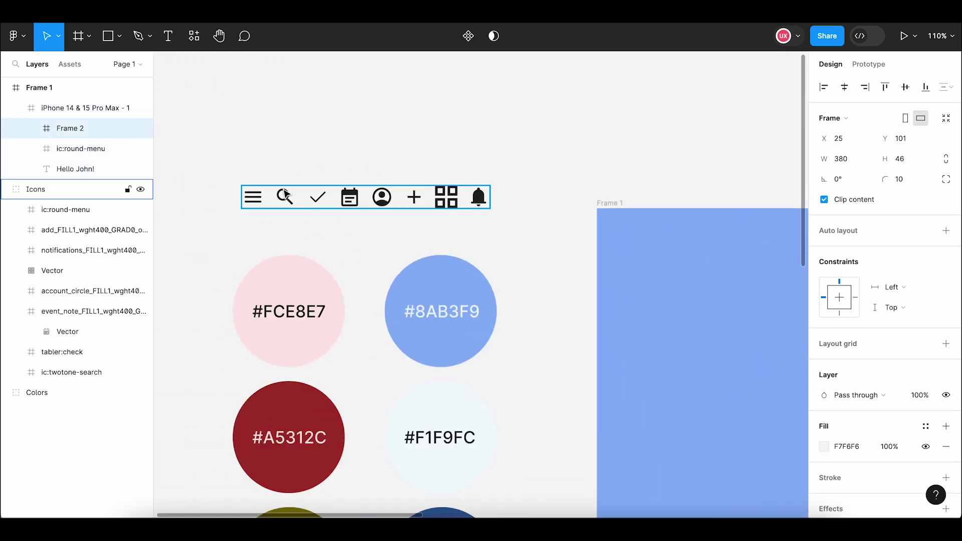
left_click(284, 198)
right_click(284, 197)
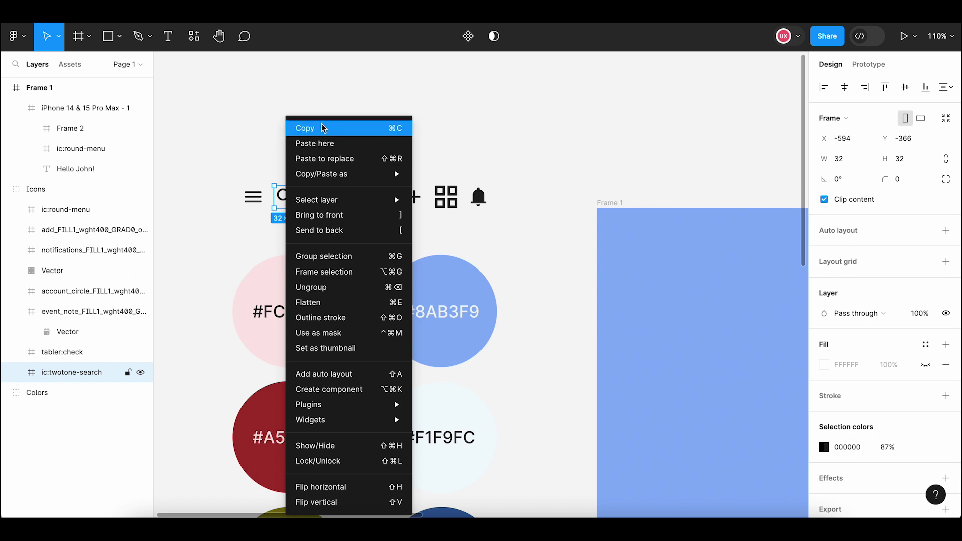
left_click(301, 120)
left_click(392, 118)
Paste the magnifier icon into the grey search bar and move it to the left end.
scroll(392, 118, "down", 2)
scroll(393, 117, "right", 2)
scroll(416, 118, "right", 3)
scroll(536, 204, "right", 4)
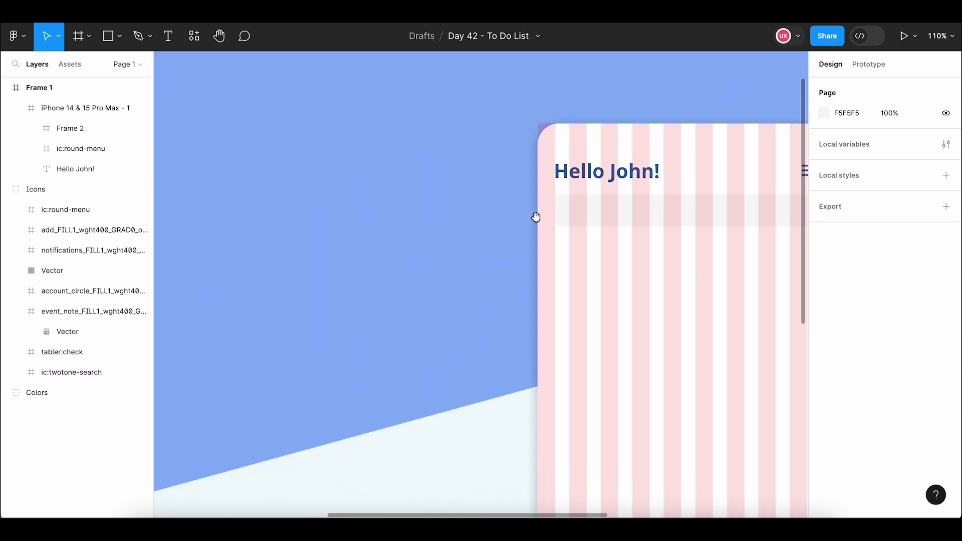
scroll(534, 217, "right", 4)
scroll(534, 217, "down", 2)
double_click(410, 158)
right_click(415, 153)
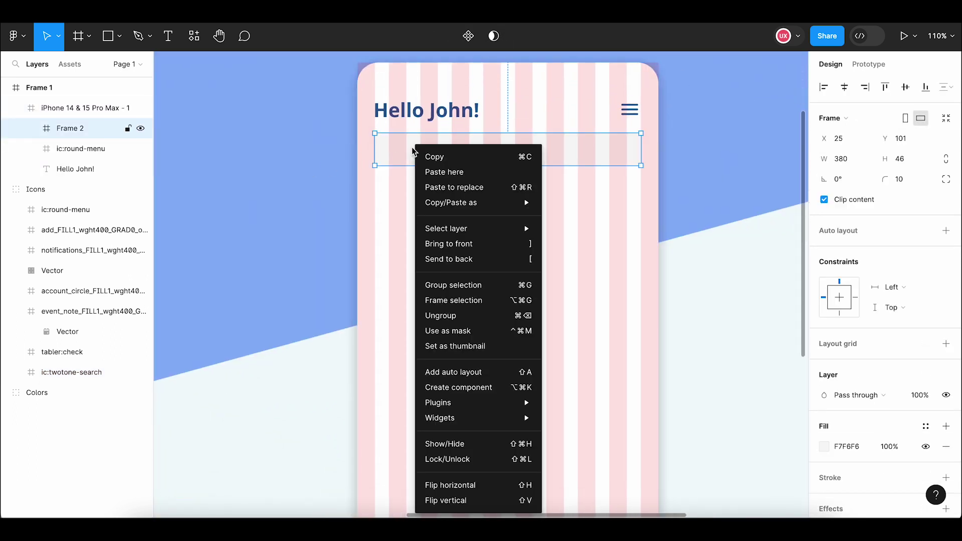
left_click(438, 170)
left_click_drag(425, 158, 400, 152)
Resize the magnifier icon to 24×24.
left_click(853, 166)
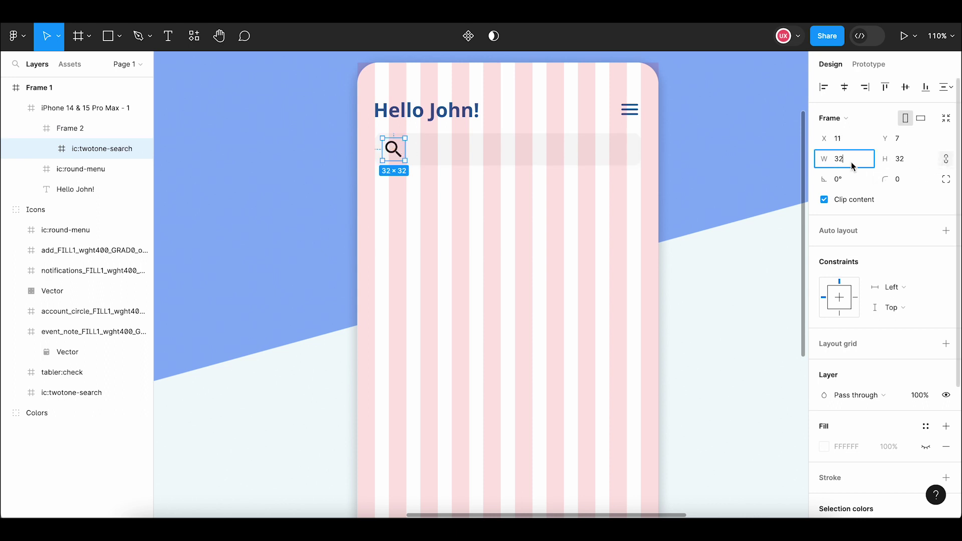
type("24")
key("Return")
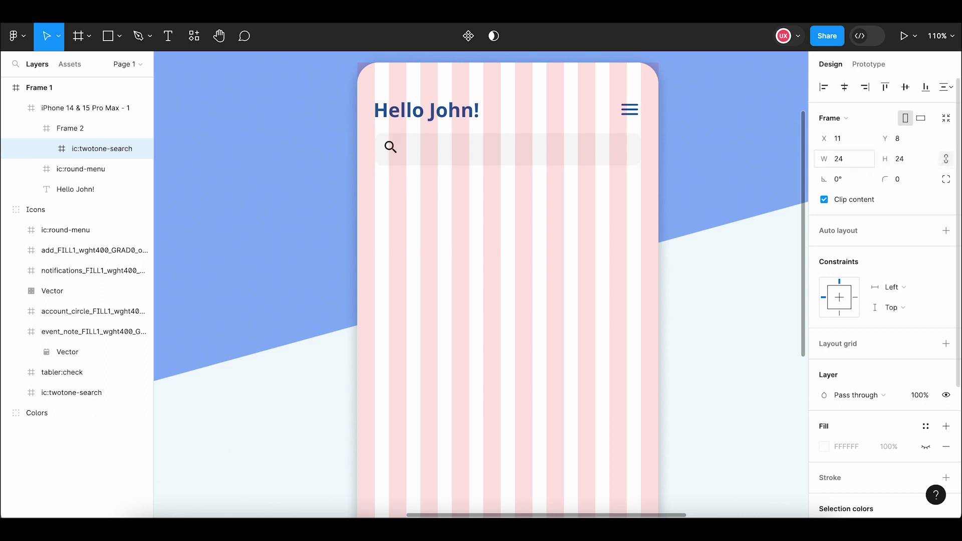
Set the icon's selection colour opacity to 40%.
scroll(891, 300, "down", 5)
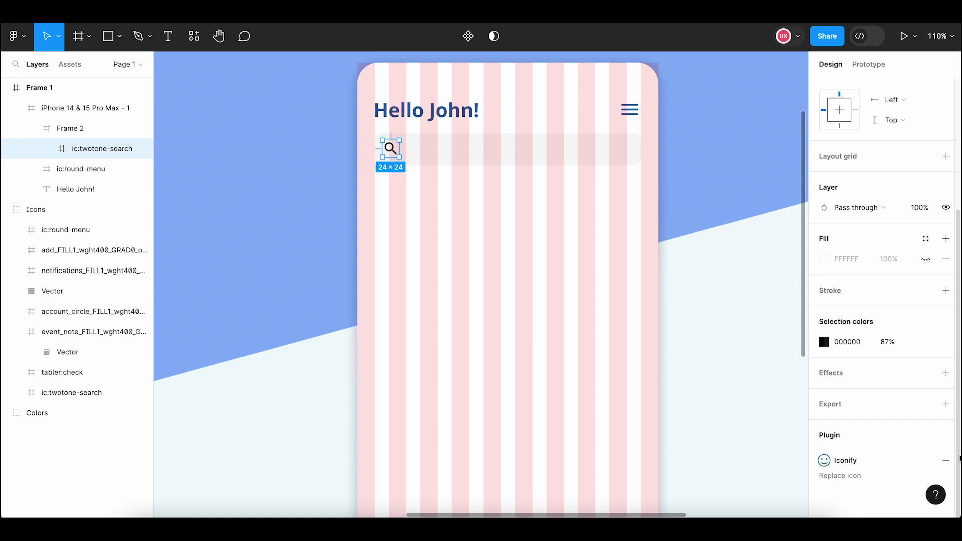
left_click(892, 344)
type("40")
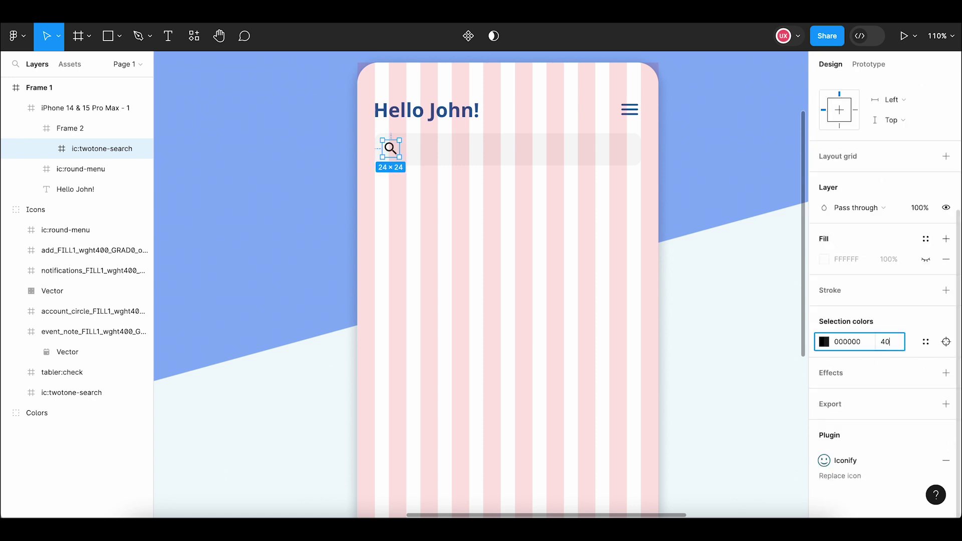
key("Return")
left_click(448, 161)
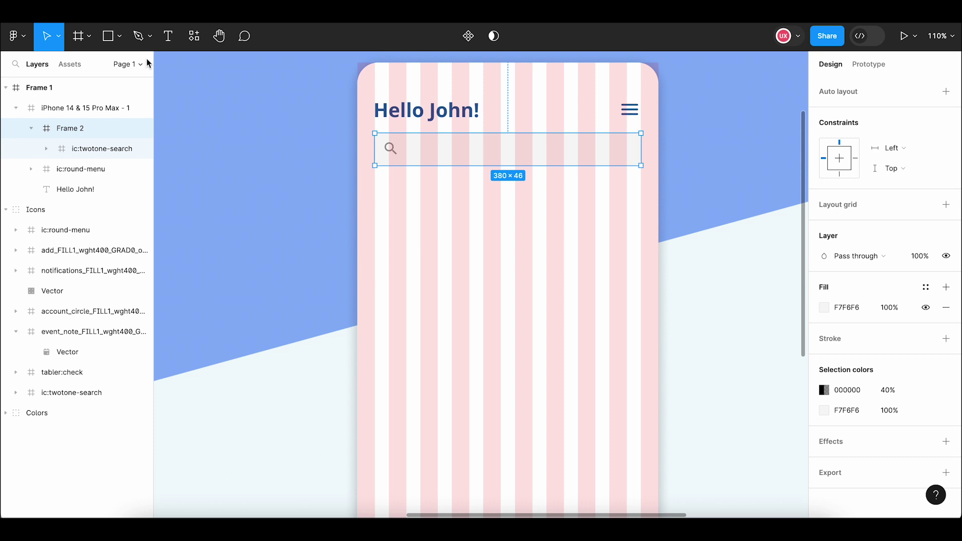
Add a 'Search' placeholder text beside the magnifier in the search bar.
key("t")
left_click(406, 147)
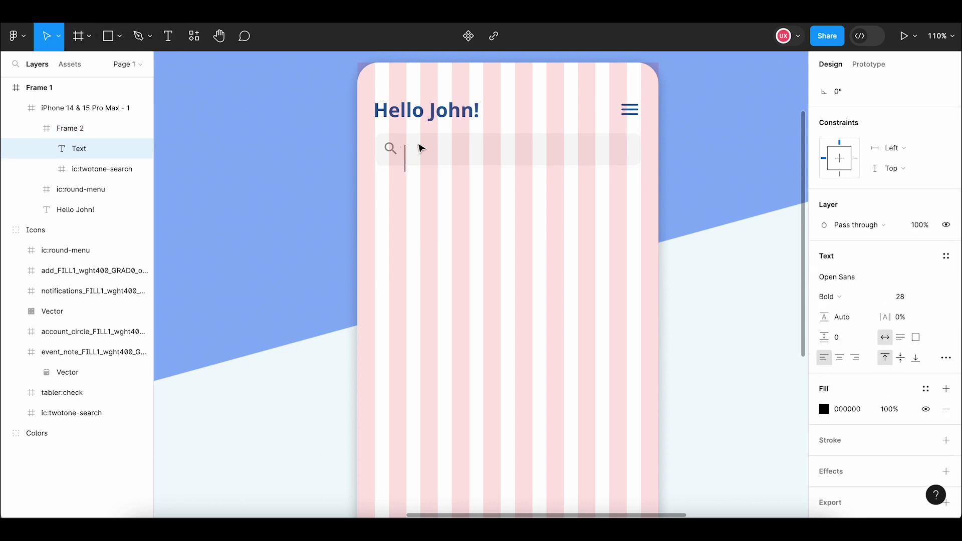
type("Search")
key("Escape")
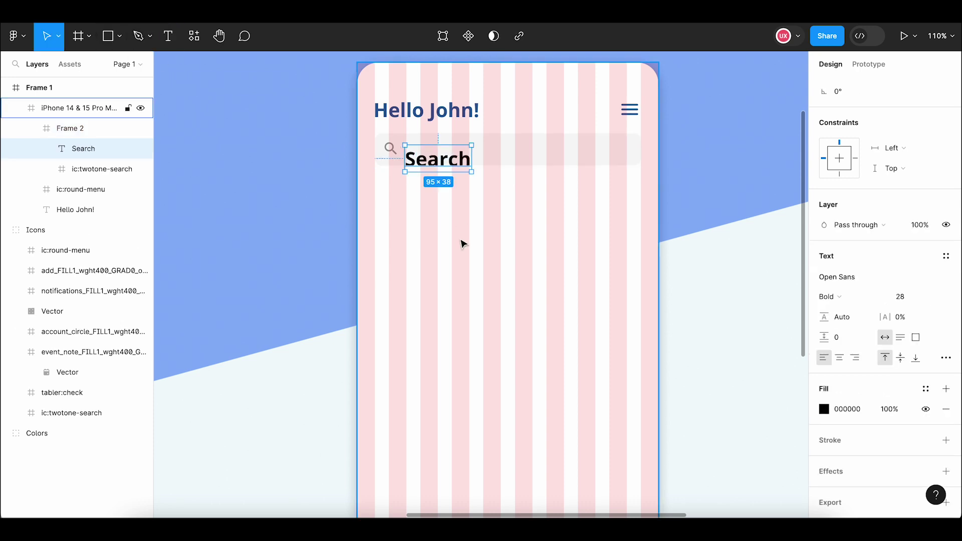
Make the Search text Regular, 16 pt, vertically centred, with 50% fill opacity.
left_click(827, 300)
left_click(849, 267)
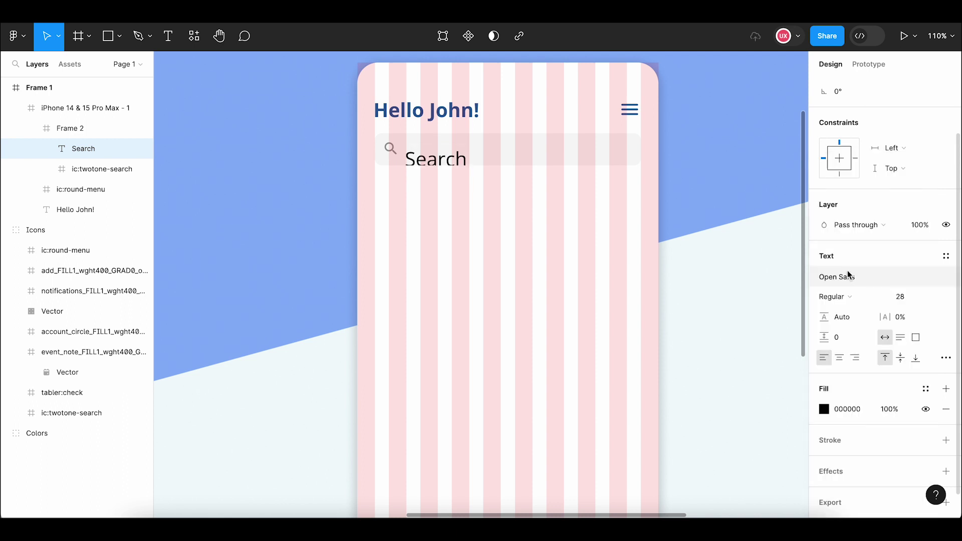
left_click(904, 299)
type("1")
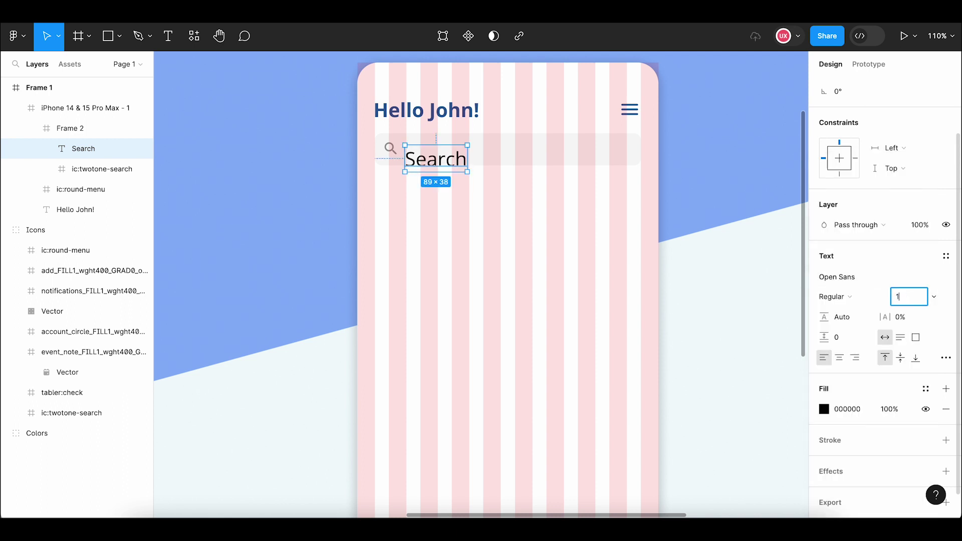
type("6")
key("Return")
left_click_drag(423, 155, 421, 152)
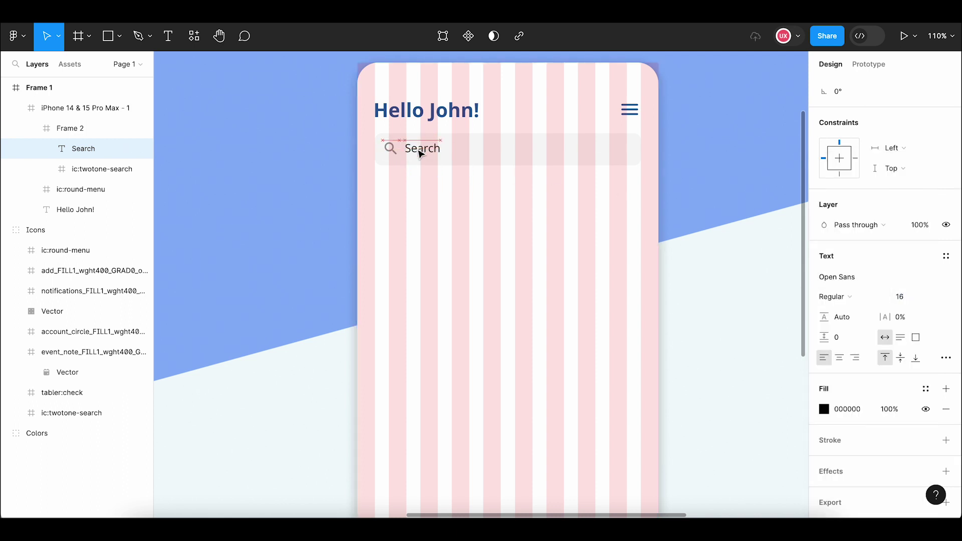
left_click(889, 409)
type("50")
key("Return")
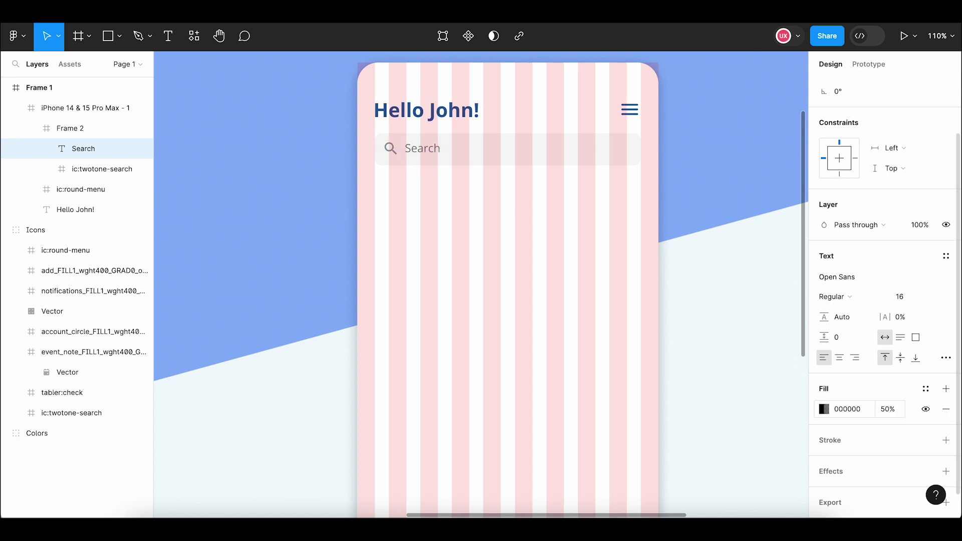
Reselect the Search placeholder and adjust its font weight again.
left_click(399, 205)
left_click(421, 153)
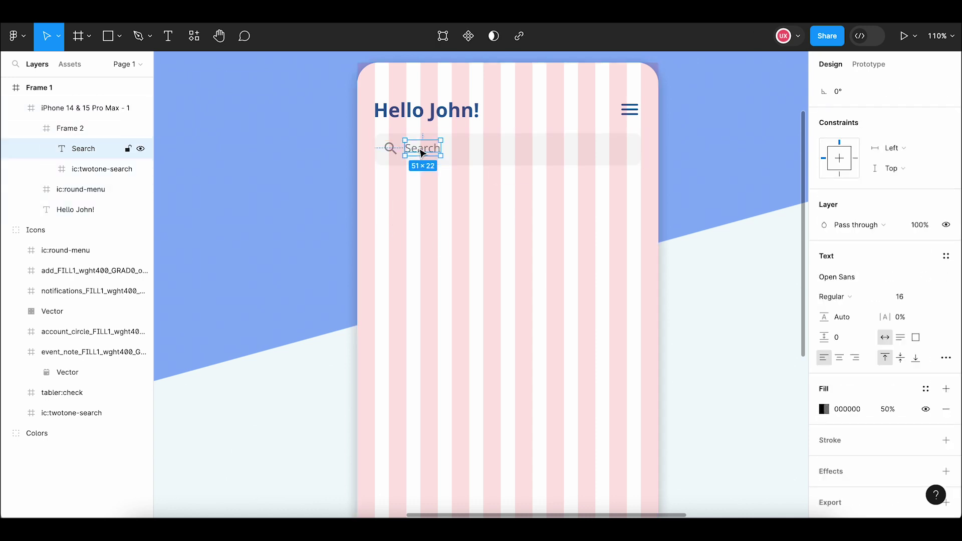
double_click(434, 157)
left_click(834, 297)
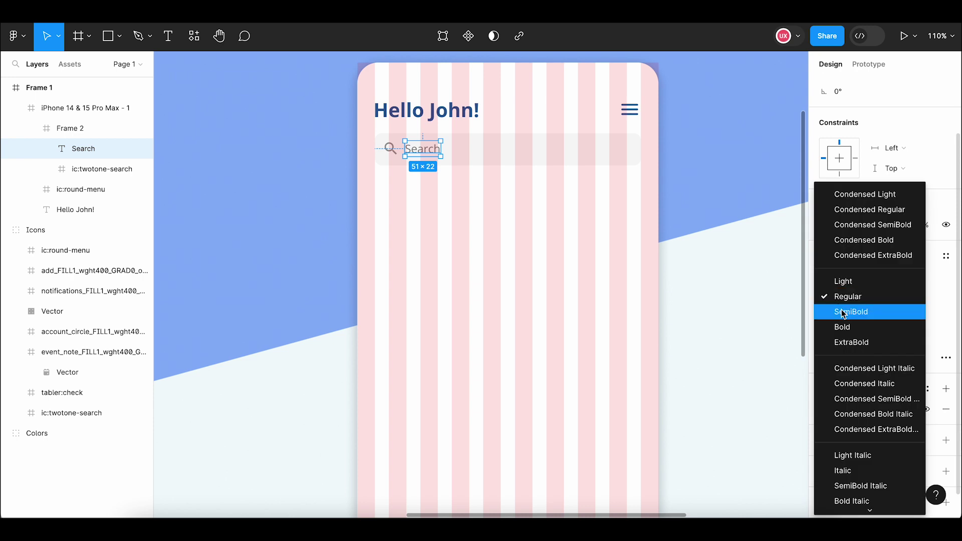
left_click(847, 299)
Toggle the phone's column layout grid off and back on, then open the frame presets.
left_click(556, 253)
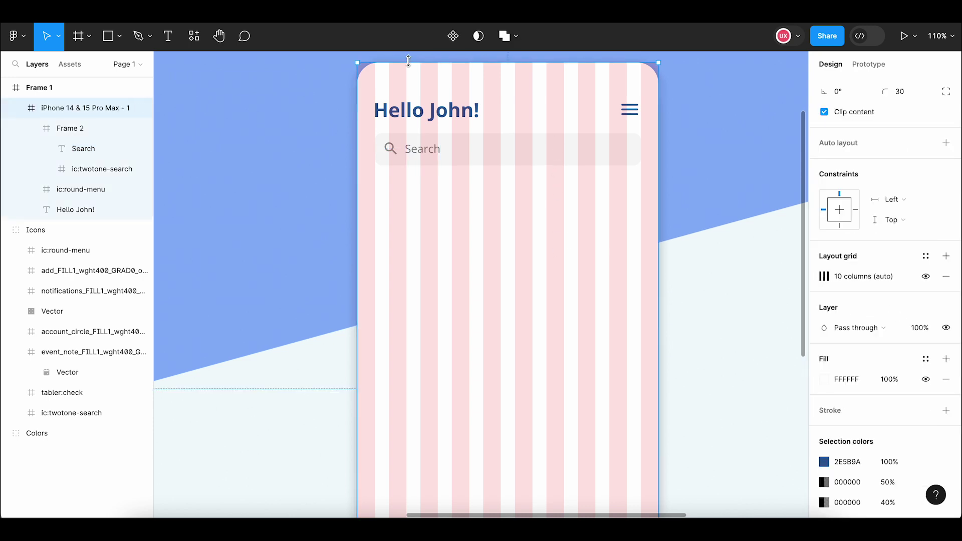
left_click(925, 277)
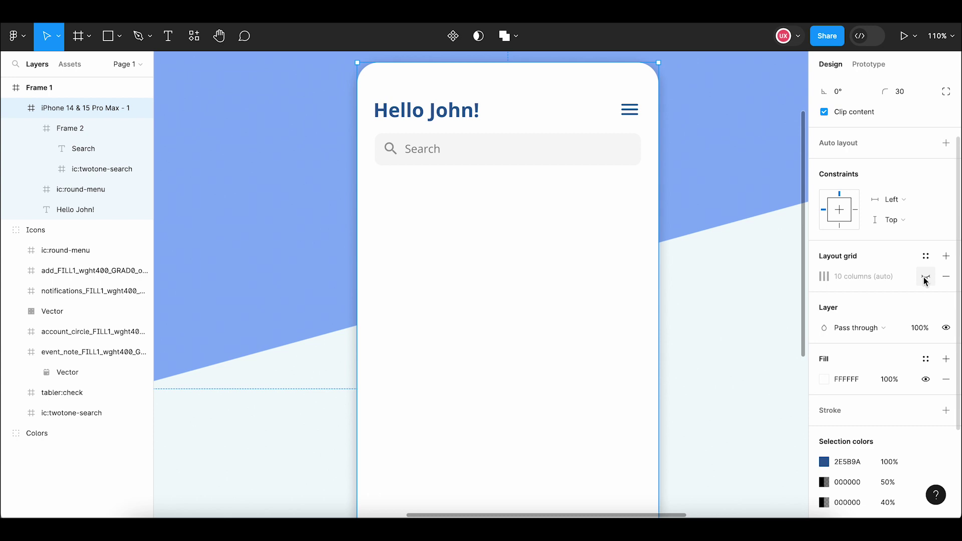
left_click(925, 277)
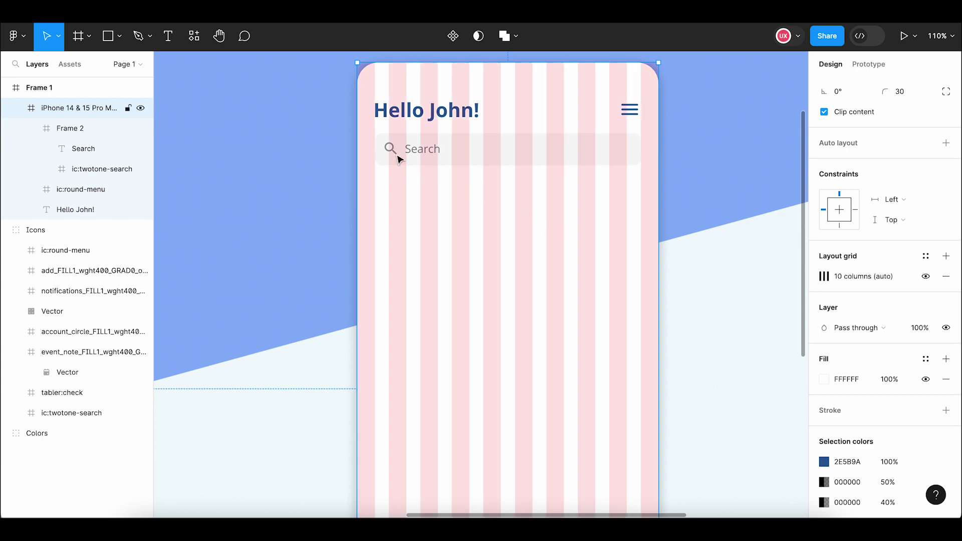
left_click(88, 35)
Draw a 44×40 frame just below the search bar.
left_click(95, 67)
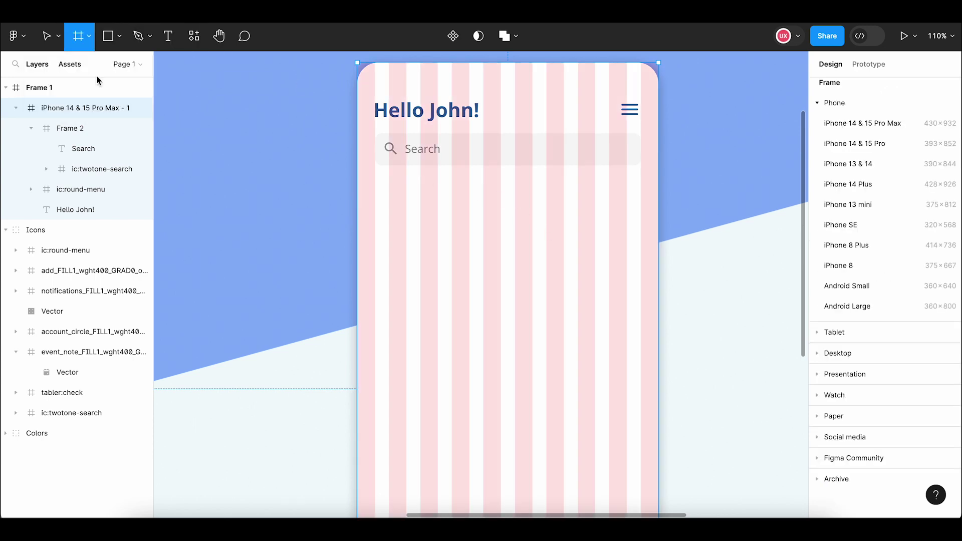
left_click_drag(377, 175, 410, 206)
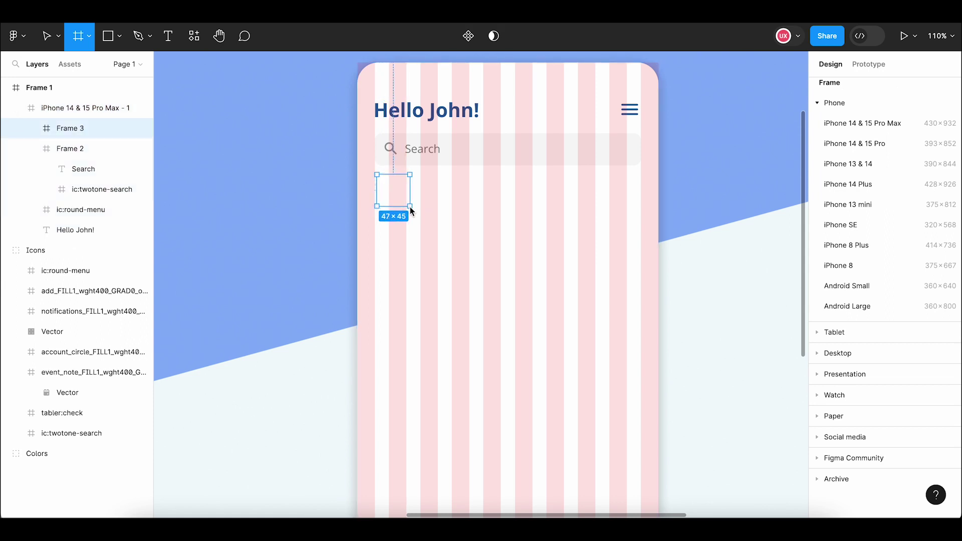
left_click(842, 153)
type("44")
left_click(902, 156)
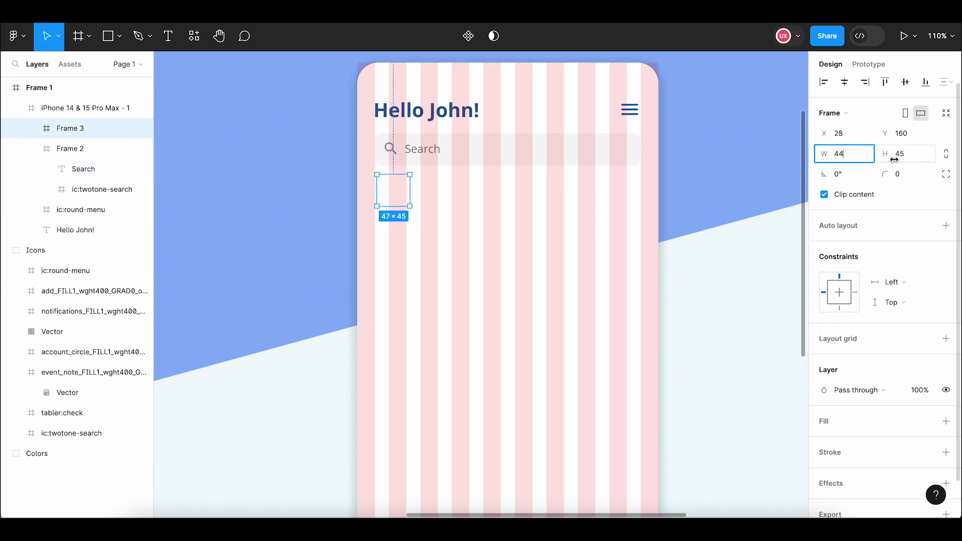
type("40")
key("Return")
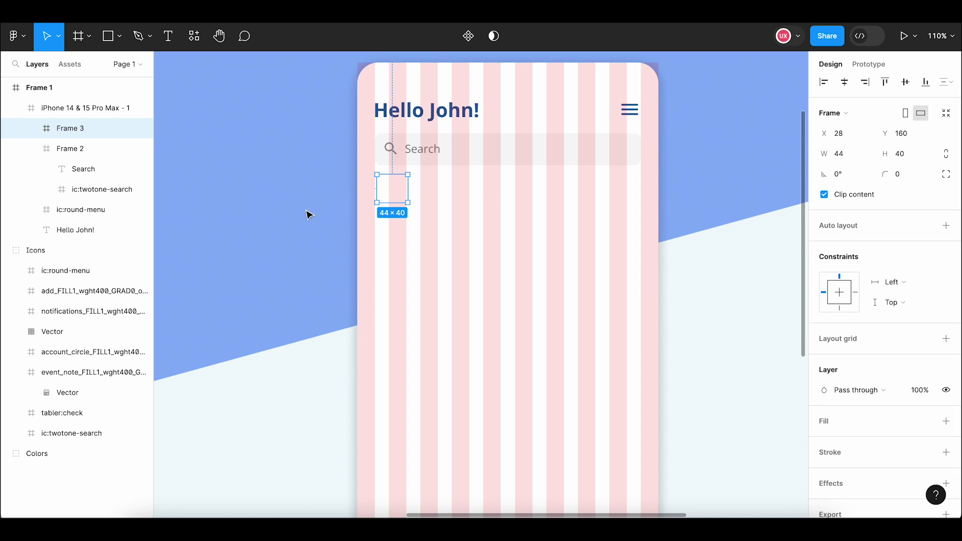
left_click_drag(394, 196, 392, 198)
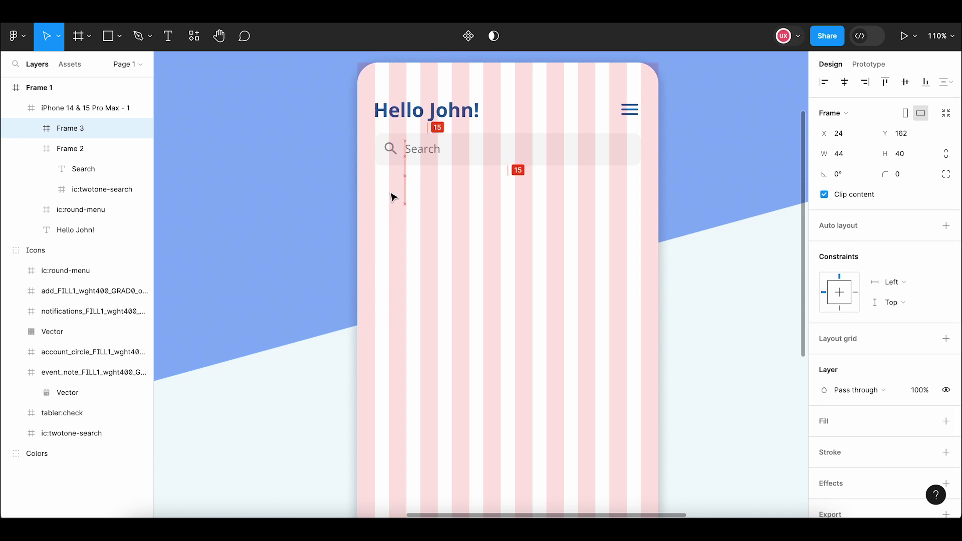
Fill the tile with dark blue 2E5B9A picked from the swatches.
left_click(946, 421)
left_click(826, 438)
left_click(673, 368)
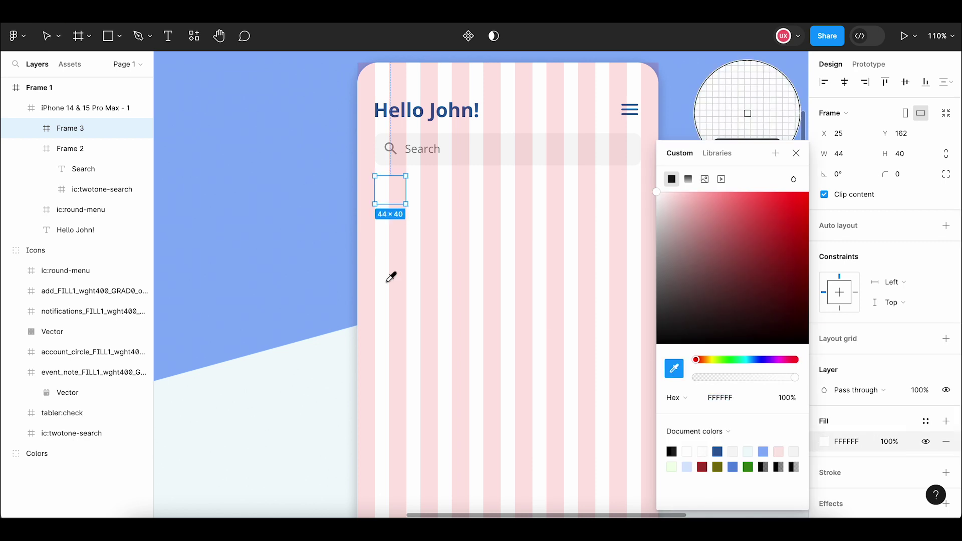
scroll(368, 275, "down", 5)
scroll(309, 276, "left", 3)
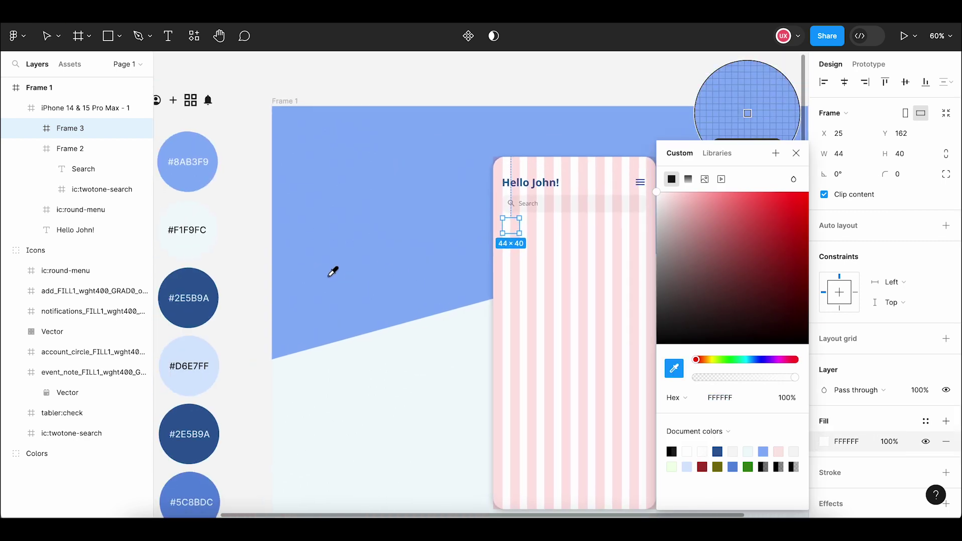
left_click(202, 280)
scroll(632, 200, "up", 5)
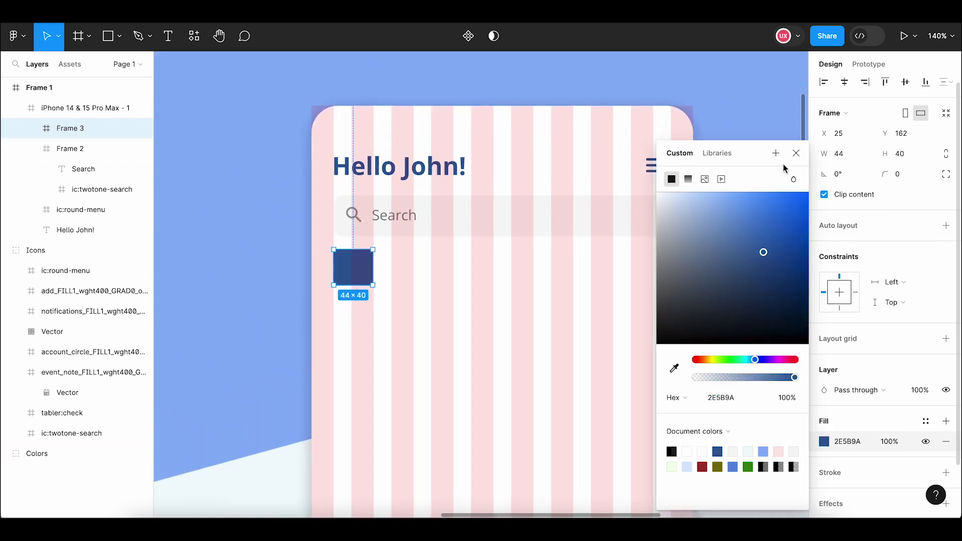
left_click(796, 153)
Give the blue tile slightly rounded corners (radius 6).
left_click(907, 174)
type("8")
key("Return")
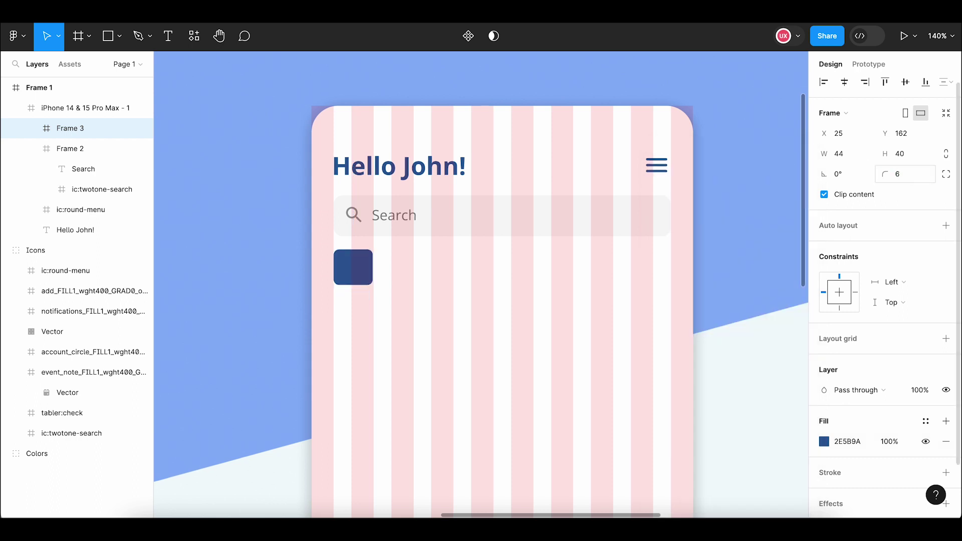
left_click(353, 283)
left_click(355, 279)
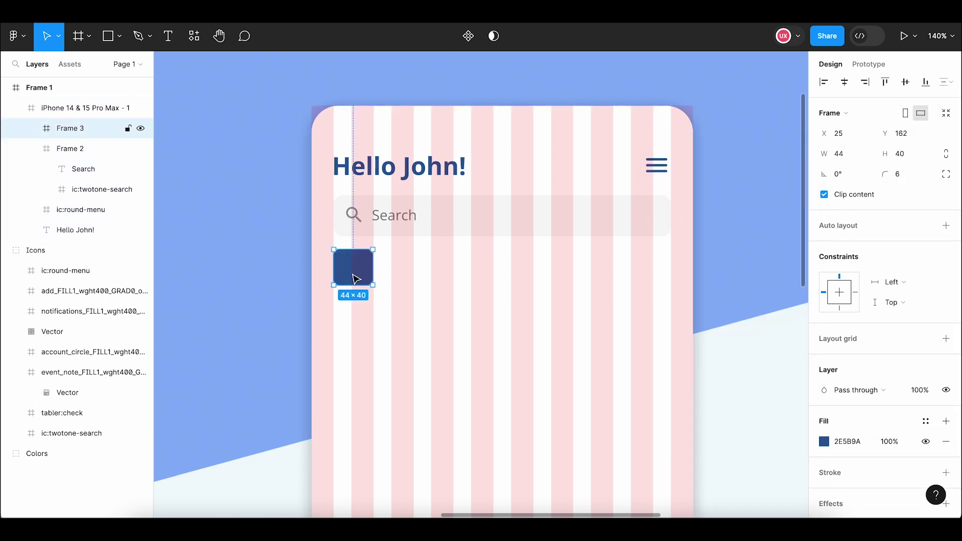
scroll(354, 276, "up", 5)
scroll(354, 276, "up", 2)
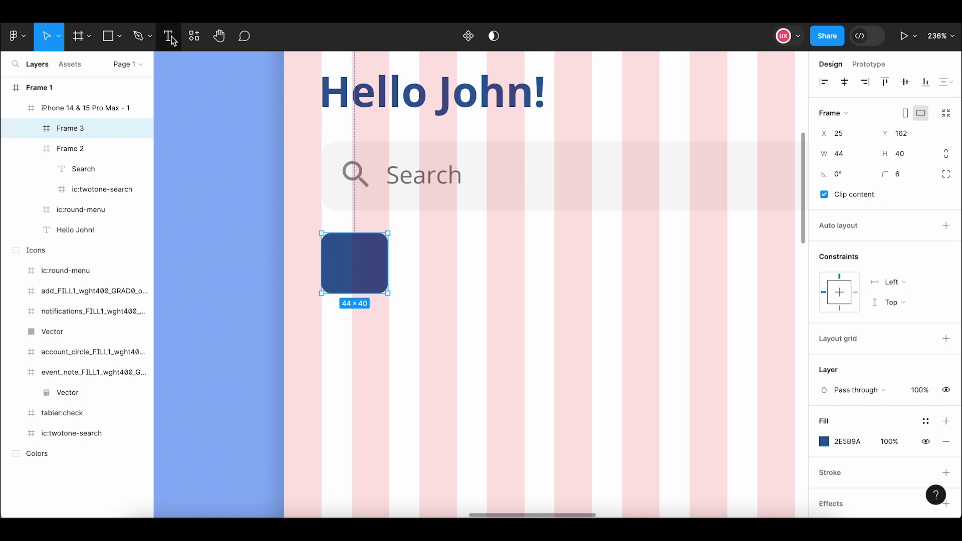
Add a '10' text centred in the blue tile at font size 14.
left_click(168, 36)
left_click(351, 248)
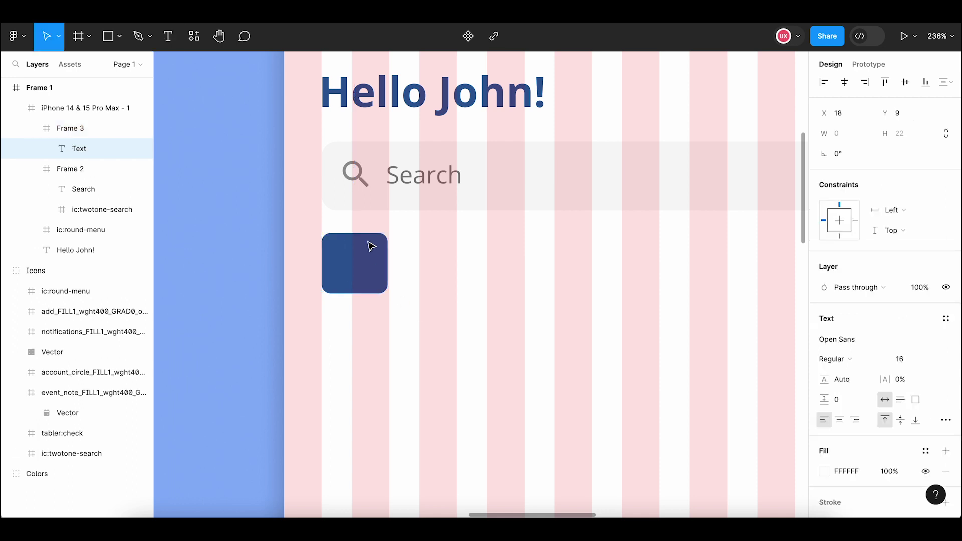
type("10")
key("Escape")
left_click_drag(369, 268, 361, 264)
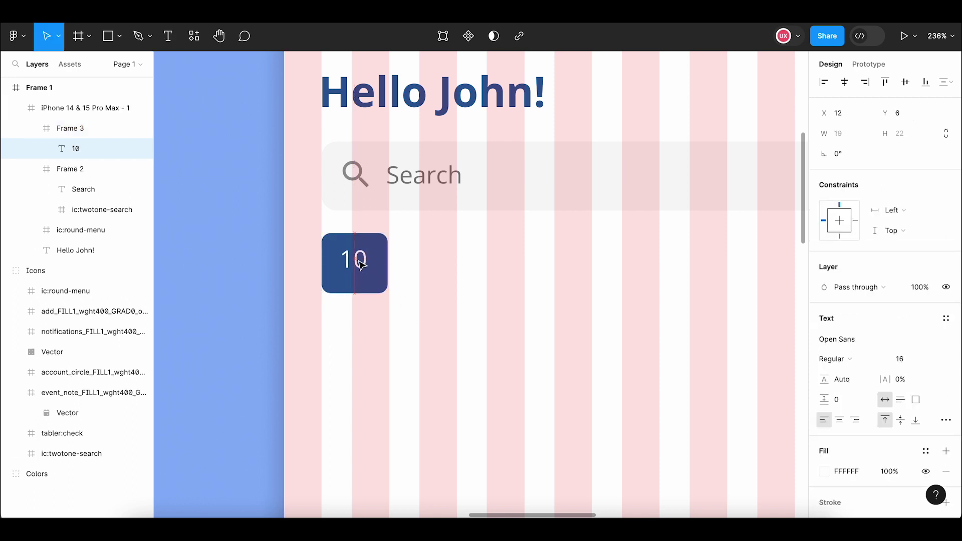
left_click(907, 361)
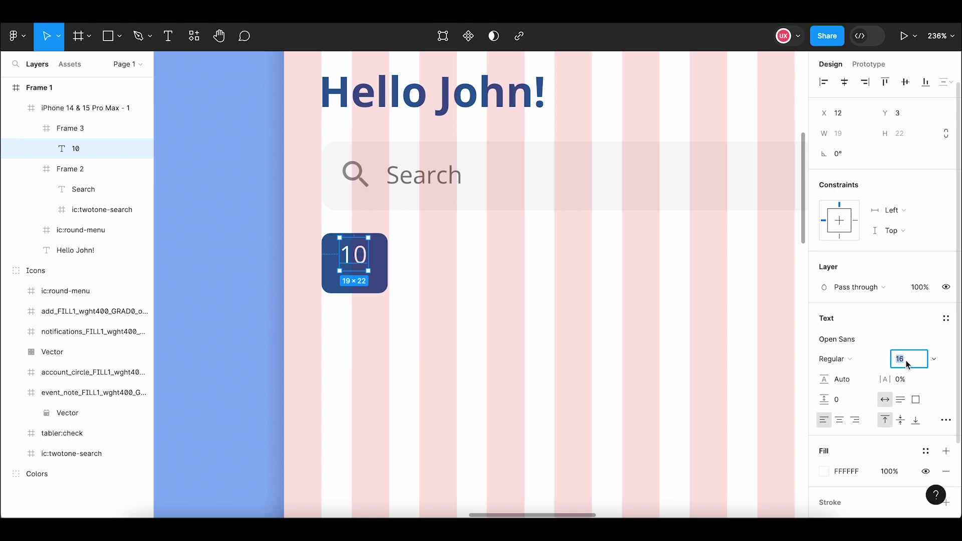
type("14")
key("Return")
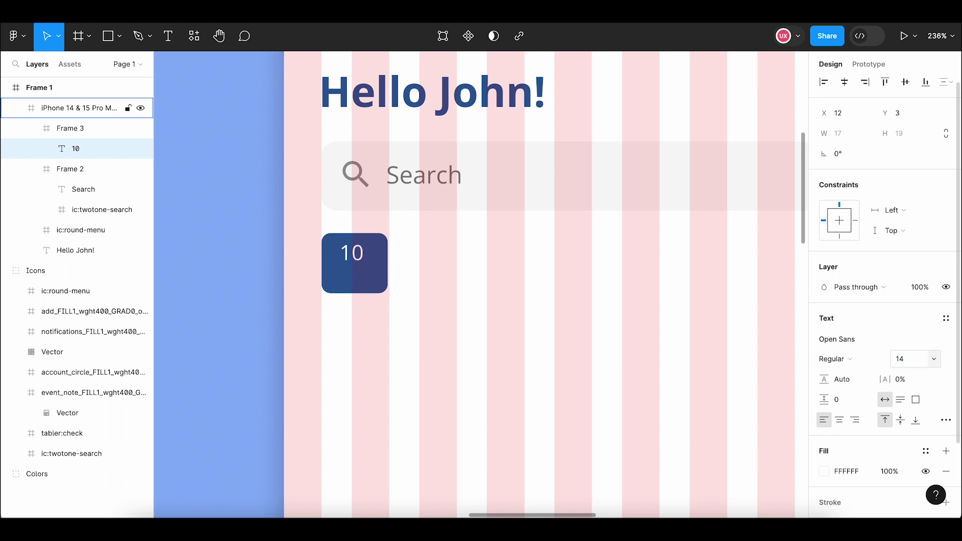
Make the 10 SemiBold and increase its font size to 16.
left_click(834, 359)
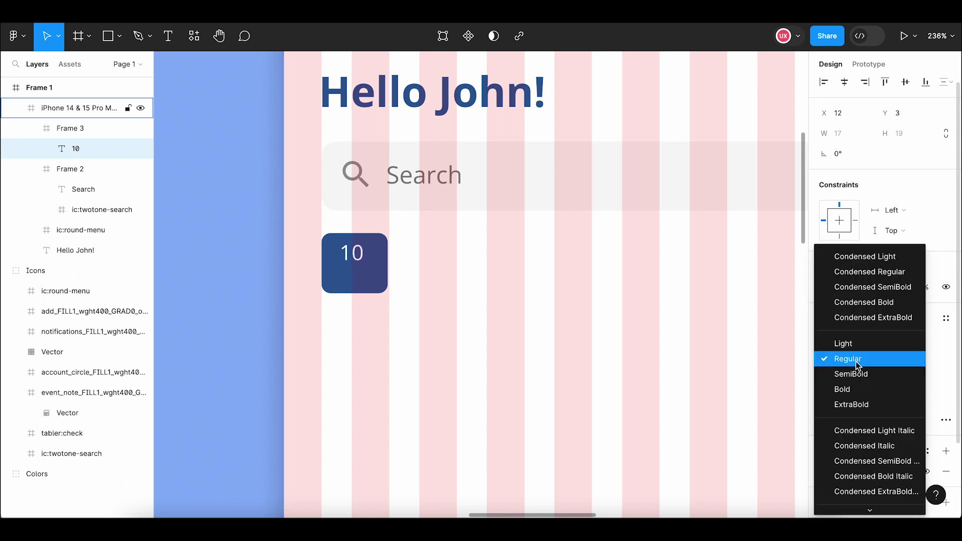
left_click(616, 327)
left_click(363, 263)
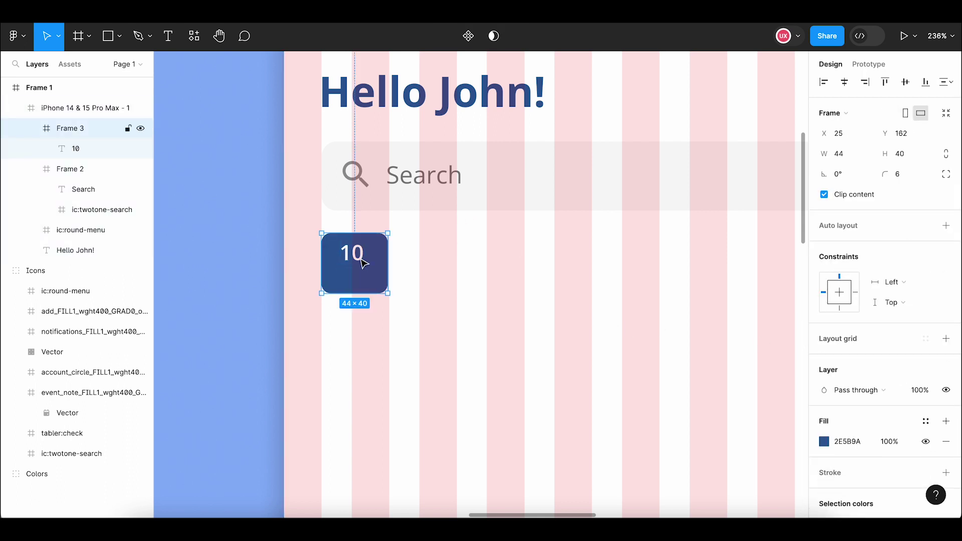
double_click(353, 252)
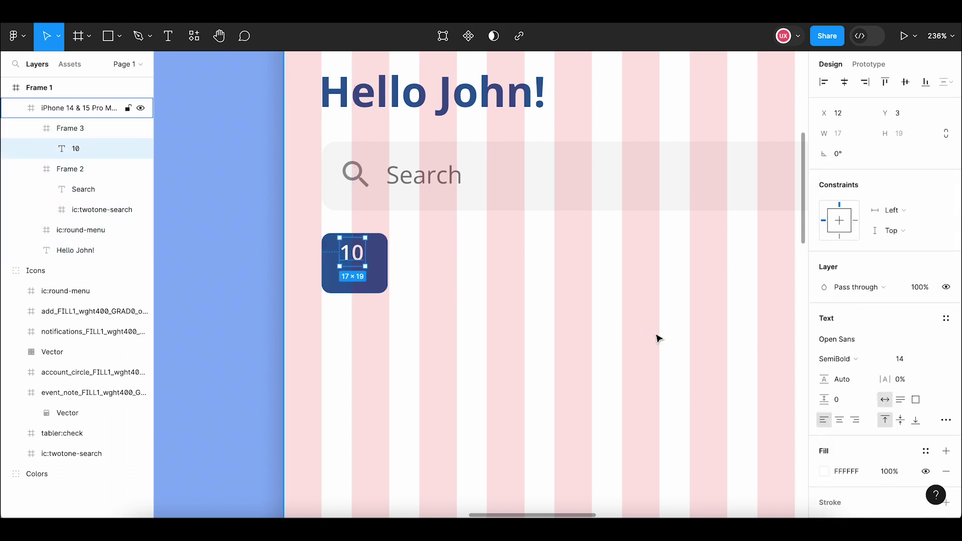
left_click(905, 365)
type("6")
key("Return")
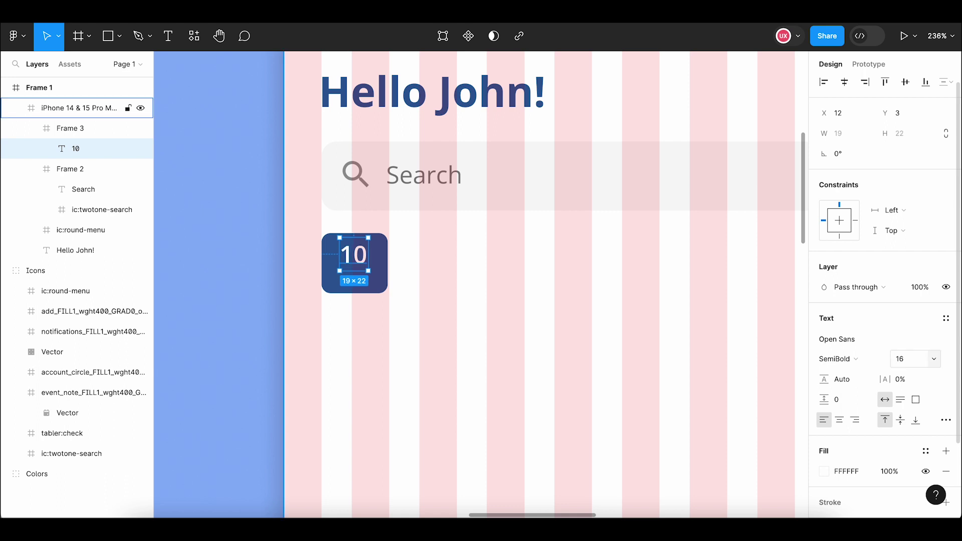
left_click(354, 287)
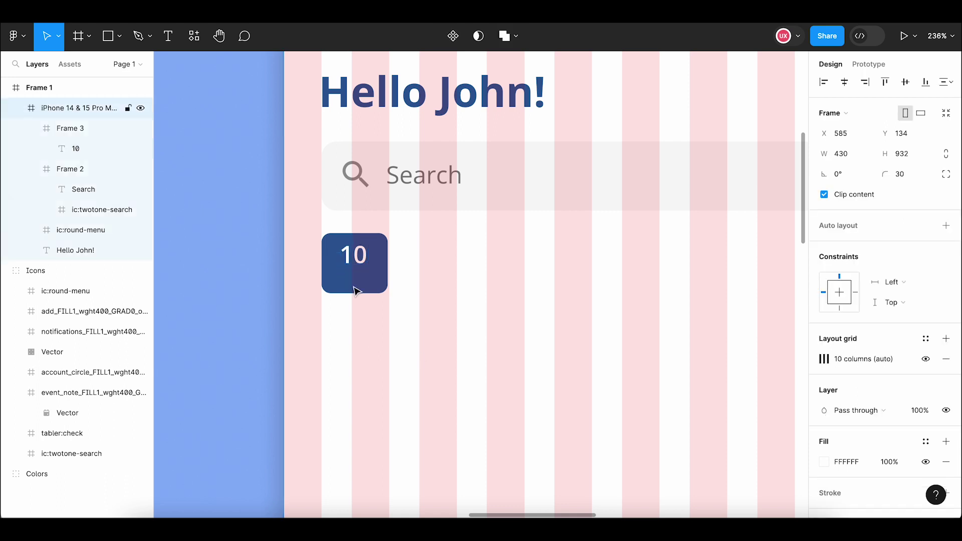
double_click(356, 257)
Duplicate the 10 label below itself in the tile and change the copy to 'MO'.
right_click(356, 257)
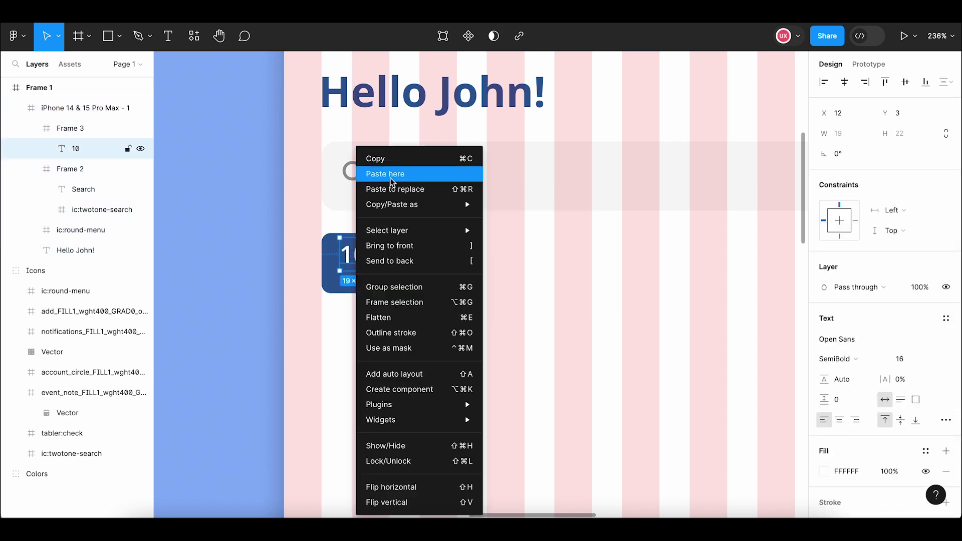
left_click(366, 157)
left_click(376, 281)
right_click(374, 280)
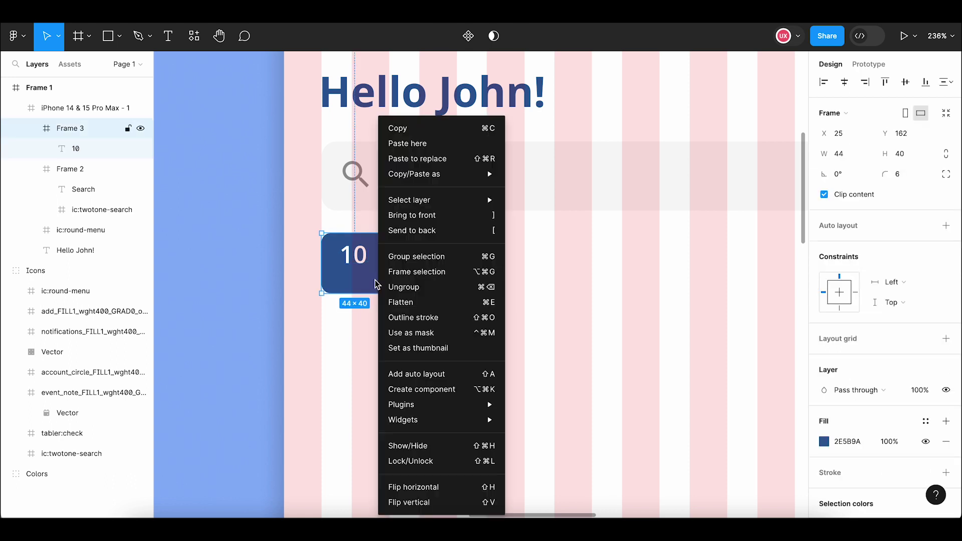
left_click(416, 144)
left_click_drag(381, 292, 354, 279)
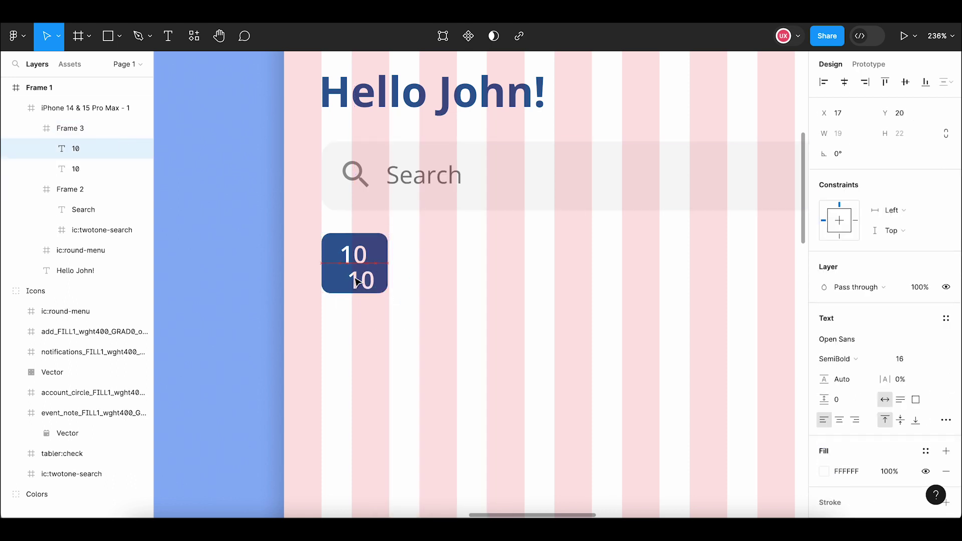
double_click(354, 279)
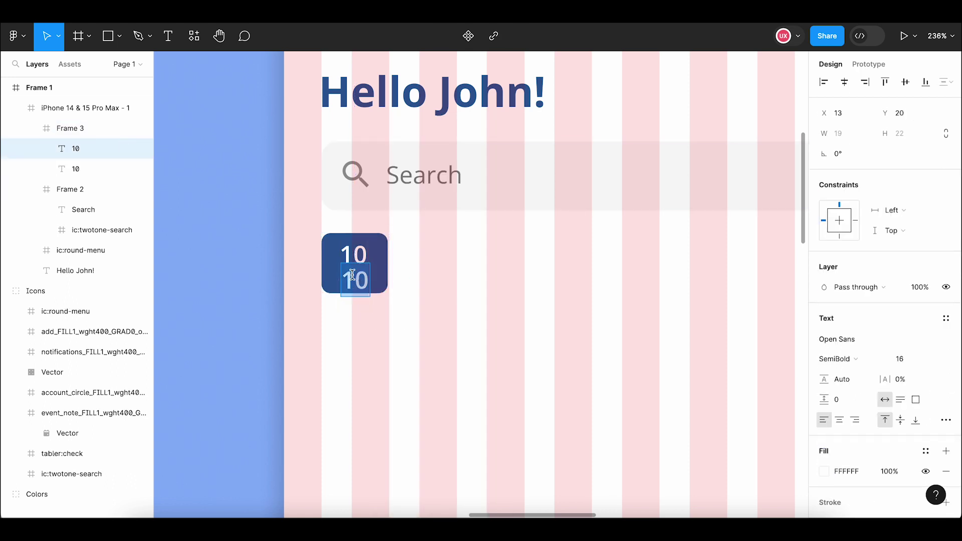
type("MO")
key("Escape")
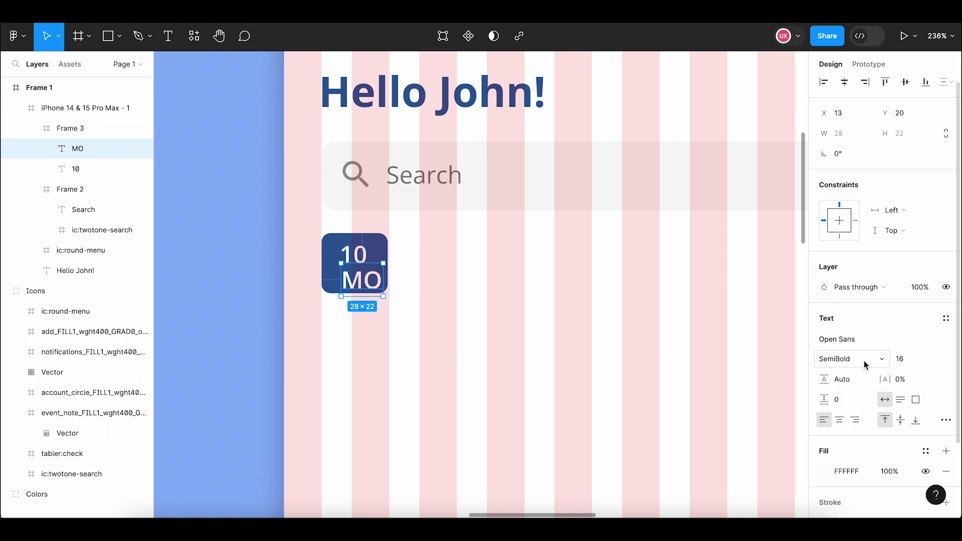
Set the MO label to 10-point Regular weight.
key("BackSpace")
type("0")
key("Return")
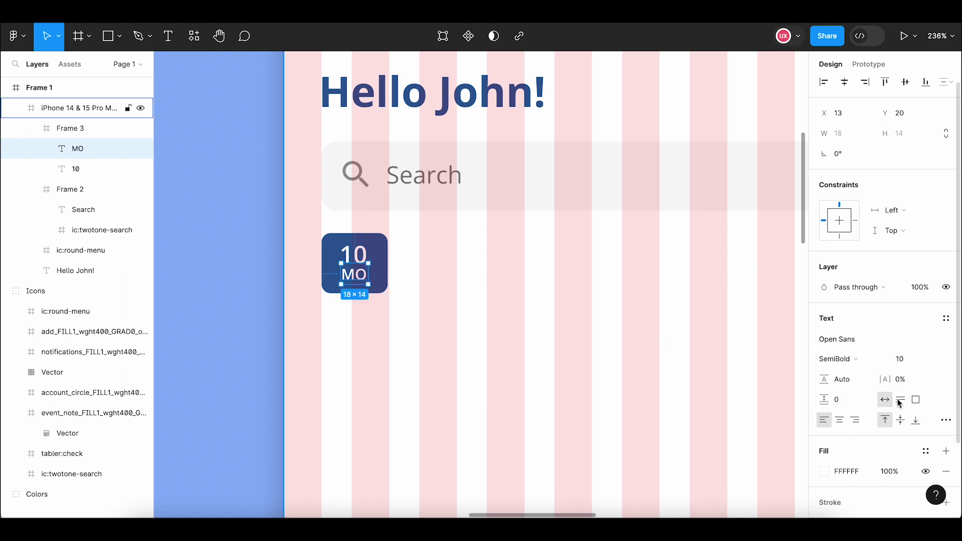
left_click(842, 359)
left_click(844, 341)
left_click(895, 471)
type("87")
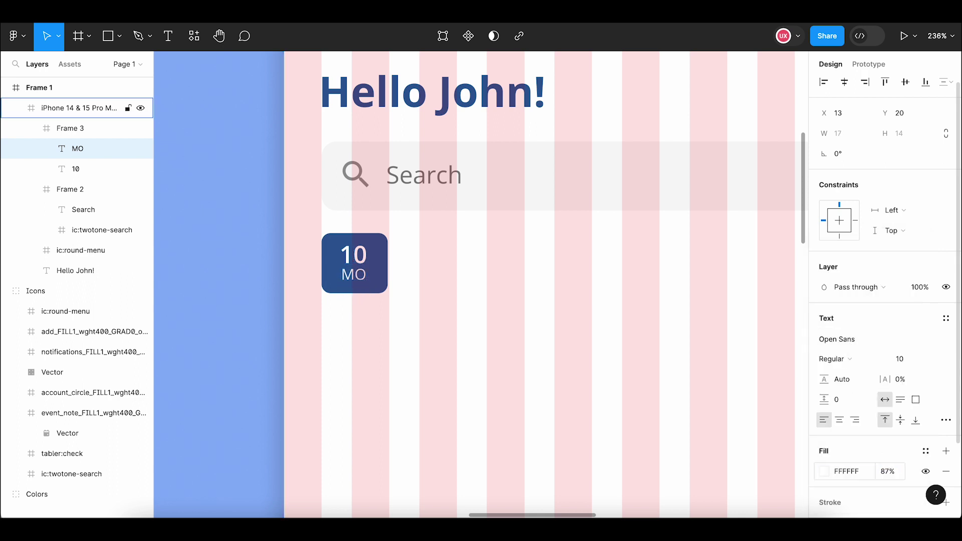
left_click(326, 315)
scroll(365, 303, "up", 5)
Nudge the MO label slightly left and down within the date tile.
left_click(358, 235)
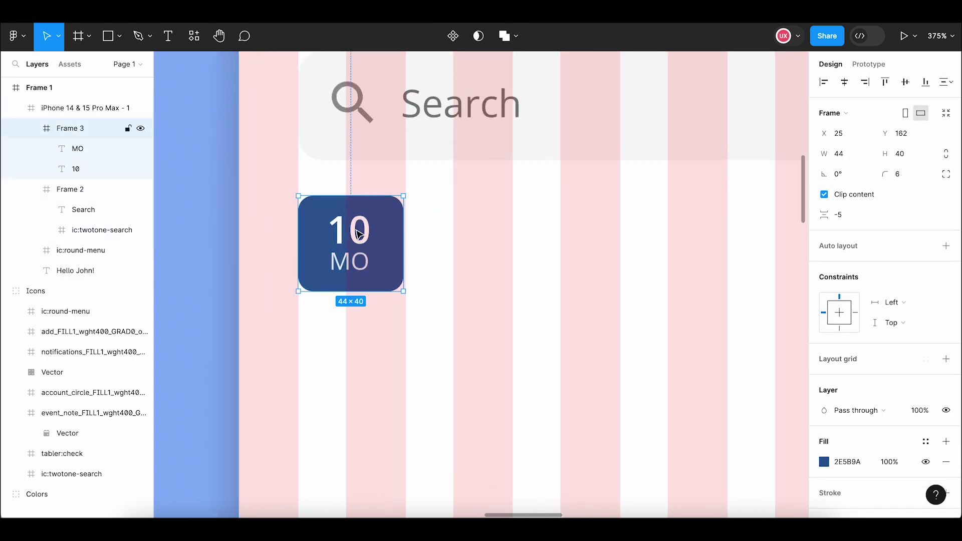
left_click(360, 268)
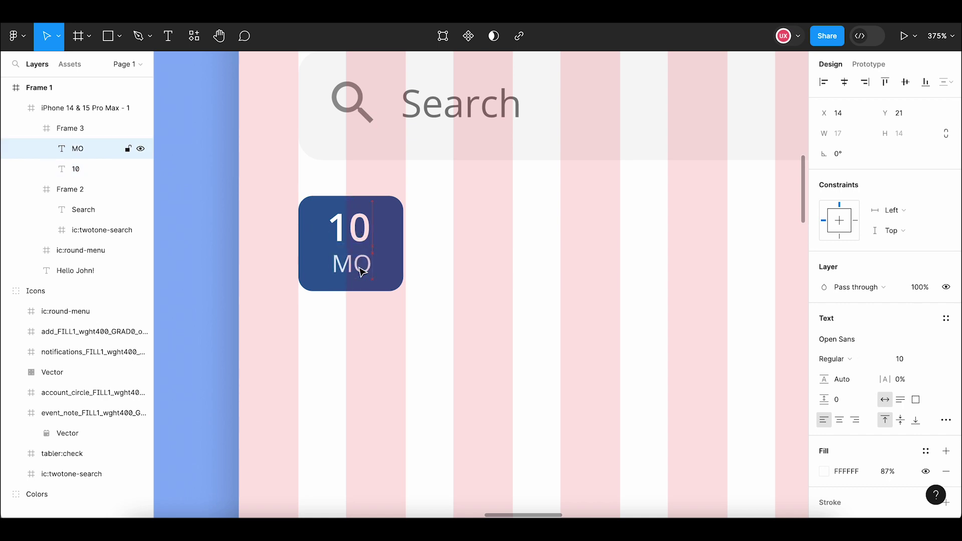
left_click_drag(362, 270, 360, 272)
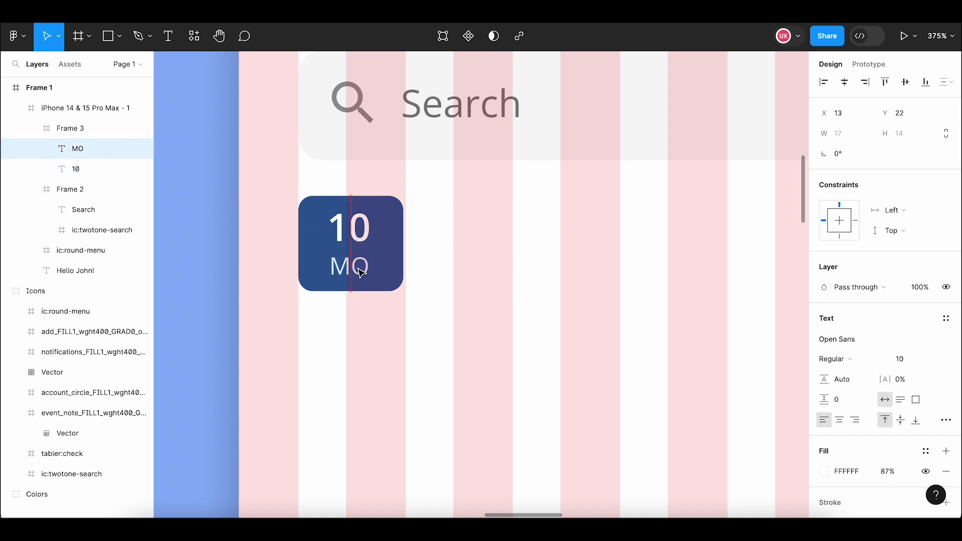
left_click(436, 262)
scroll(436, 263, "down", 5)
scroll(436, 262, "down", 4)
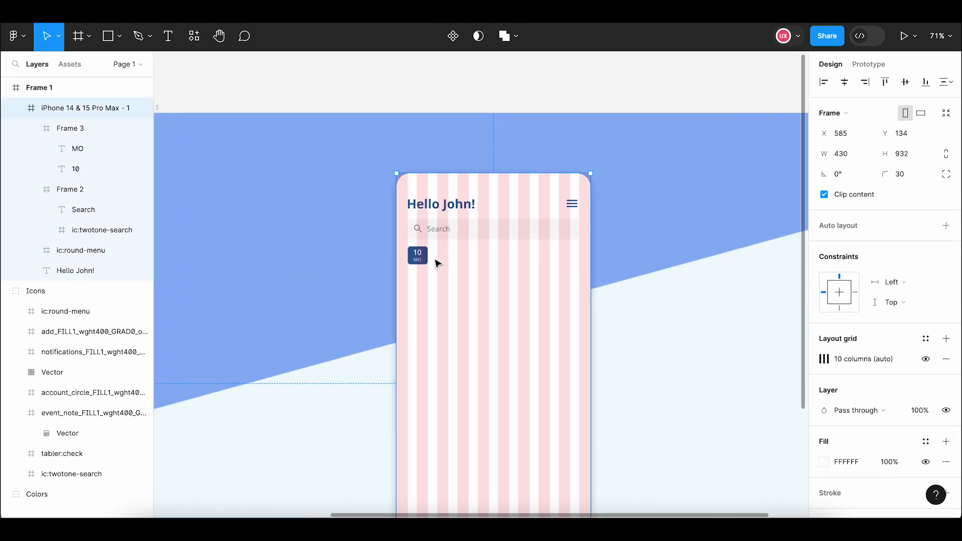
scroll(424, 262, "up", 3)
scroll(424, 266, "up", 6)
Set the 10 text to font size 18 and nudge it slightly left.
left_click(422, 272)
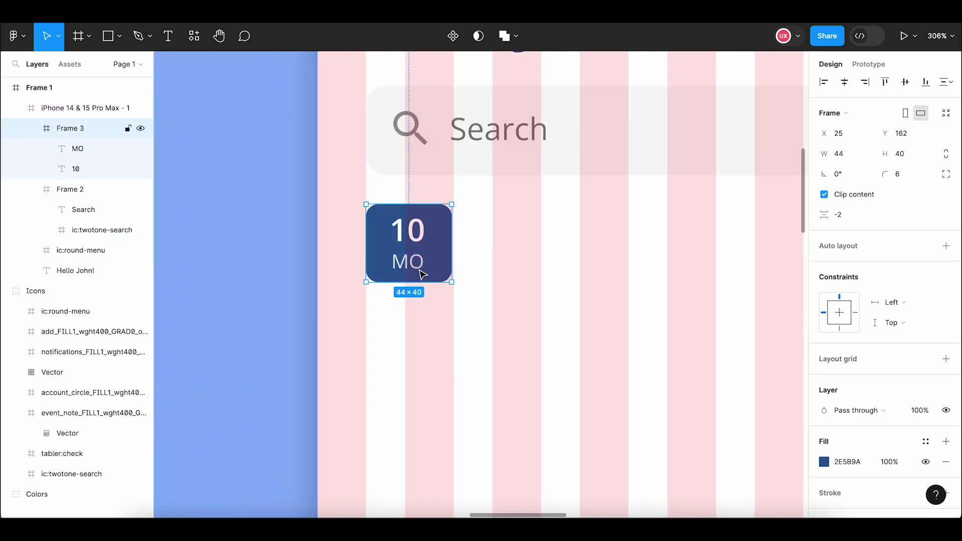
key("Tab")
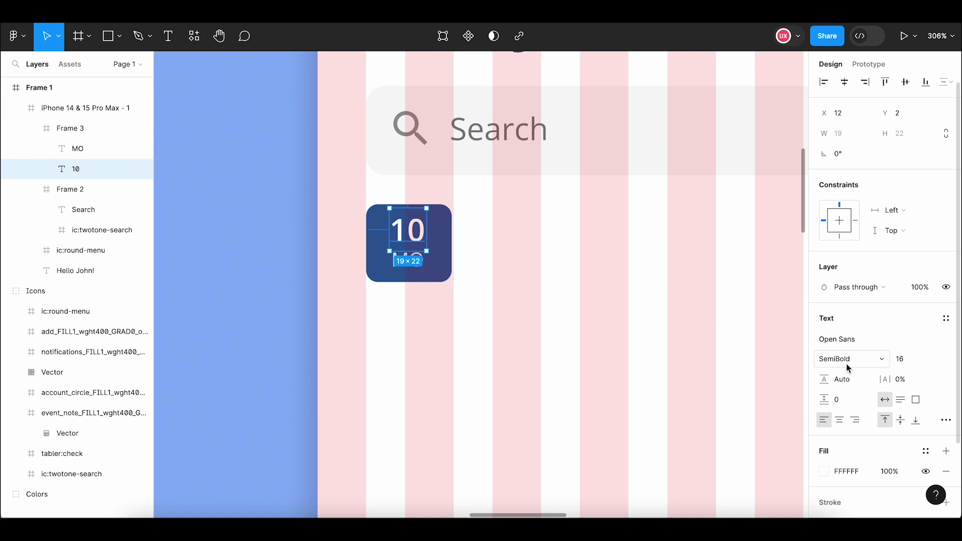
type("1")
key("BackSpace")
type("8")
key("Return")
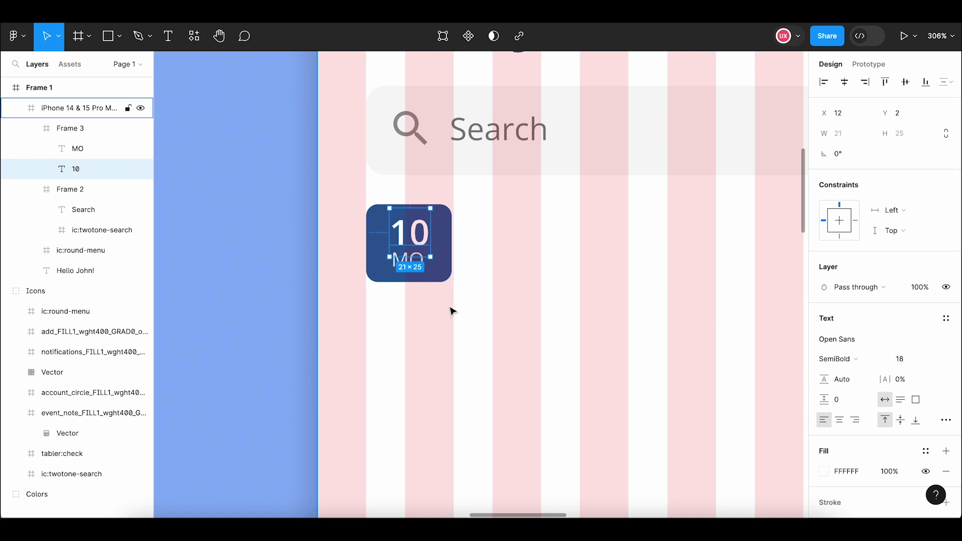
left_click_drag(415, 233, 414, 233)
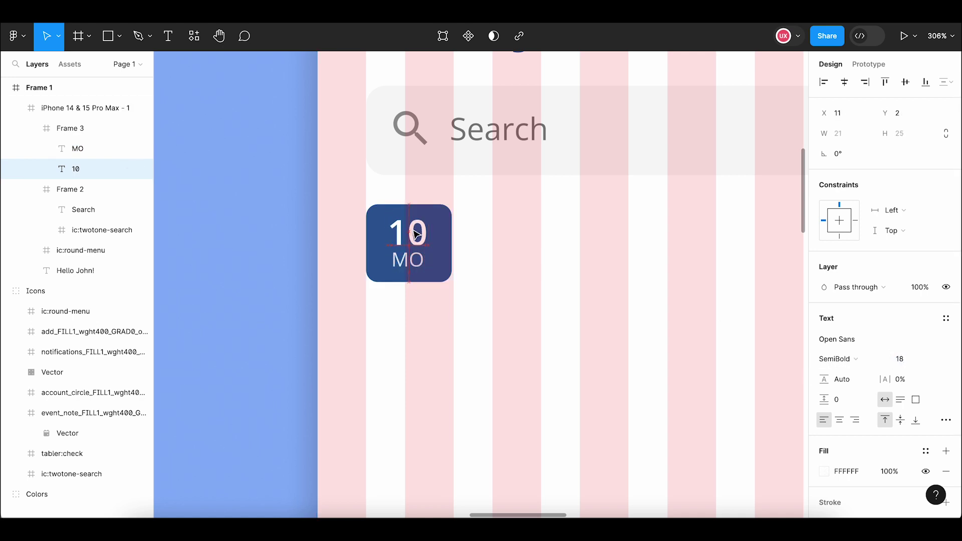
left_click(474, 260)
Nudge the 10 up so it sits centred above MO, then reselect the whole date tile.
scroll(475, 259, "down", 5)
scroll(474, 259, "down", 3)
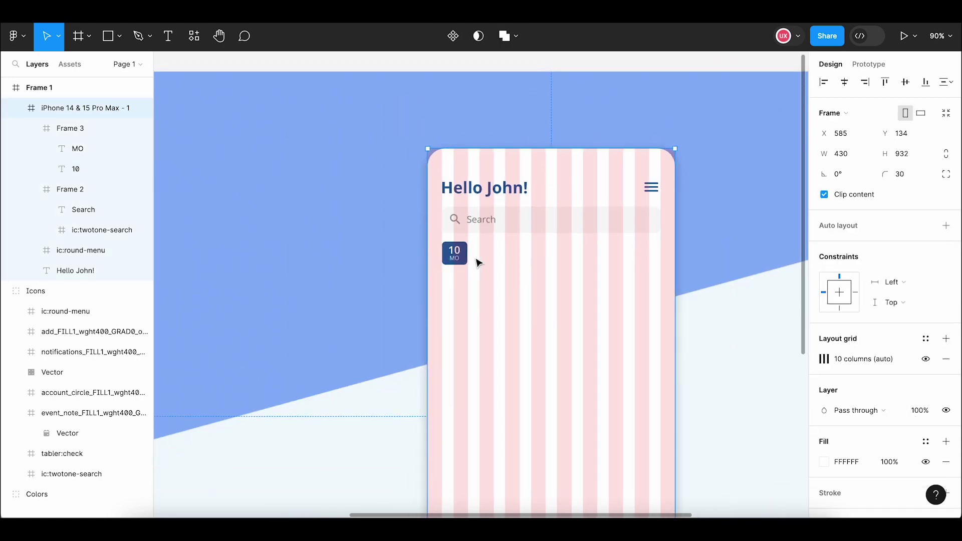
scroll(412, 261, "up", 5)
scroll(391, 251, "up", 5)
left_click(365, 211)
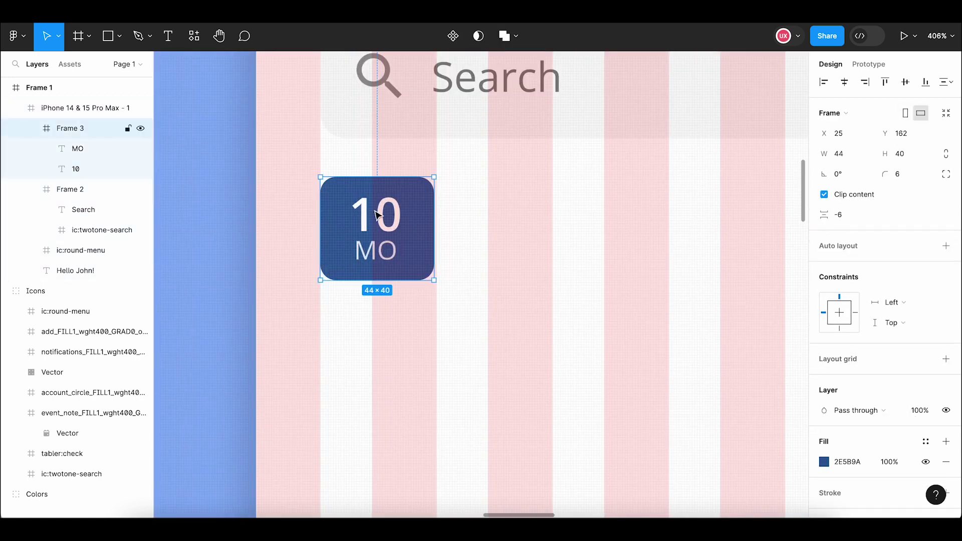
left_click_drag(378, 214, 379, 214)
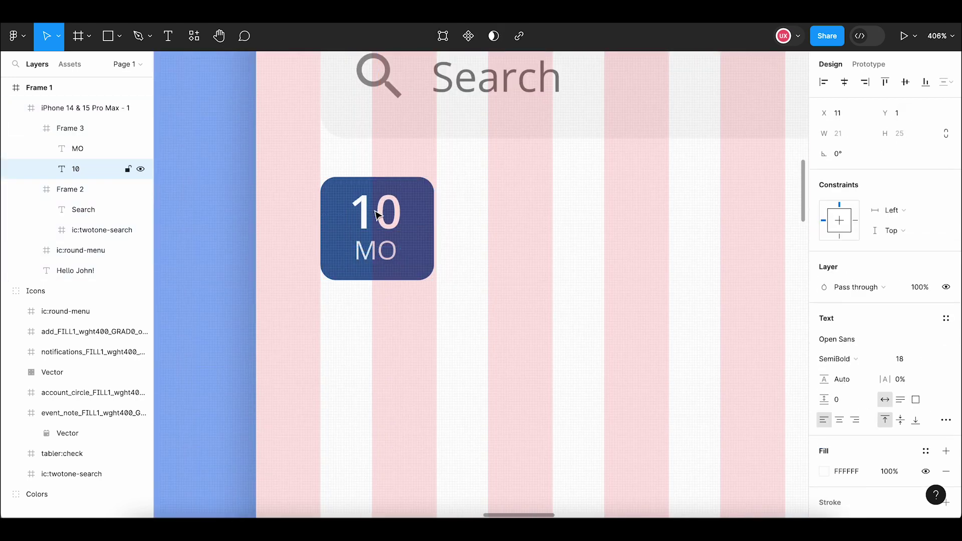
left_click(385, 253)
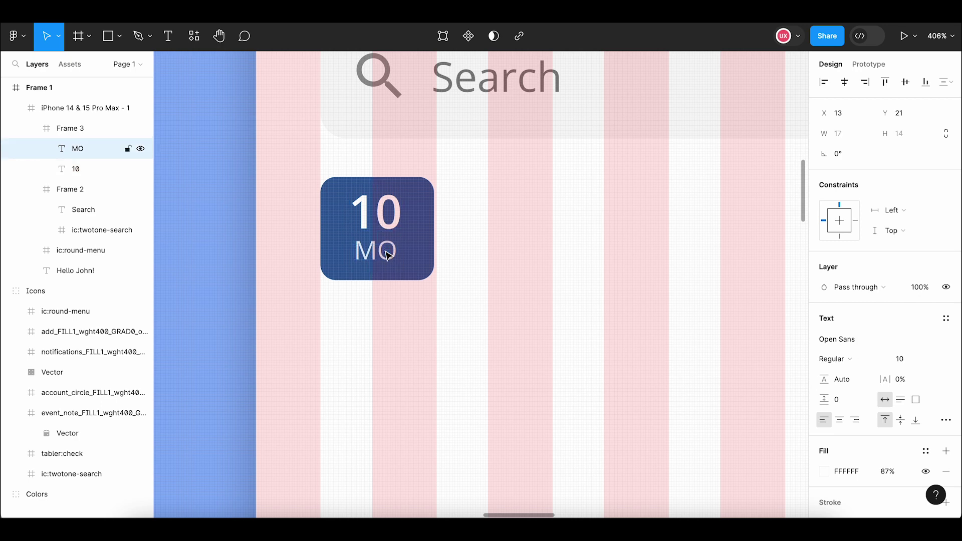
key("Escape")
key("Escape")
scroll(411, 266, "down", 5)
scroll(436, 284, "down", 2)
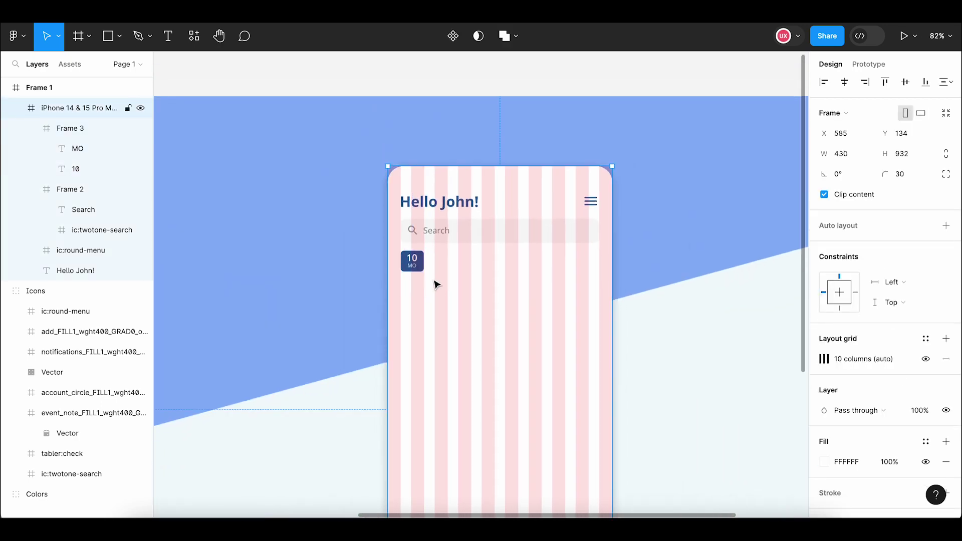
scroll(436, 284, "up", 4)
scroll(414, 275, "up", 1)
left_click(438, 263)
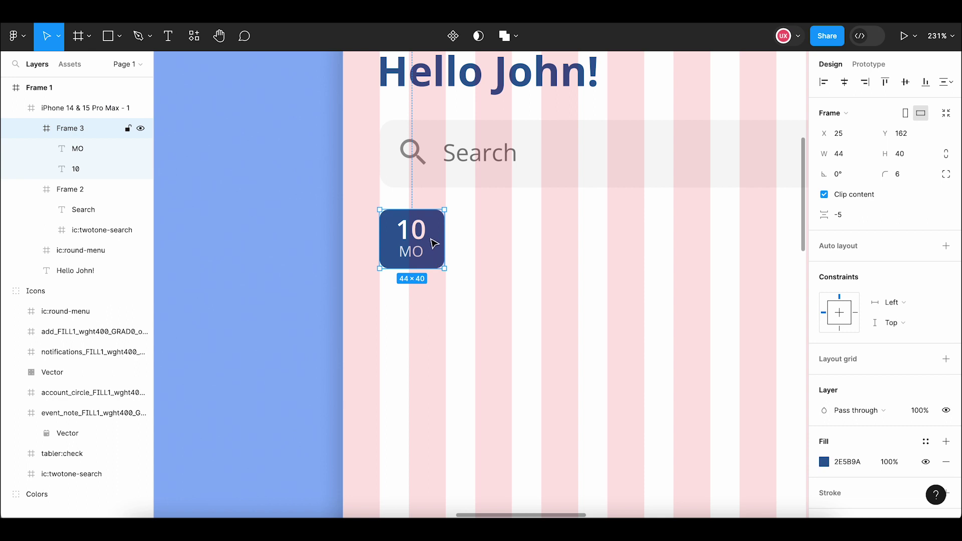
Duplicate the 10/MO date tile and place the copy beside the first at x 81, y 162.
right_click(431, 239)
left_click(461, 128)
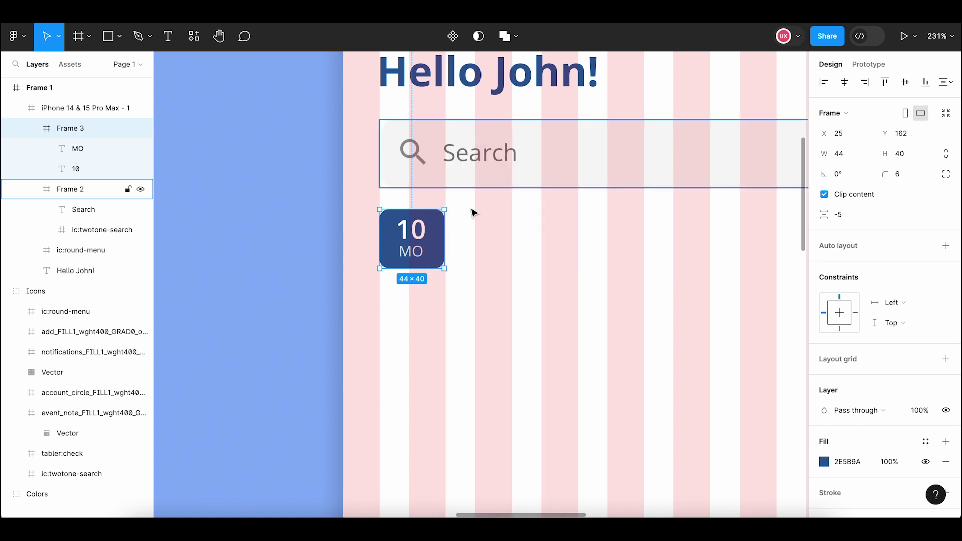
left_click(476, 234)
right_click(475, 234)
left_click(501, 79)
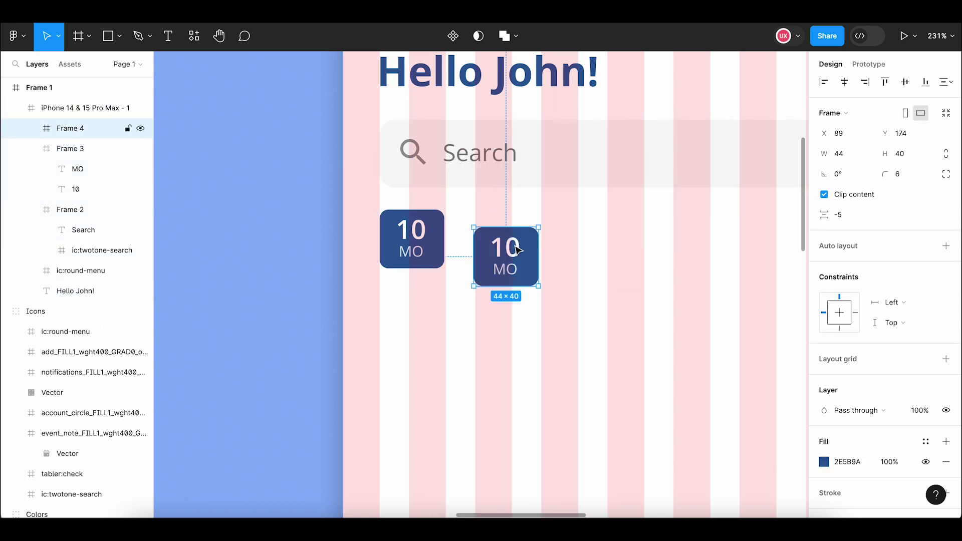
left_click_drag(507, 236, 505, 232)
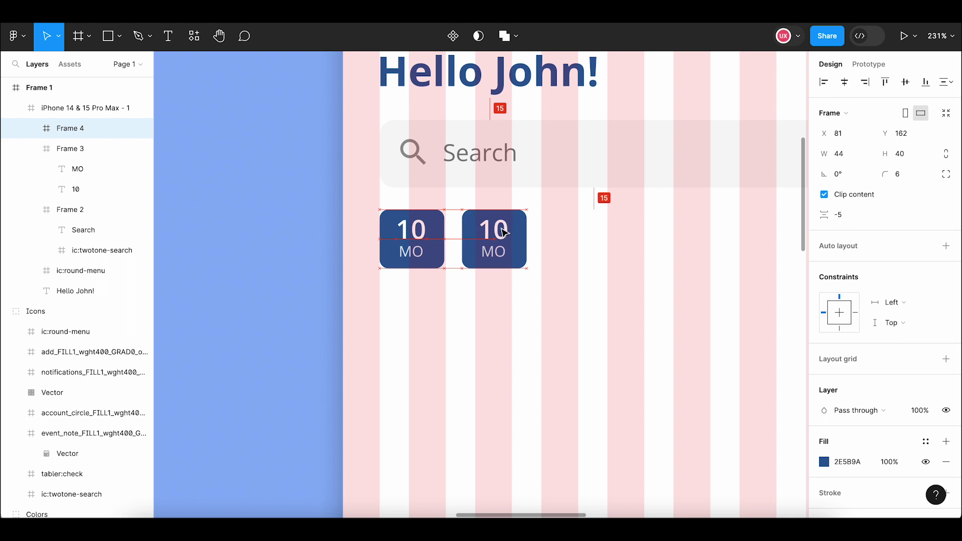
Select the copied date tile and bring up its fill colour settings.
left_click(559, 239)
scroll(516, 256, "up", 3)
scroll(521, 253, "up", 2)
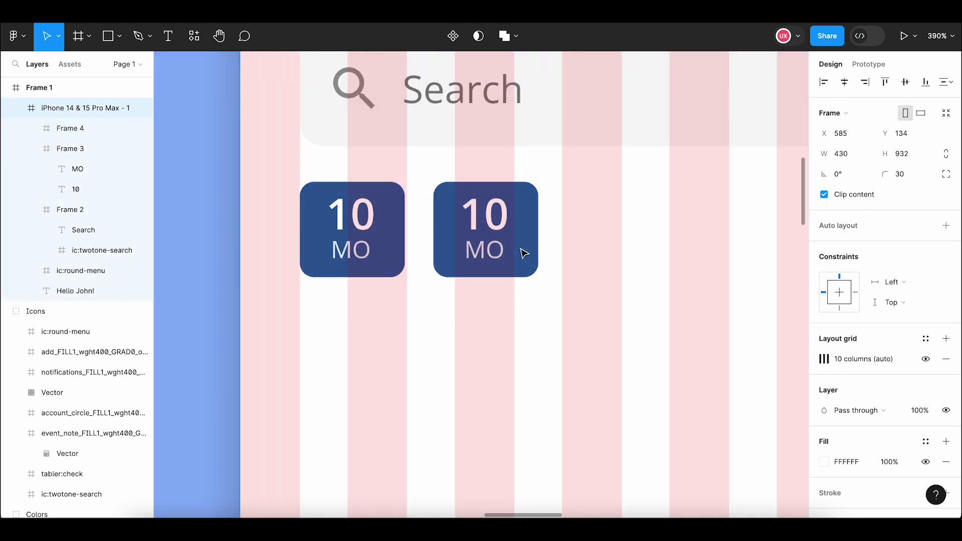
scroll(523, 252, "down", 3)
left_click(524, 248)
scroll(525, 247, "down", 3)
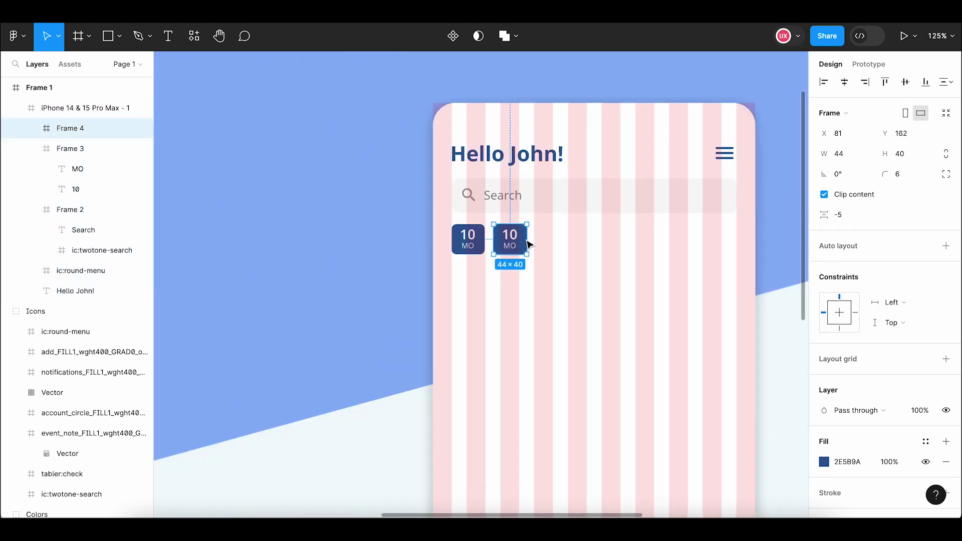
scroll(520, 240, "down", 2)
left_click(824, 461)
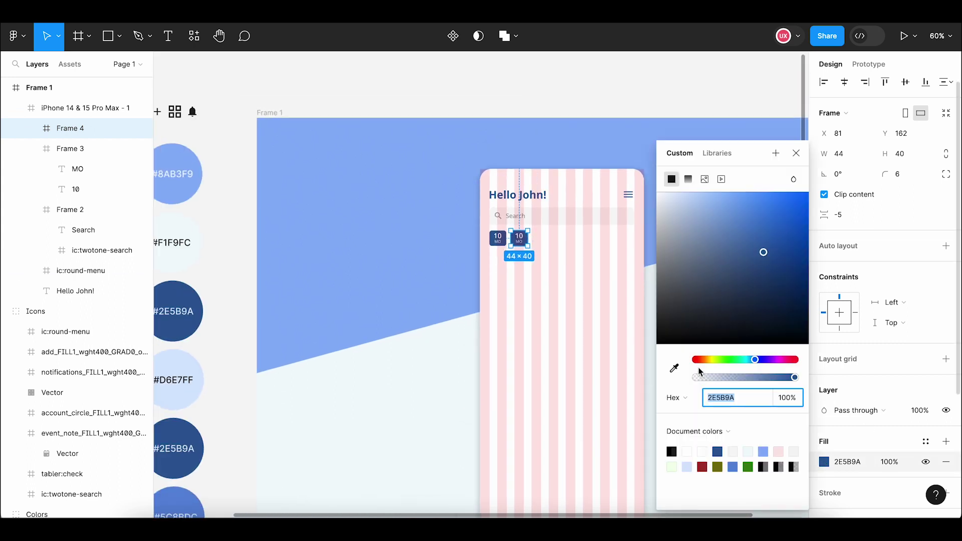
Fill the copied tile with pale blue D6E7FF sampled by eyedropper.
left_click(674, 368)
scroll(238, 366, "down", 2)
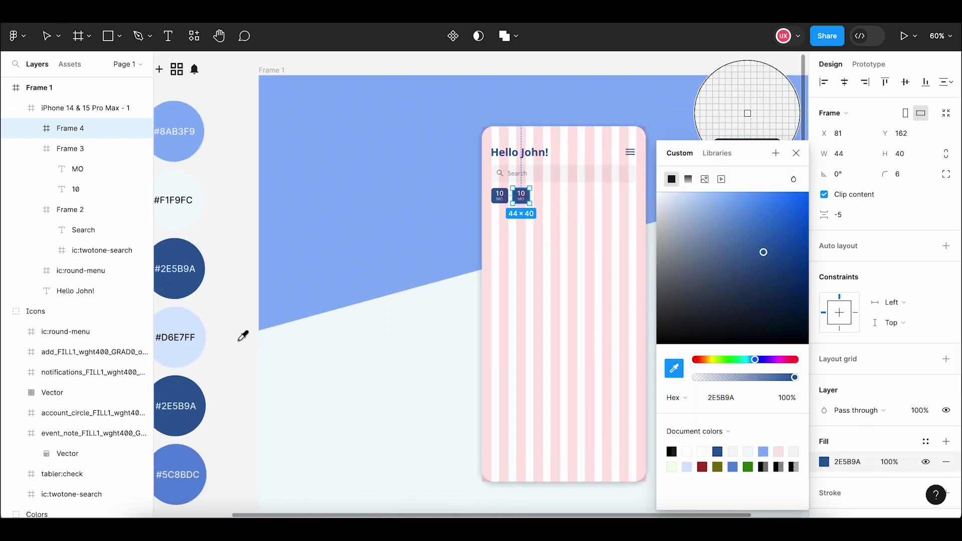
left_click(190, 322)
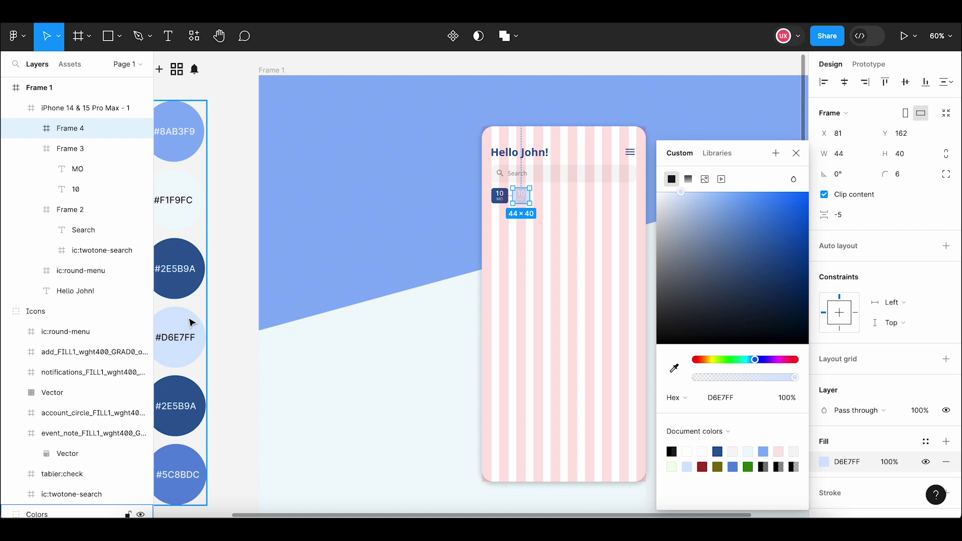
scroll(521, 210, "up", 5)
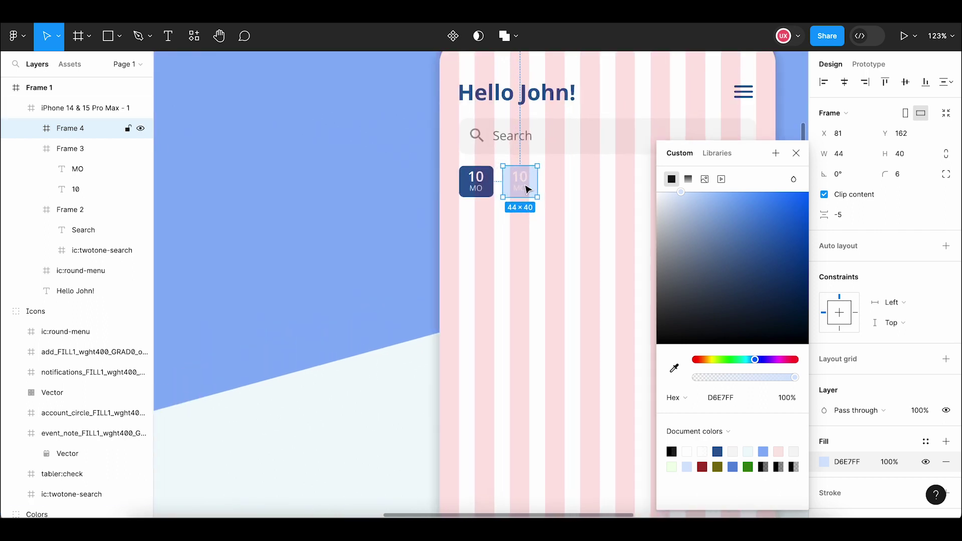
Recolour the copied tile's 10 number to blue #5C8BDC with the eyedropper.
double_click(526, 183)
left_click(826, 471)
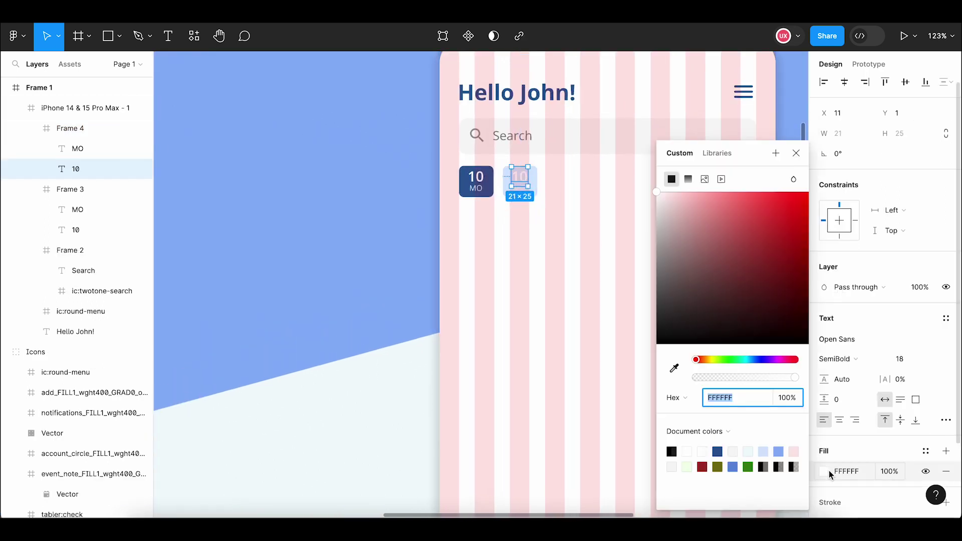
left_click(674, 370)
scroll(401, 397, "down", 5)
scroll(412, 350, "down", 2)
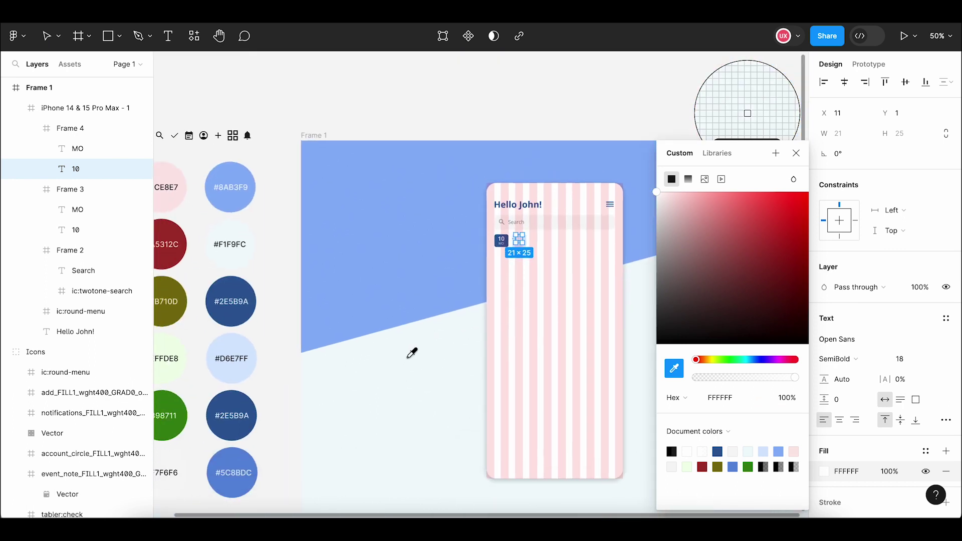
left_click(232, 472)
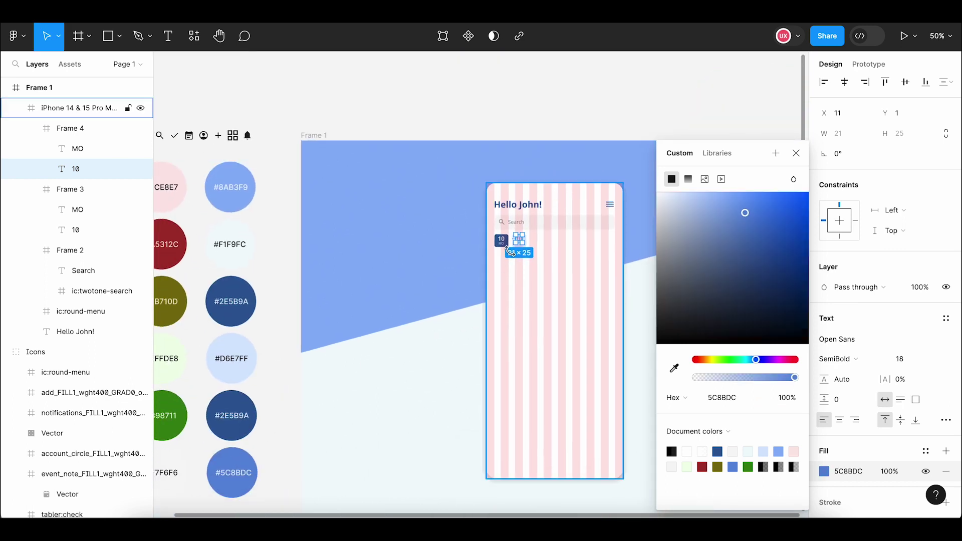
scroll(519, 239, "up", 5)
scroll(532, 263, "up", 4)
left_click(553, 260)
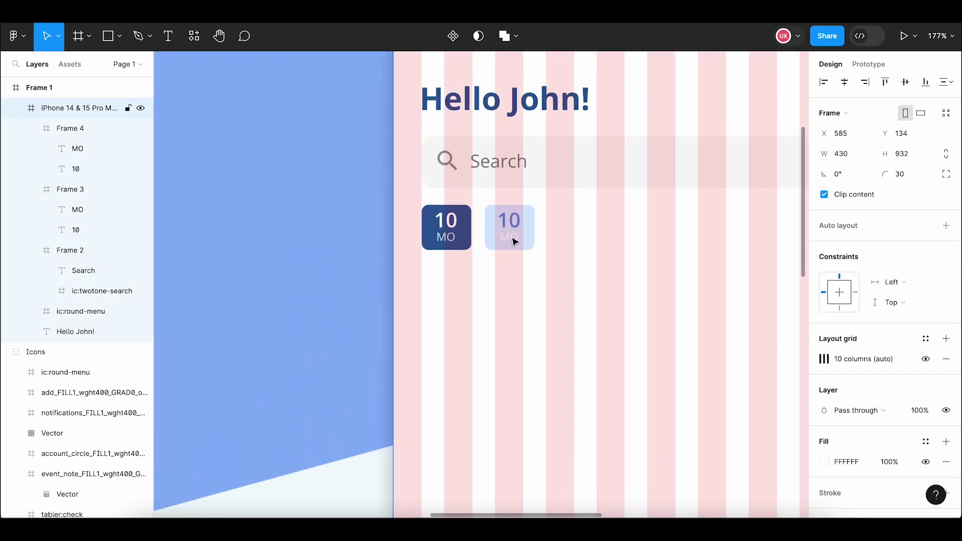
Recolour the copied tile's MO label to the same #5C8BDC blue.
double_click(512, 240)
left_click(824, 471)
left_click(681, 371)
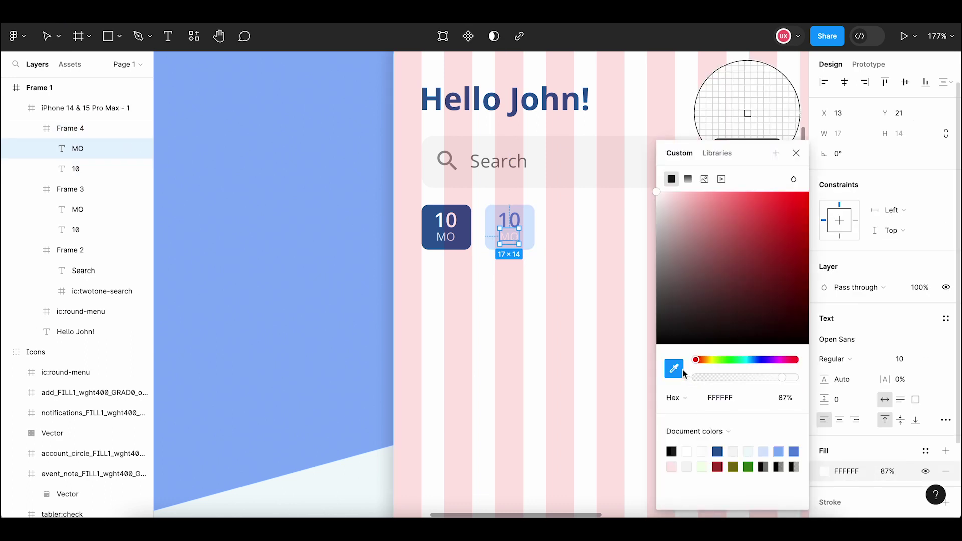
scroll(498, 373, "down", 5)
scroll(361, 432, "left", 5)
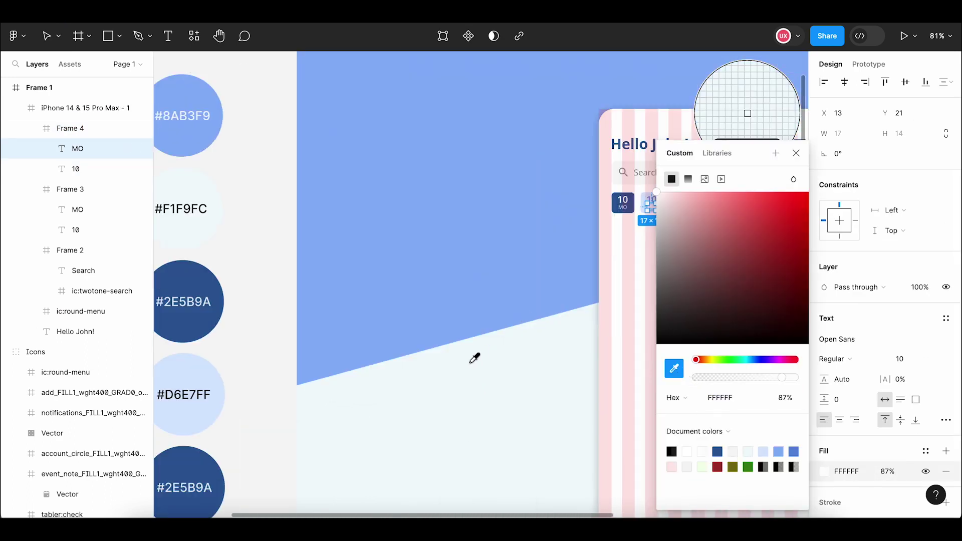
scroll(337, 425, "down", 2)
left_click(266, 430)
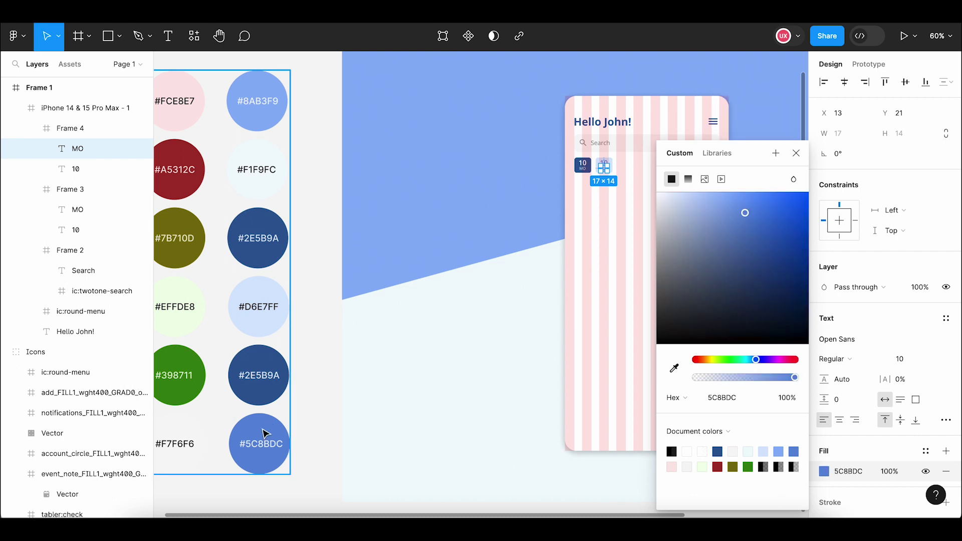
left_click(502, 290)
scroll(491, 280, "right", 3)
scroll(491, 280, "up", 1)
Change the second tile's labels from 10 and MO to 11 and TU.
scroll(476, 251, "up", 3)
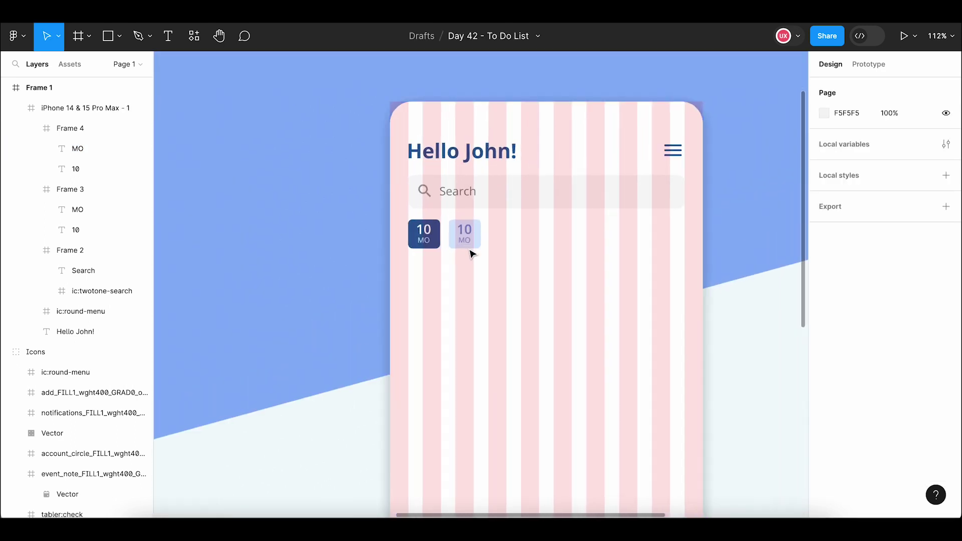
scroll(471, 226, "up", 3)
double_click(470, 212)
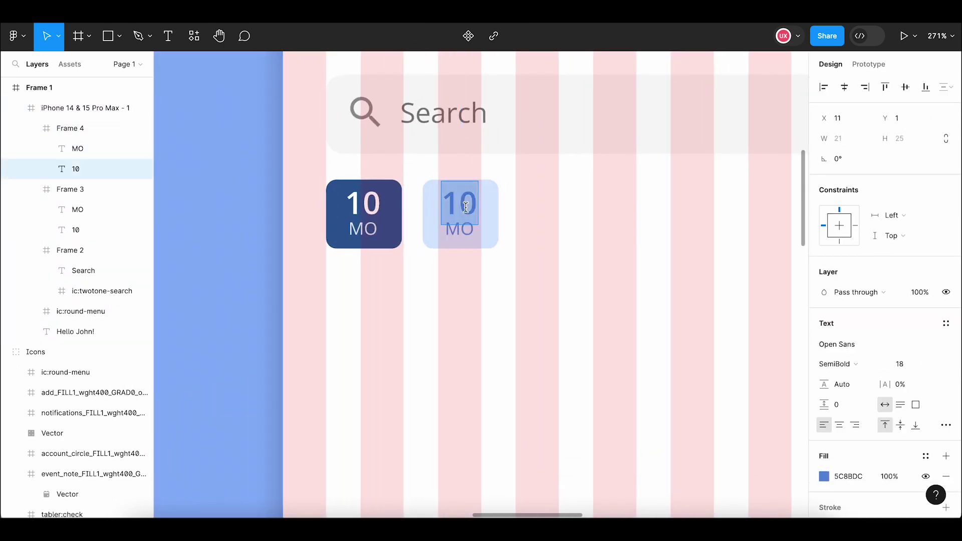
type("11")
double_click(468, 231)
type("TU")
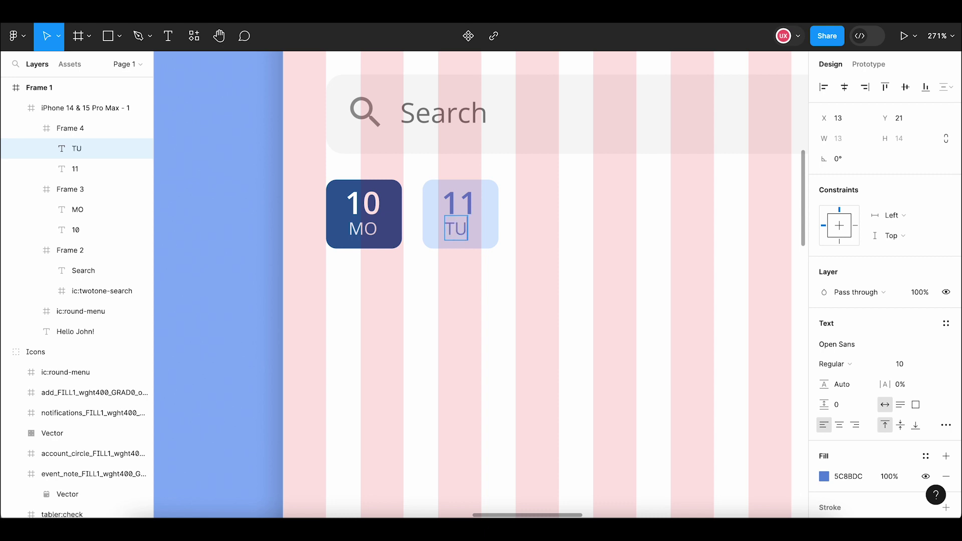
key("Escape")
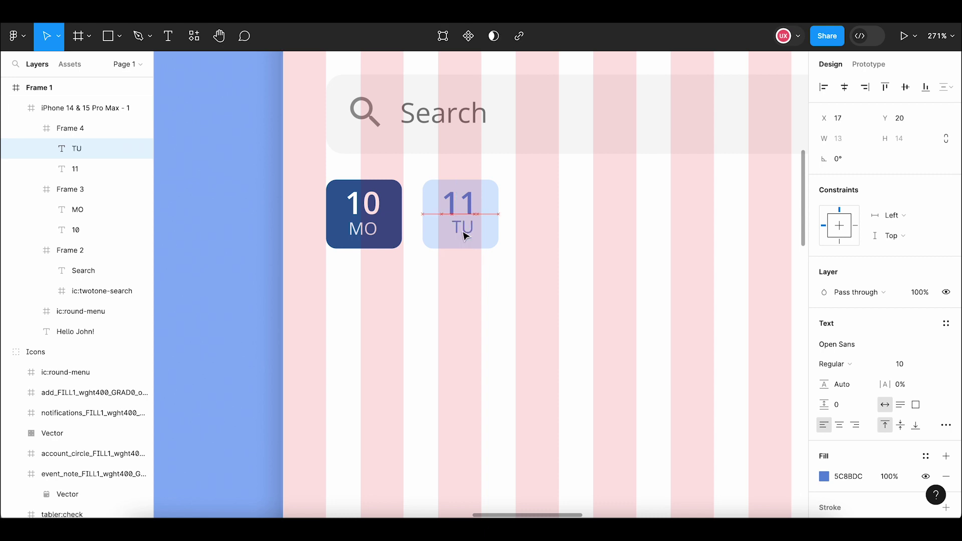
key("Escape")
key("Escape")
Select the second date tile and its TU label to inspect their positions.
scroll(479, 283, "down", 5)
scroll(479, 290, "down", 5)
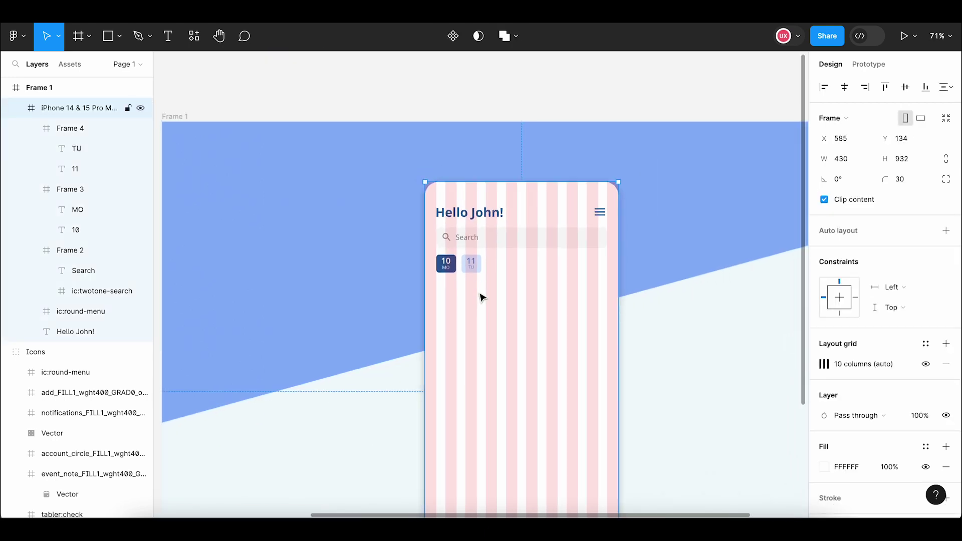
scroll(451, 295, "right", 2)
scroll(400, 272, "up", 3)
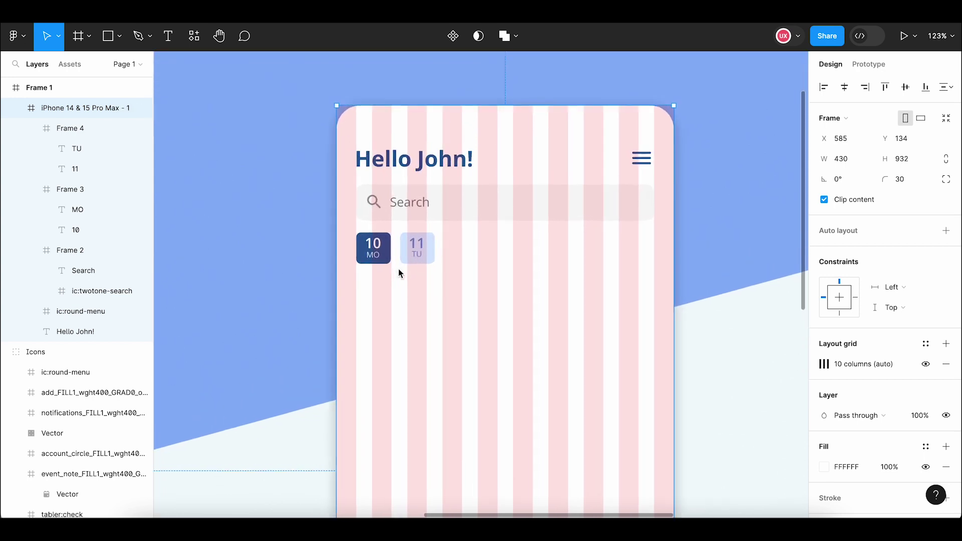
scroll(398, 270, "up", 3)
left_click(434, 247)
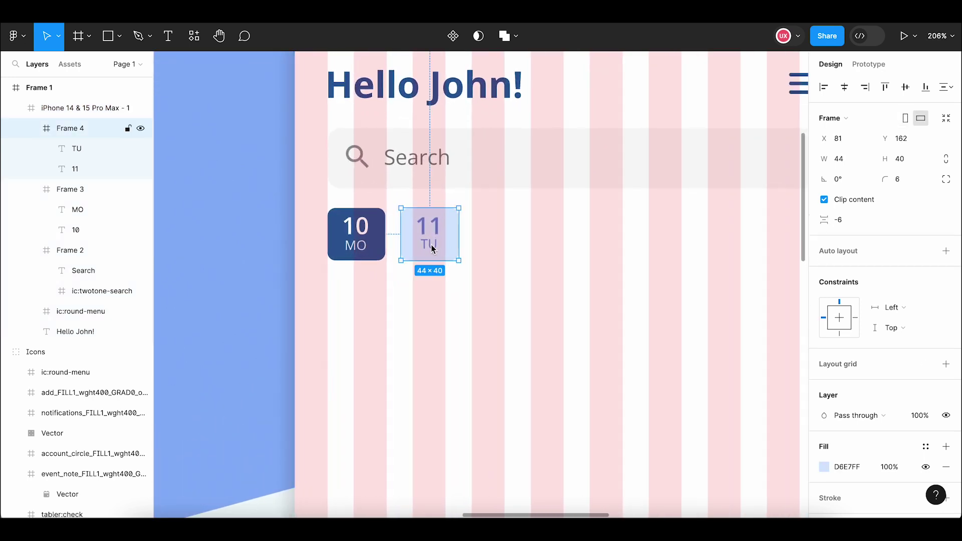
left_click(453, 293)
left_click(435, 256)
left_click(433, 322)
scroll(434, 322, "down", 3)
scroll(433, 322, "down", 2)
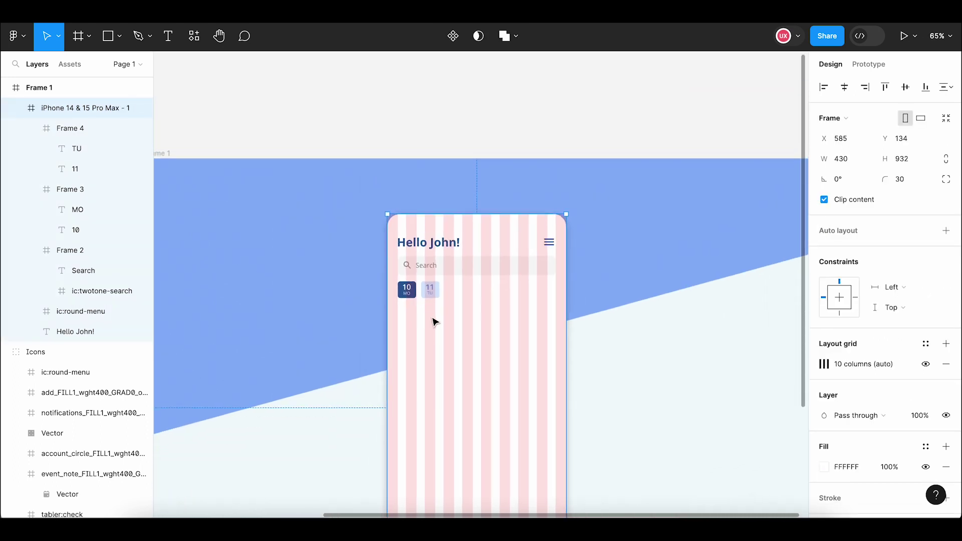
scroll(421, 310, "up", 1)
scroll(413, 302, "up", 4)
scroll(422, 303, "up", 2)
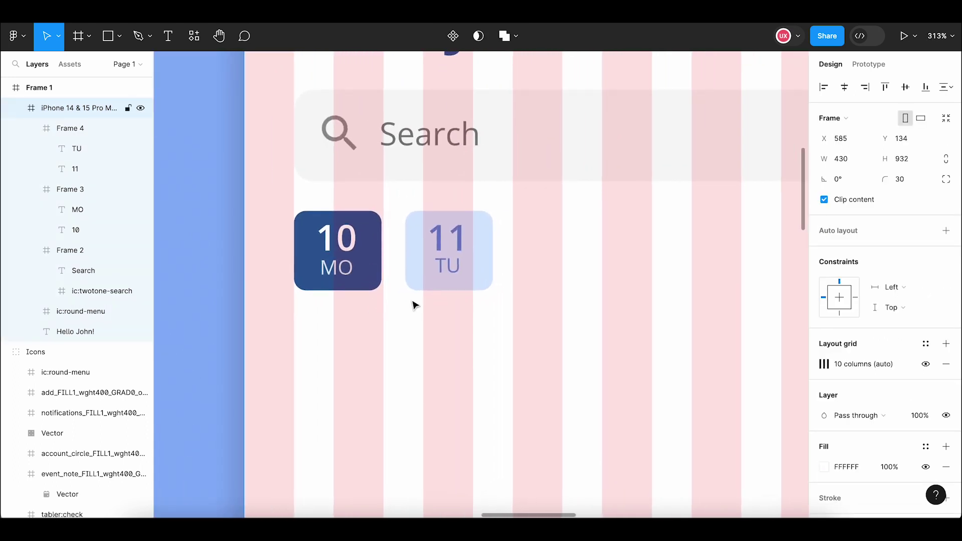
left_click(445, 281)
Compare with the first tile's labels and nudge the 11 number down one unit.
double_click(346, 237)
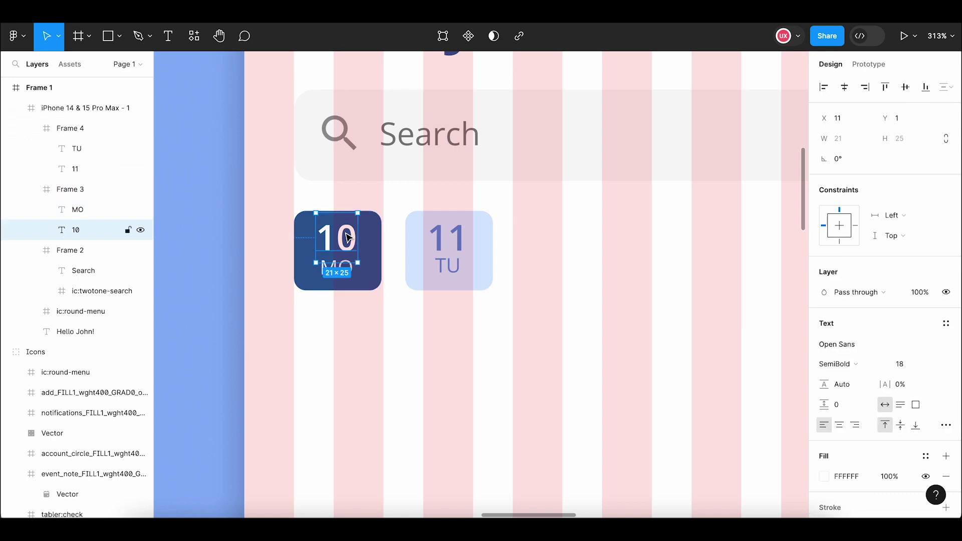
left_click(345, 279)
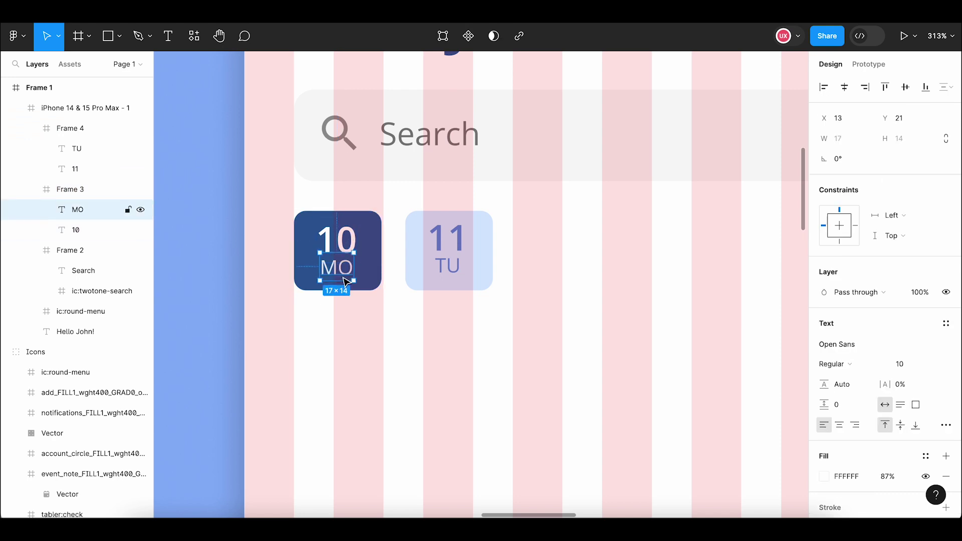
left_click(373, 268)
left_click(439, 250)
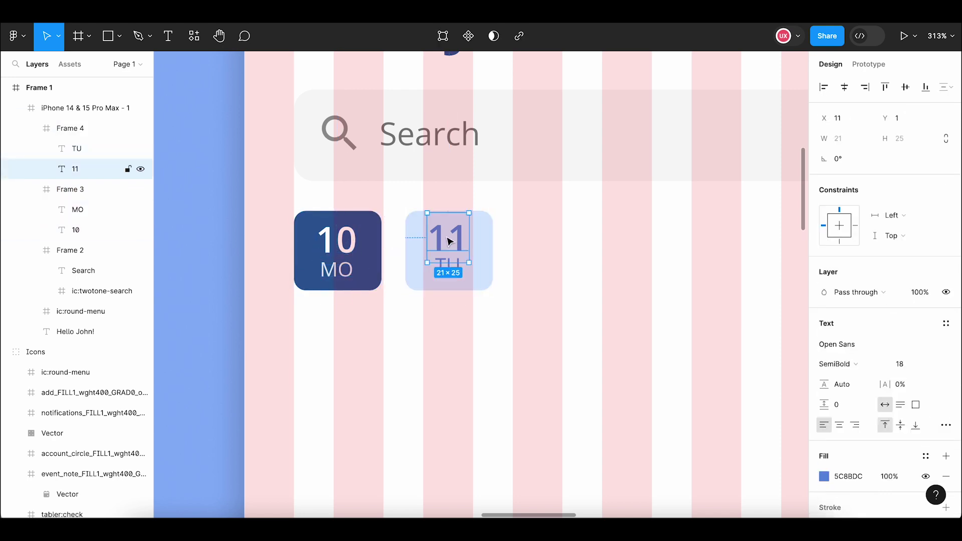
key("Down")
left_click(449, 270)
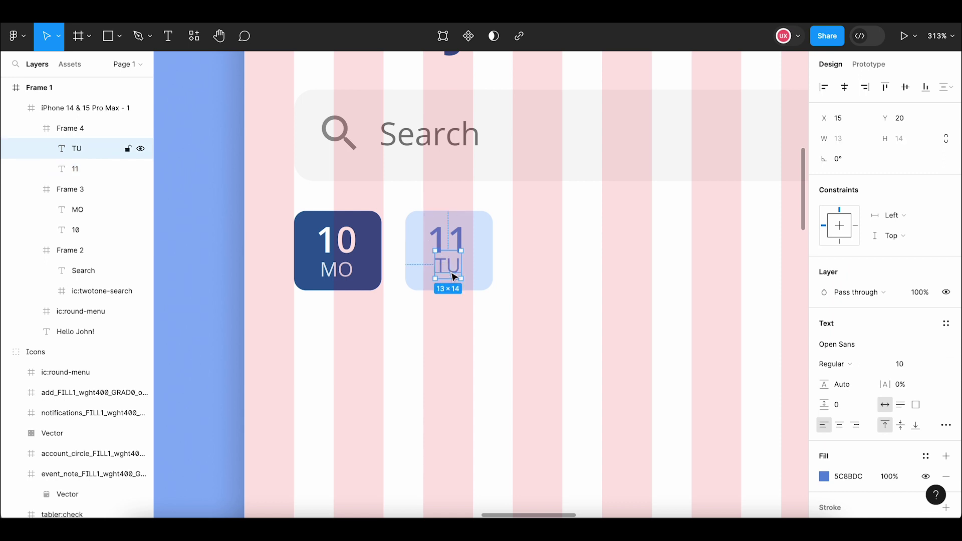
left_click(457, 316)
scroll(457, 316, "down", 5)
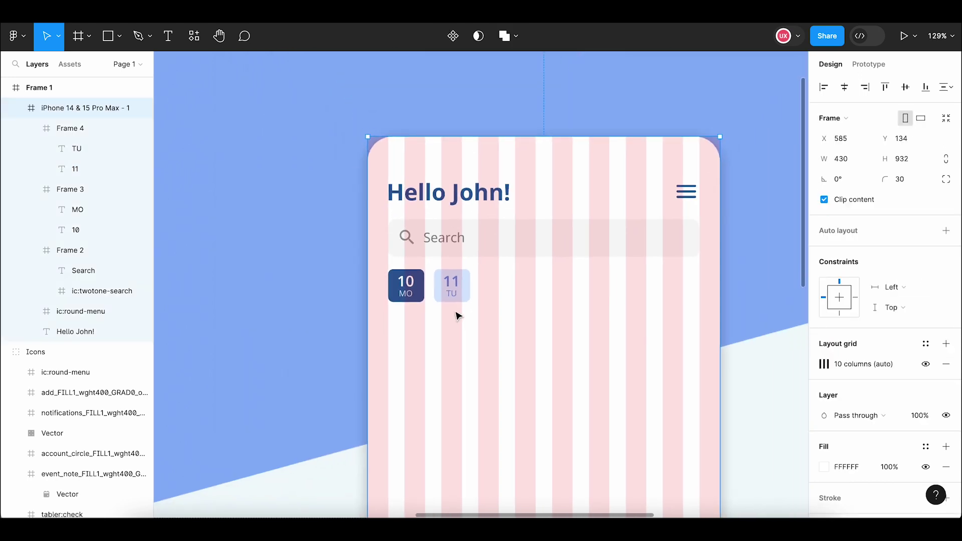
scroll(385, 285, "down", 3)
Wrap the 10 MO and 11 TU tiles in a phone-wide frame with horizontal auto layout, 12 spacing.
left_click(340, 257)
left_click(380, 258, "shift")
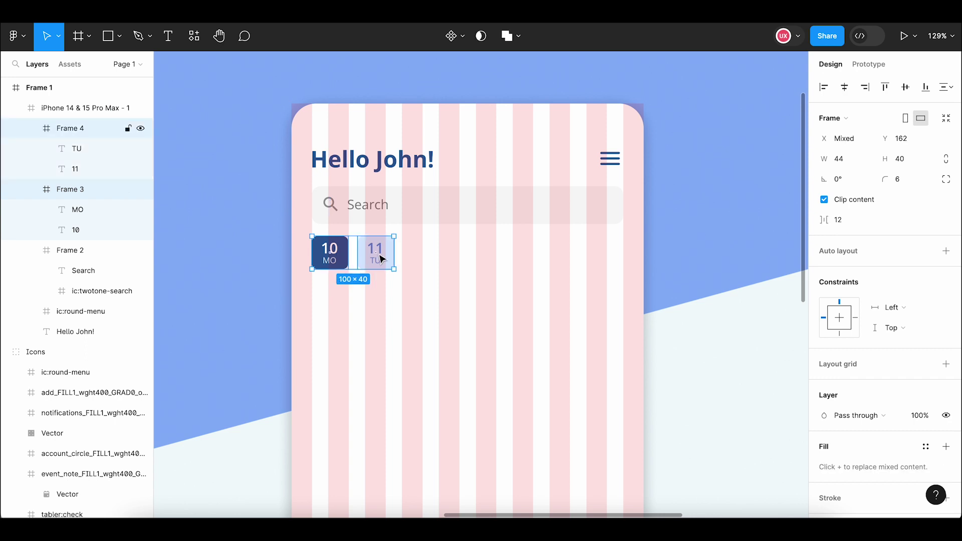
right_click(386, 259)
left_click(421, 284)
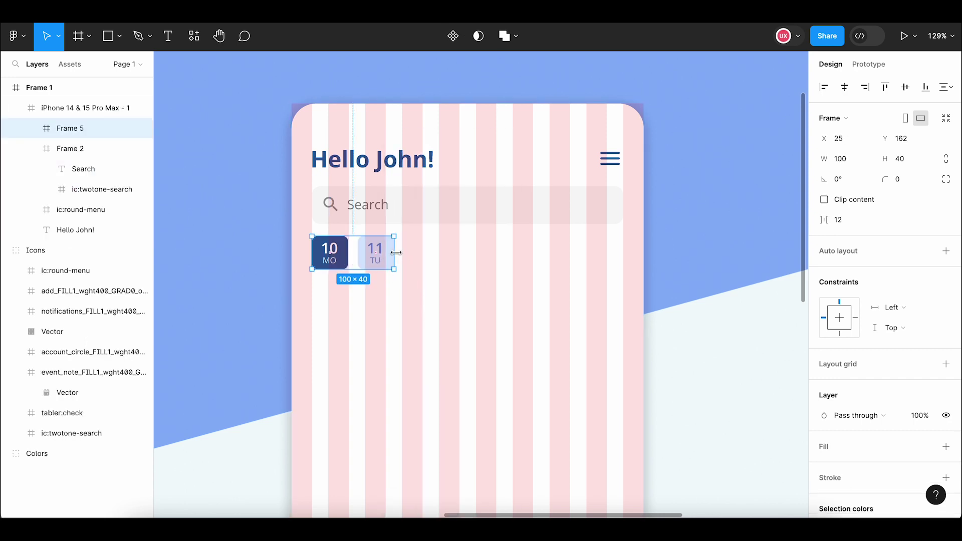
left_click_drag(394, 255, 622, 259)
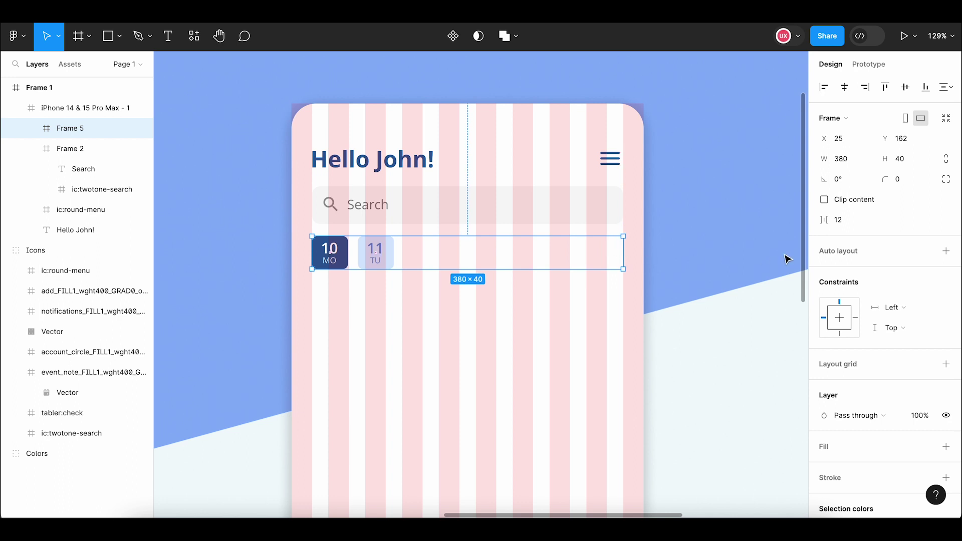
left_click(947, 252)
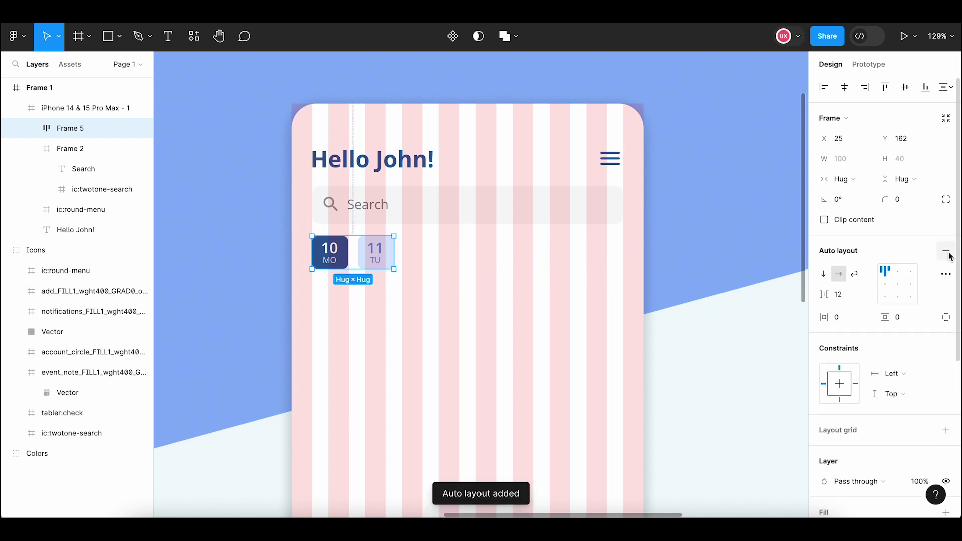
mouse_move(330, 254)
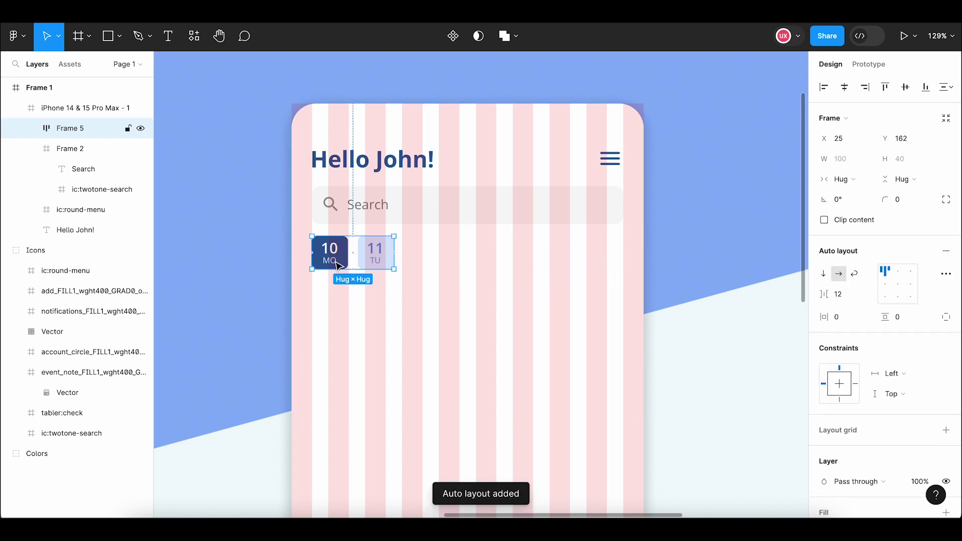
left_click(379, 261)
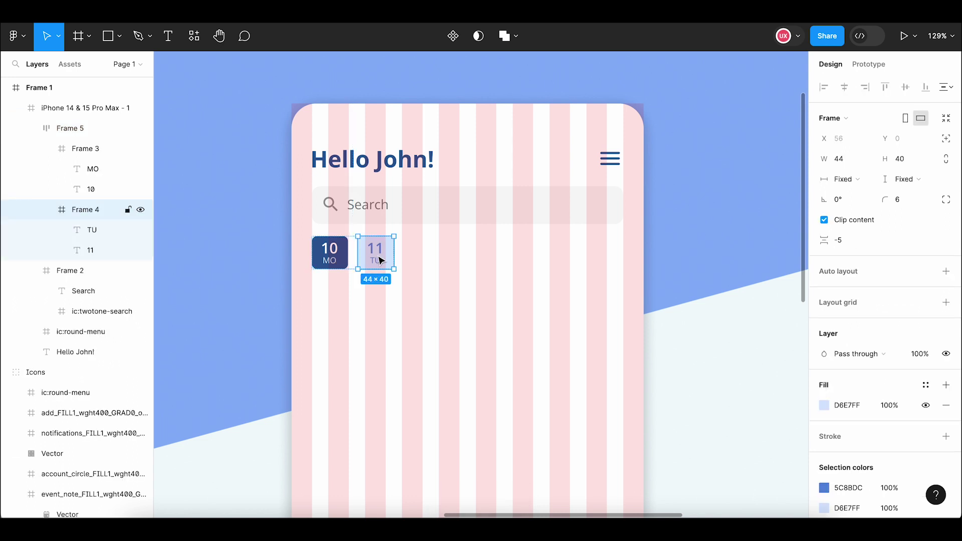
Paste copies of the 11 TU tile into the date row to extend it.
right_click(379, 260)
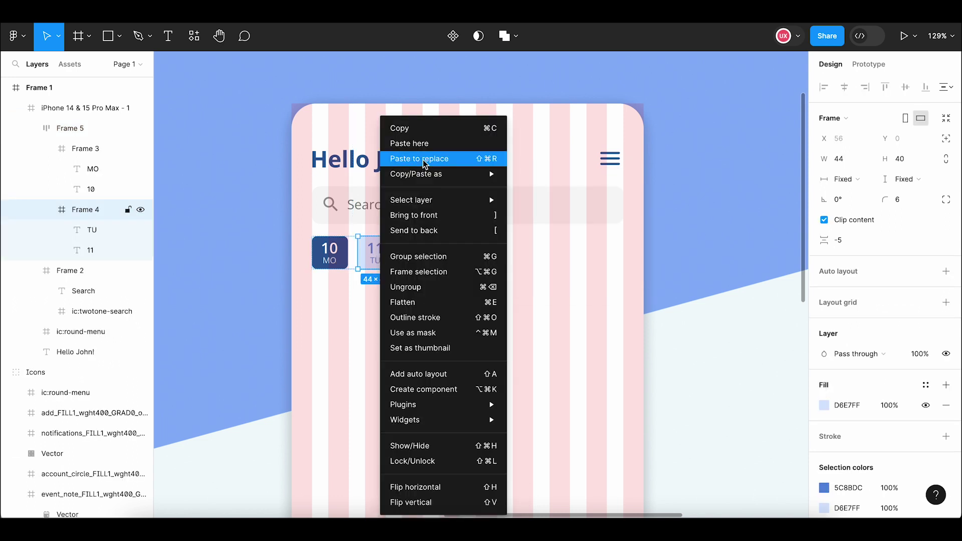
key("Escape")
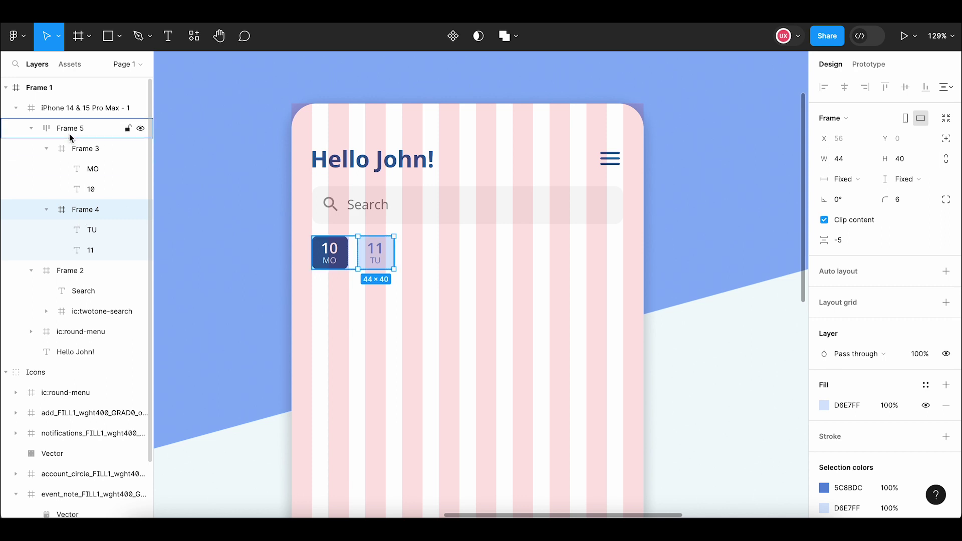
left_click(69, 133)
key("ctrl+v")
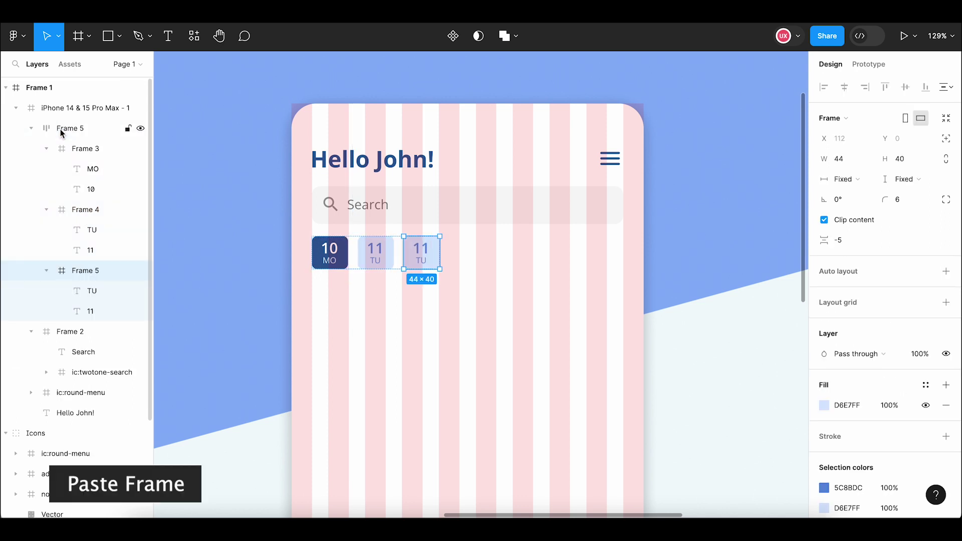
key("ctrl+v")
key("ctrl+v")
key("ctrl+v")
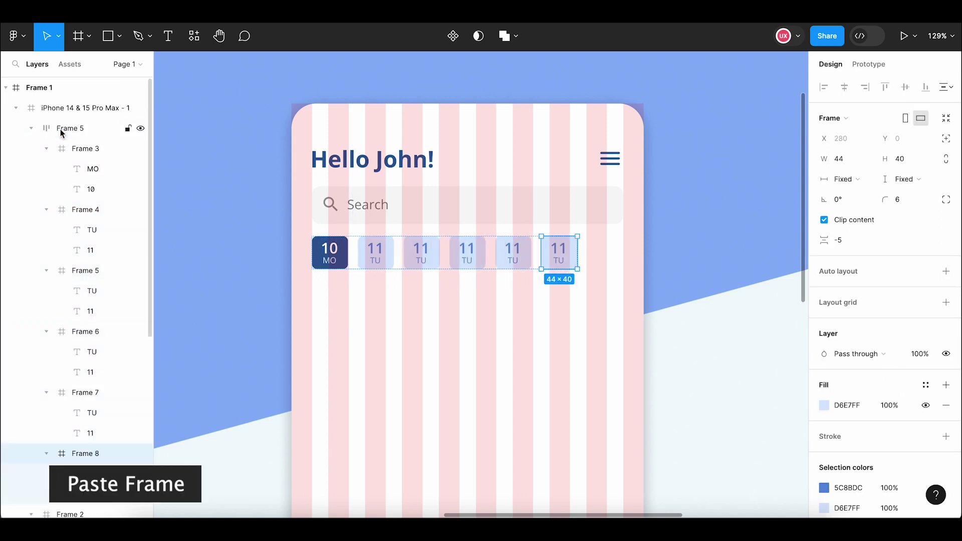
key("ctrl+v")
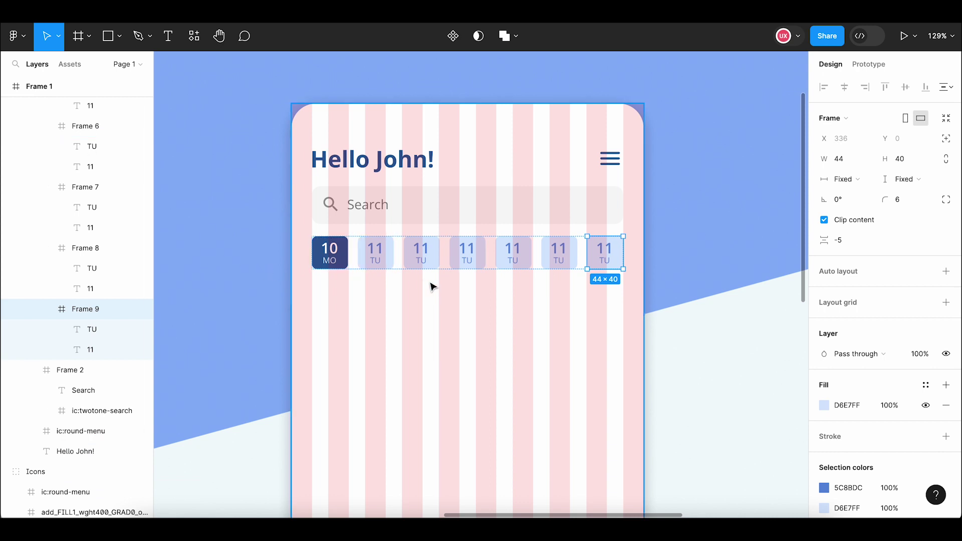
Renumber the copied tiles 12 through 16.
left_click(435, 283)
left_click(426, 253)
double_click(423, 250)
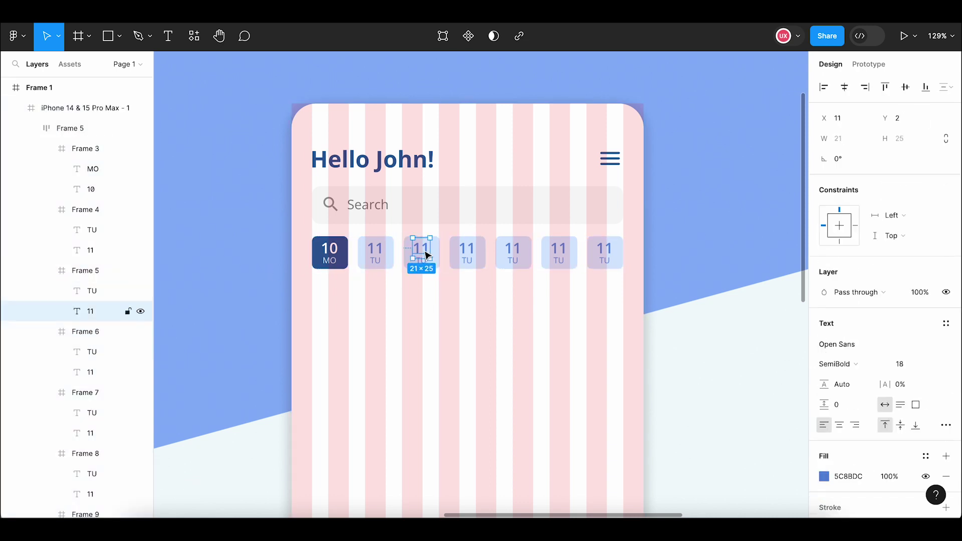
type("12")
double_click(471, 249)
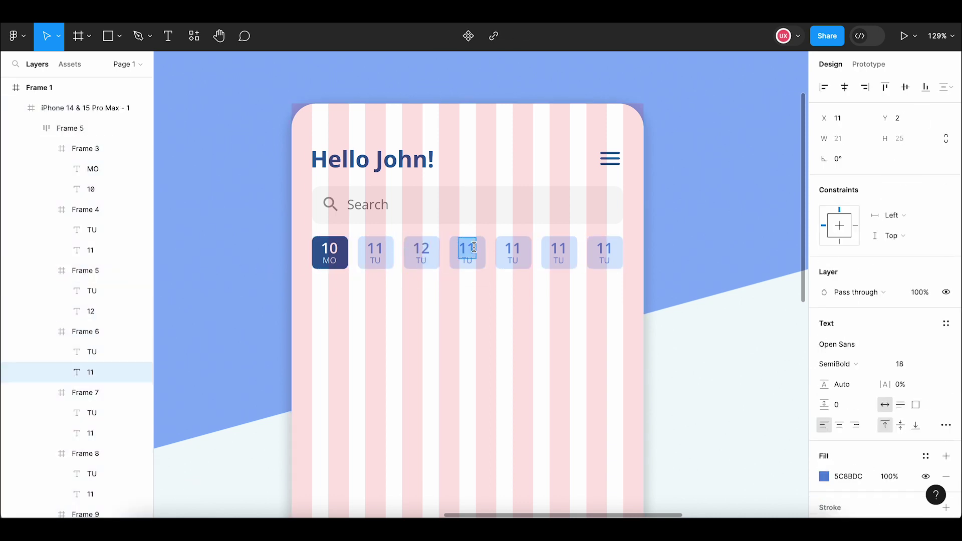
type("13")
double_click(513, 249)
type("14")
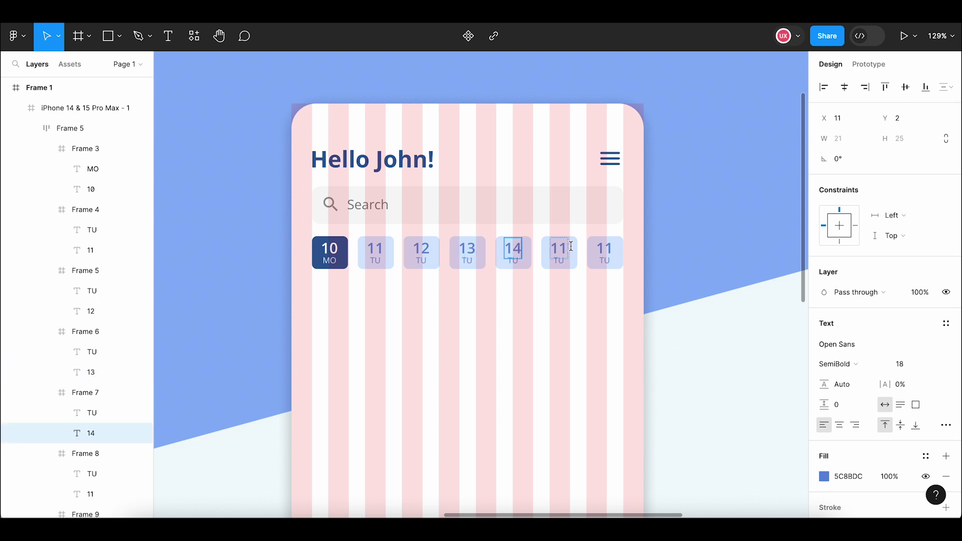
double_click(558, 249)
type("1")
double_click(604, 246)
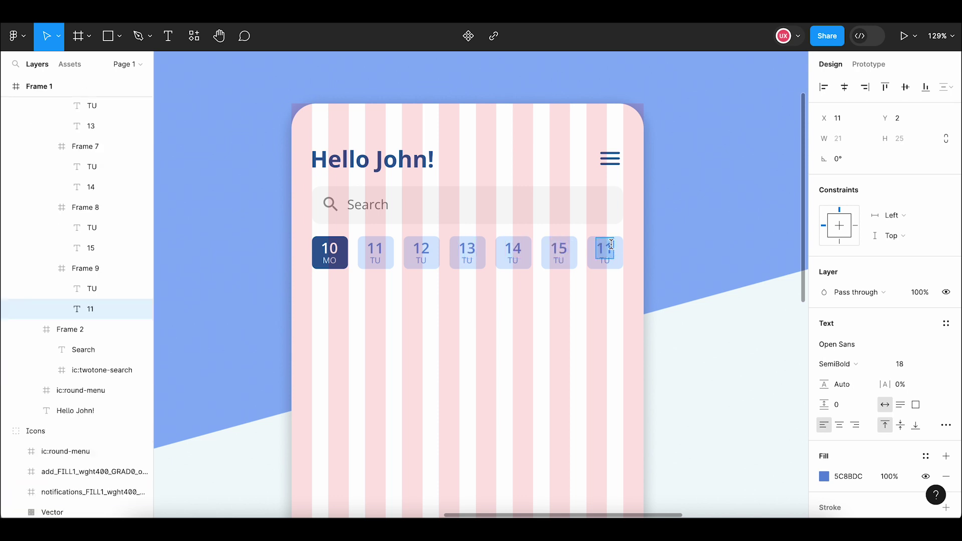
type("1")
Relabel the copied tiles' weekdays WE, TH, FR, SA and SU.
left_click(559, 324)
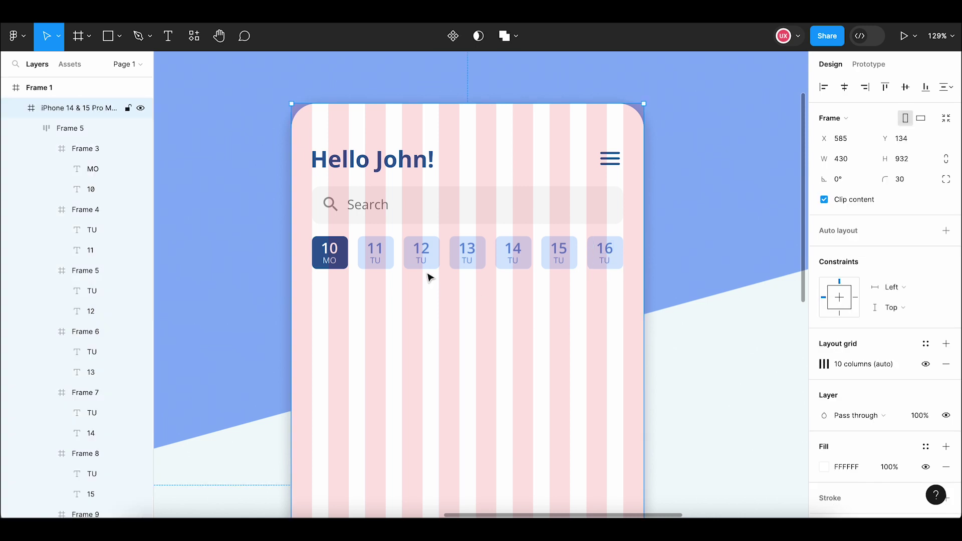
scroll(429, 276, "up", 3)
scroll(386, 294, "up", 3)
left_click(431, 249)
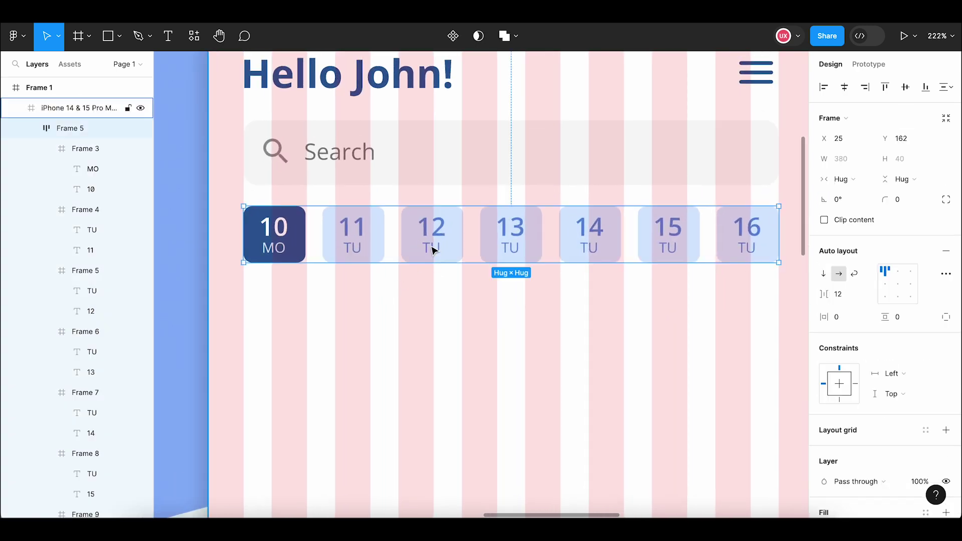
double_click(433, 249)
type("WE")
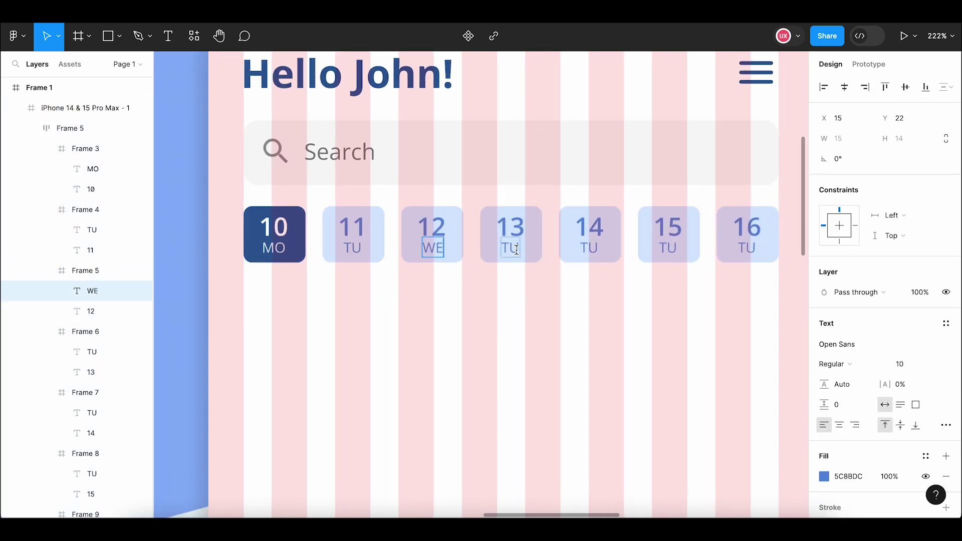
double_click(514, 247)
type("THU")
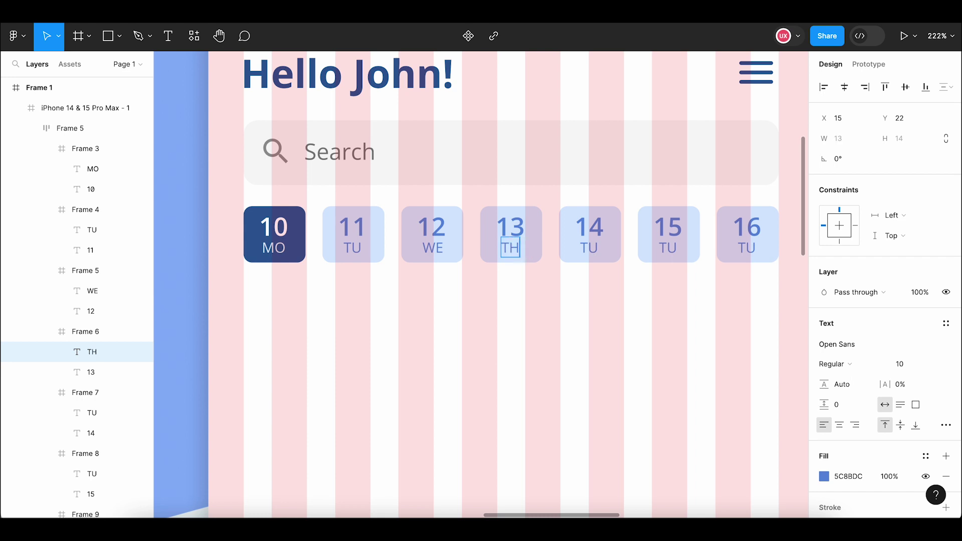
double_click(589, 248)
type("FR")
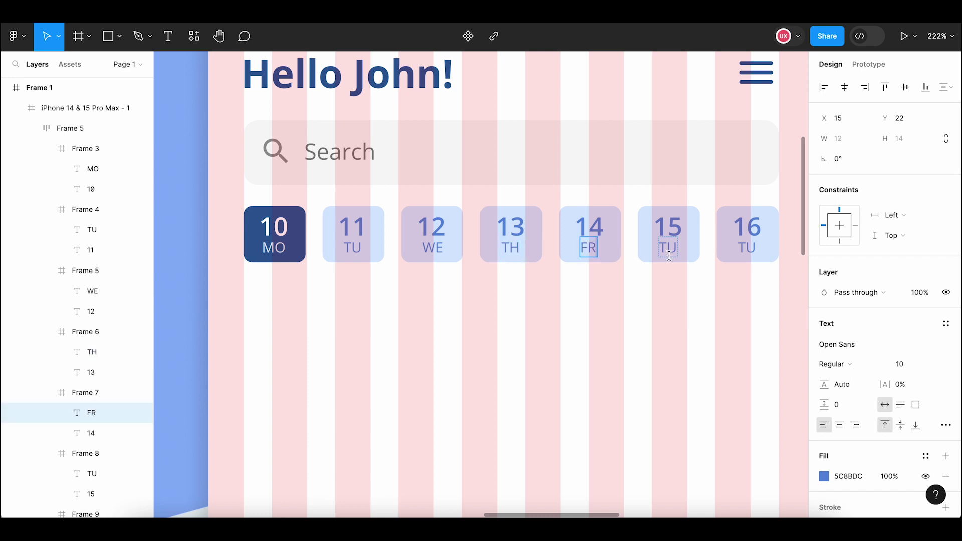
double_click(670, 248)
type("SA")
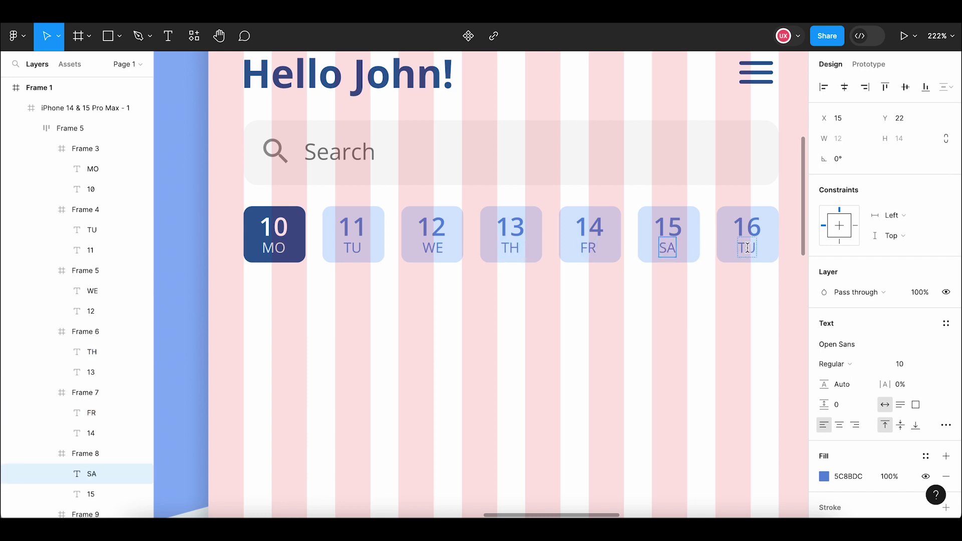
double_click(747, 247)
type("SU")
left_click(730, 342)
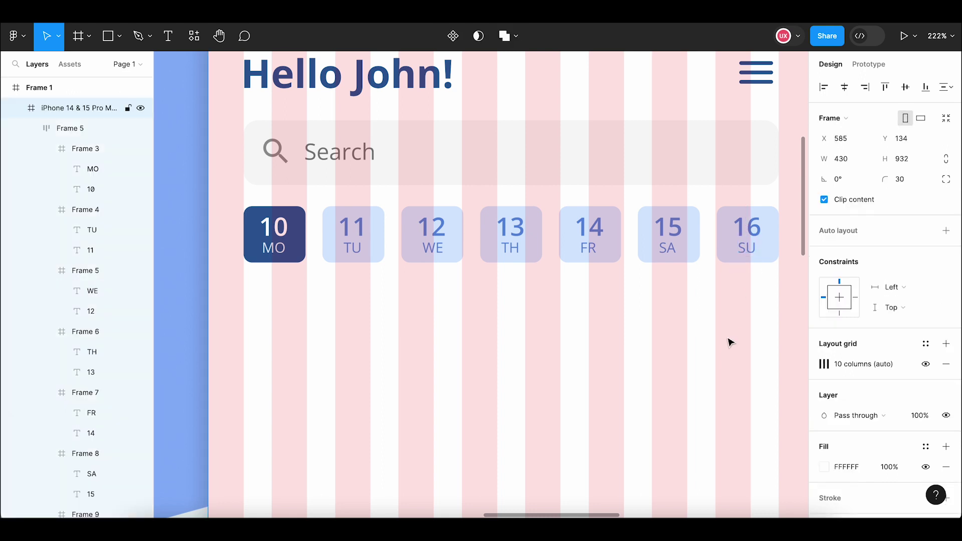
Select the iPhone frame and toggle its column layout grid off and back on.
scroll(729, 342, "down", 3)
scroll(728, 339, "down", 2)
scroll(726, 337, "right", 3)
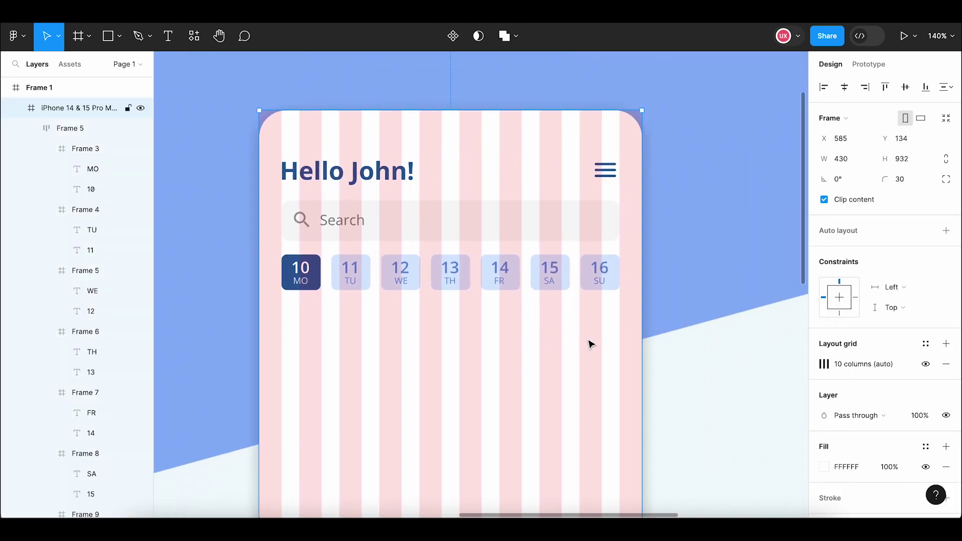
left_click(516, 274)
scroll(516, 274, "down", 4)
left_click(521, 329)
mouse_move(521, 329)
left_mouse_down()
mouse_move(525, 340)
mouse_move(517, 278)
left_mouse_up()
left_click(925, 364)
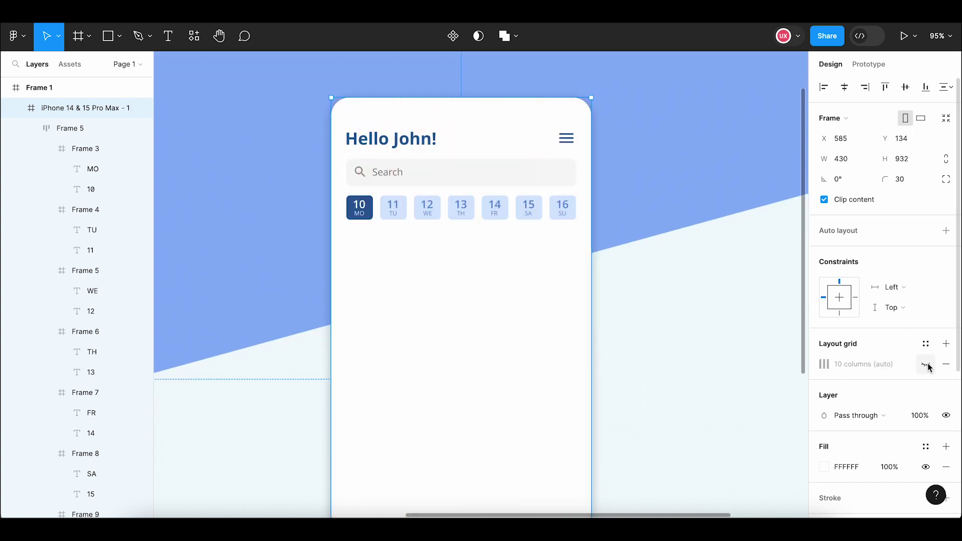
left_click(928, 365)
left_click(447, 215)
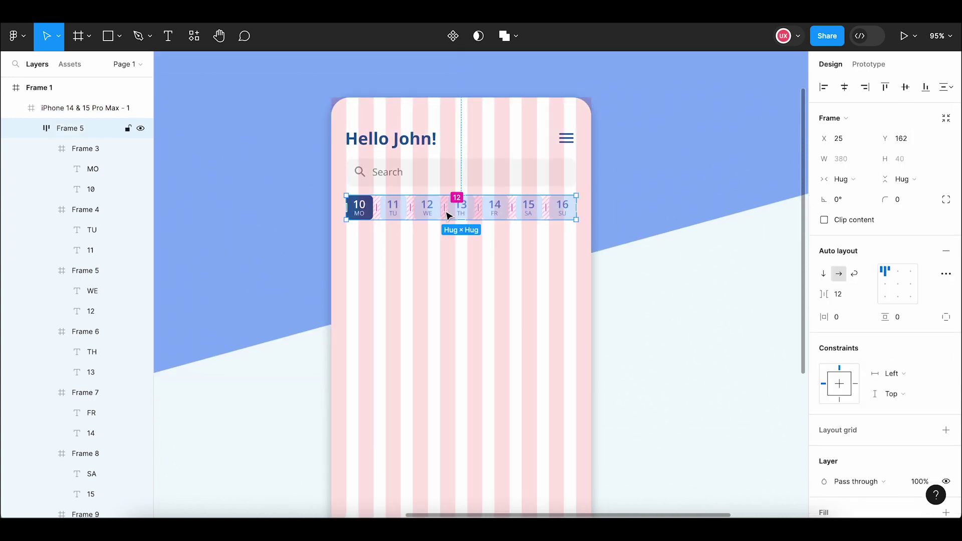
left_click(450, 249)
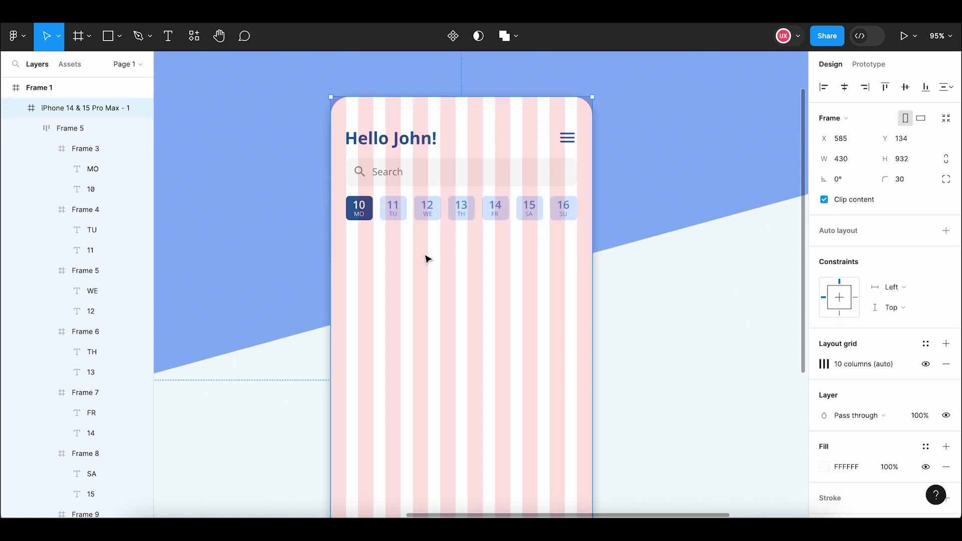
scroll(426, 259, "up", 3)
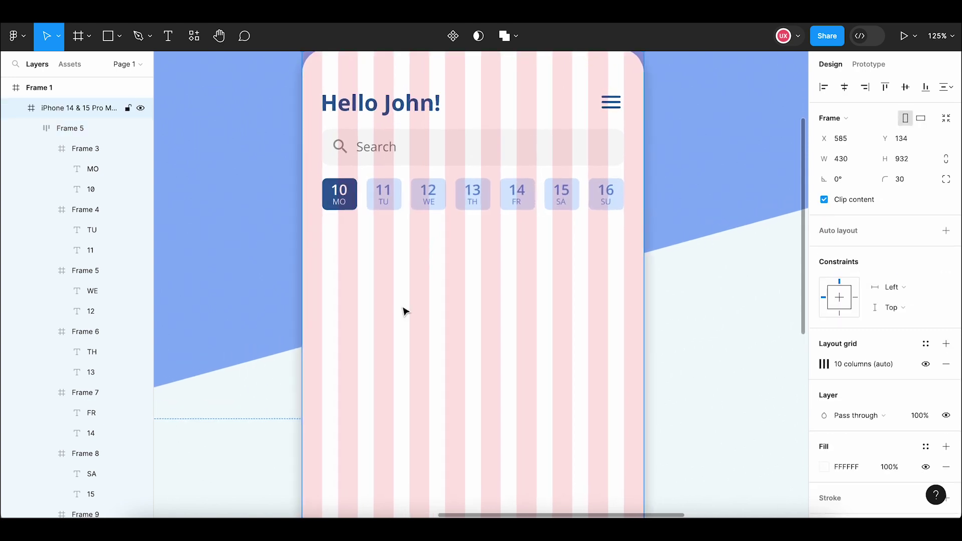
Copy the Hello John! heading into the phone frame just below the date tiles.
left_click(341, 114)
right_click(357, 103)
left_click(365, 204)
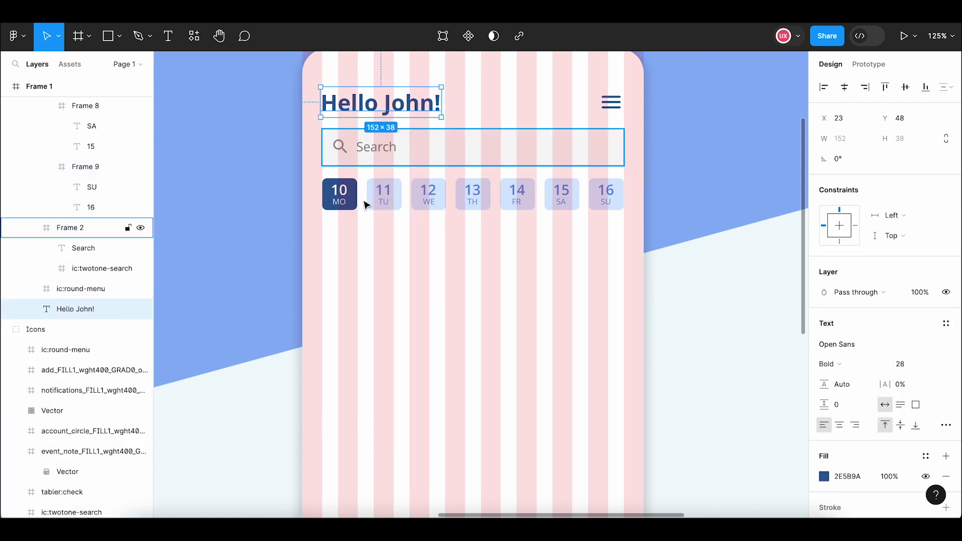
left_click(366, 254)
right_click(362, 252)
left_click(409, 144)
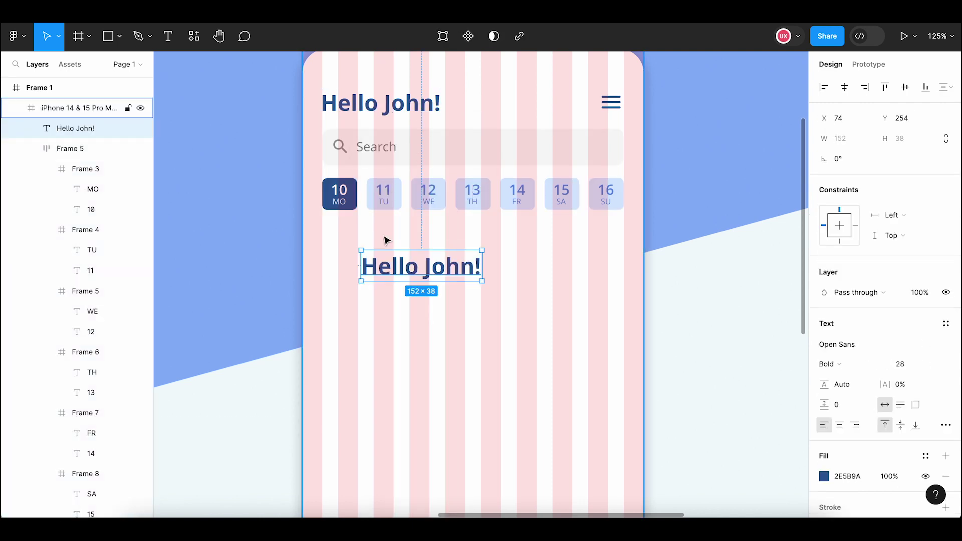
mouse_move(380, 267)
left_mouse_down()
mouse_move(348, 244)
mouse_move(364, 246)
left_mouse_up()
Change the copied heading's text to Work with font size 22.
double_click(365, 245)
type("Wor")
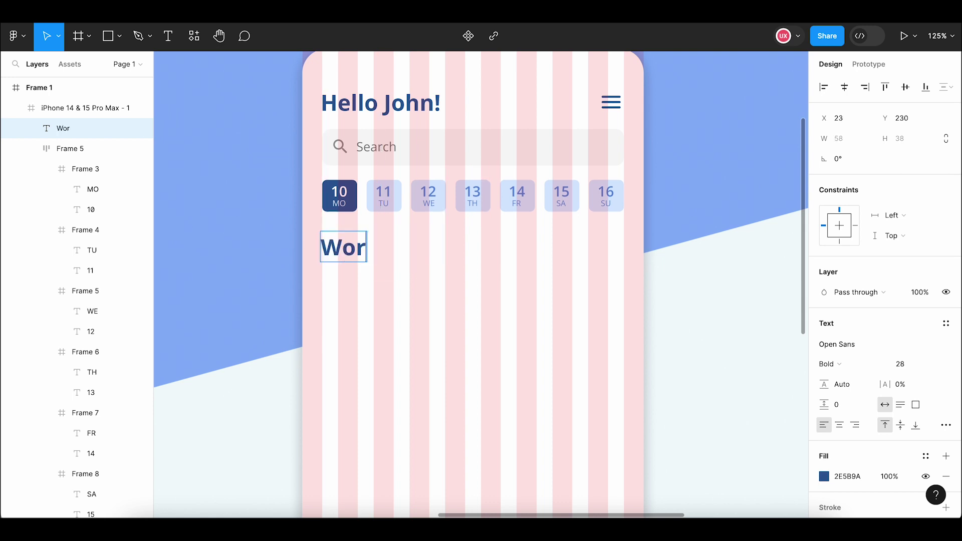
type("k")
key("Escape")
left_click(915, 366)
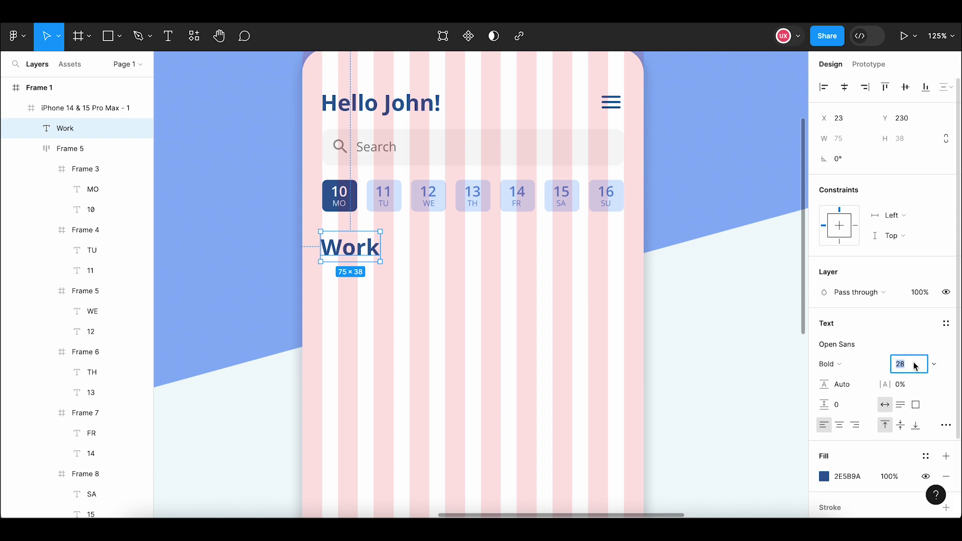
type("22")
key("Return")
left_click(423, 339)
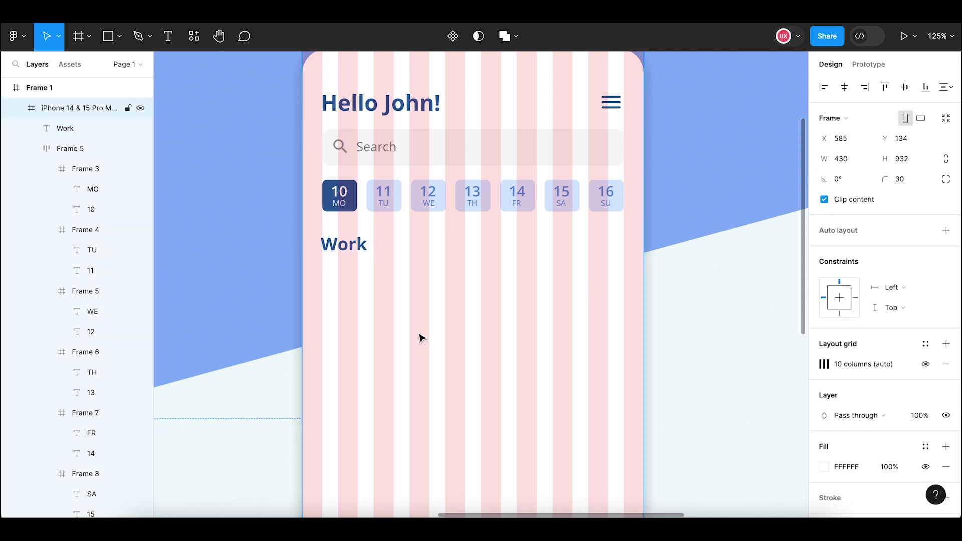
scroll(419, 337, "right", 2)
scroll(407, 307, "down", 3, "ctrl")
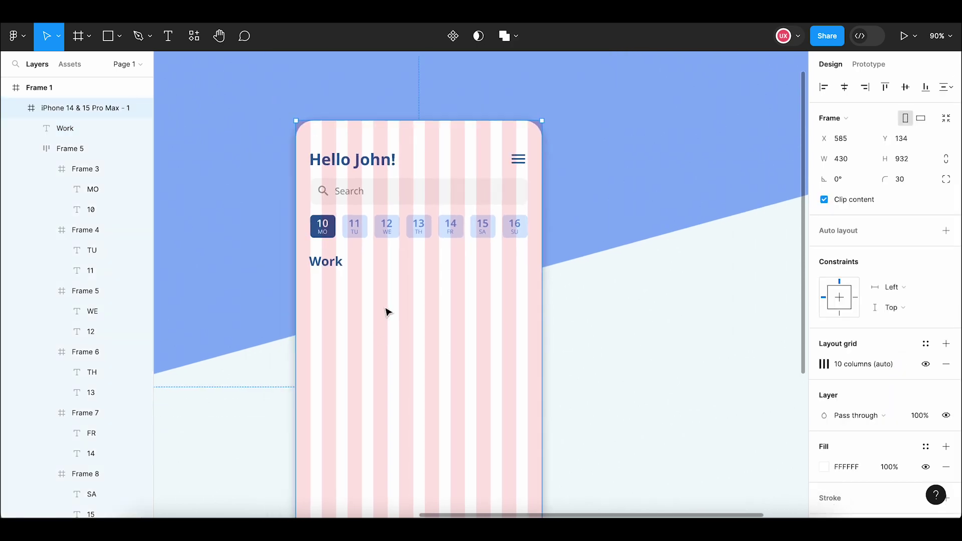
scroll(352, 281, "up", 3, "ctrl")
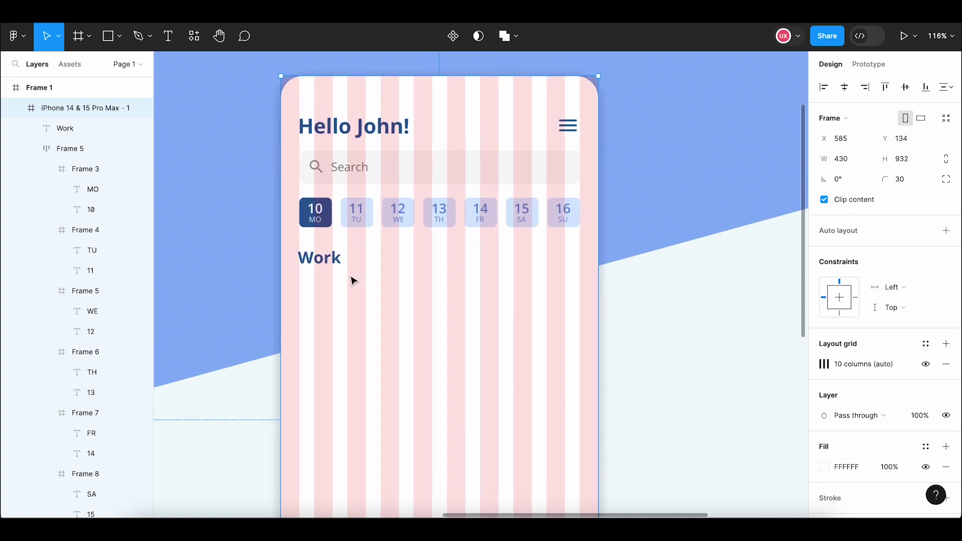
left_click(168, 37)
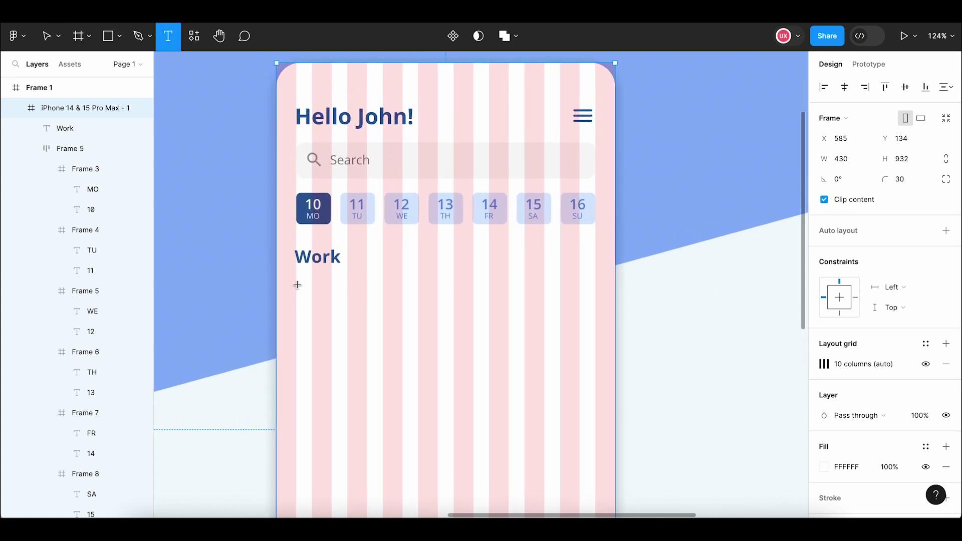
Add the task text 'Initiate design discussion' below Work in regular weight.
left_click(297, 284)
type("Ini")
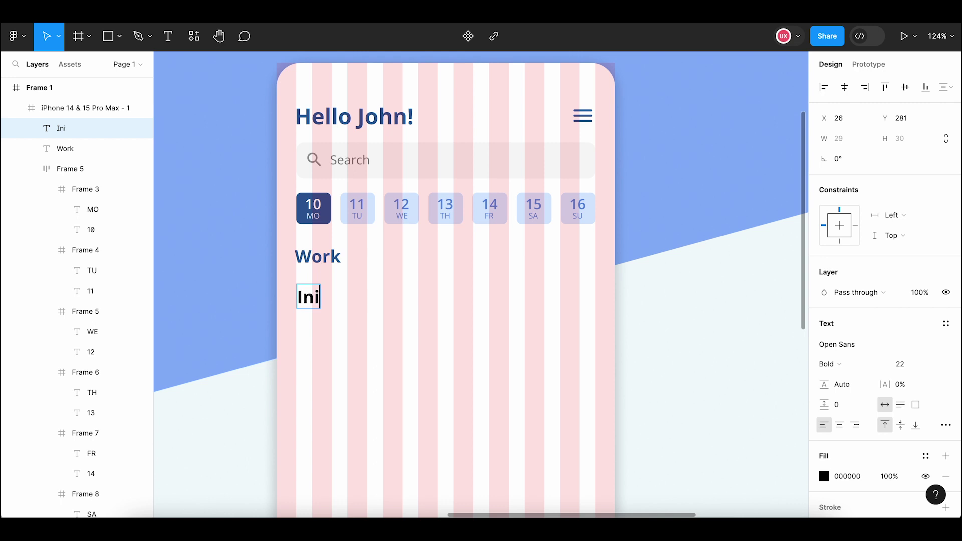
type("tiate design")
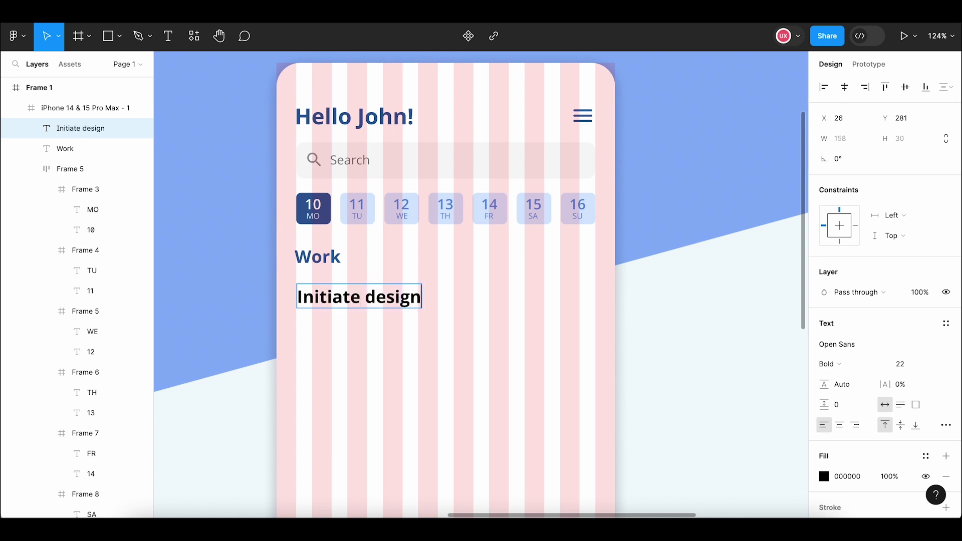
type(" discussion")
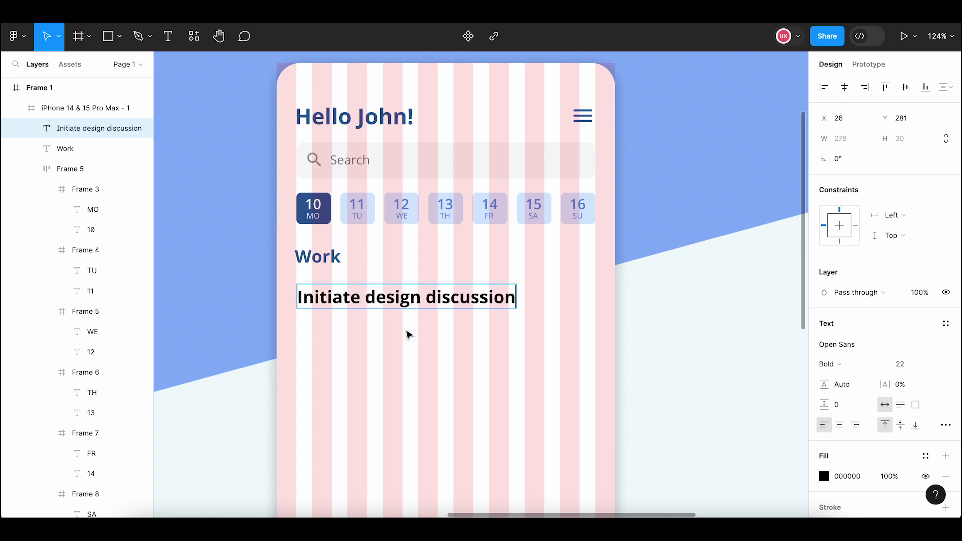
key("Escape")
left_click(836, 344)
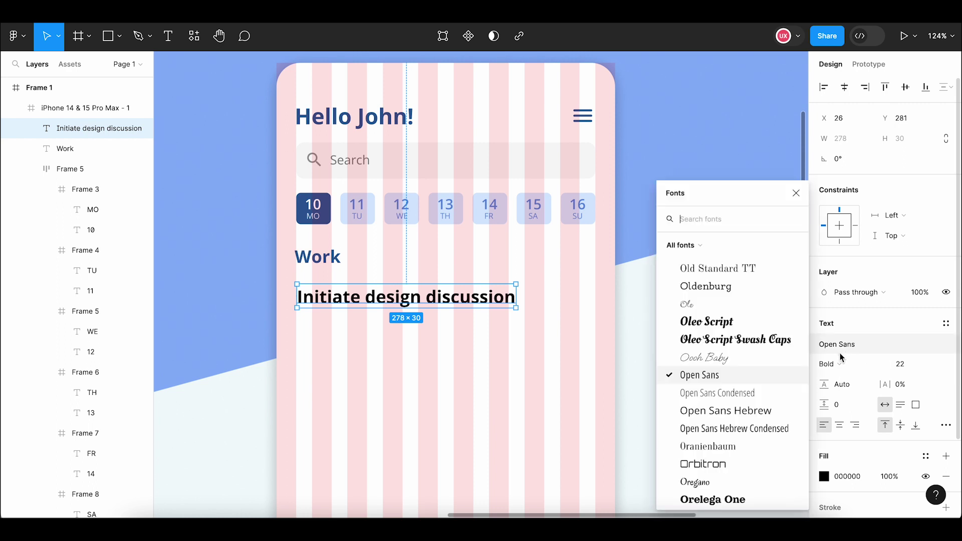
left_click(830, 364)
left_click(858, 333)
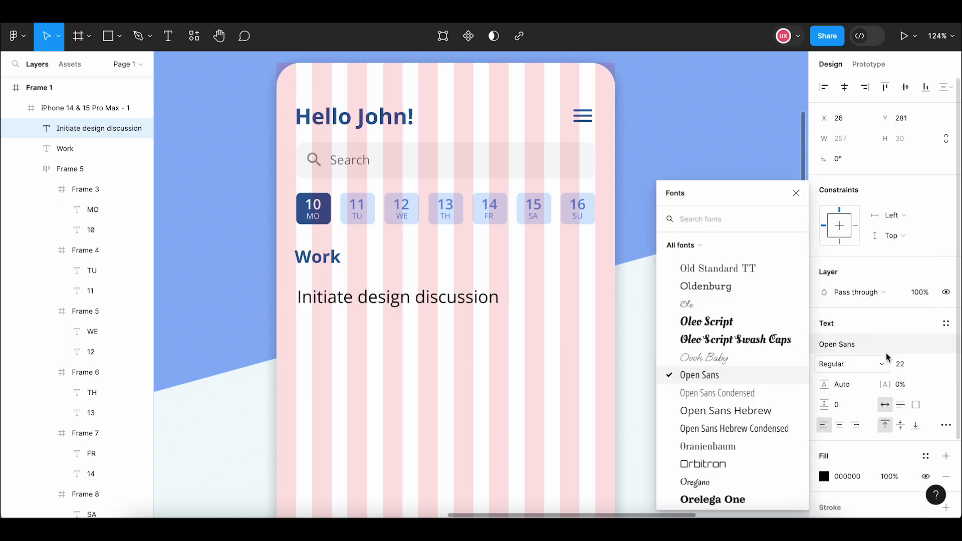
left_click(870, 344)
left_click(907, 366)
type("1")
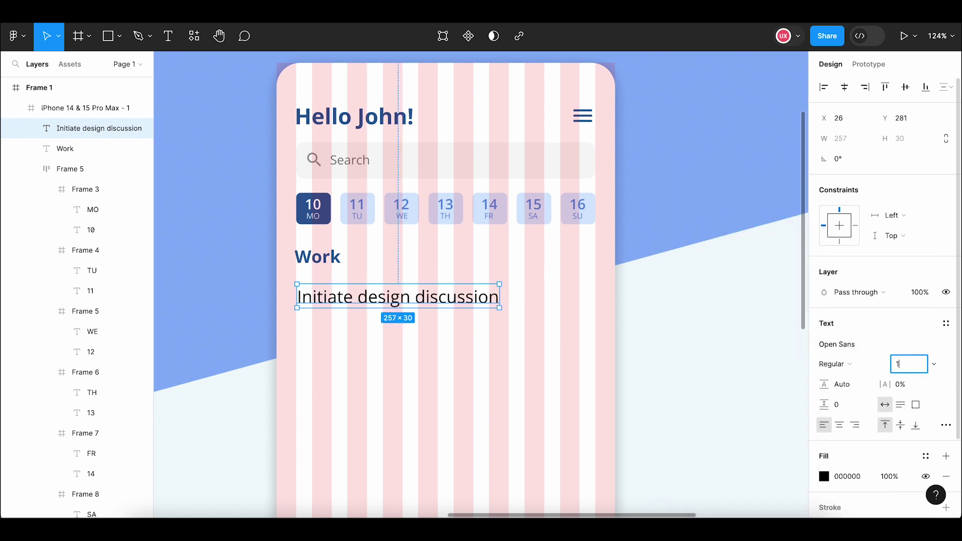
Set the task text to 16 pt and align it under the Work heading.
type("8")
key("Return")
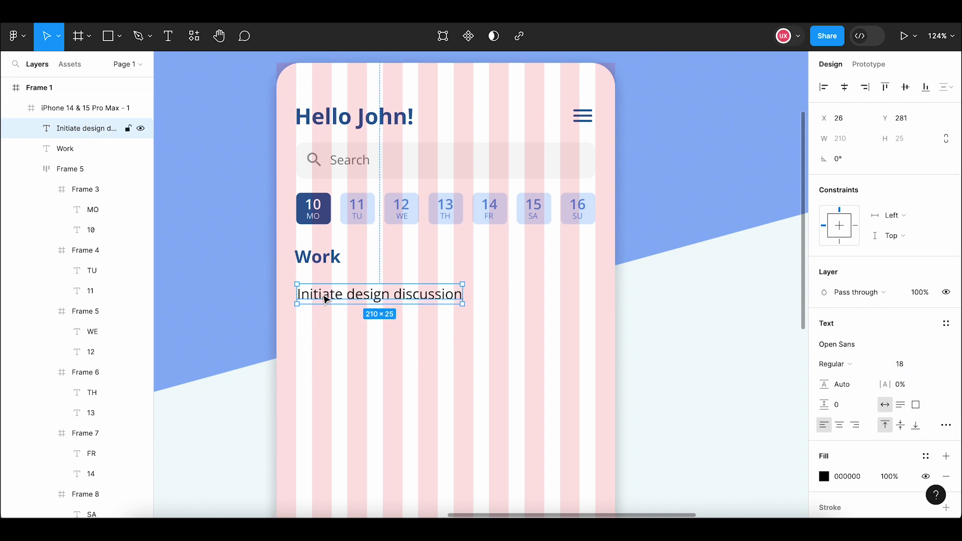
left_click_drag(325, 298, 324, 298)
left_click(908, 364)
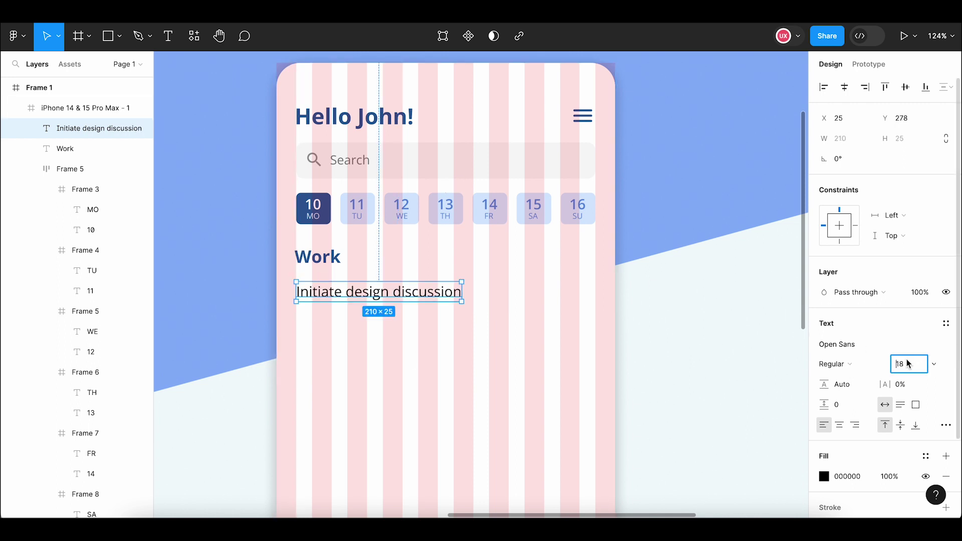
type("16")
key("Return")
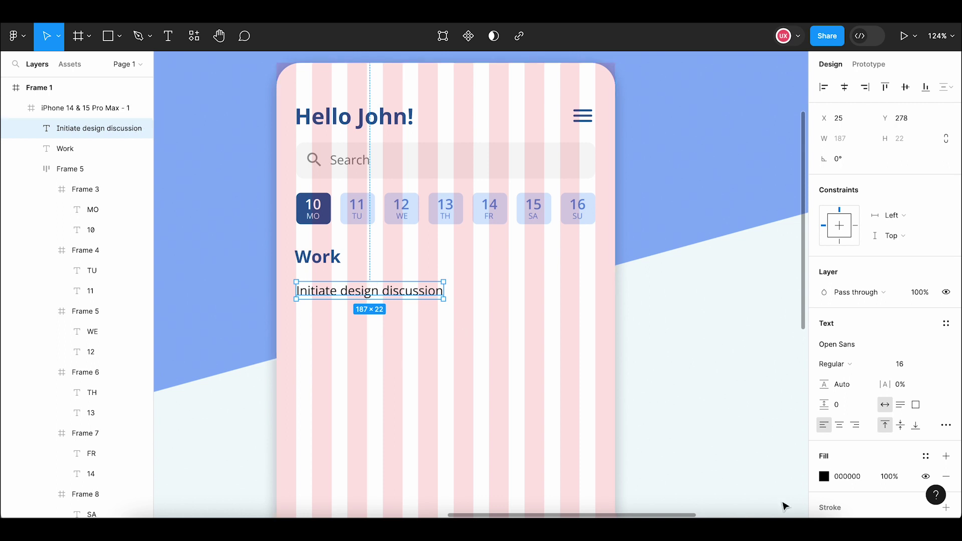
Lower the task text's fill opacity to 87% and deselect it.
left_click(897, 477)
type("7")
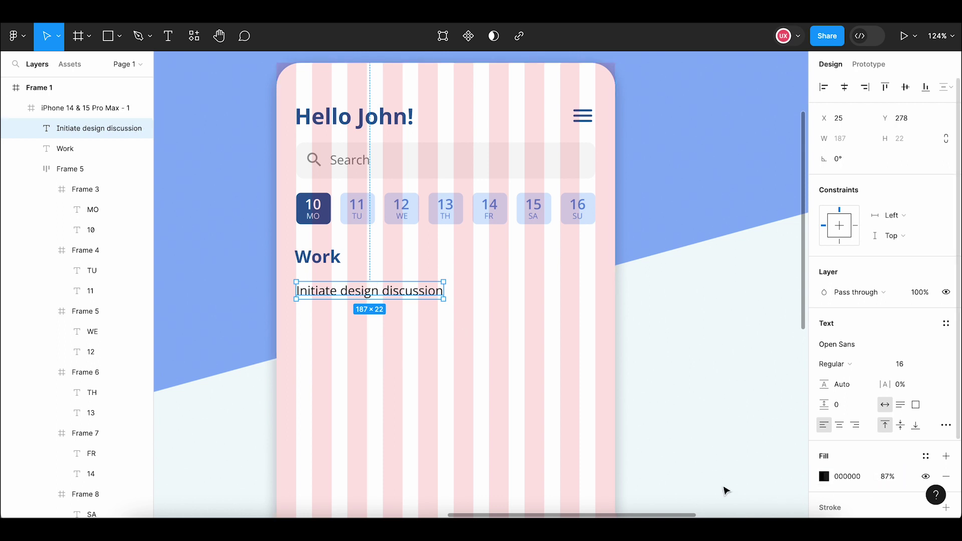
left_click(271, 388)
scroll(368, 342, "down", 2)
left_click_drag(367, 343, 337, 322)
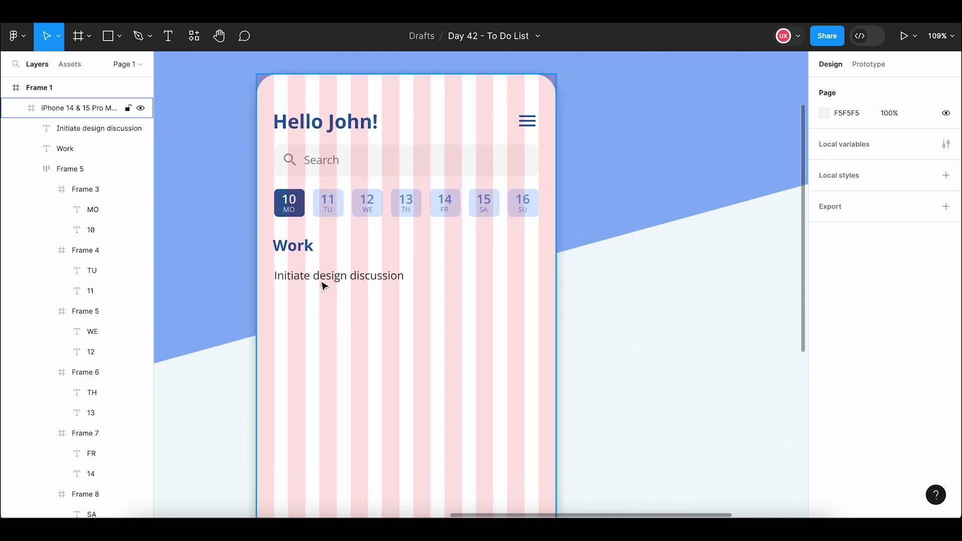
left_click(322, 284)
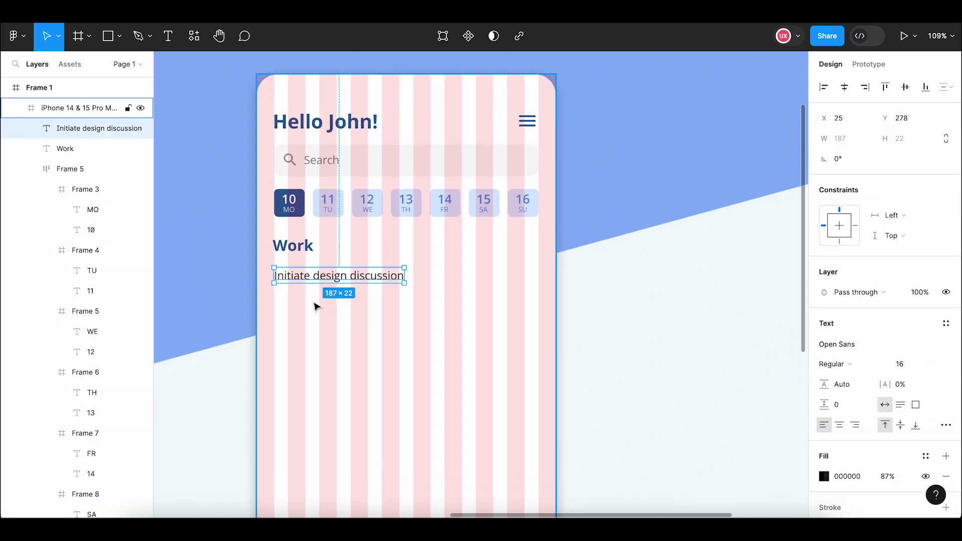
left_click(316, 301)
scroll(316, 301, "up", 5)
Draw a small frame below the task text with a height of 20.
left_click(90, 36)
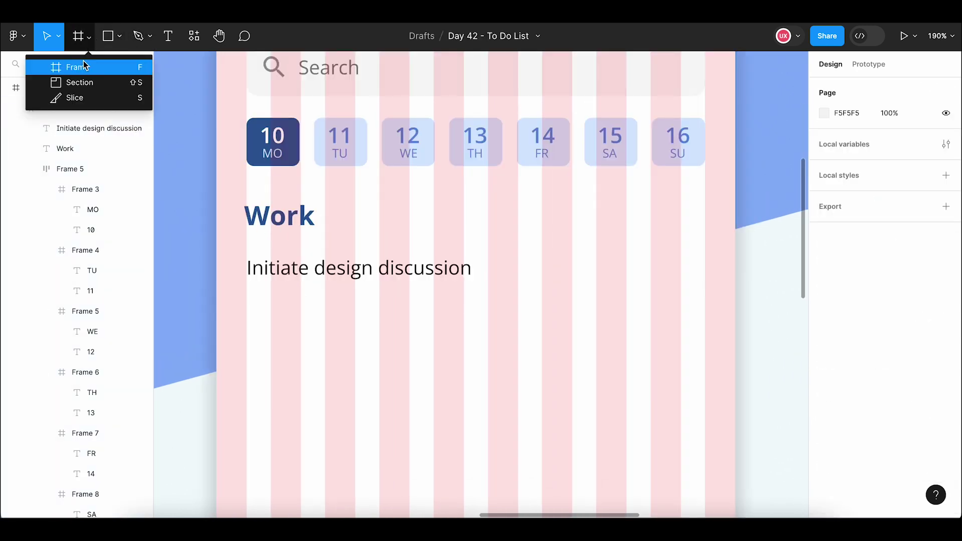
left_click(83, 64)
mouse_move(245, 292)
left_mouse_down()
mouse_move(329, 316)
mouse_move(313, 307)
left_mouse_up()
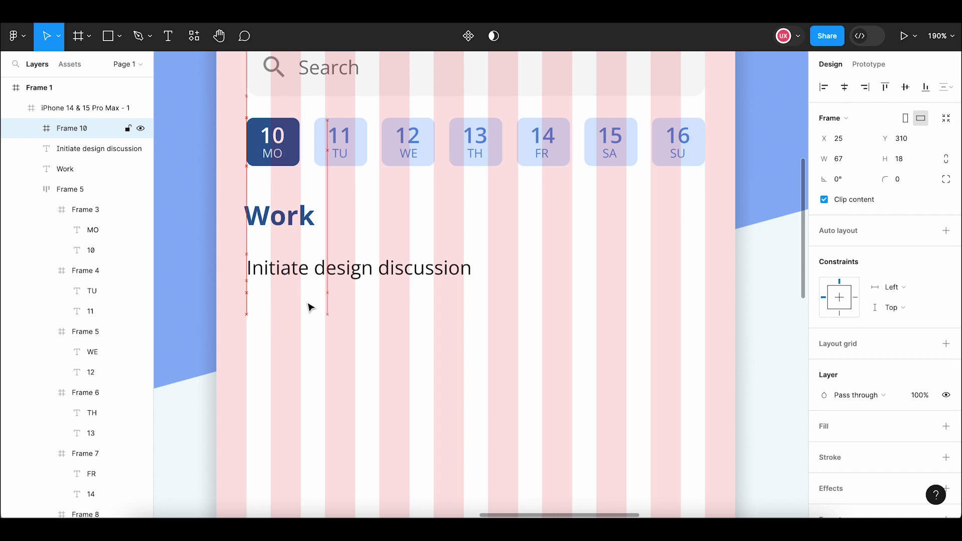
left_click(908, 159)
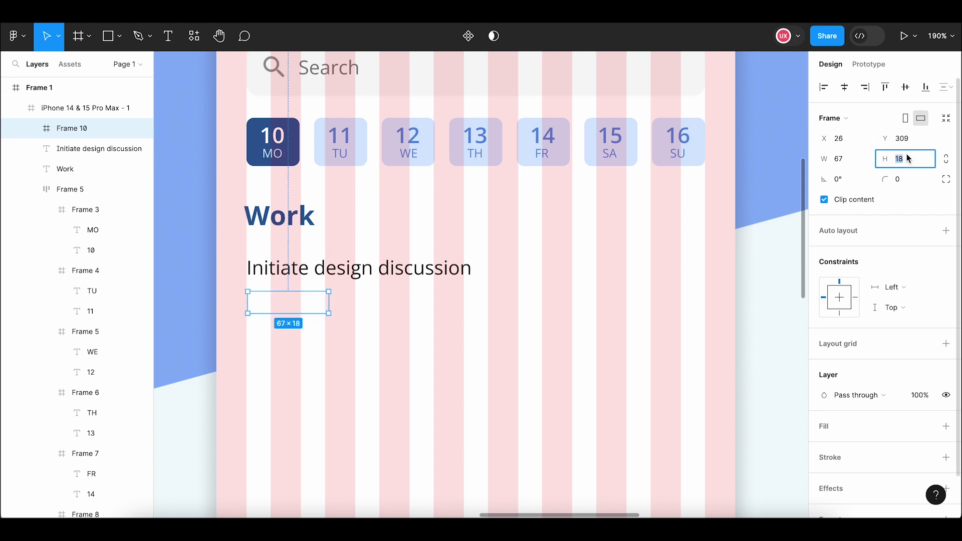
type("20")
key("Return")
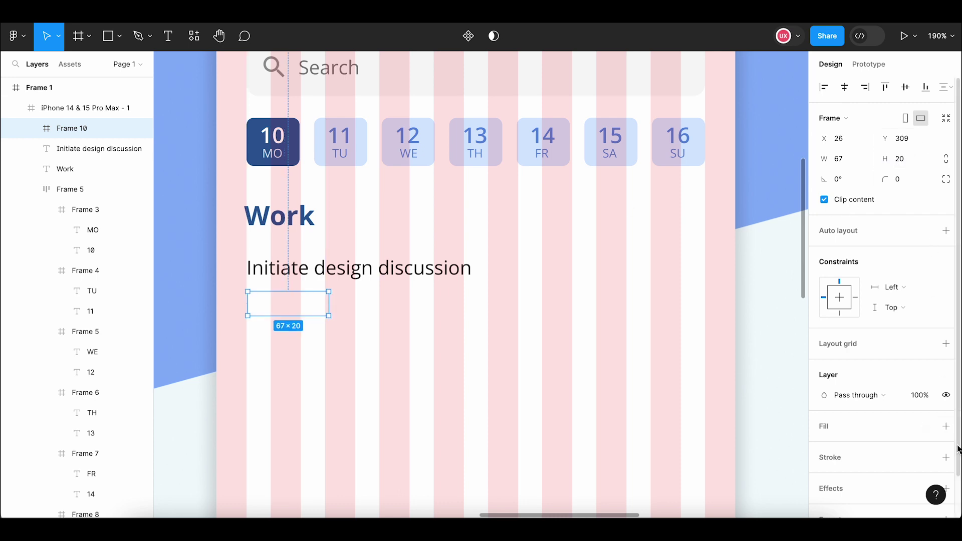
Fill the frame with pink FCE8E7 sampled from the palette.
left_click(946, 426)
left_click(824, 446)
left_click(674, 368)
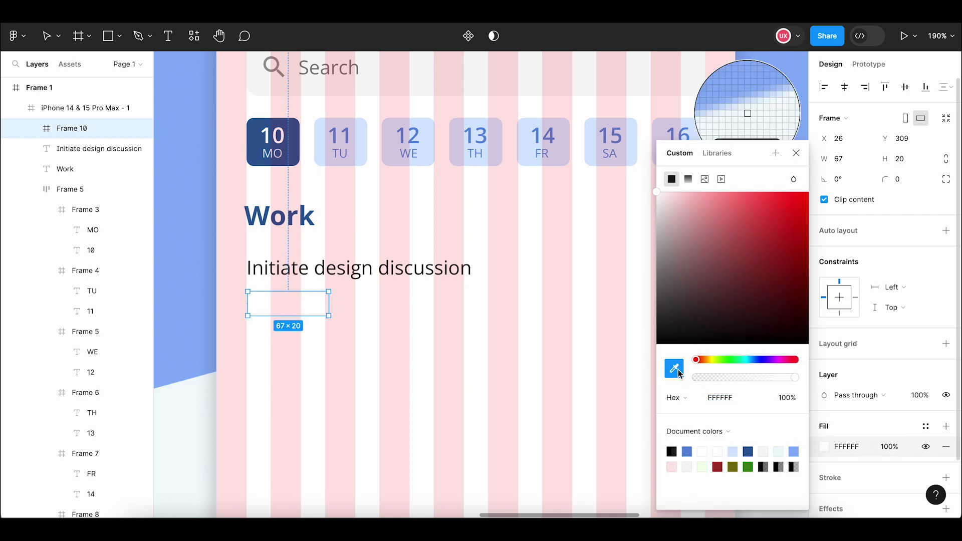
scroll(466, 365, "down", 5)
scroll(466, 365, "down", 5)
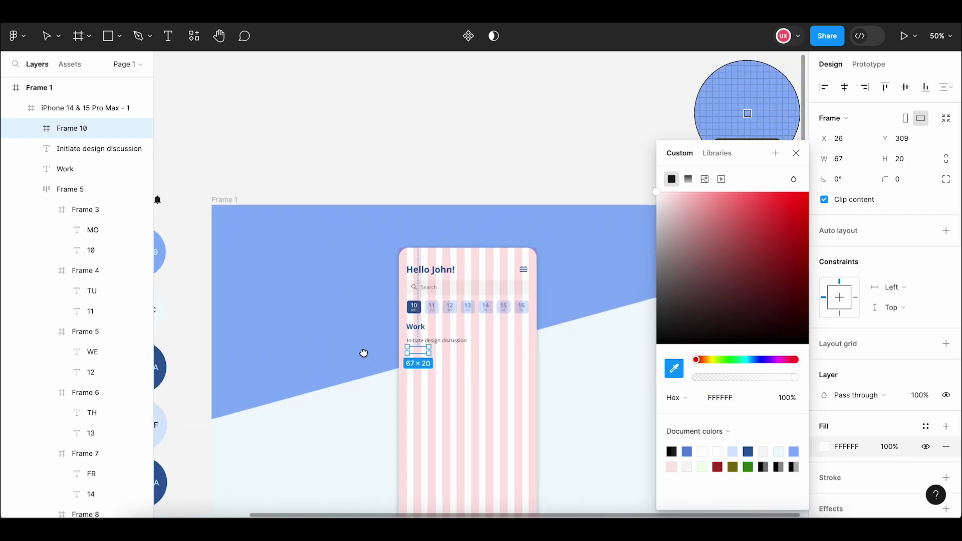
scroll(496, 262, "up", 3)
left_click(266, 159)
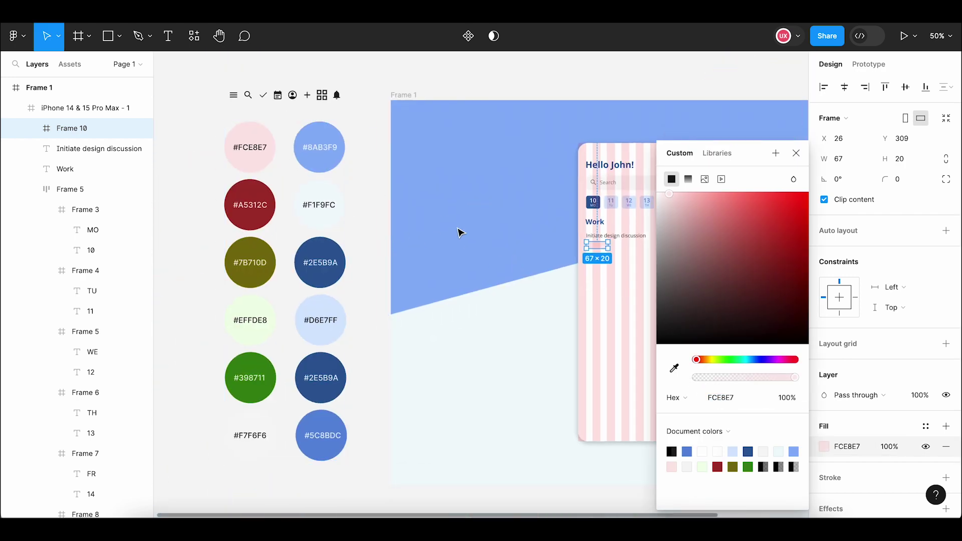
scroll(571, 290, "up", 5)
left_click(616, 290)
scroll(625, 285, "up", 2)
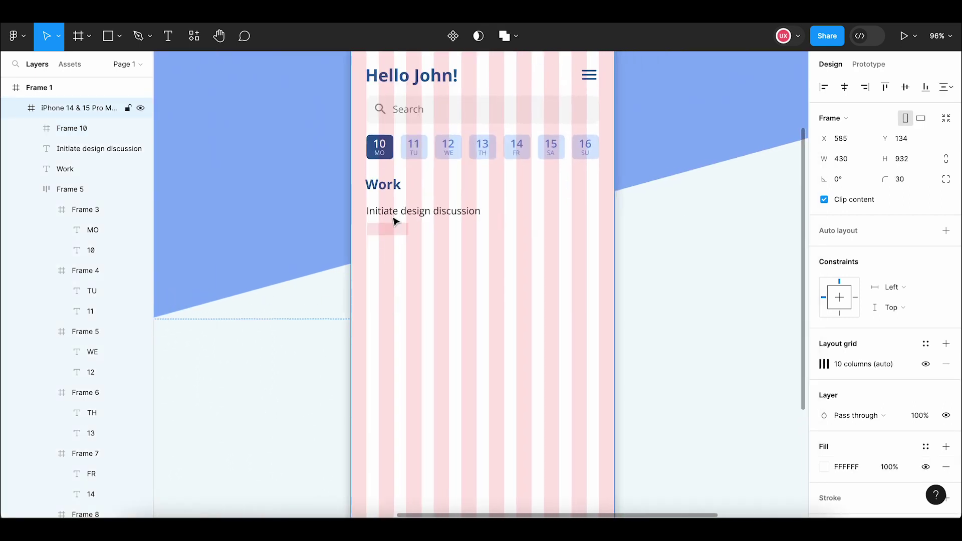
scroll(388, 246, "up", 4)
Round the tag's corners, widen it to 79 px, and start a text label inside.
left_click(388, 245)
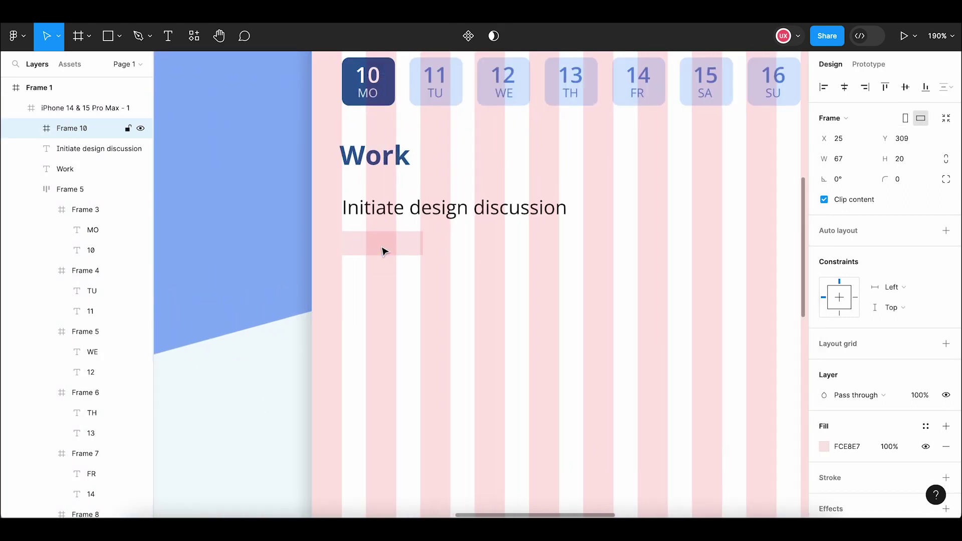
left_click(902, 179)
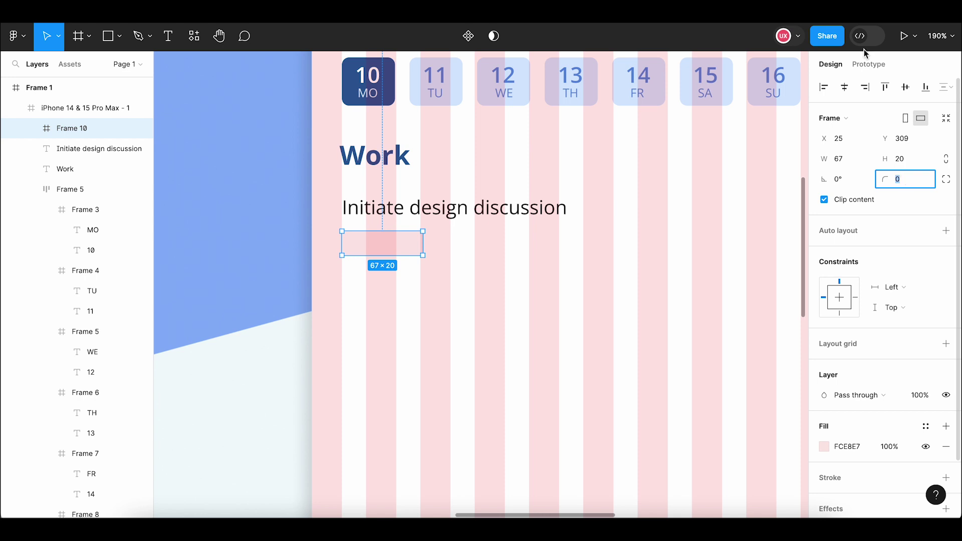
type("8")
key("Return")
key("Escape")
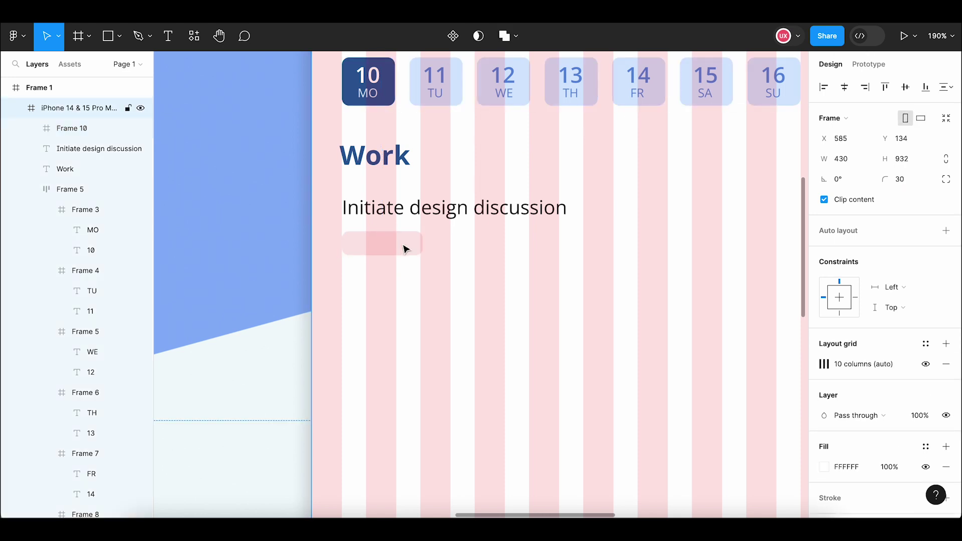
scroll(405, 249, "up", 5)
left_click(398, 249)
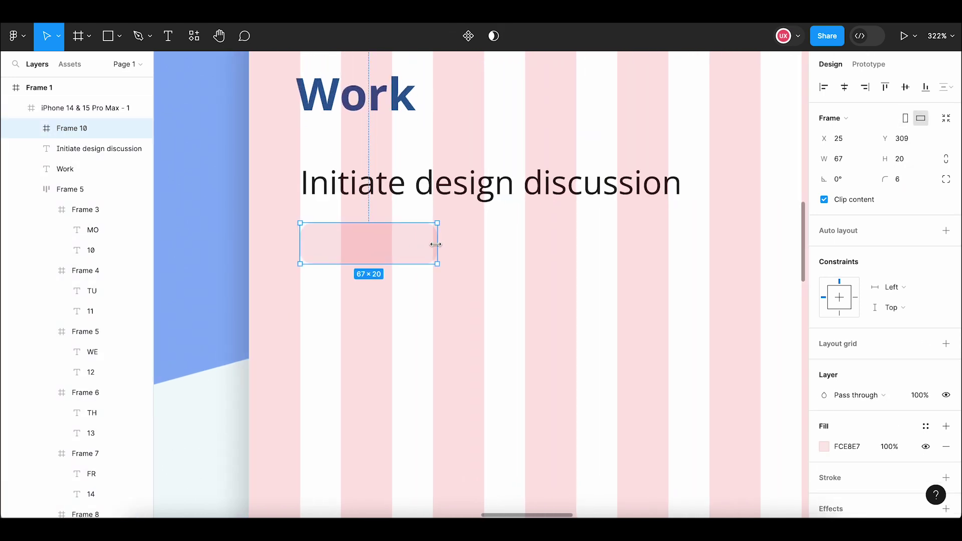
left_click_drag(435, 244, 463, 244)
key("t")
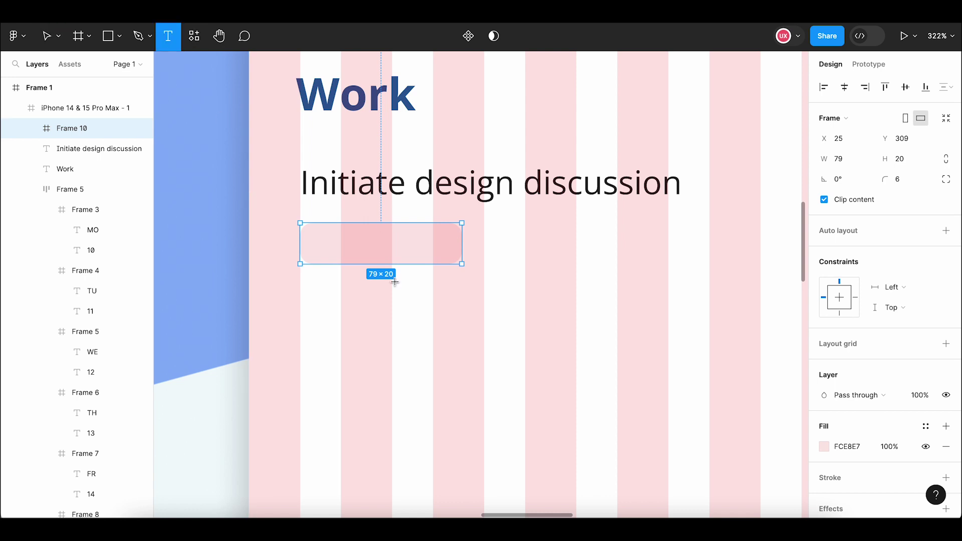
left_click(357, 238)
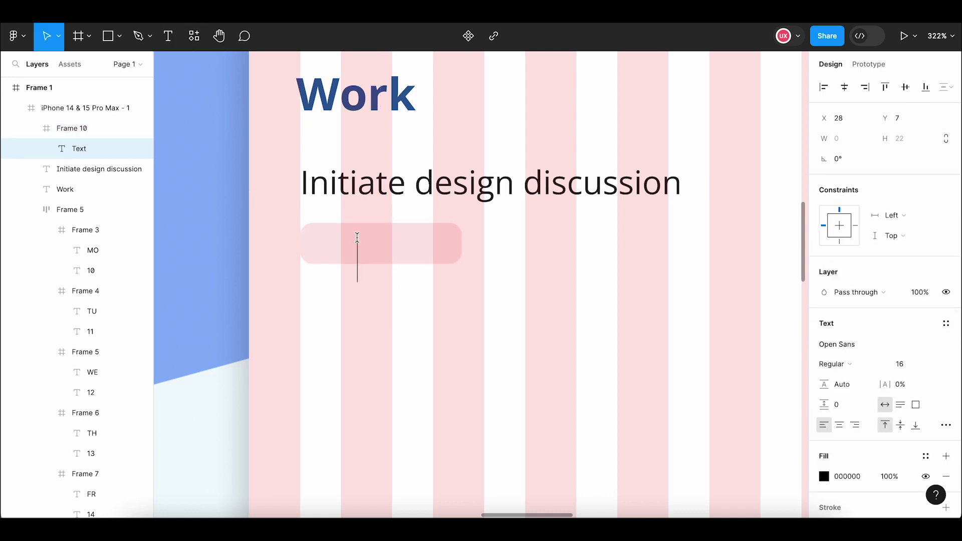
Type the HIGH label at 10 pt and centre it in the tag.
type("HIH")
key("BackSpace")
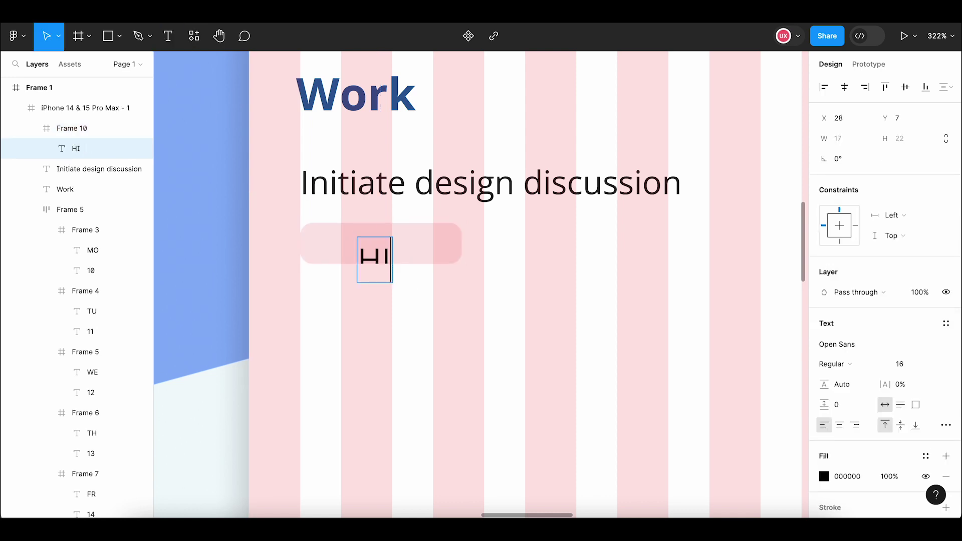
type("GH")
key("Escape")
left_click_drag(396, 261, 381, 245)
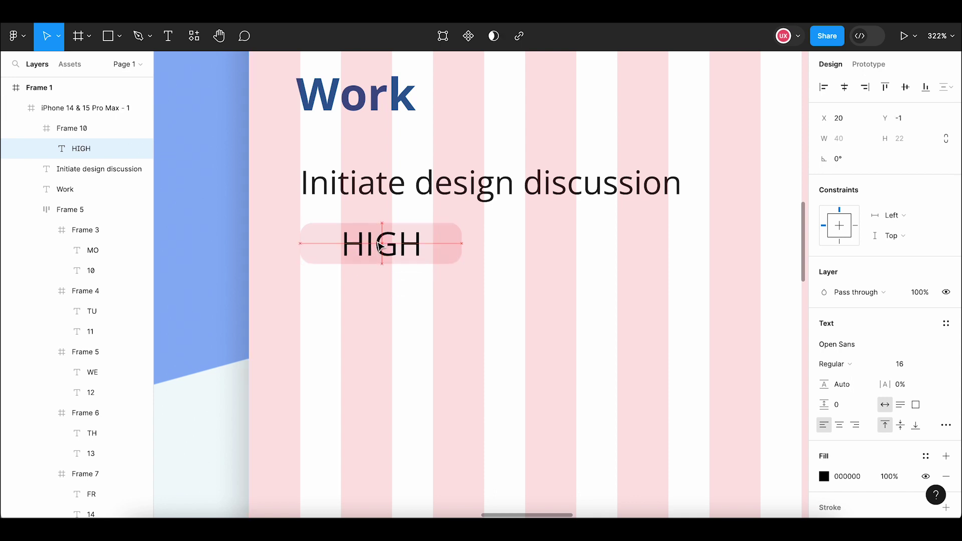
left_click(902, 364)
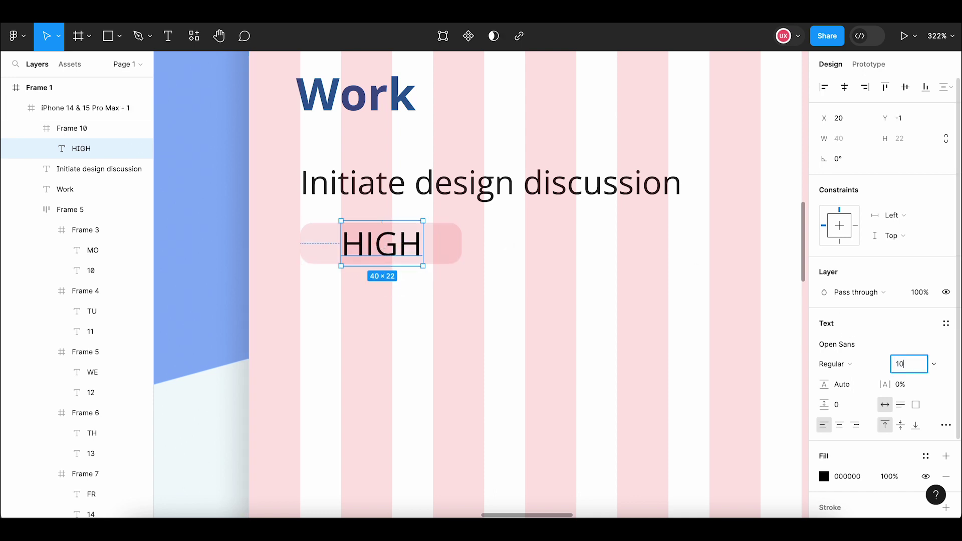
type("10")
key("Return")
left_click_drag(374, 241, 389, 249)
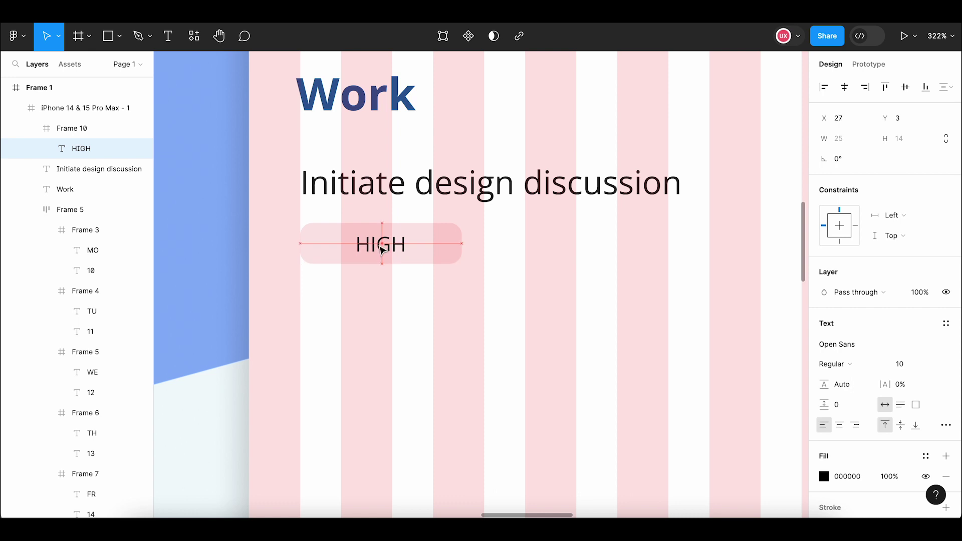
Add auto layout to the tag, narrow it, and make HIGH SemiBold.
key("Escape")
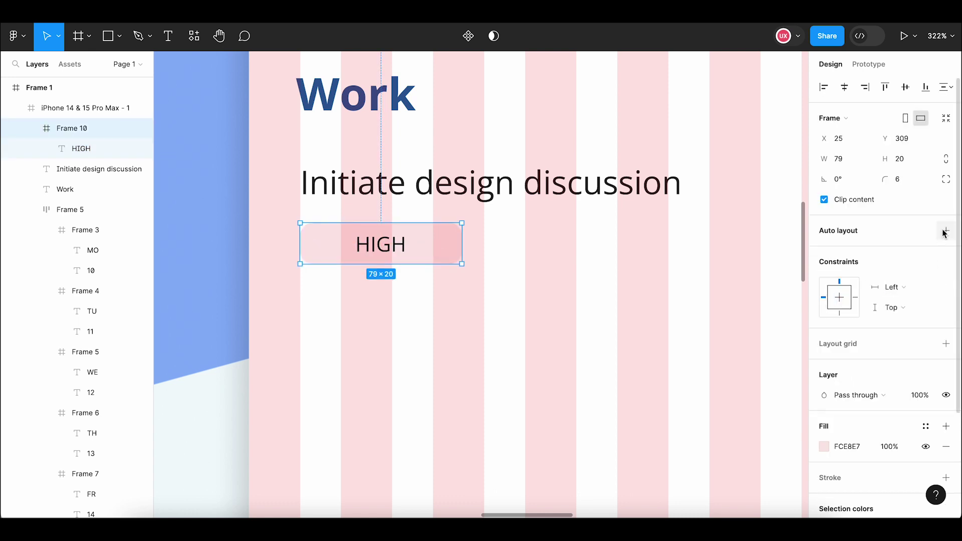
left_click(942, 230)
left_click_drag(461, 256, 443, 256)
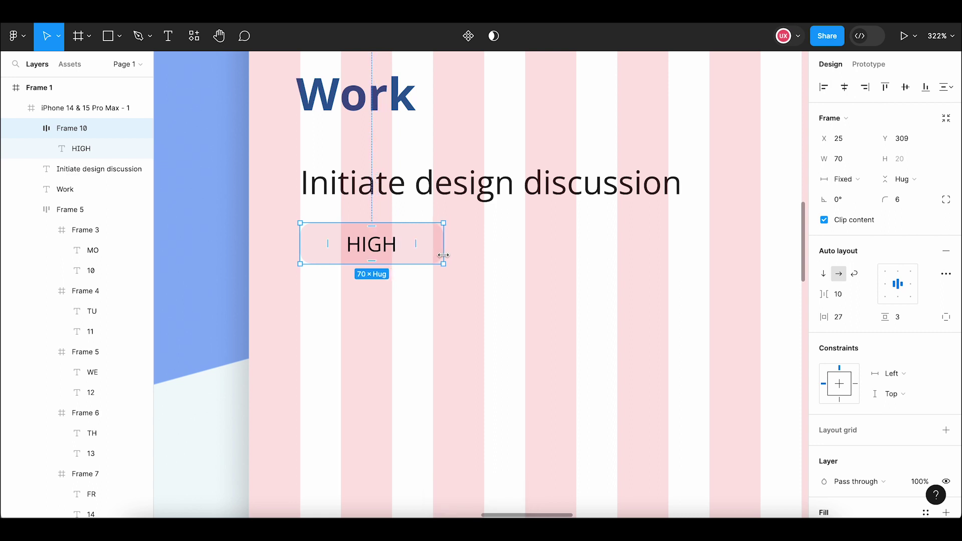
left_click(461, 277)
left_click(383, 245)
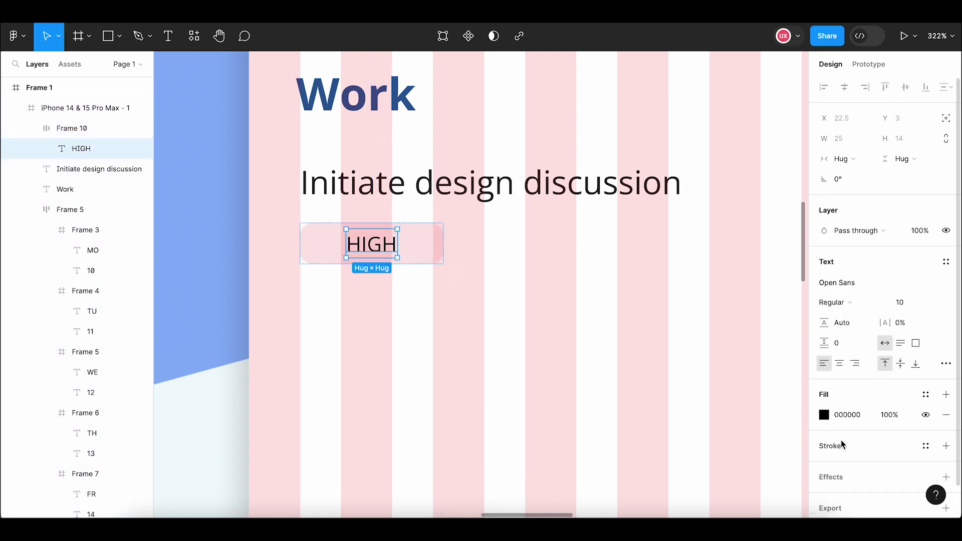
left_click(856, 307)
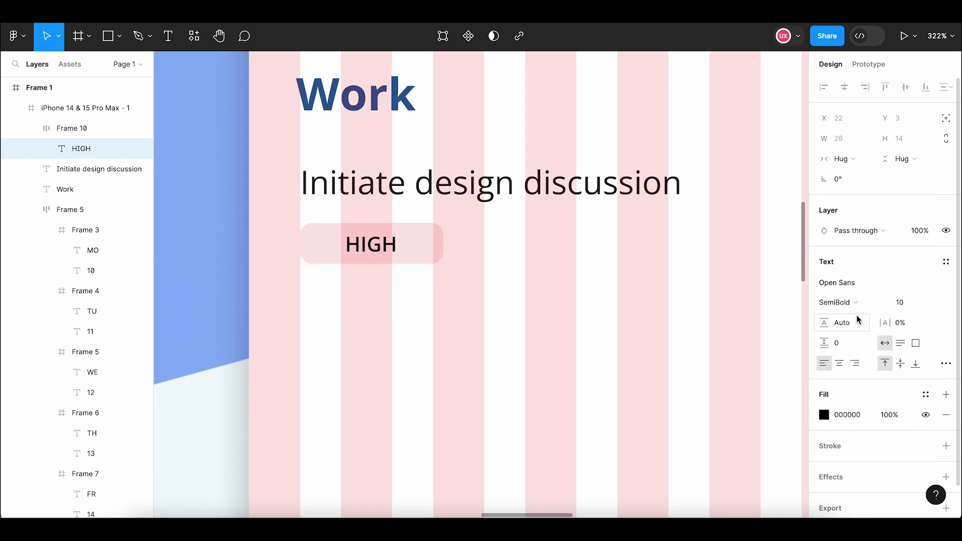
Colour the HIGH label red A5312C sampled from the palette.
left_click(824, 415)
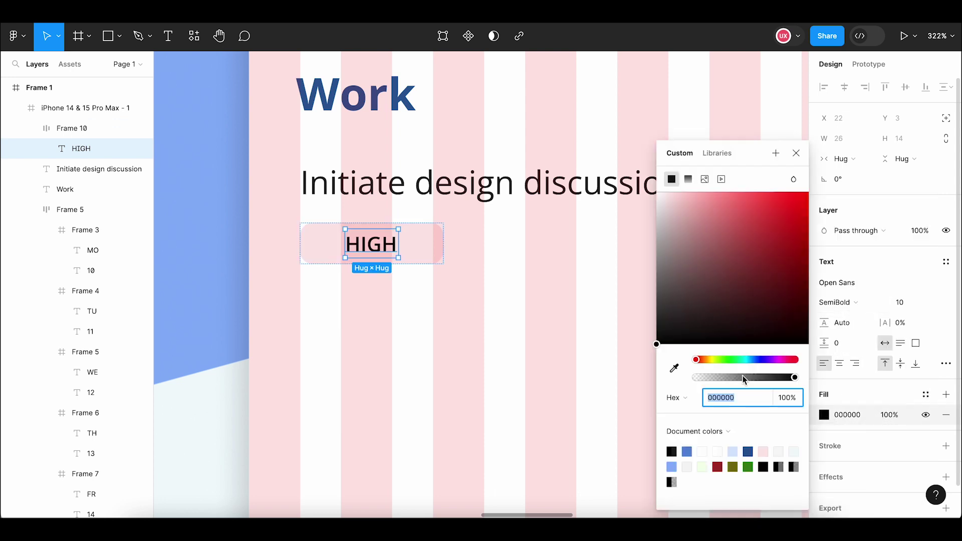
left_click(672, 370)
scroll(531, 327, "down", 5)
scroll(531, 327, "down", 5)
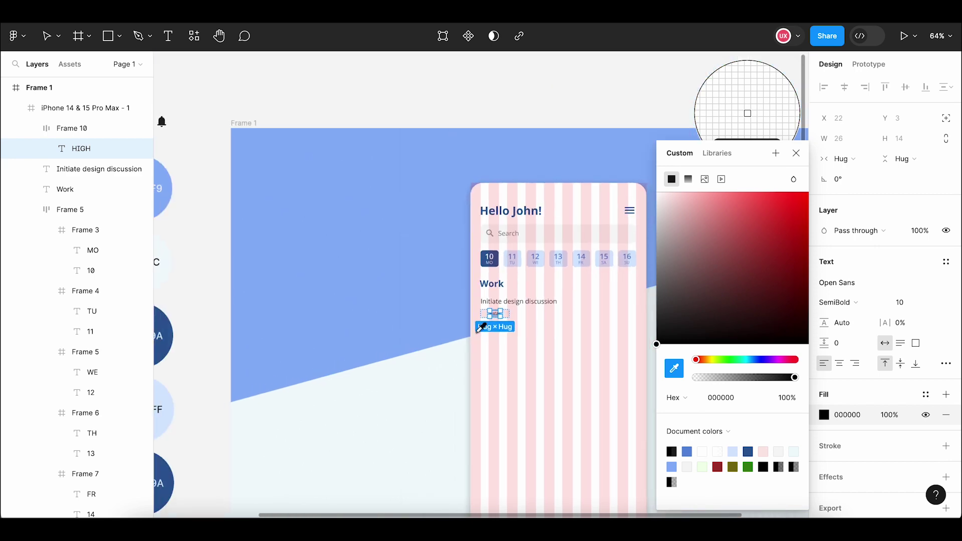
scroll(490, 316, "left", 5)
left_click(257, 148)
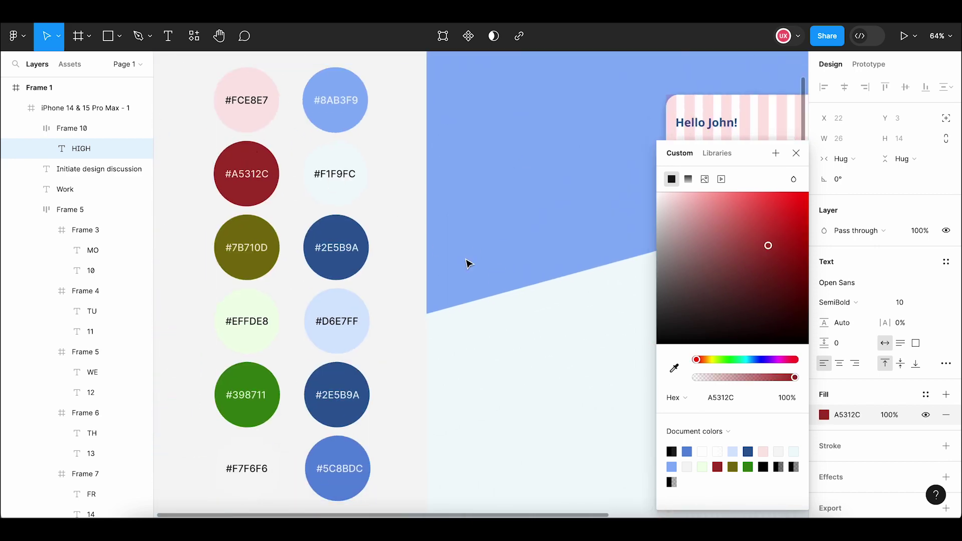
scroll(467, 262, "up", 3)
scroll(273, 294, "right", 10)
scroll(406, 286, "right", 3)
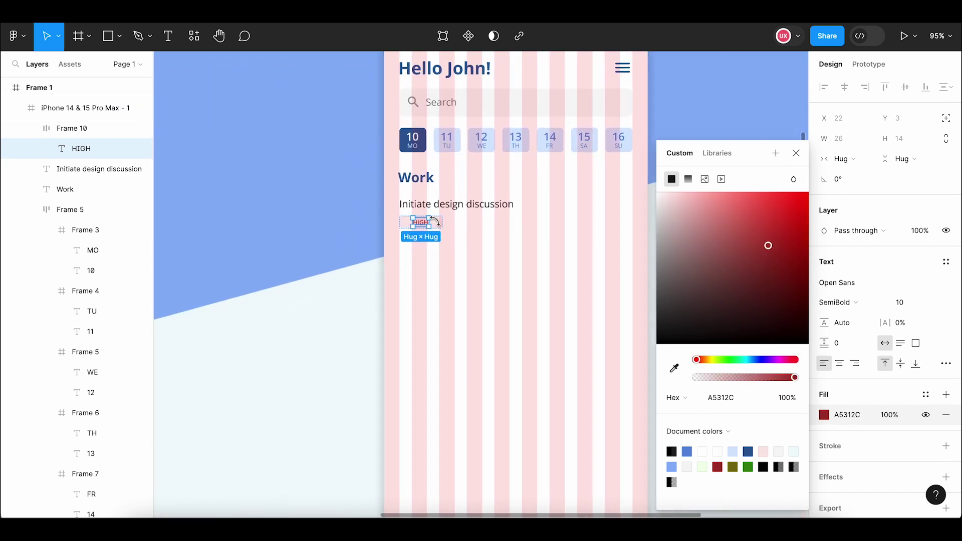
scroll(505, 252, "up", 5)
left_click(505, 251)
Toggle the phone frame's column grid off and back on.
left_click(412, 236)
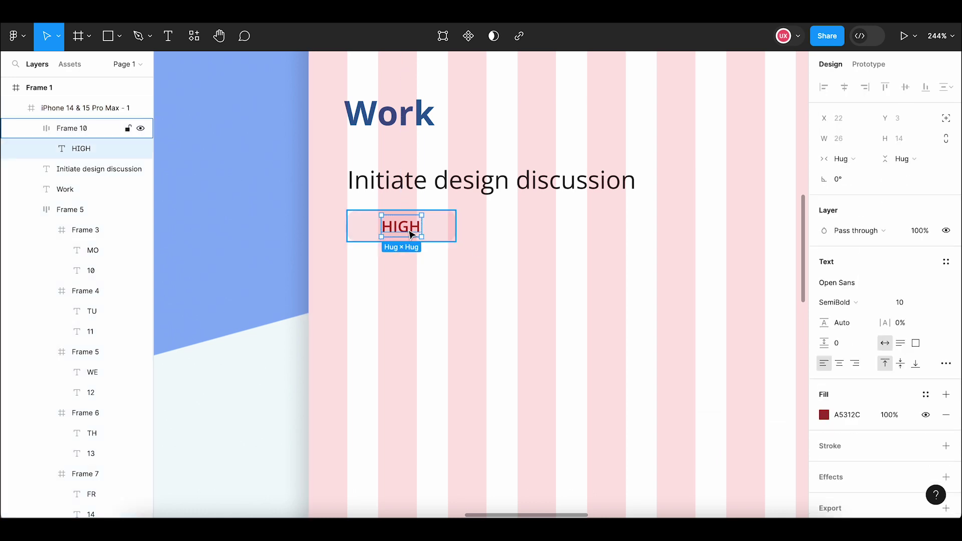
left_click(449, 286)
scroll(449, 288, "down", 8)
scroll(410, 277, "right", 2)
scroll(410, 277, "down", 1)
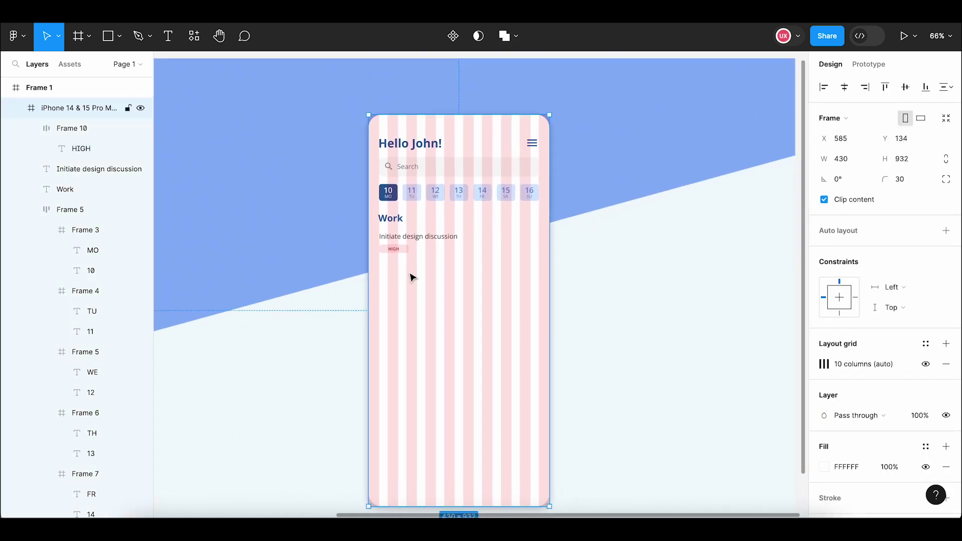
left_click(925, 365)
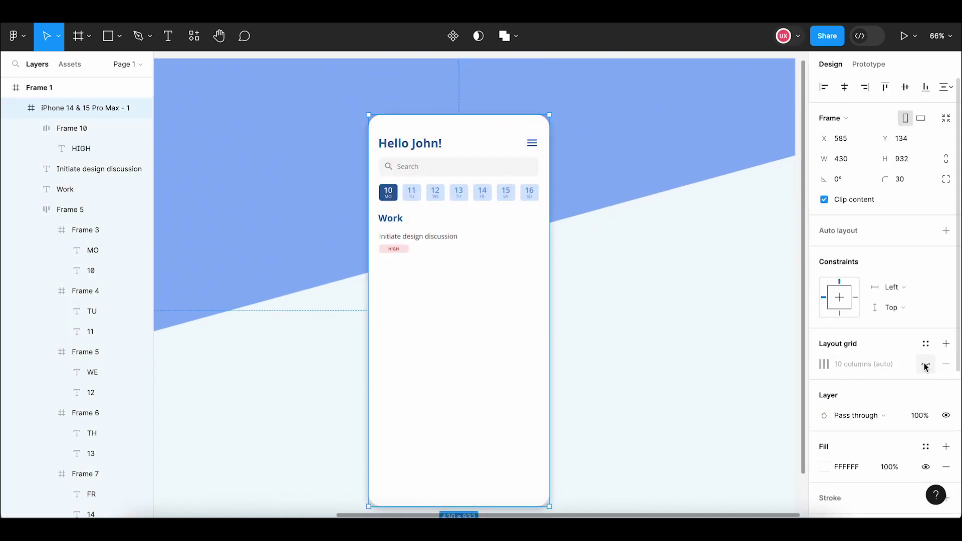
left_click(926, 364)
scroll(406, 256, "up", 5)
Nudge the HIGH tag up two steps, closer to the task line.
left_click(396, 245)
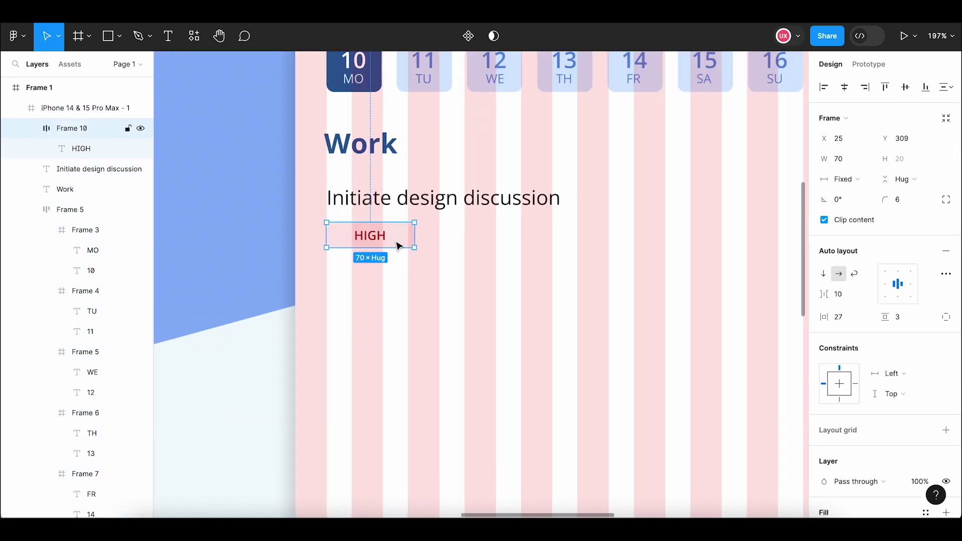
key("Up")
key("Up")
key("Up")
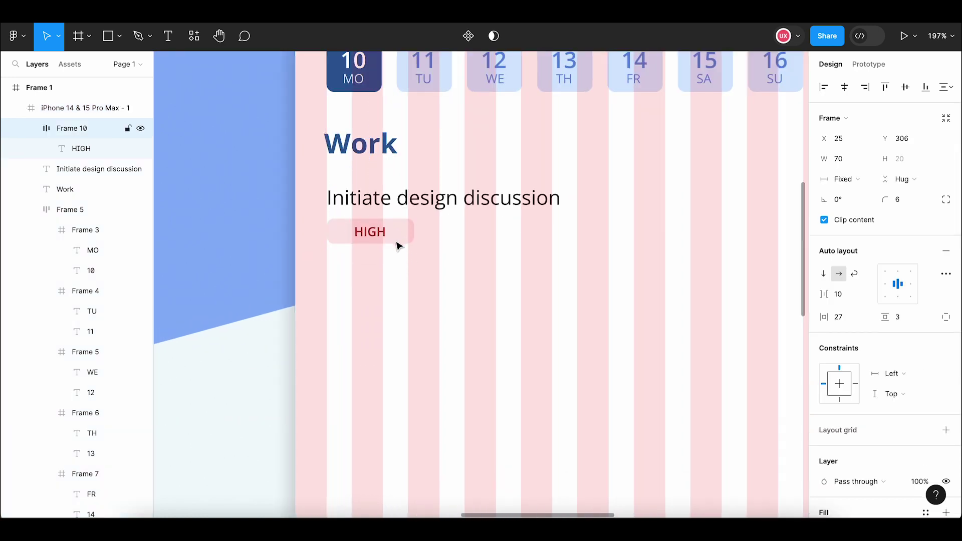
key("Up")
key("Up")
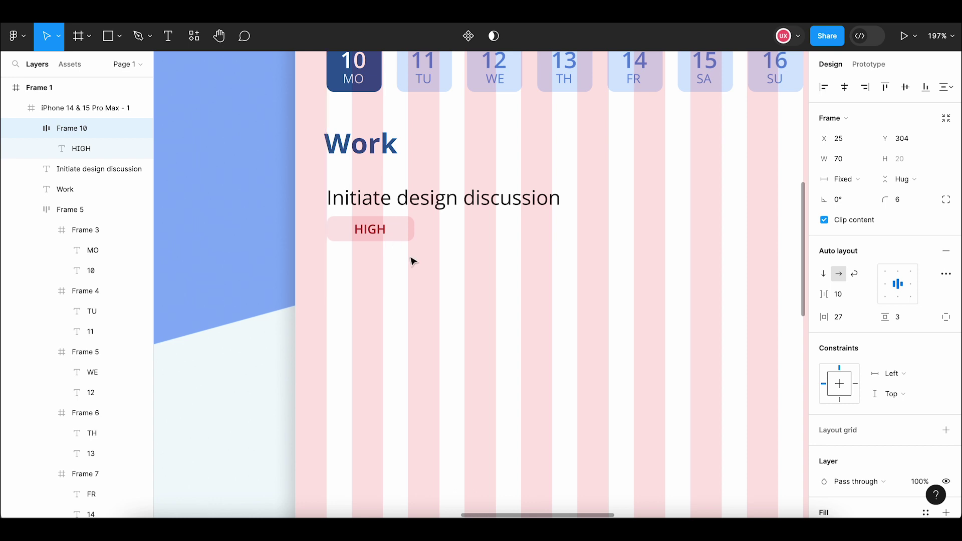
left_click(410, 260)
scroll(421, 265, "down", 5)
left_click(411, 257)
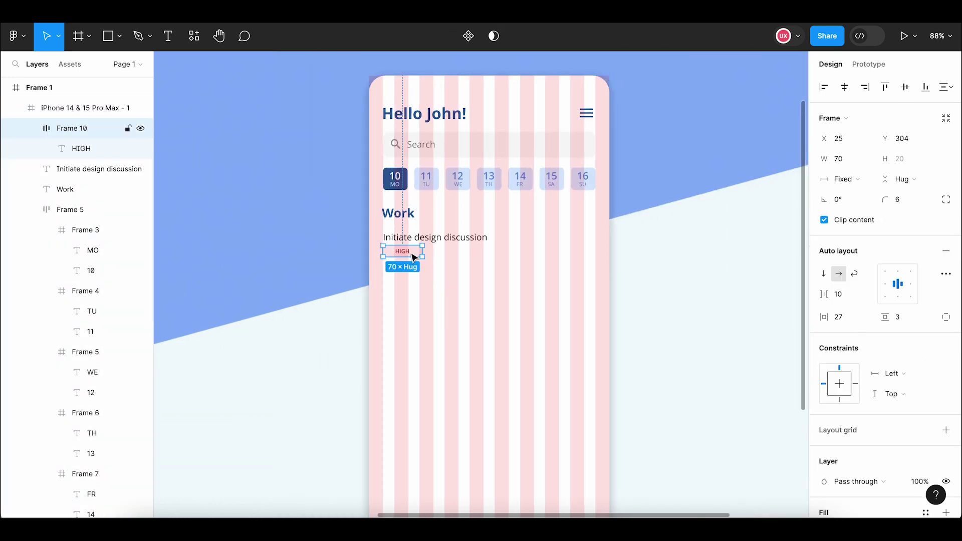
left_click_drag(464, 272, 390, 271)
Draw a 22×22 square to the right of the task text.
left_click(378, 245)
left_click(119, 35)
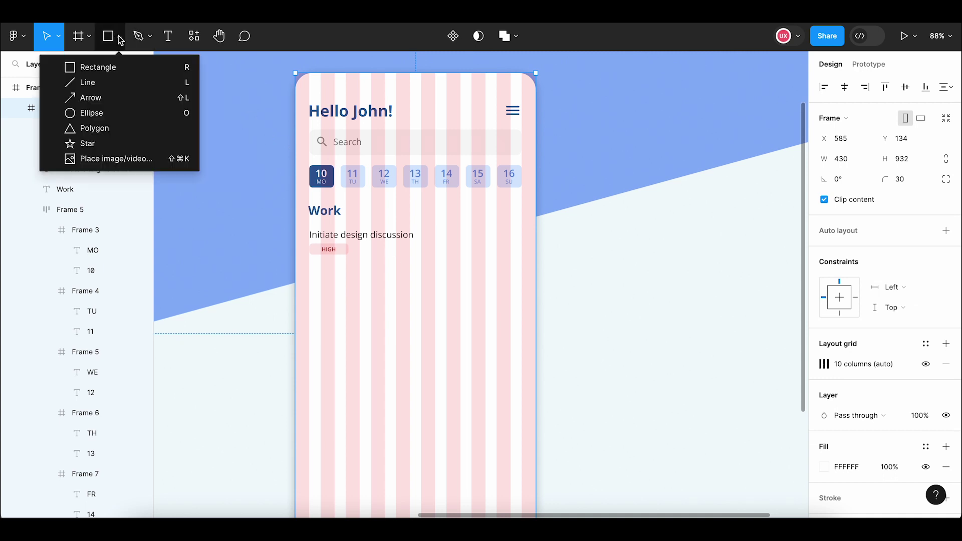
left_click(107, 67)
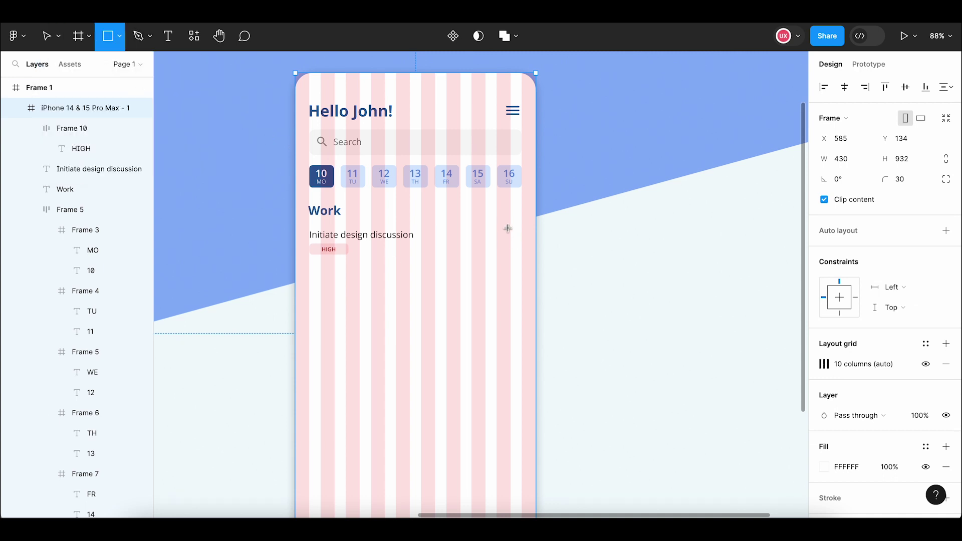
left_click_drag(508, 227, 521, 244)
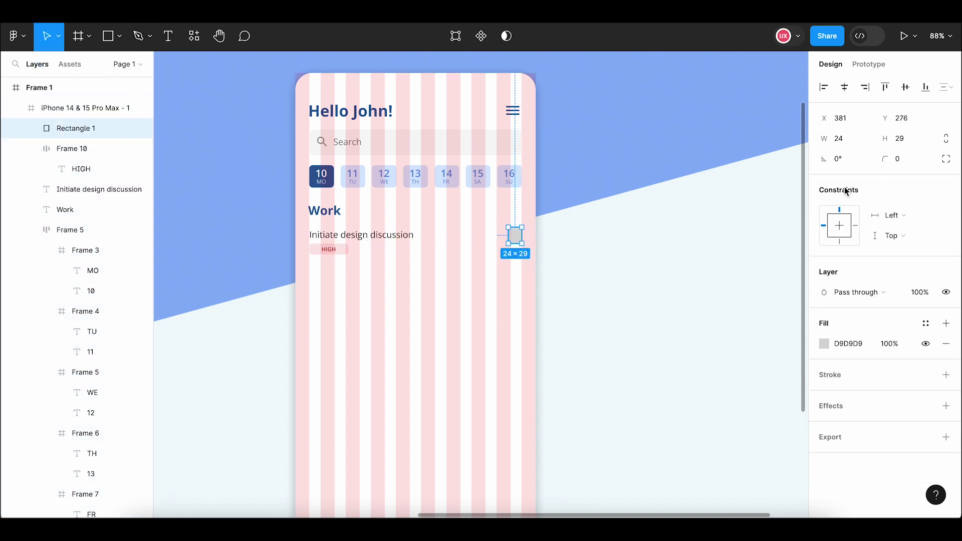
left_click(839, 140)
key("Tab")
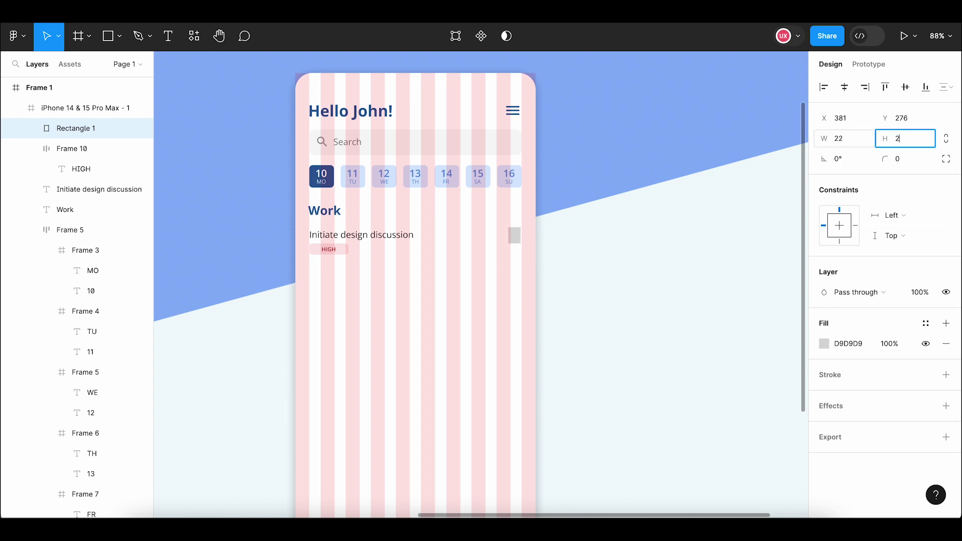
type("22")
key("Return")
Give the square a corner radius of 4 and align it with the task line.
left_click(907, 161)
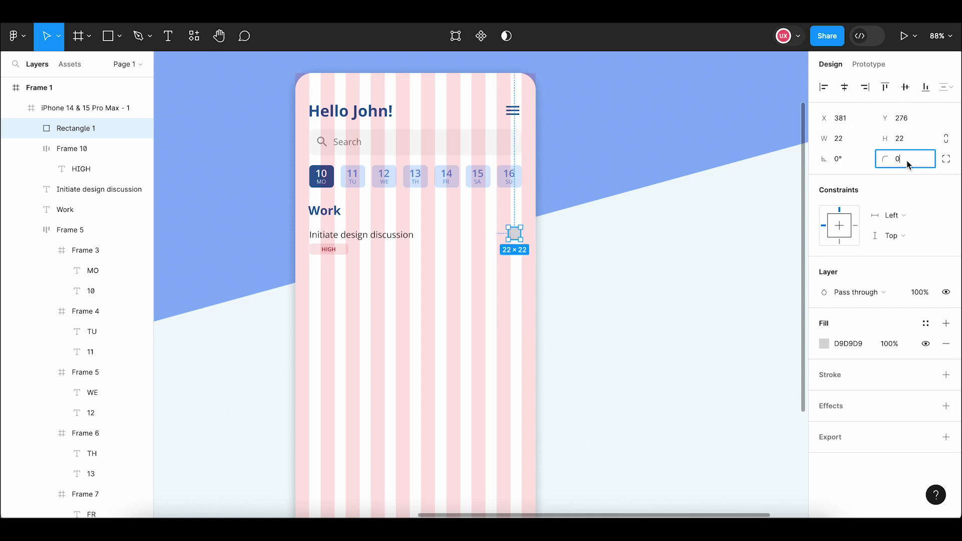
type("2")
key("Return")
key("Escape")
scroll(508, 262, "up", 5)
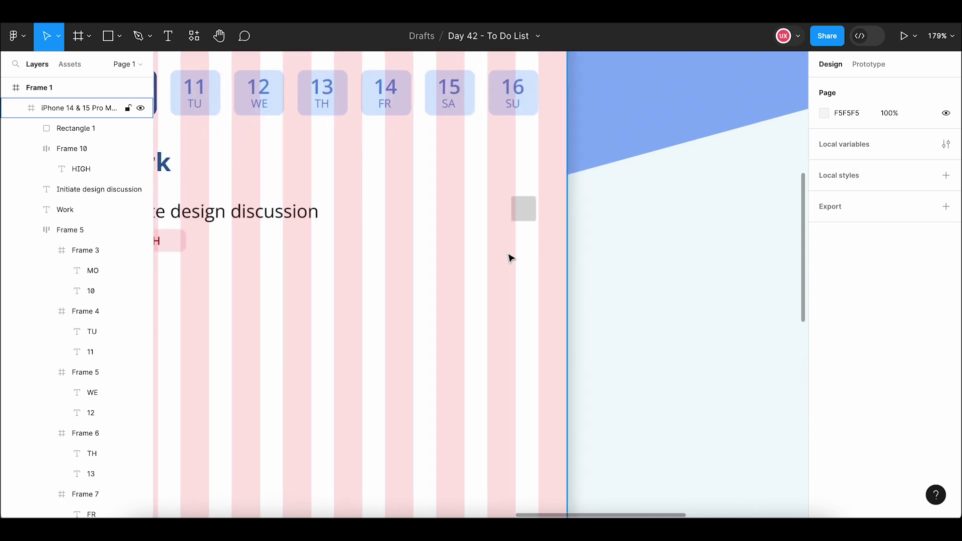
left_click(525, 209)
left_click_drag(521, 213, 524, 215)
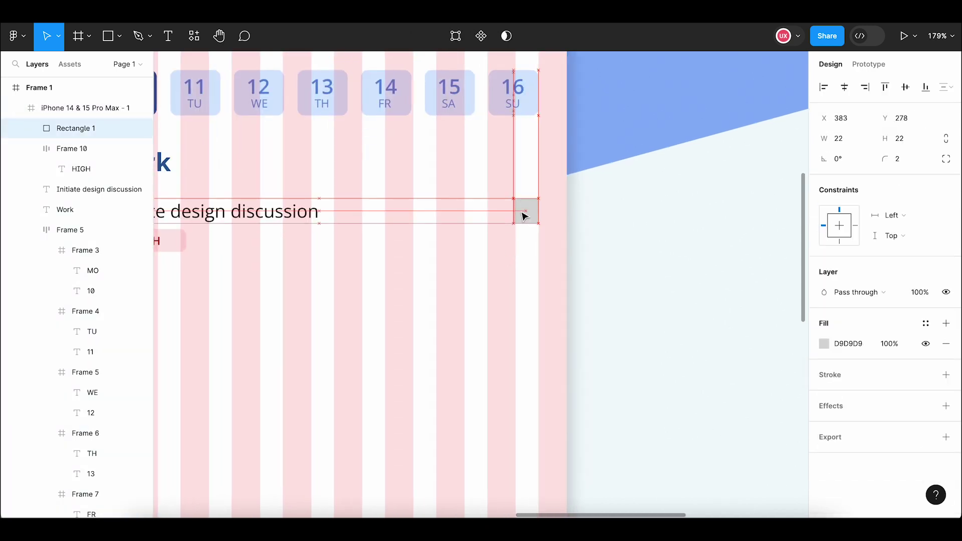
key("Escape")
left_click(526, 212)
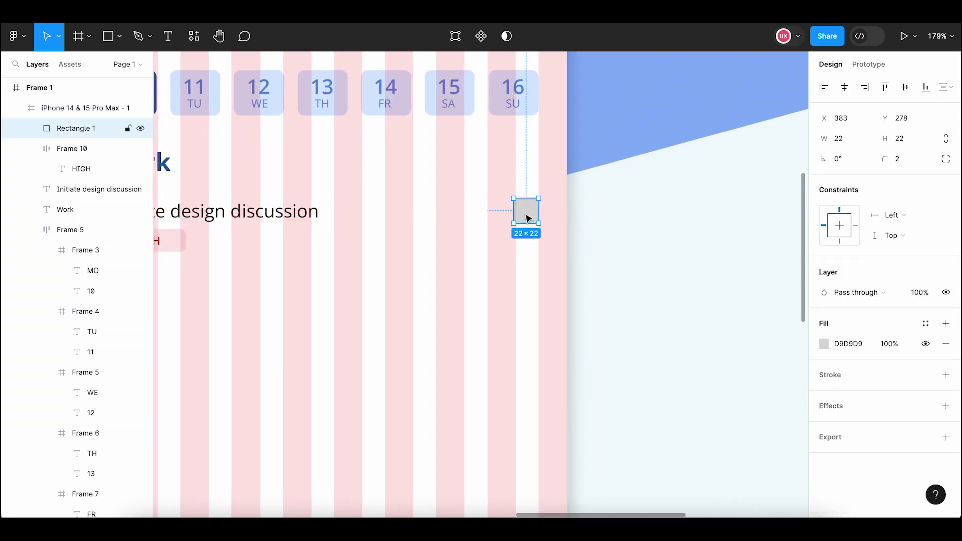
left_click(907, 165)
type("4")
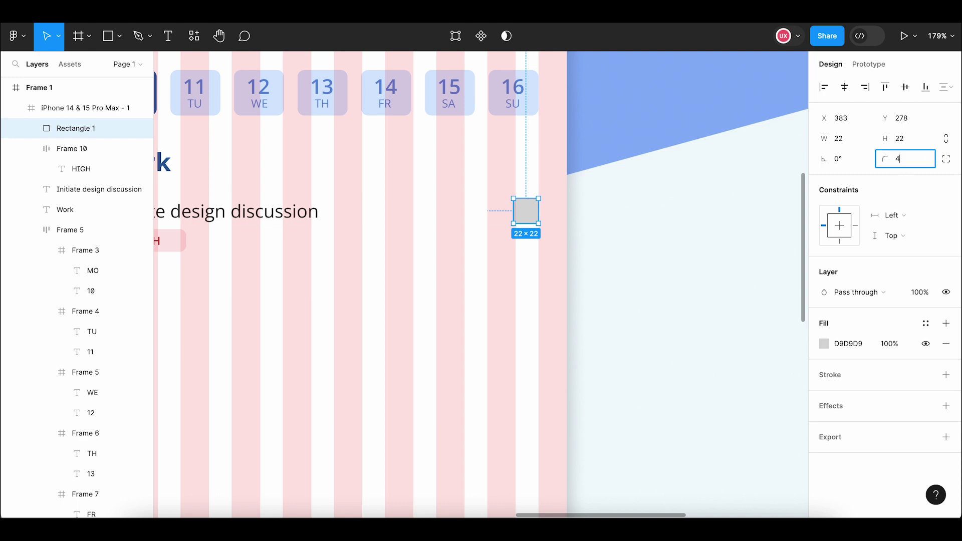
left_click(550, 242)
scroll(528, 223, "up", 3)
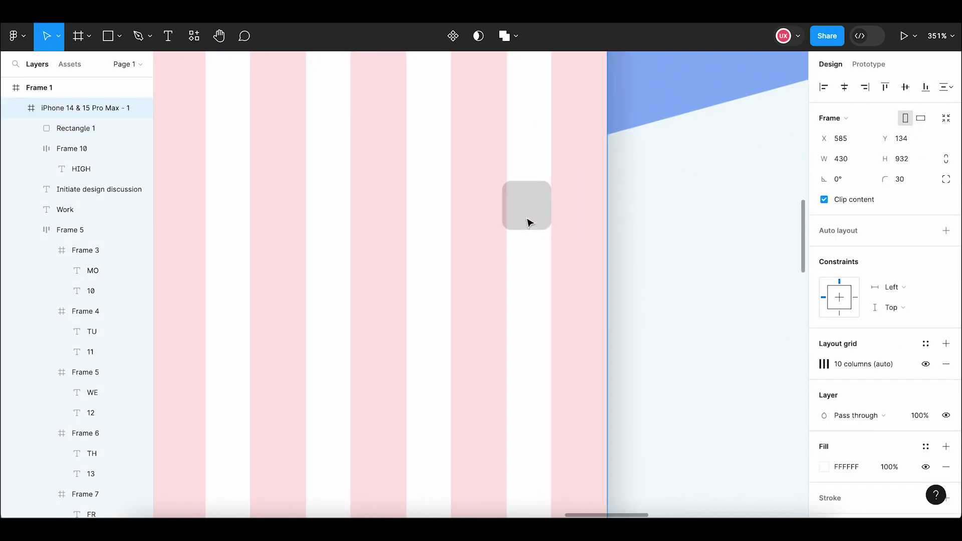
left_click(528, 221)
scroll(670, 292, "down", 5)
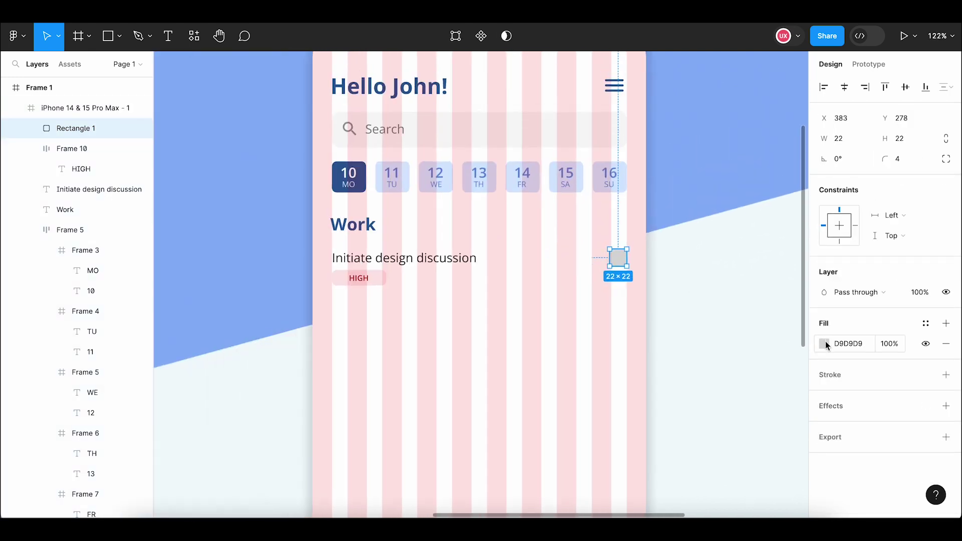
Fill the square with dark blue #2E5B9A sampled from the palette.
left_click(824, 343)
left_click(674, 369)
scroll(342, 397, "down", 5)
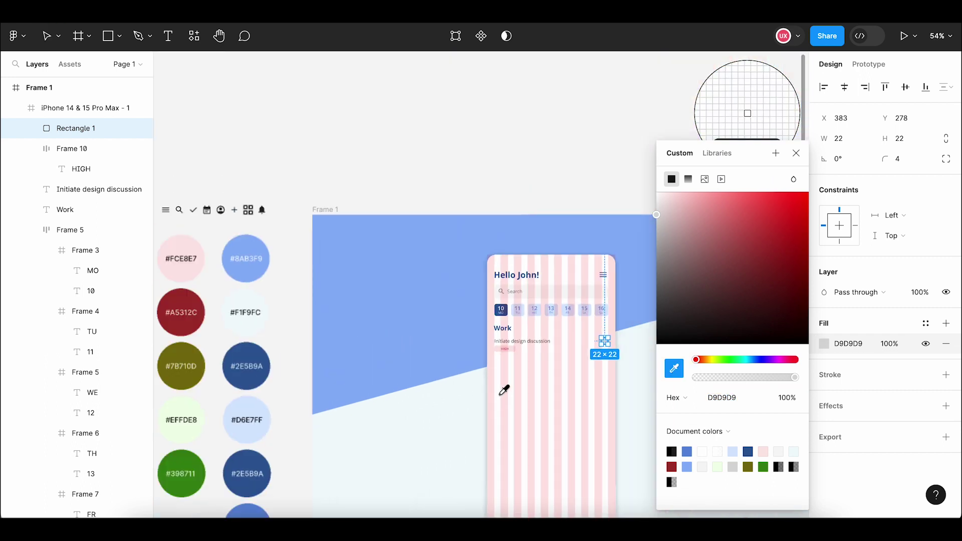
scroll(335, 390, "left", 2)
scroll(301, 369, "up", 3)
left_click(307, 319)
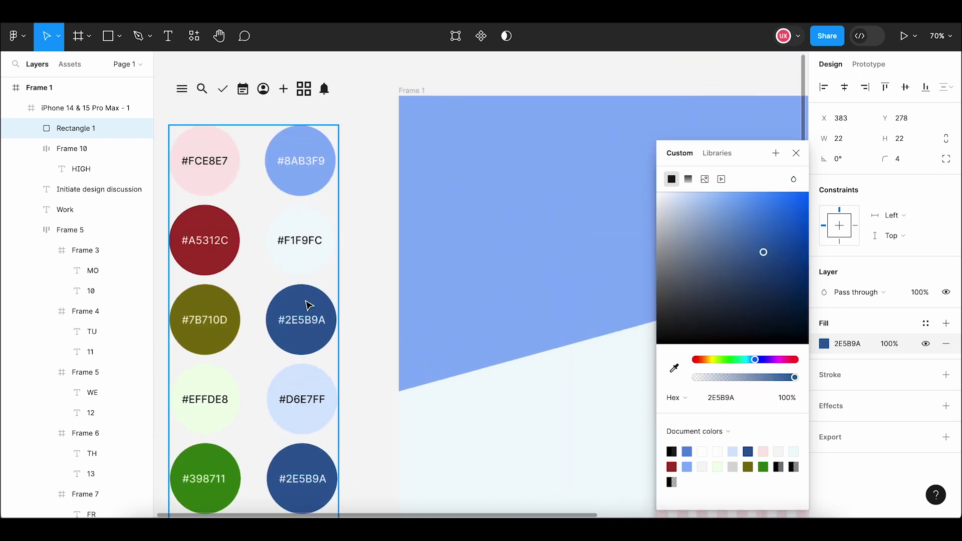
scroll(307, 305, "down", 3)
scroll(506, 316, "right", 2)
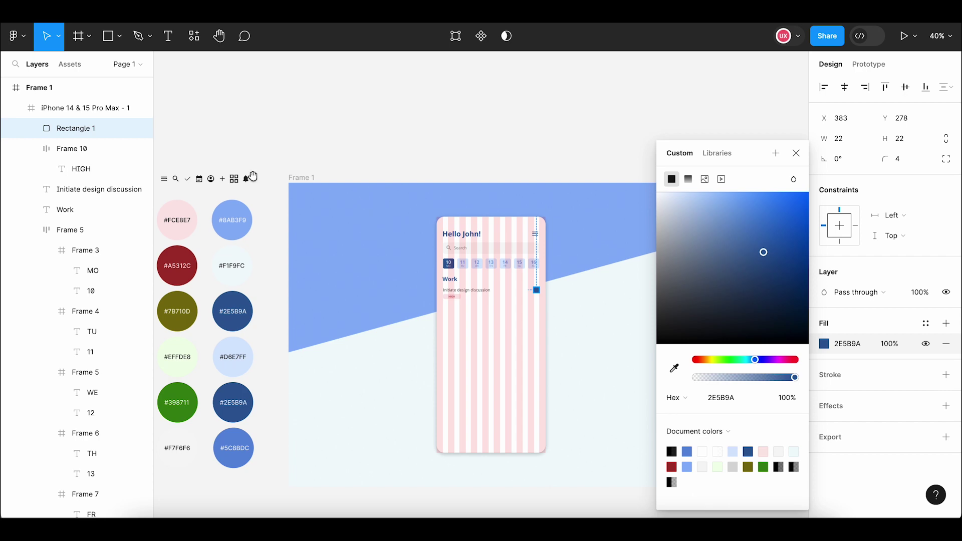
scroll(253, 176, "left", 2)
scroll(281, 180, "up", 5)
left_click(288, 183)
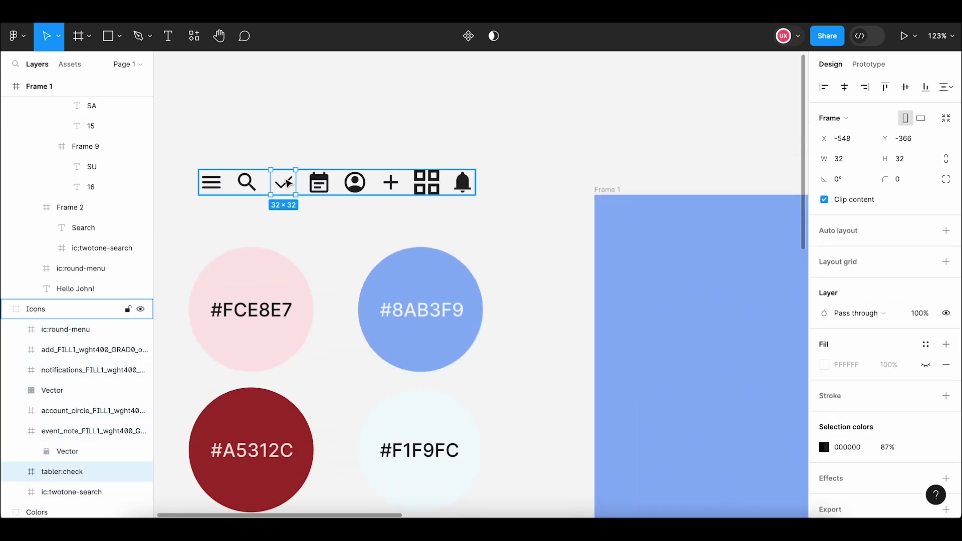
Paste the tabler:check icon onto the blue square and size it 22×22.
scroll(546, 335, "down", 4)
scroll(601, 348, "right", 4)
scroll(575, 382, "up", 2)
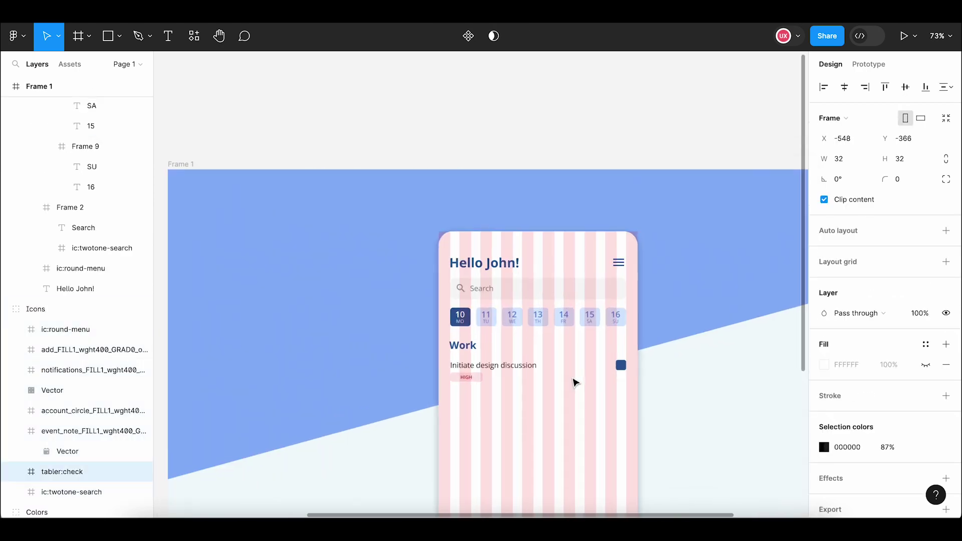
scroll(573, 375, "up", 5)
scroll(536, 320, "up", 2)
scroll(528, 309, "up", 2)
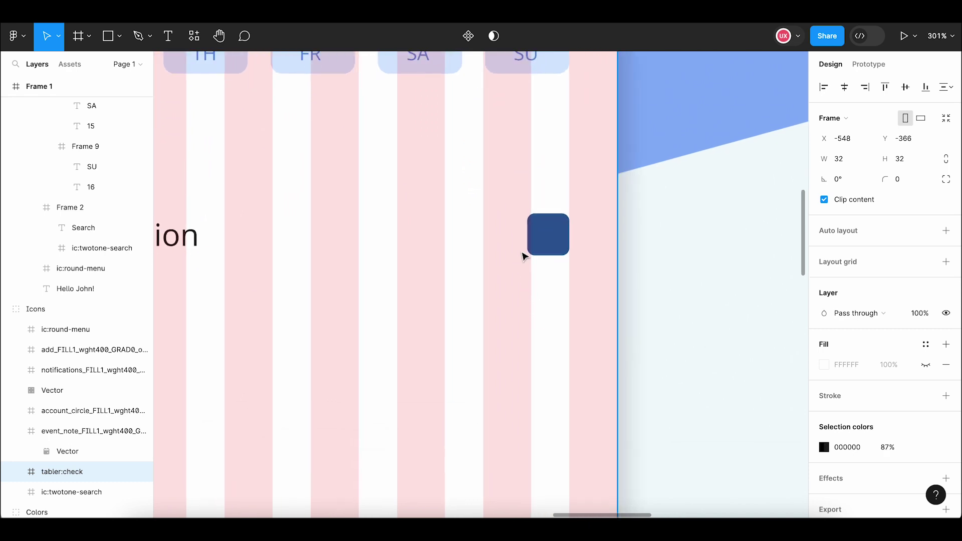
left_click(549, 231)
right_click(548, 231)
left_click(573, 142)
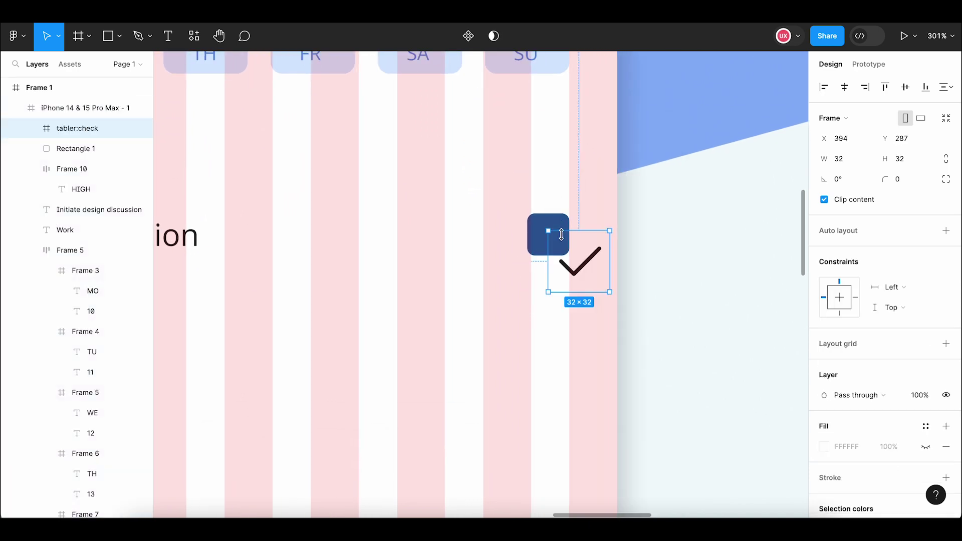
left_click_drag(576, 267, 546, 240)
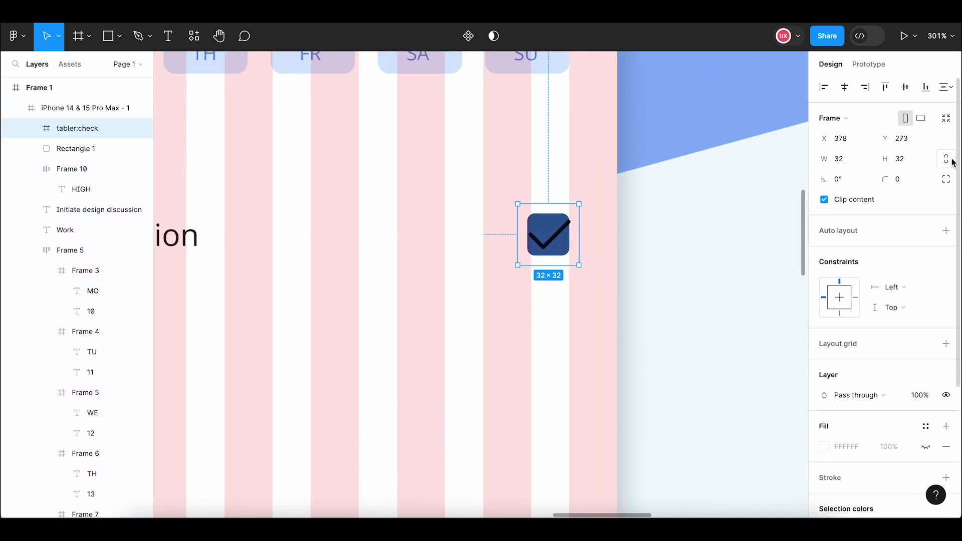
left_click(847, 159)
type("22")
key("Return")
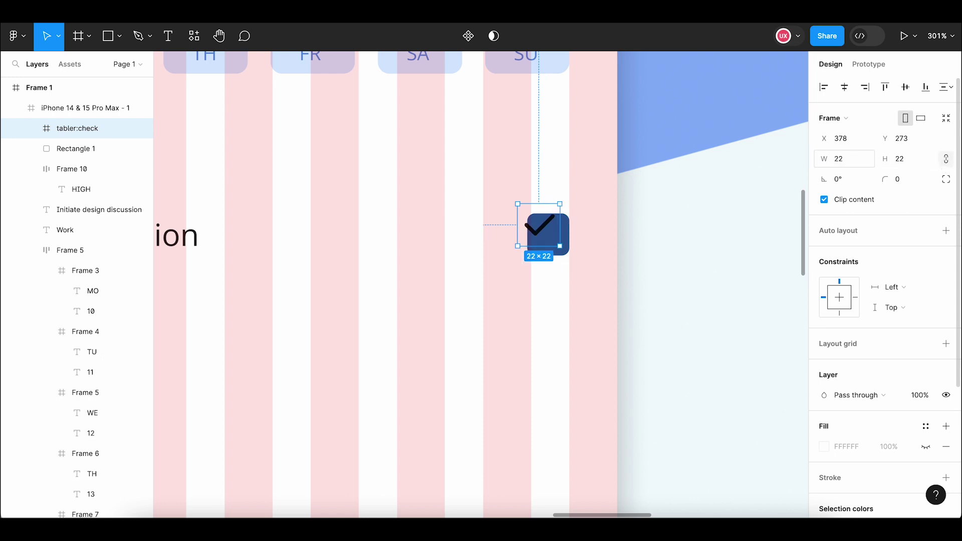
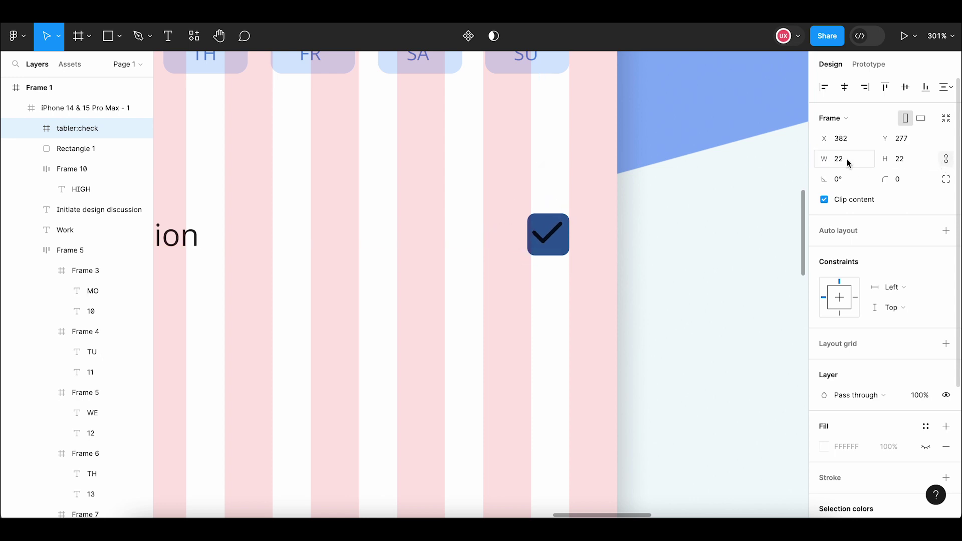
Set the tabler:check icon's width to 18.
type("8")
key("Return")
scroll(941, 350, "down", 4)
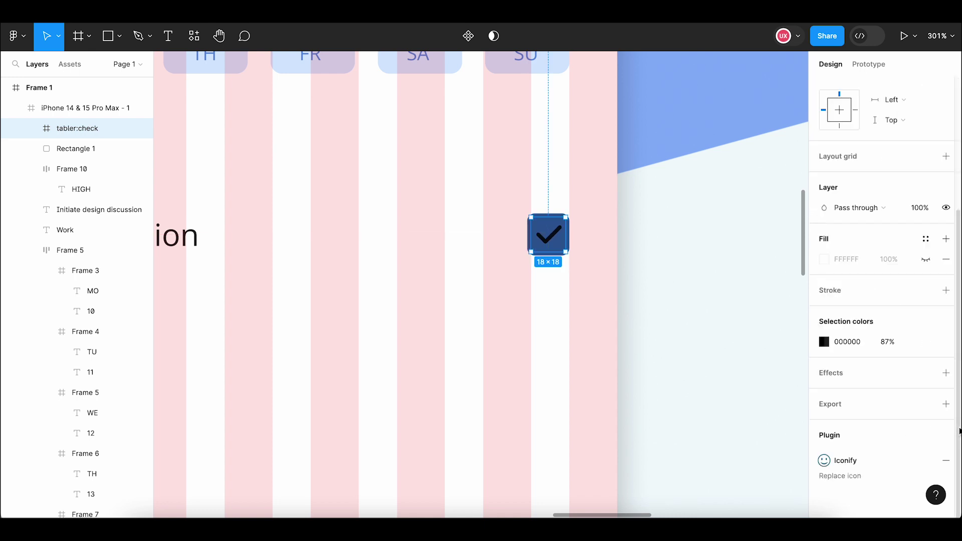
Make the checkmark colour FFFFFF at 100% opacity.
left_click(823, 342)
type("ffffff")
key("Return")
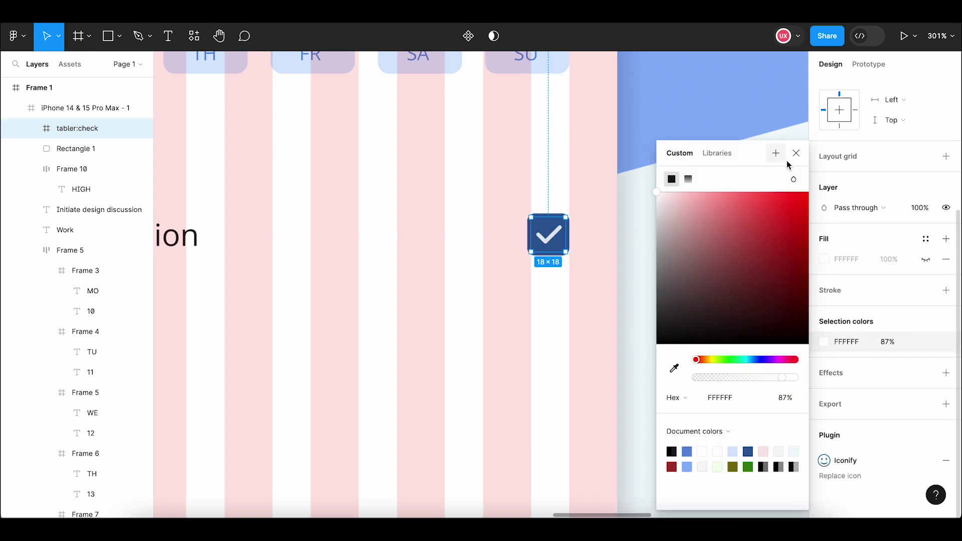
left_click(796, 153)
left_click(890, 342)
type("0")
key("Return")
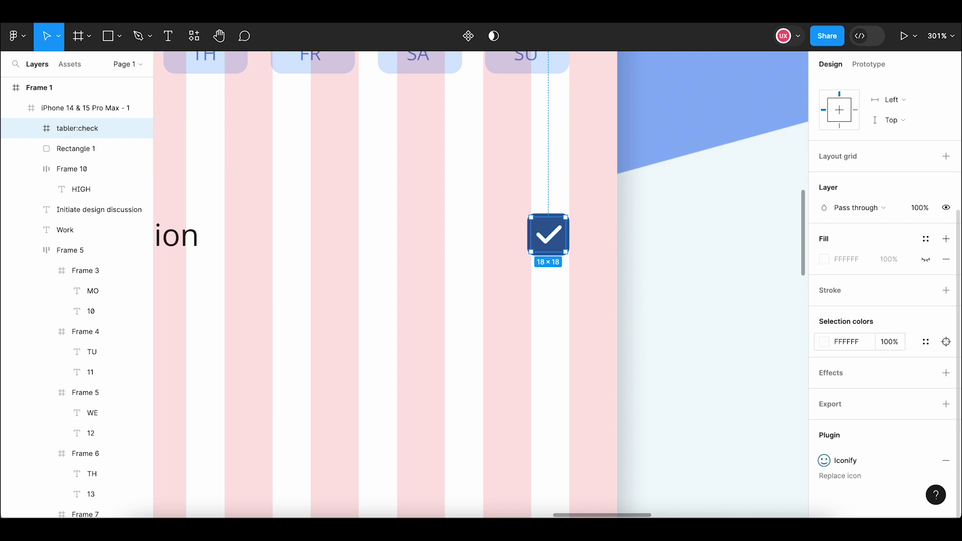
left_click(471, 357)
Group the first task's title, HIGH tag and checkbox into one group.
scroll(555, 333, "down", 5)
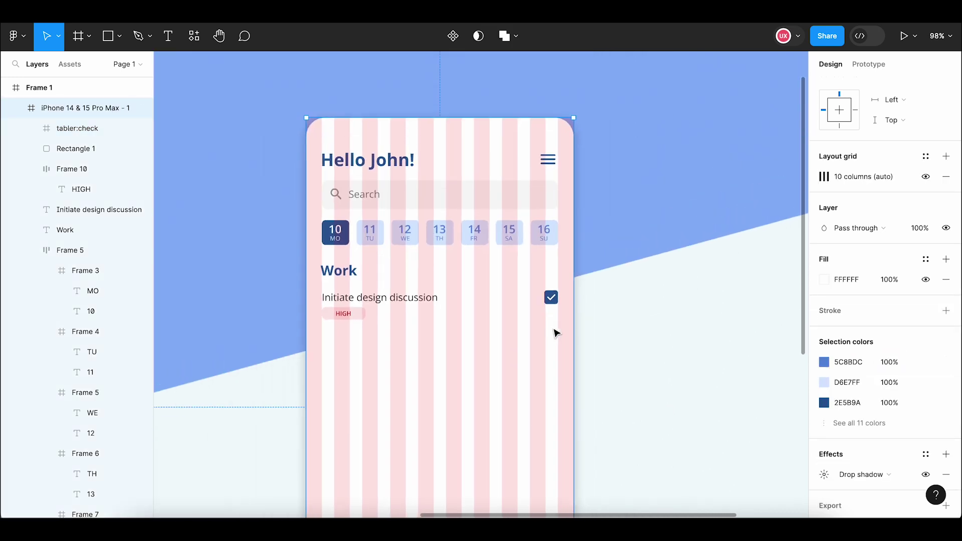
scroll(533, 333, "down", 1)
scroll(349, 251, "up", 1)
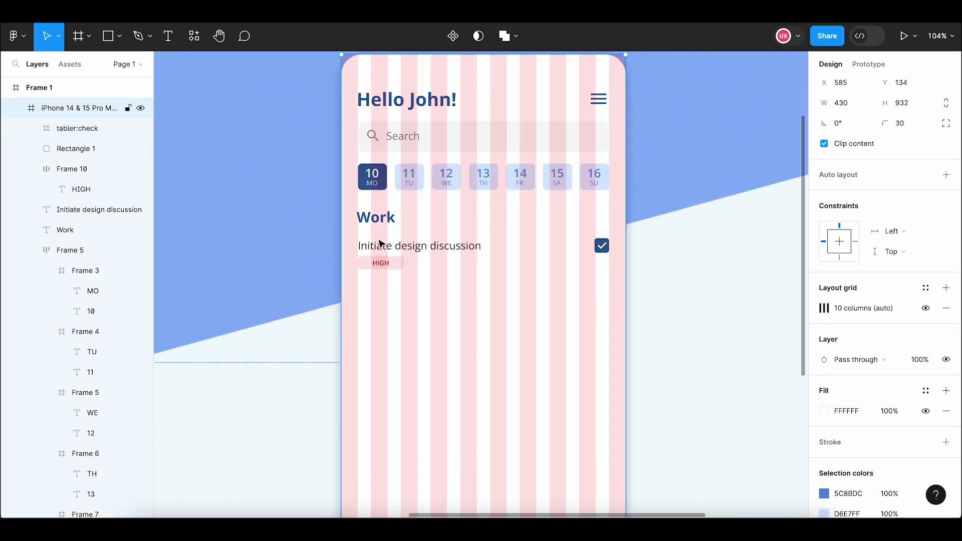
left_click(389, 245)
left_click(382, 262, "shift")
left_click(603, 246, "shift")
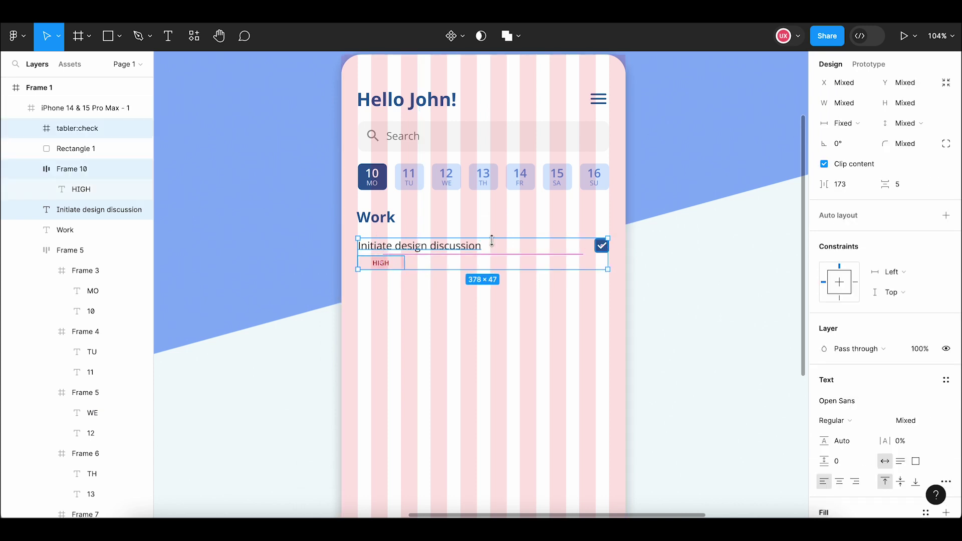
right_click(504, 251)
left_click(543, 271)
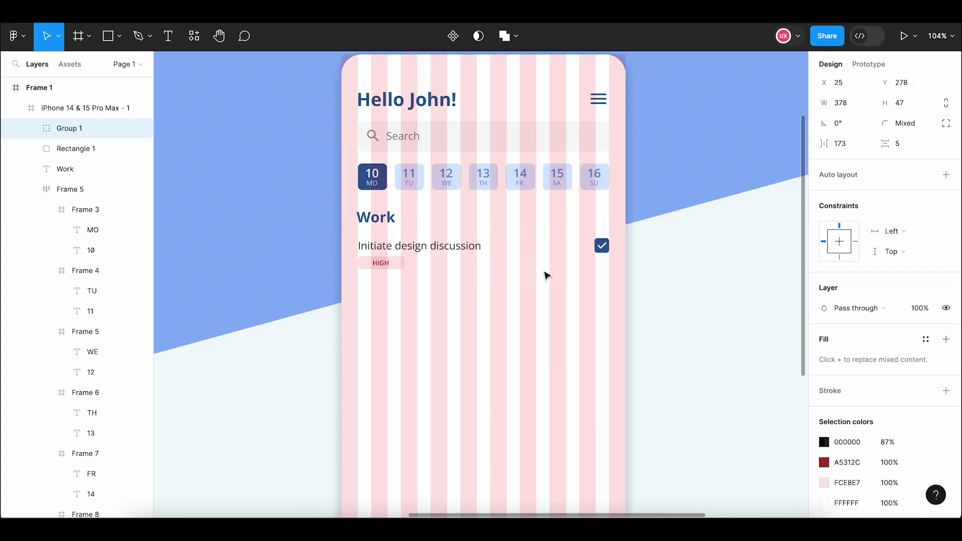
Copy the task group, paste it onto the phone screen and place it below the first task.
left_click(456, 310)
left_click_drag(456, 310, 410, 275)
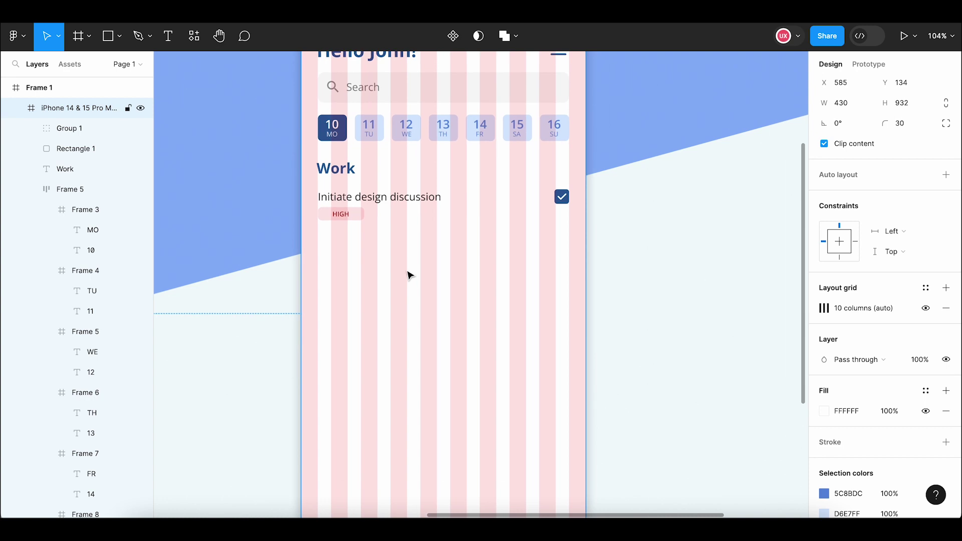
left_click(344, 200)
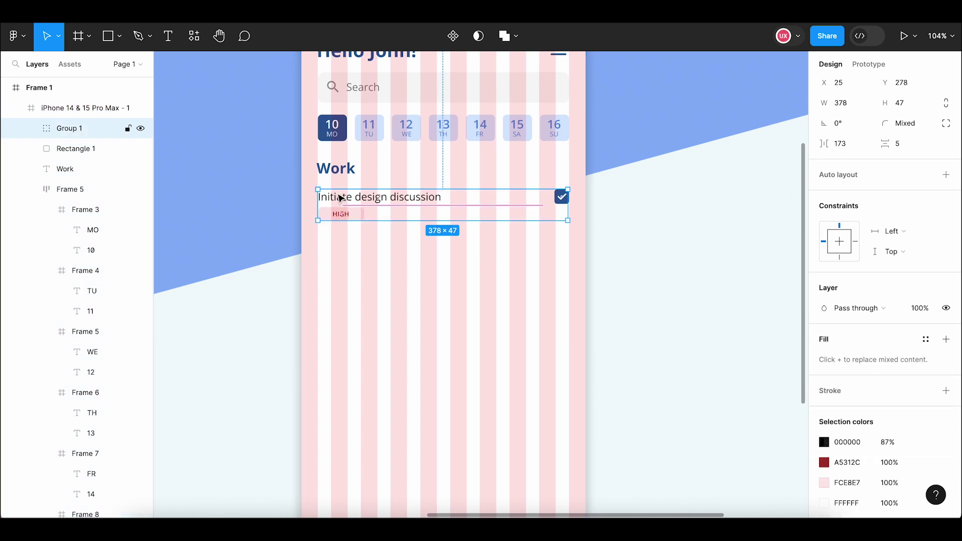
right_click(74, 129)
left_click(91, 141)
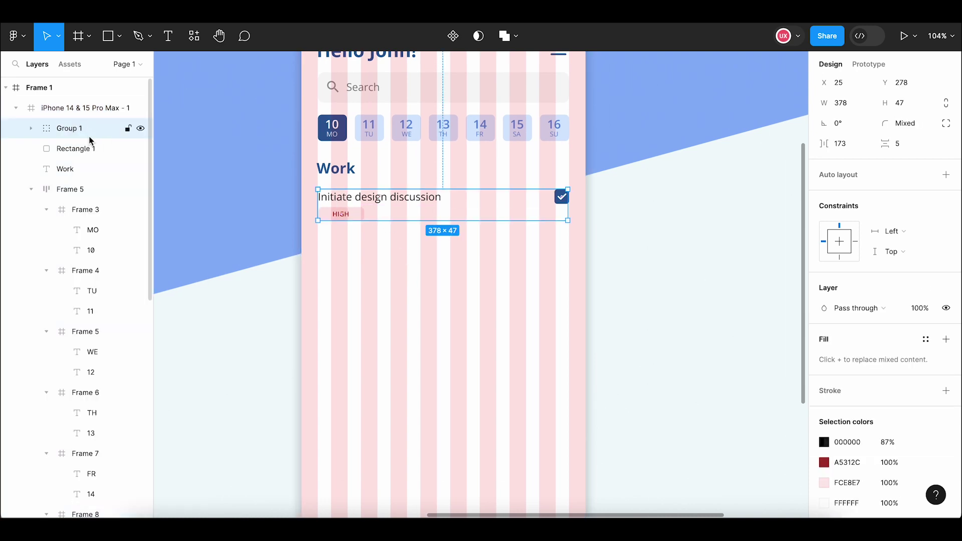
left_click(78, 110)
right_click(79, 110)
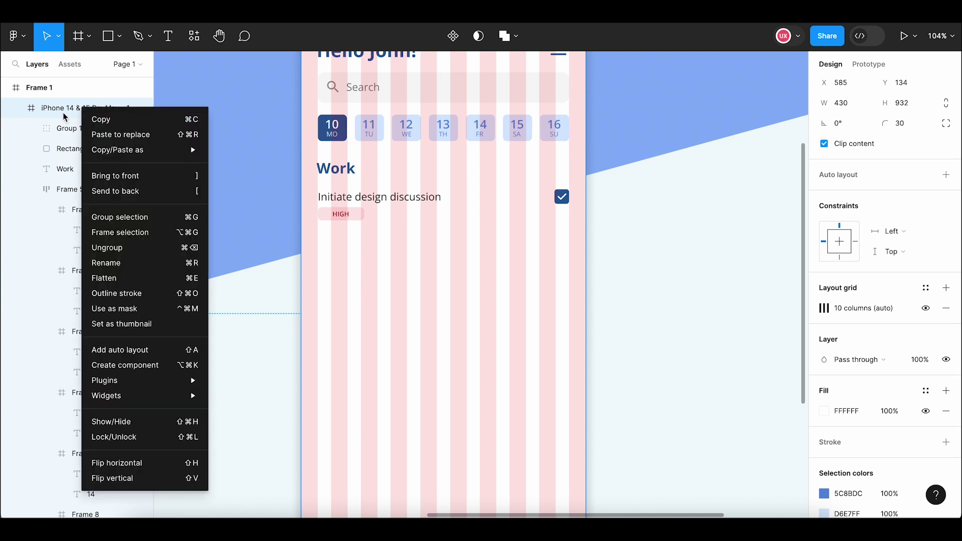
left_click(70, 125)
left_click(78, 107)
right_click(349, 236)
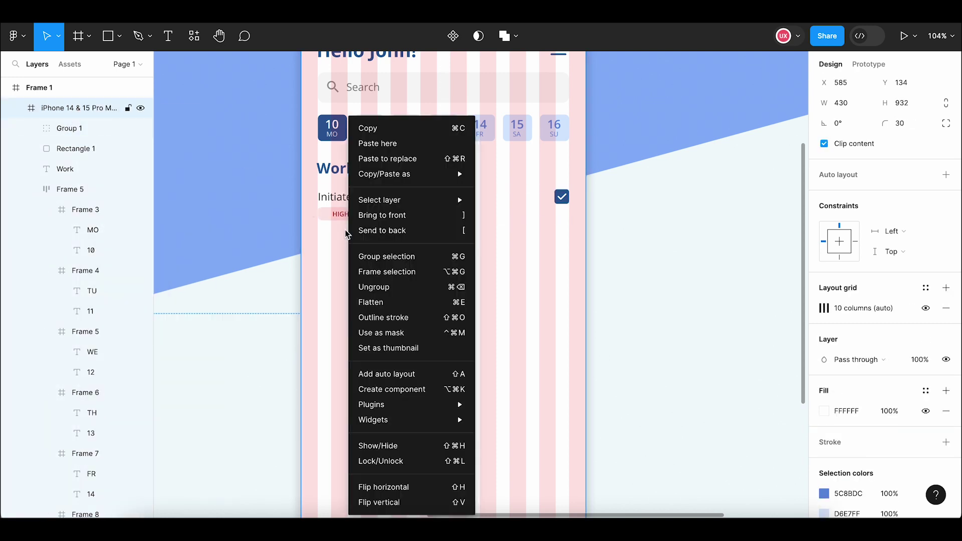
left_click(382, 142)
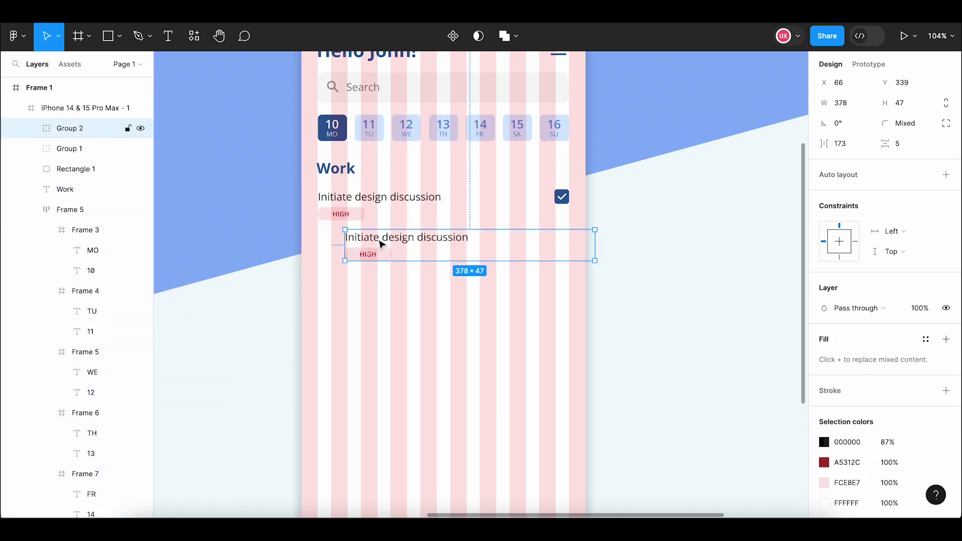
left_click_drag(381, 244, 358, 250)
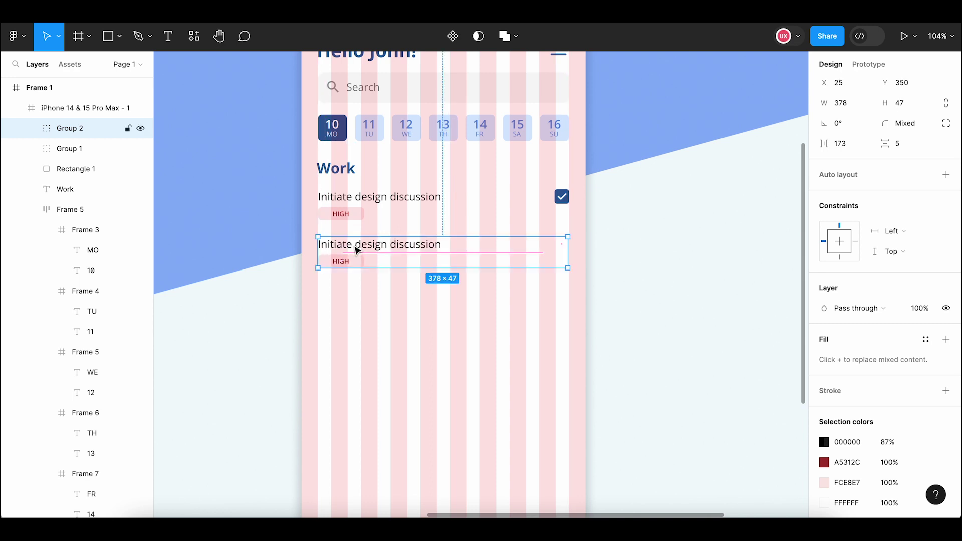
scroll(357, 252, "up", 5)
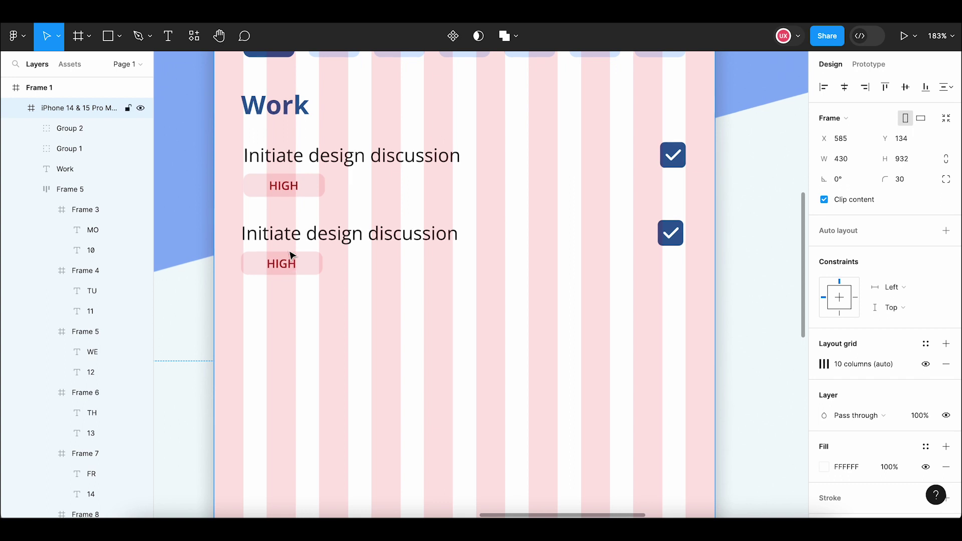
Change the duplicated task's title text to 'Meeting with team'.
left_click(294, 248)
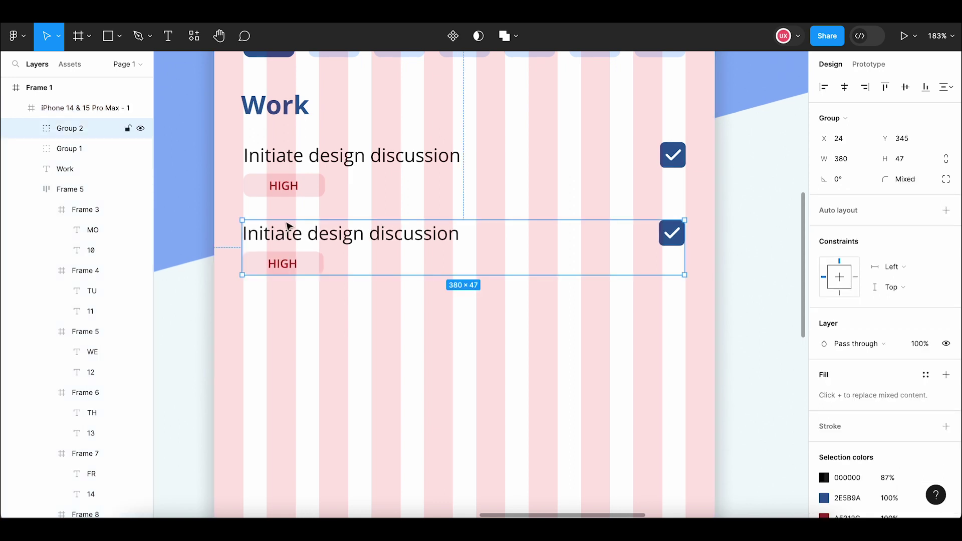
double_click(288, 234)
type("Meeting with team")
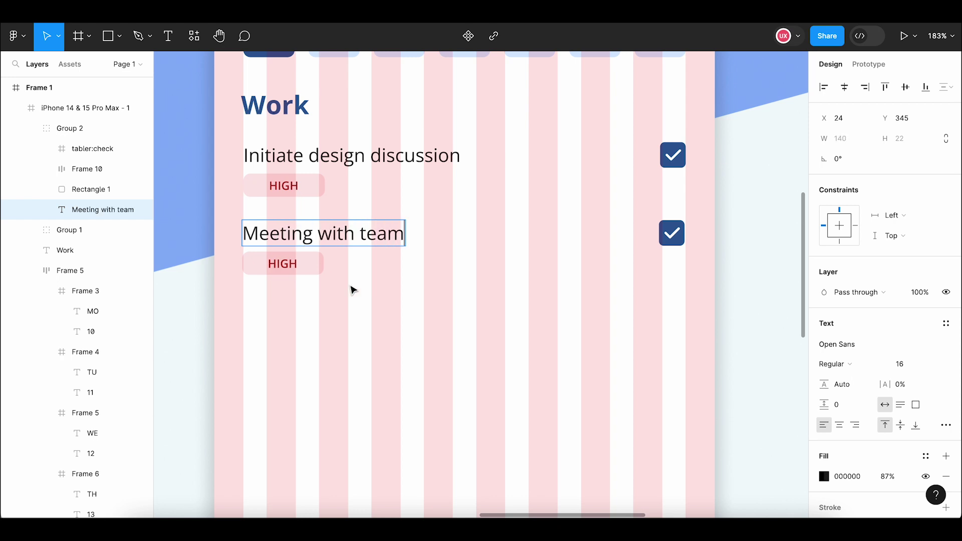
key("Escape")
left_click(380, 313)
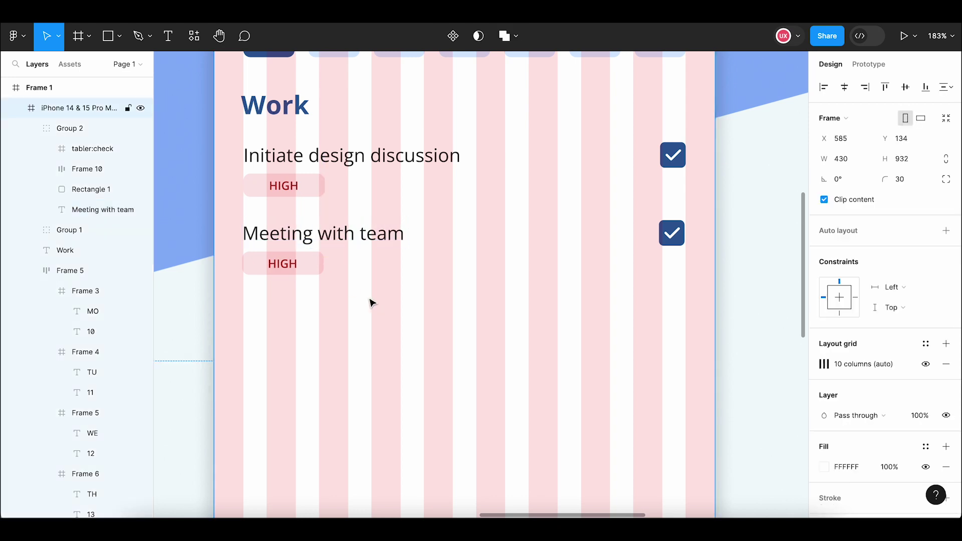
left_click(289, 267)
double_click(289, 268)
scroll(290, 268, "up", 5)
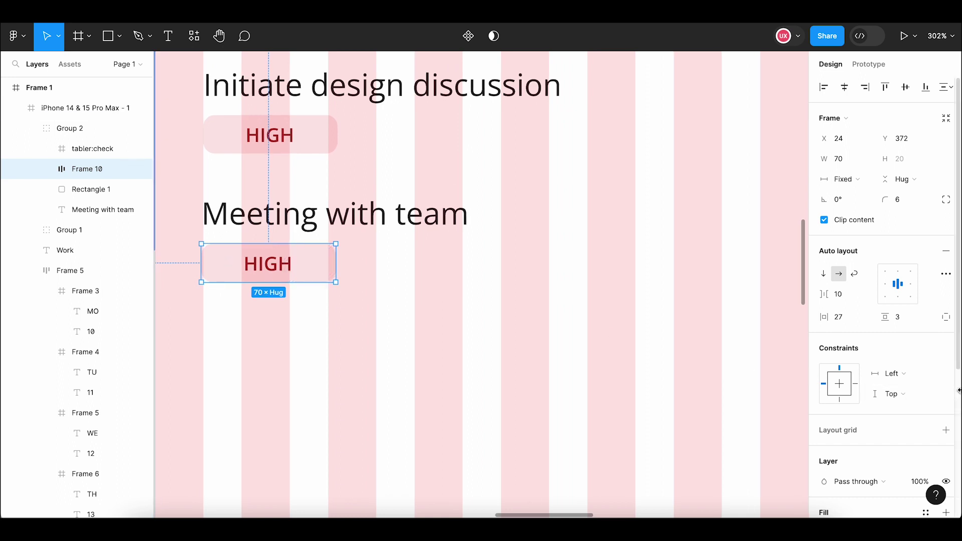
Set the second task's tag background fill to pale yellow FAF5C5.
left_click_drag(958, 247, 958, 397)
left_click(856, 303)
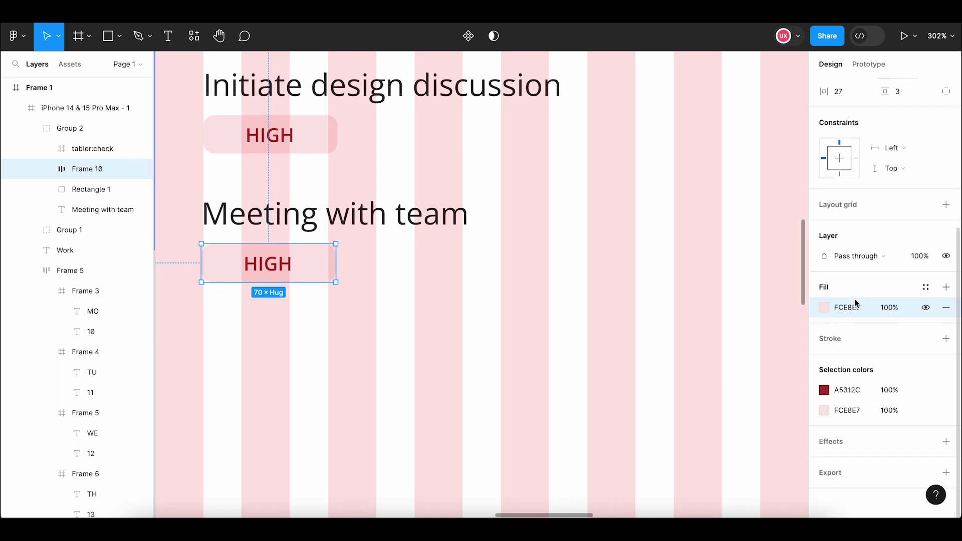
left_click(857, 306)
type("FAF5C5")
key("Return")
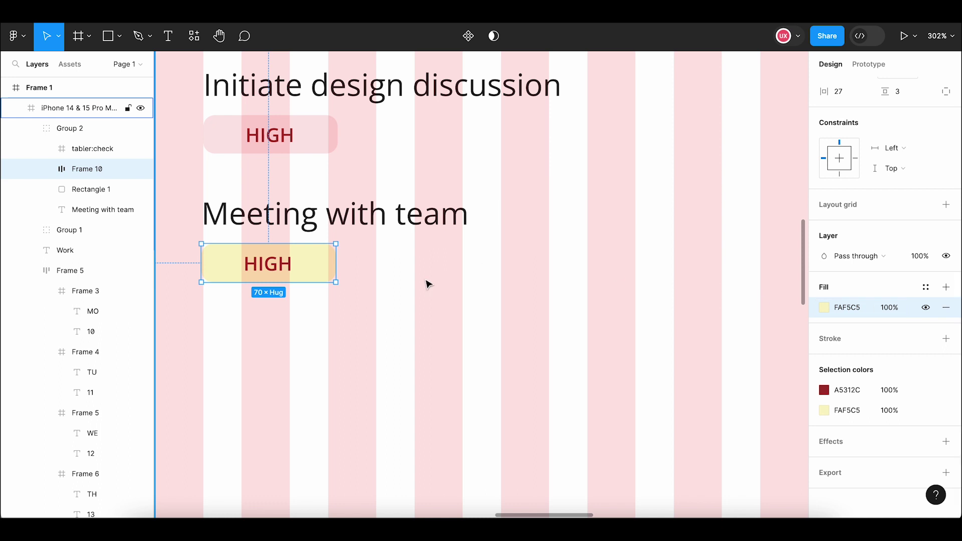
Color the tag's label text olive 7B710D using the eyedropper.
double_click(279, 261)
left_click(824, 380)
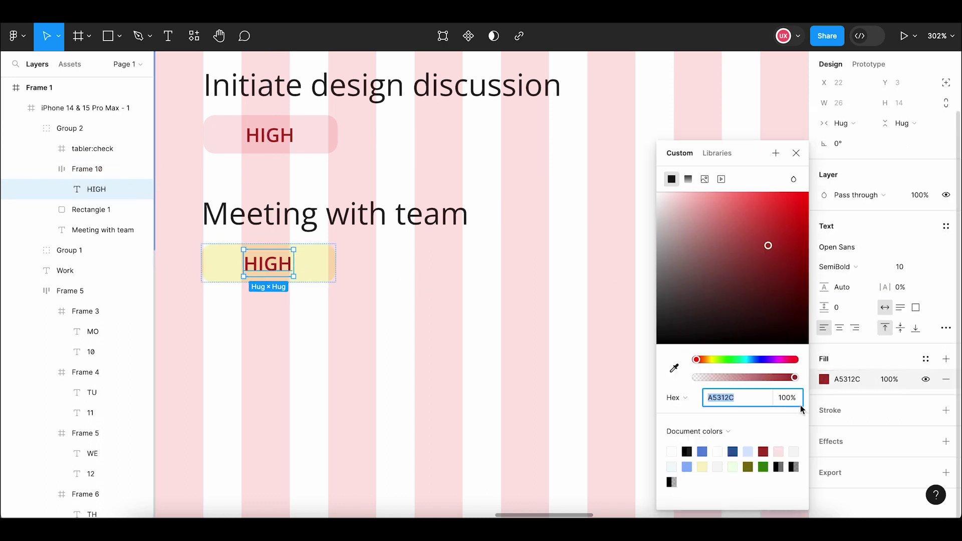
left_click(674, 369)
scroll(496, 334, "down", 5, "ctrl")
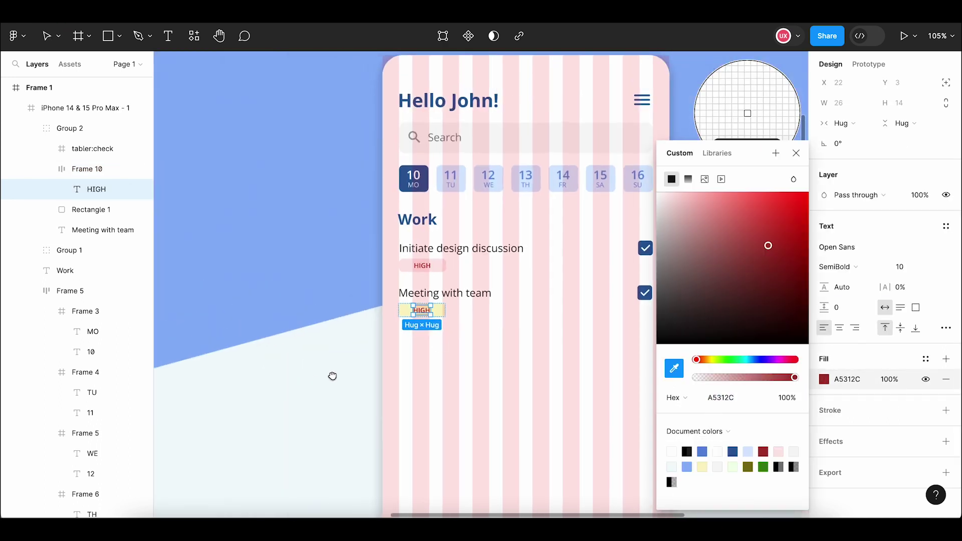
scroll(450, 354, "down", 3, "ctrl")
left_click_drag(267, 407, 444, 344)
left_click(288, 255)
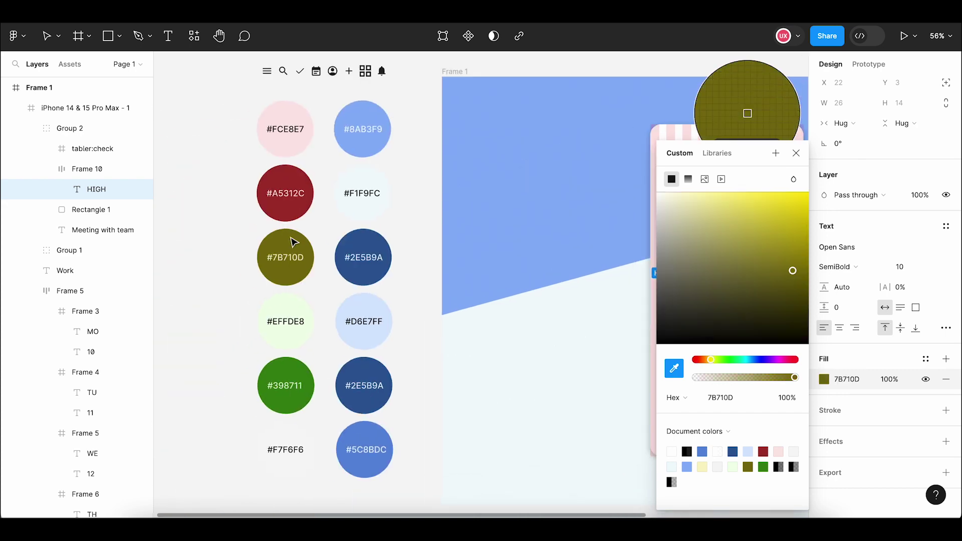
scroll(410, 289, "down", 2, "ctrl")
left_click_drag(541, 326, 418, 326)
scroll(480, 278, "up", 5, "ctrl")
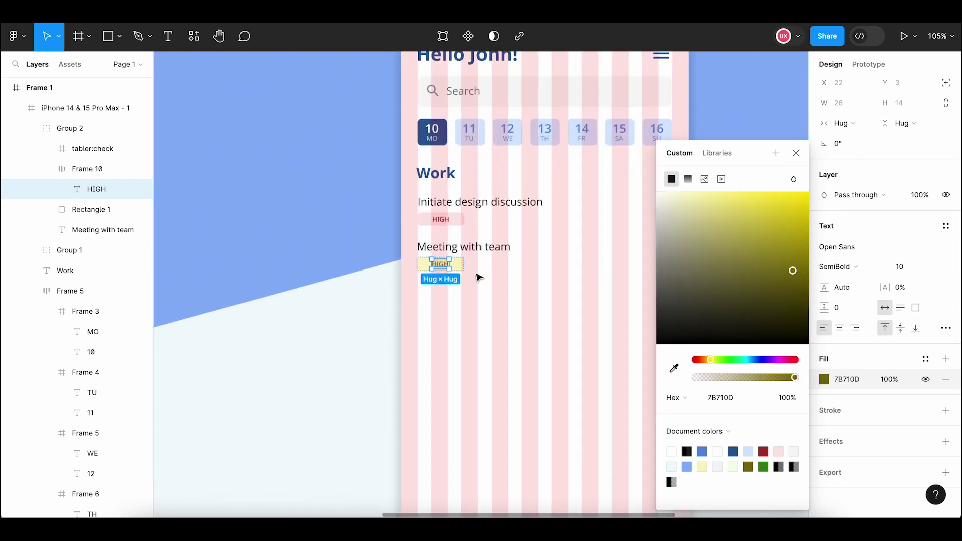
scroll(480, 278, "up", 3, "ctrl")
left_click(493, 287)
left_click_drag(493, 287, 344, 285)
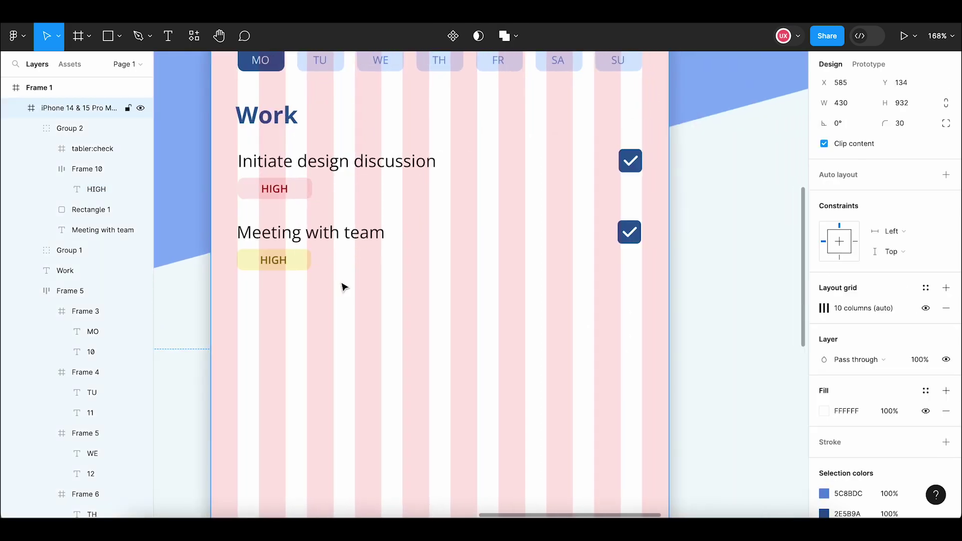
scroll(267, 260, "up", 1, "ctrl")
scroll(273, 269, "up", 4, "ctrl")
Change the tag's label from HIGH to MEDIUM.
left_click(280, 273)
double_click(278, 271)
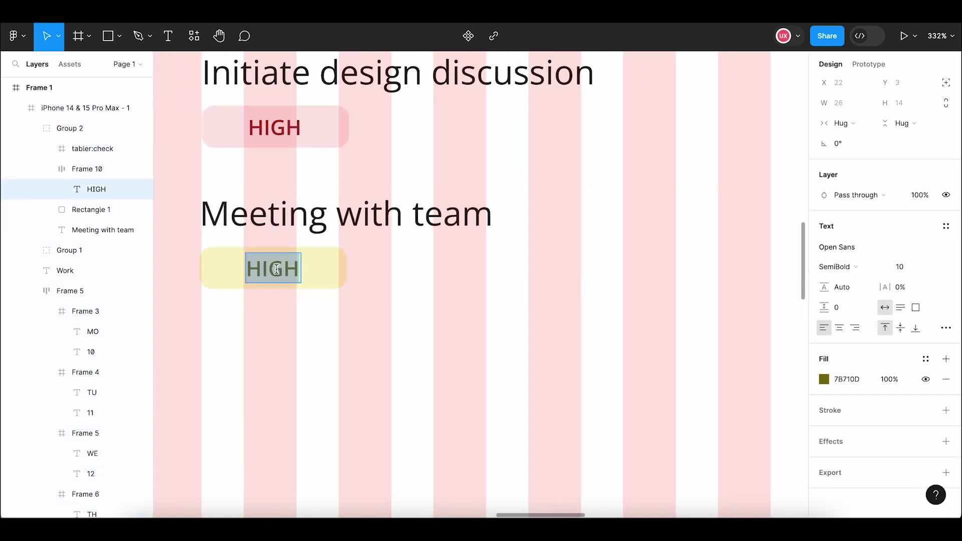
type("MEDIUM")
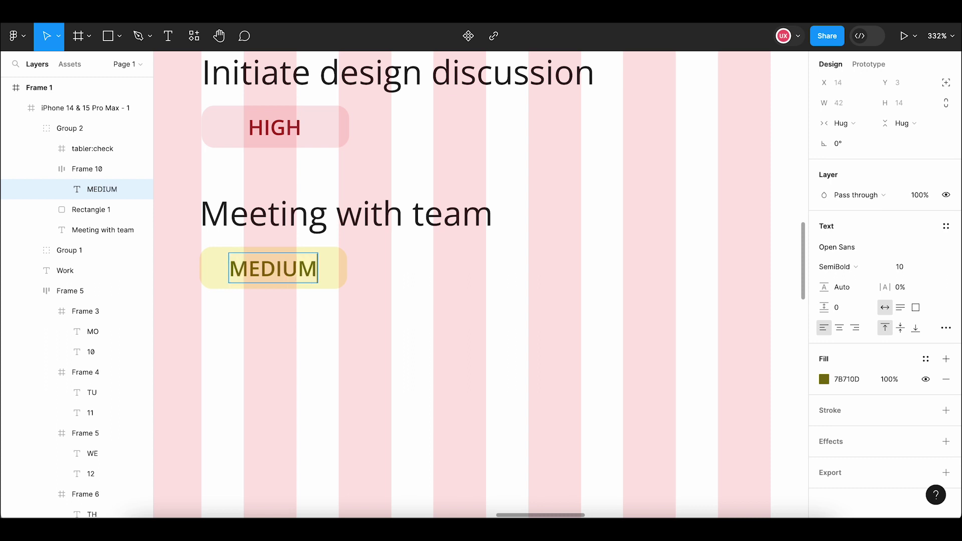
key("Escape")
key("Escape")
key("Escape")
key("Escape")
scroll(325, 350, "down", 4, "ctrl")
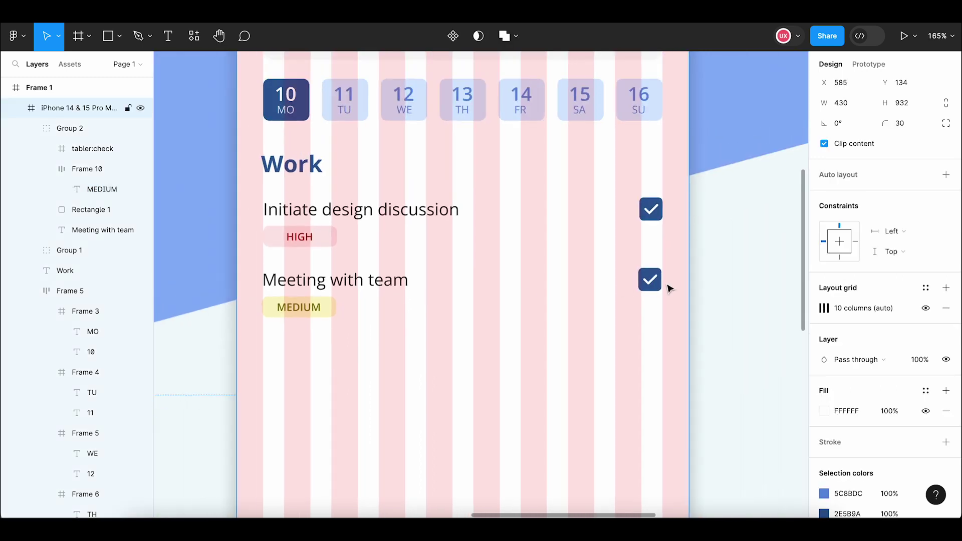
Hide the tabler:check icon in the Meeting with team checkbox.
left_click(660, 282)
scroll(651, 300, "up", 3, "ctrl")
double_click(651, 293)
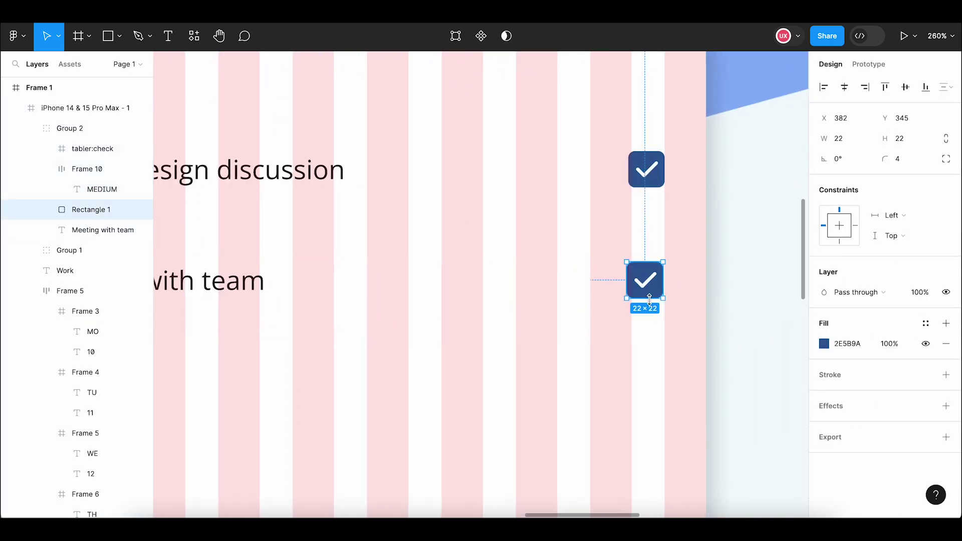
left_click(91, 153)
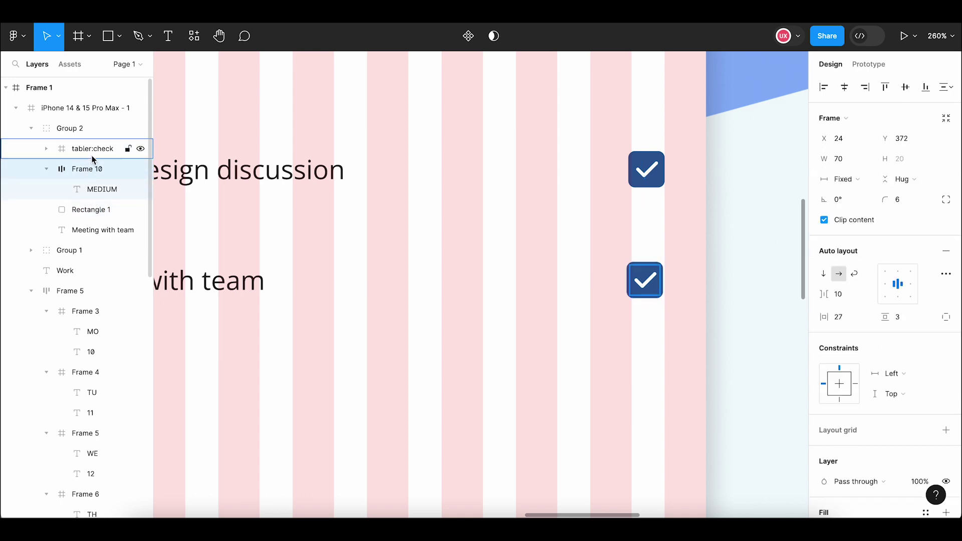
left_click(140, 150)
Fill the second task's checkbox with pale blue D6E7FF via the eyedropper.
left_click(688, 290)
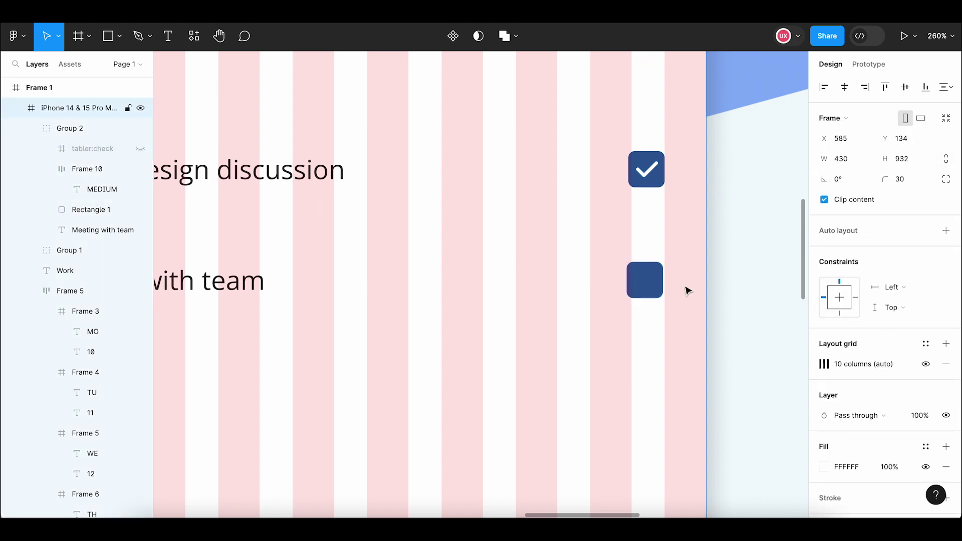
double_click(655, 289)
left_click(823, 344)
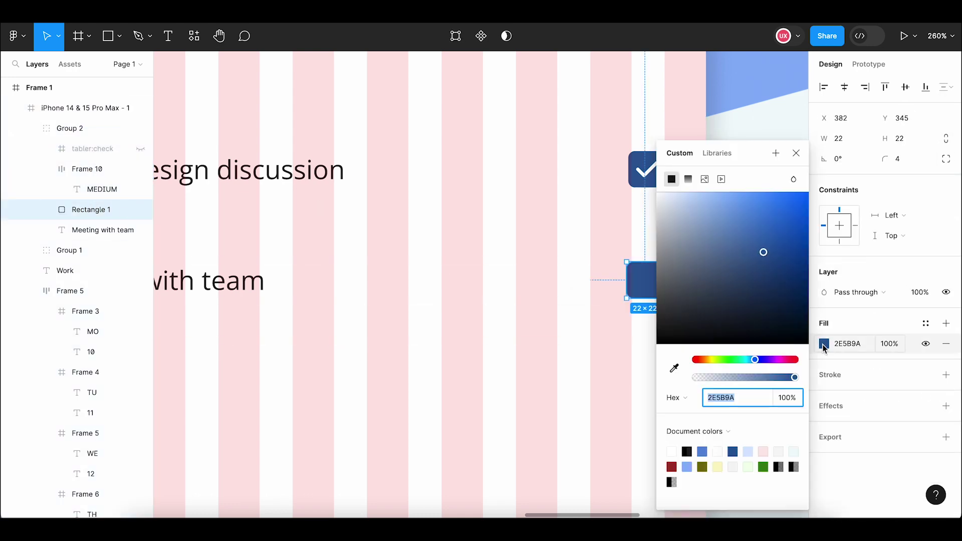
left_click(676, 366)
scroll(434, 344, "down", 5)
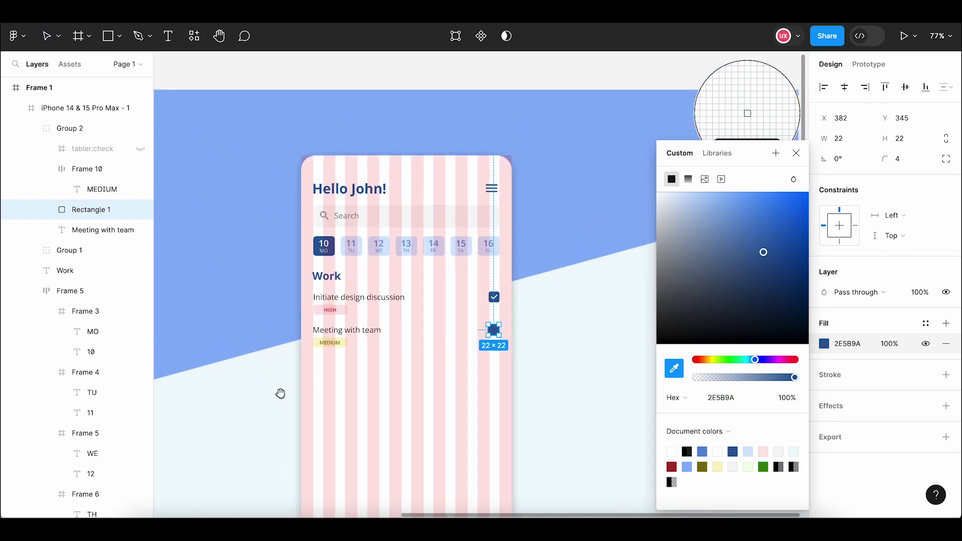
left_click_drag(279, 393, 464, 308)
scroll(464, 309, "down", 3)
left_click(274, 312)
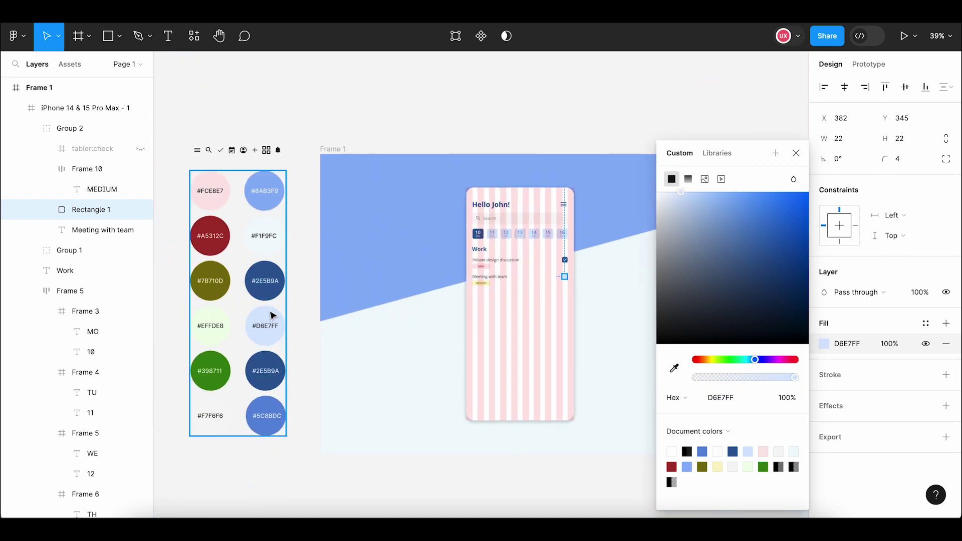
left_click(596, 306)
scroll(595, 305, "up", 5)
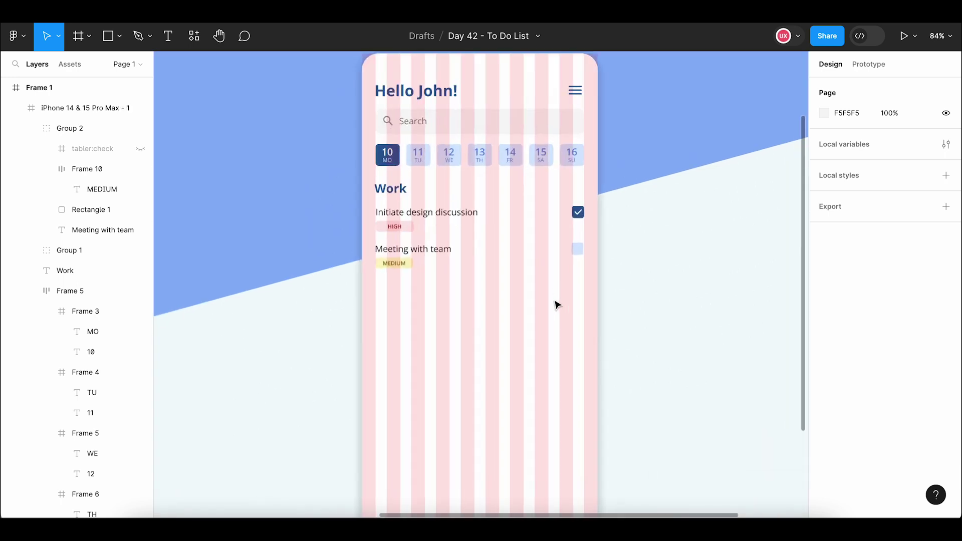
scroll(556, 301, "up", 2)
Hide the phone frame's pink column layout grid.
left_click(551, 305)
scroll(551, 304, "down", 2)
scroll(551, 304, "down", 1)
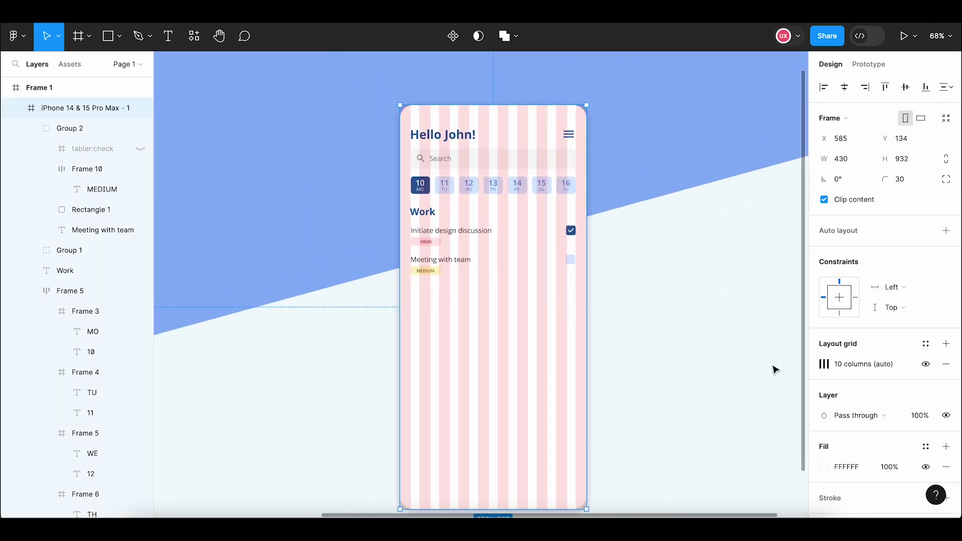
left_click(924, 364)
scroll(533, 350, "up", 1)
Duplicate the Meeting with team row and place the copy below it.
scroll(423, 204, "up", 1)
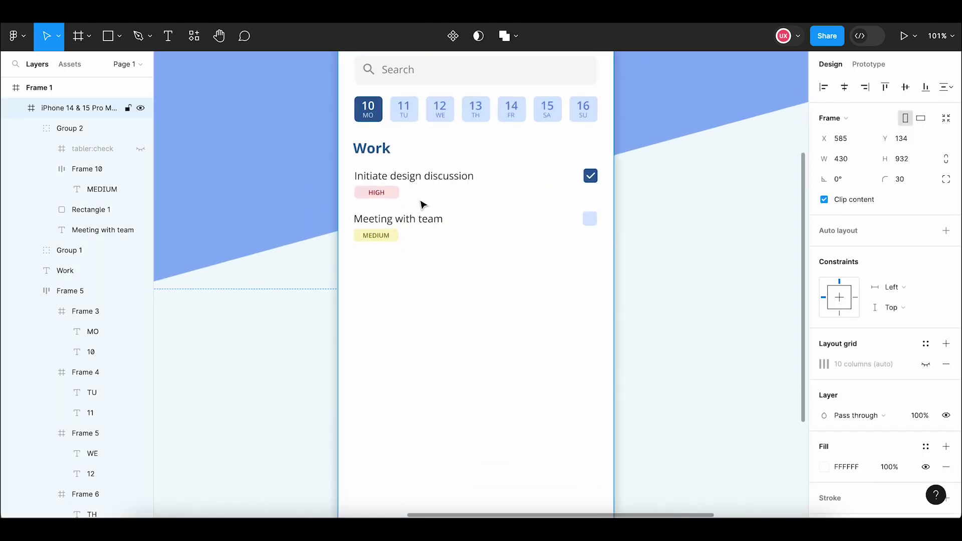
left_click(419, 224)
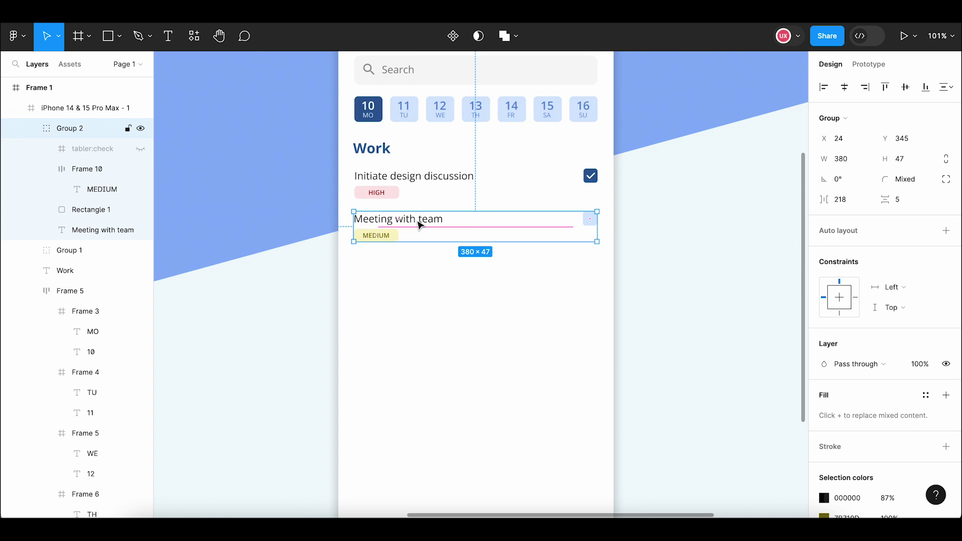
right_click(420, 223)
left_click(451, 142)
right_click(410, 263)
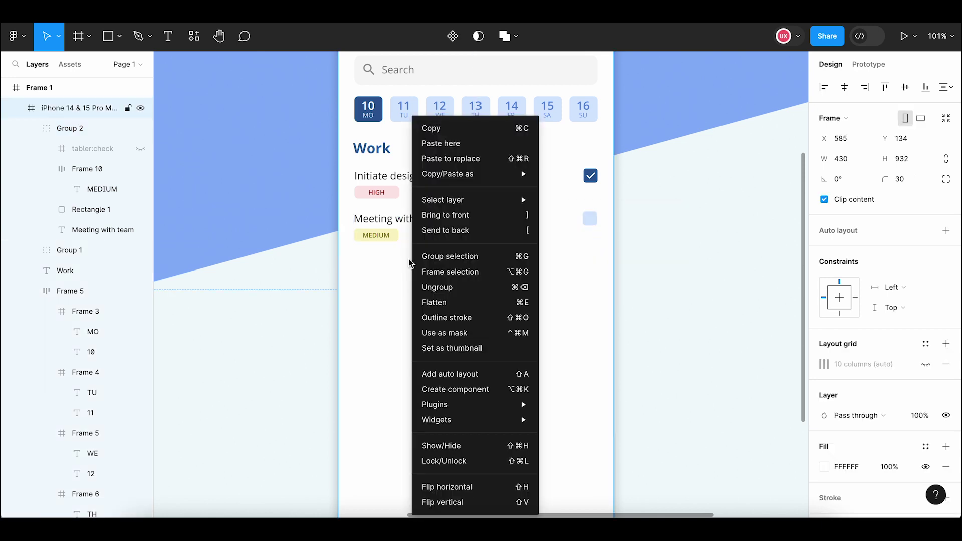
left_click(474, 144)
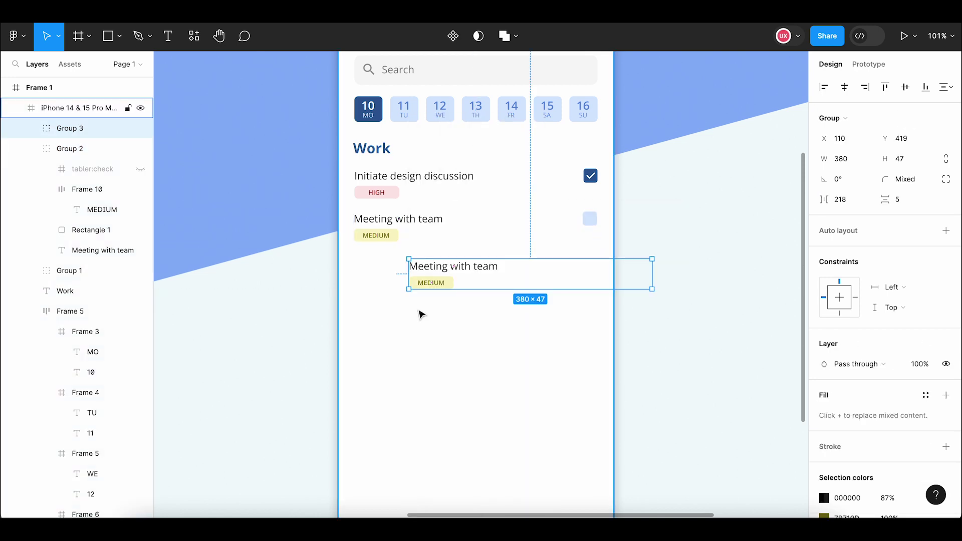
left_click_drag(441, 273, 386, 267)
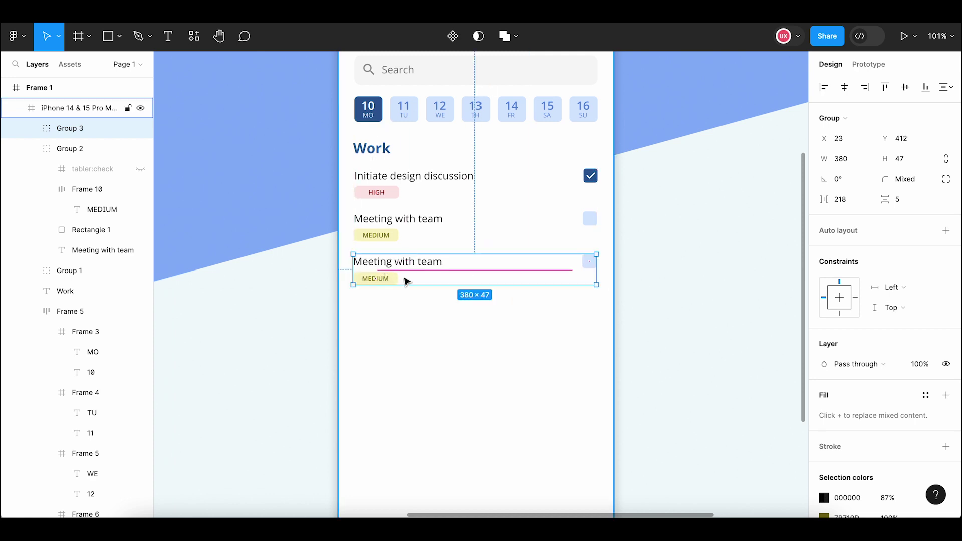
scroll(404, 271, "up", 5)
Retitle the copied task 'Prepare presentation for client'.
double_click(404, 256)
key("Return")
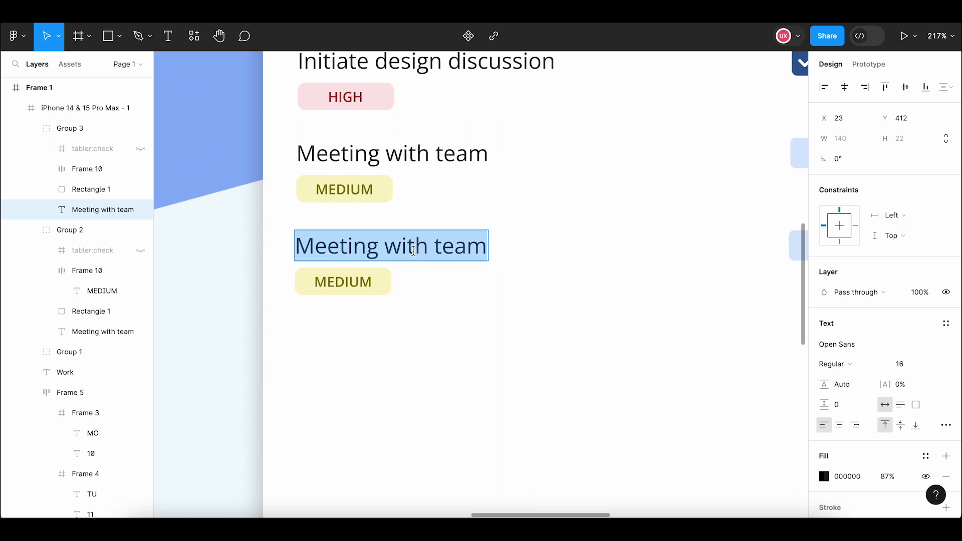
type("Prepare present")
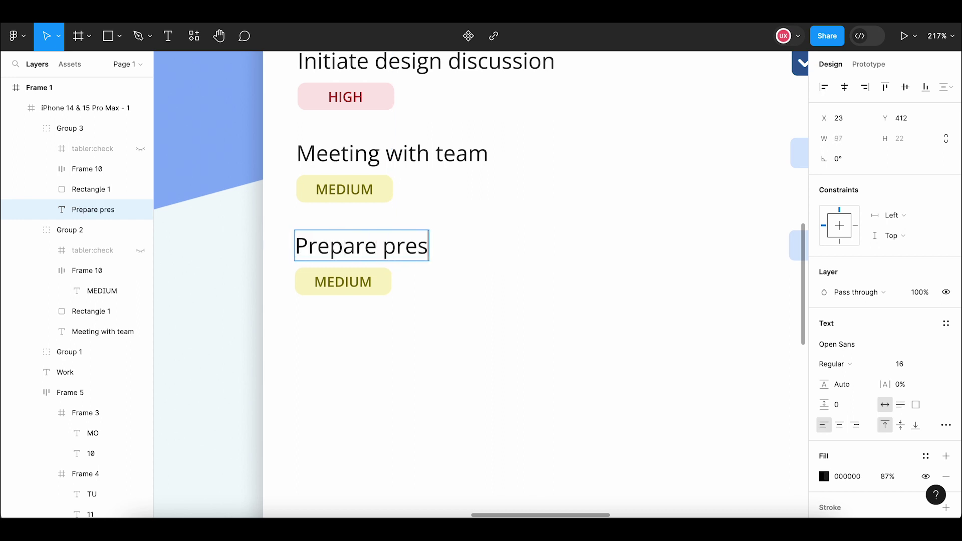
type("ation ")
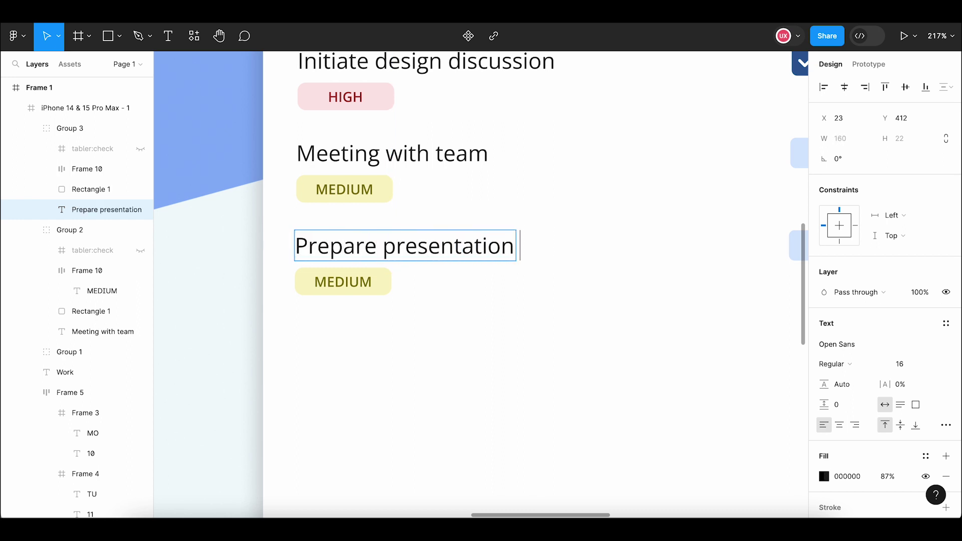
type("for client")
key("Escape")
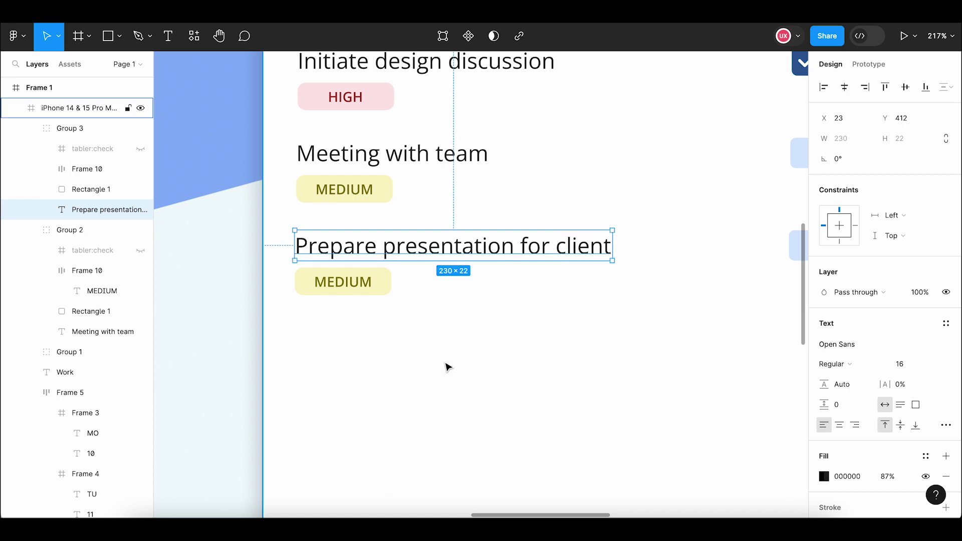
left_click(446, 367)
key("shift+2")
scroll(350, 337, "right", 2)
scroll(351, 338, "up", 5)
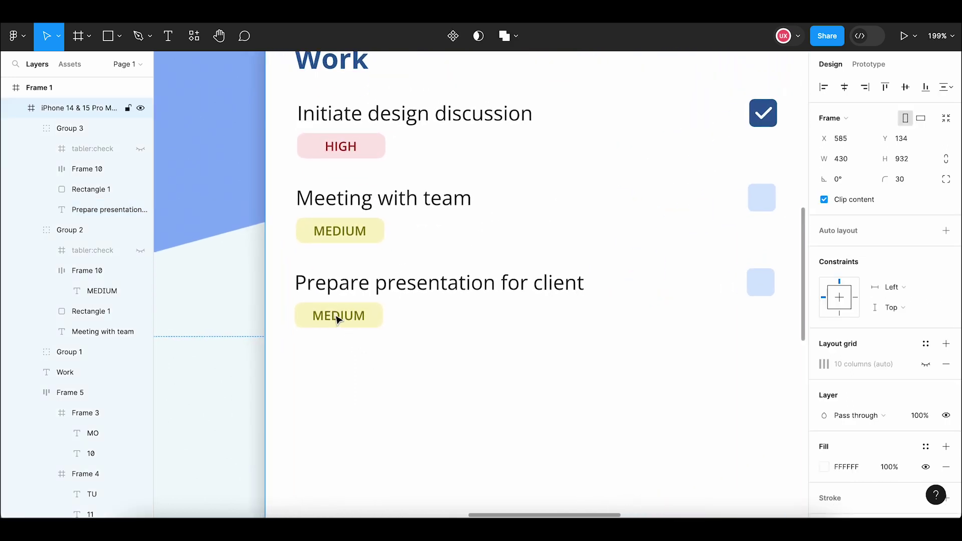
double_click(338, 319)
scroll(337, 317, "up", 3)
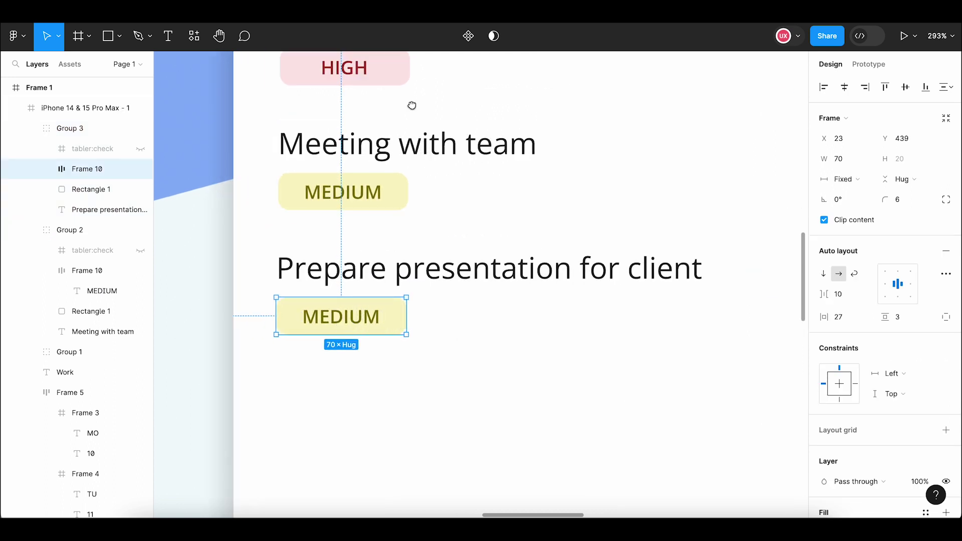
Replace the third task's MEDIUM tag with a copy of the HIGH tag.
scroll(411, 106, "up", 1)
left_click(381, 87)
right_click(380, 86)
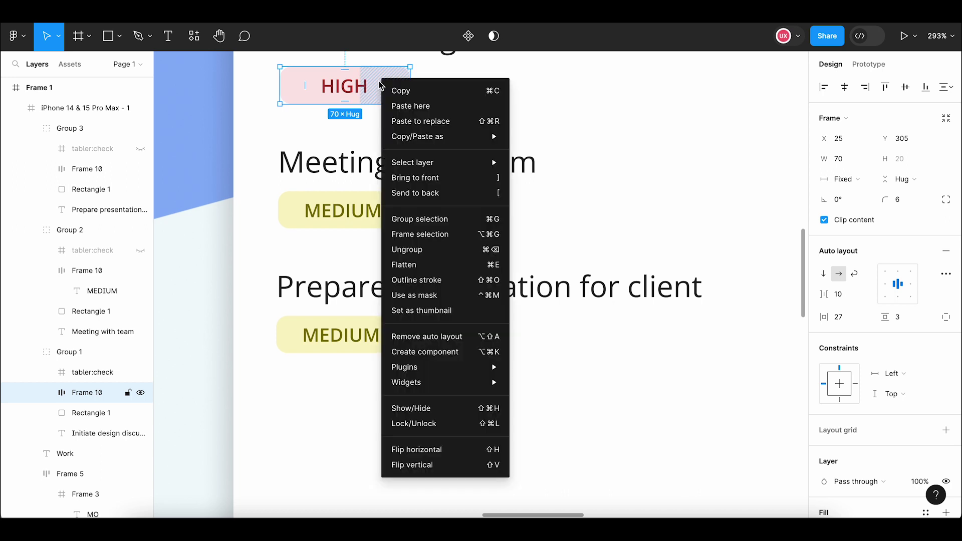
key("Escape")
double_click(313, 323)
right_click(326, 324)
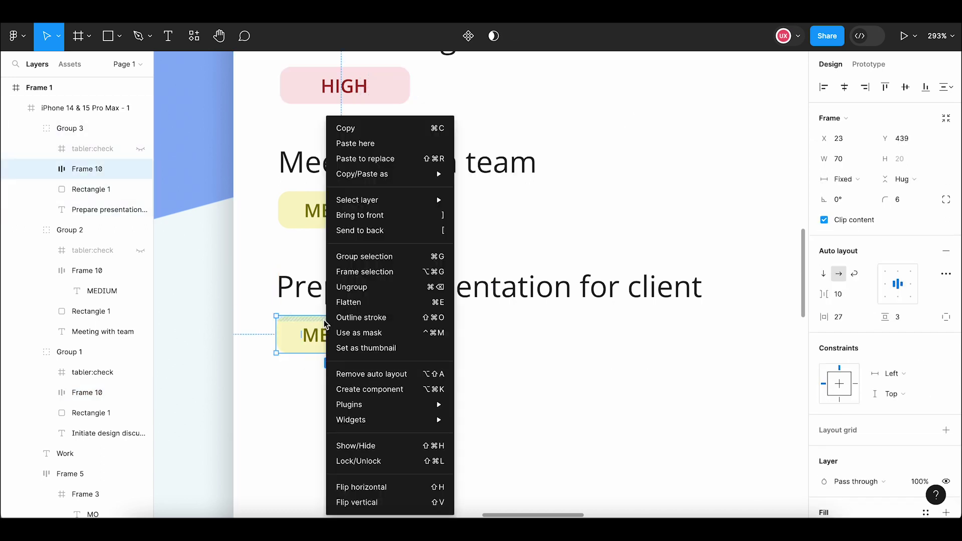
left_click(371, 159)
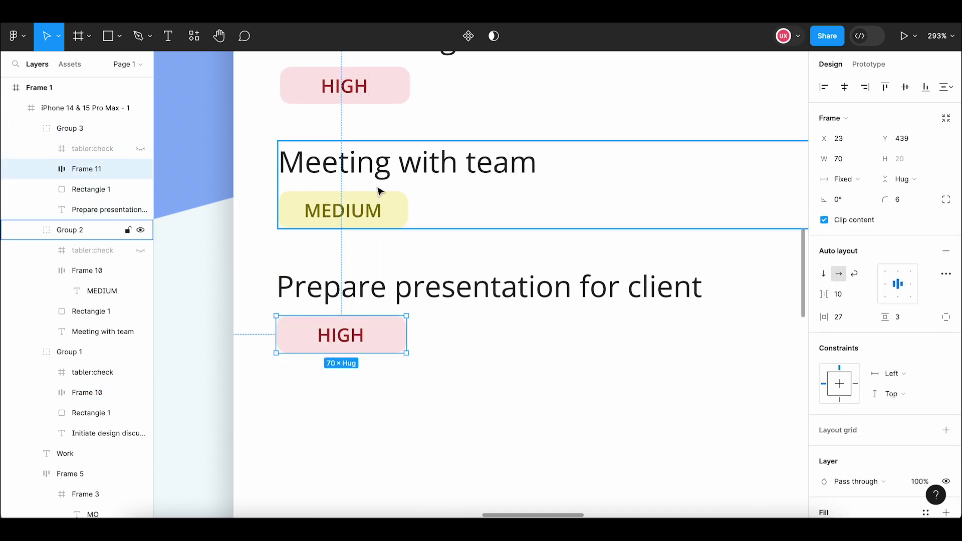
left_click(433, 346)
Nudge the Work heading slightly down and select it with the task rows.
scroll(434, 347, "down", 5)
scroll(435, 349, "down", 3)
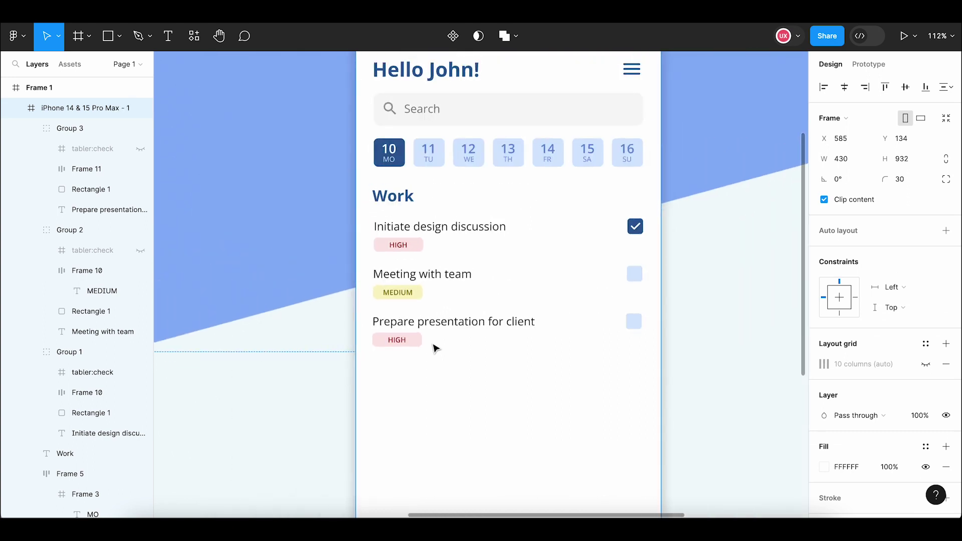
scroll(371, 326, "down", 2)
scroll(371, 329, "down", 2)
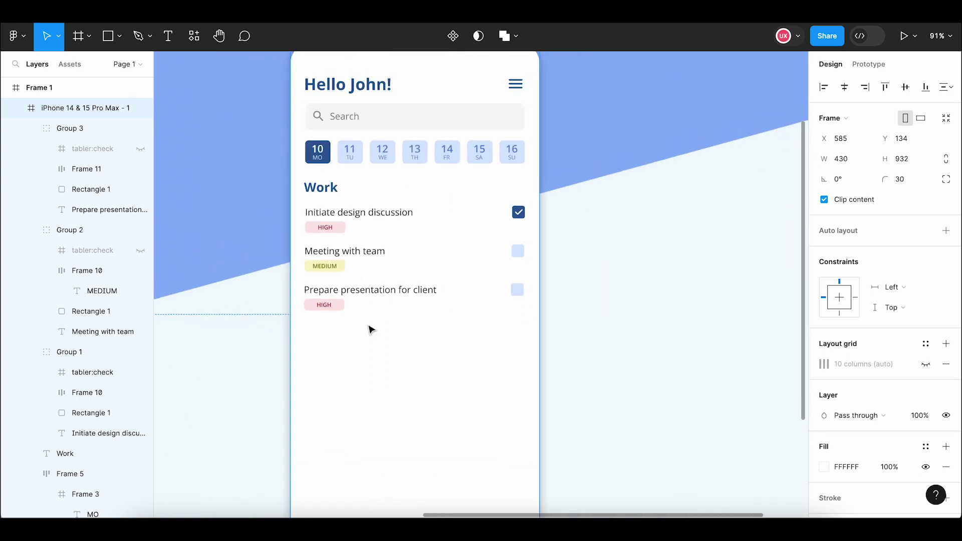
left_click(327, 189)
left_click_drag(326, 190, 325, 191)
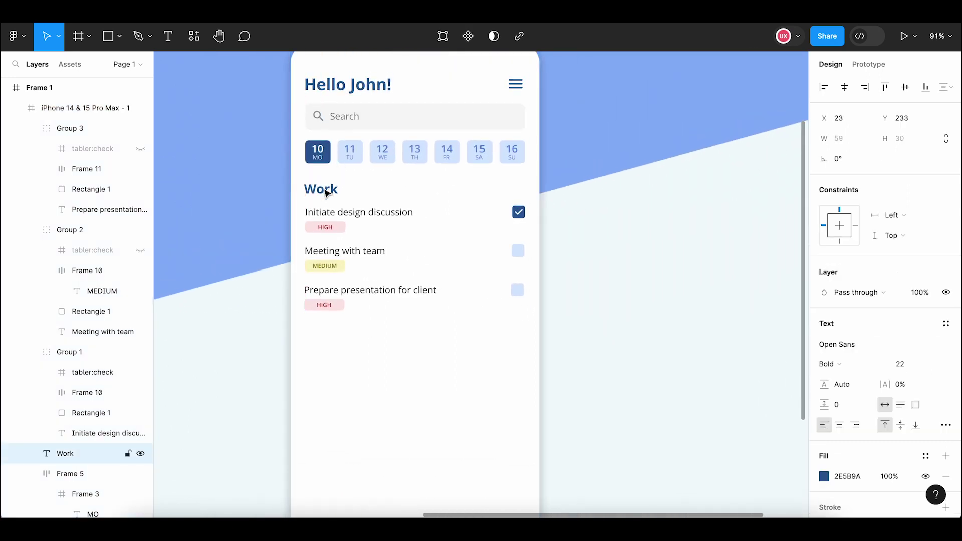
left_click(556, 207)
left_click(323, 189)
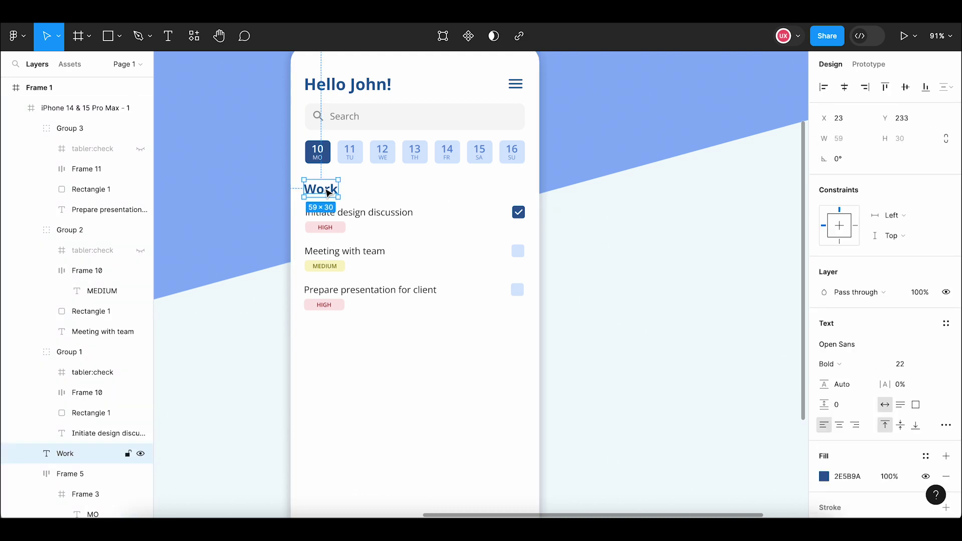
left_click(338, 224, "shift")
Group the Work heading with its three task rows.
left_click(397, 259, "shift")
left_click(343, 293, "shift")
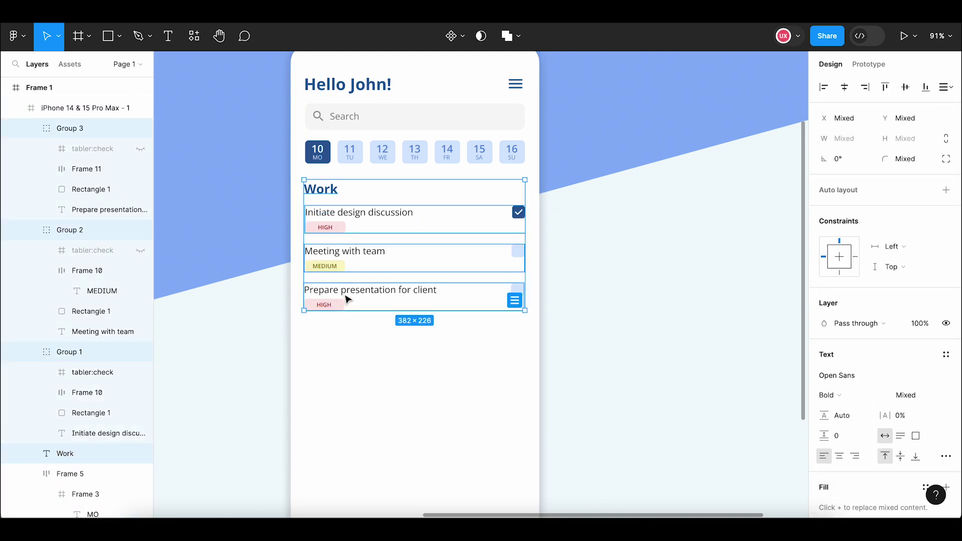
right_click(352, 293)
left_click(393, 272)
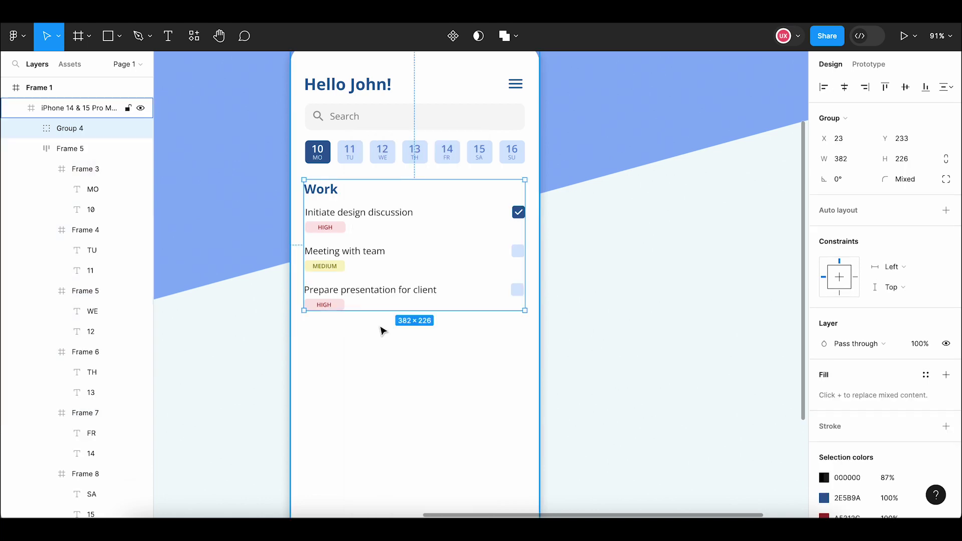
Copy the grouped Work section.
left_click(383, 331)
scroll(384, 333, "down", 1)
scroll(384, 333, "down", 1)
scroll(387, 337, "down", 3)
left_click(340, 178)
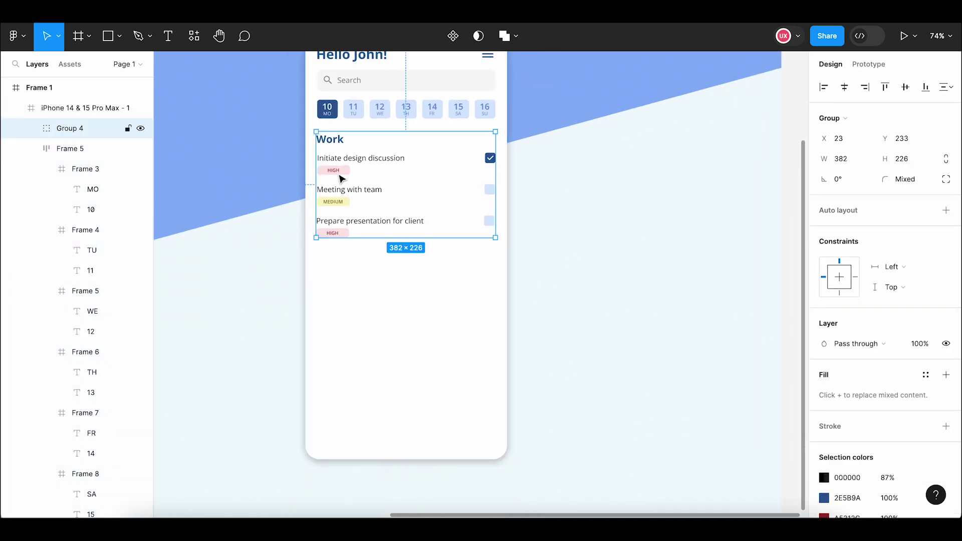
right_click(359, 132)
left_click(396, 145)
Paste the Work section copy onto the phone screen, aligned below the original.
left_click(353, 288)
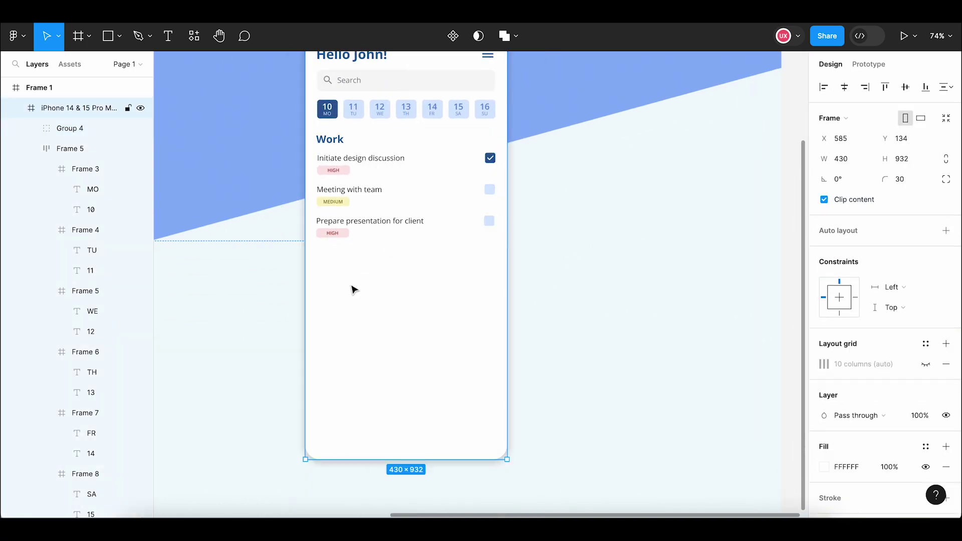
right_click(352, 116)
left_click(385, 143)
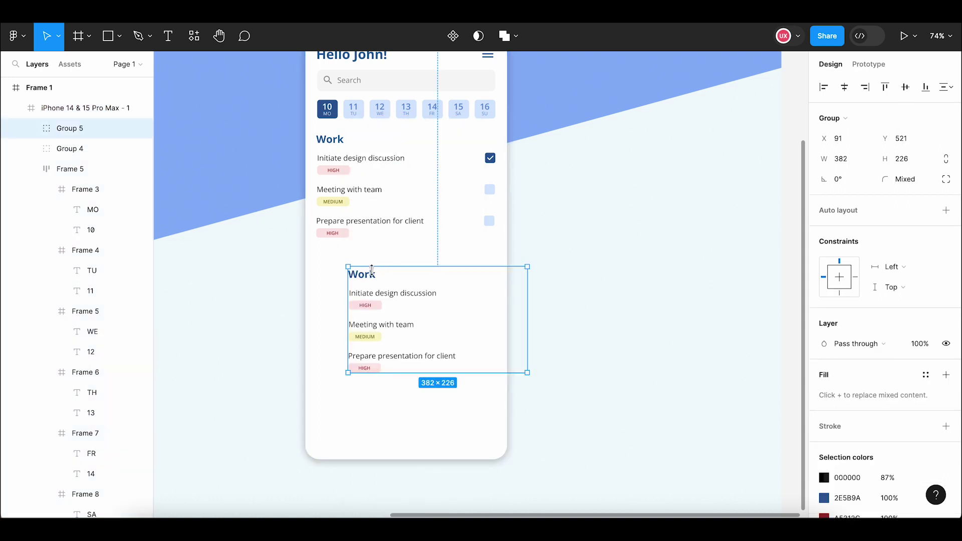
left_click_drag(366, 279, 338, 271)
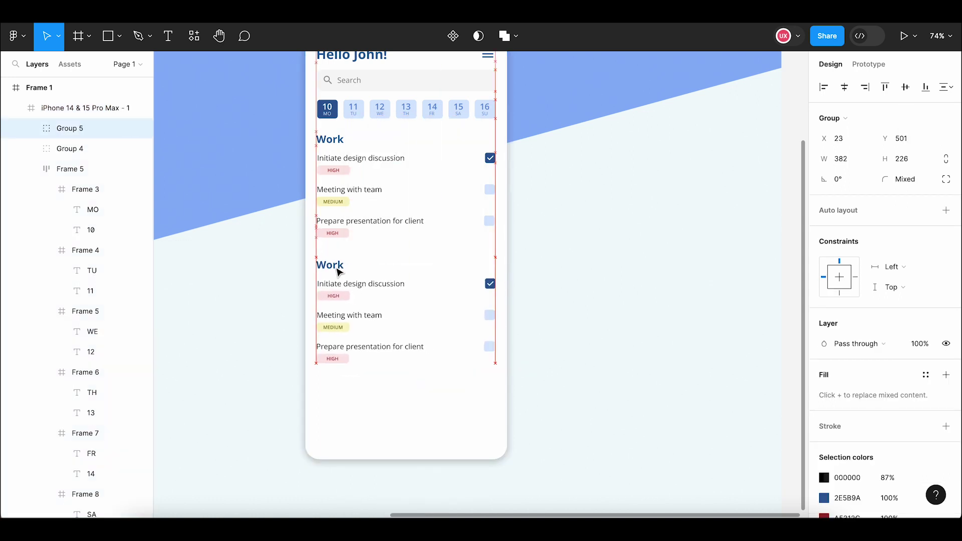
left_click(253, 296)
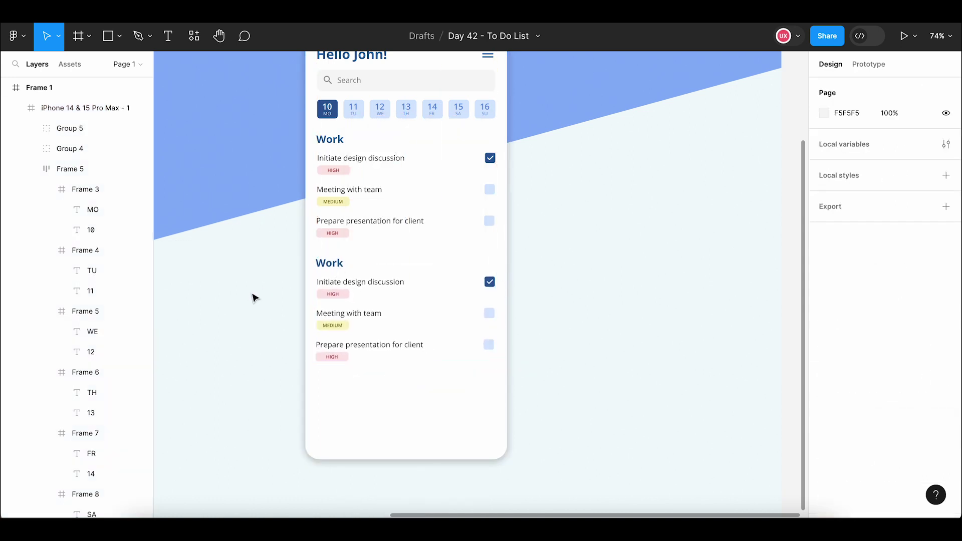
left_click_drag(334, 271, 336, 269)
Retitle the copied section's heading to Personal.
double_click(333, 264)
type("Personal")
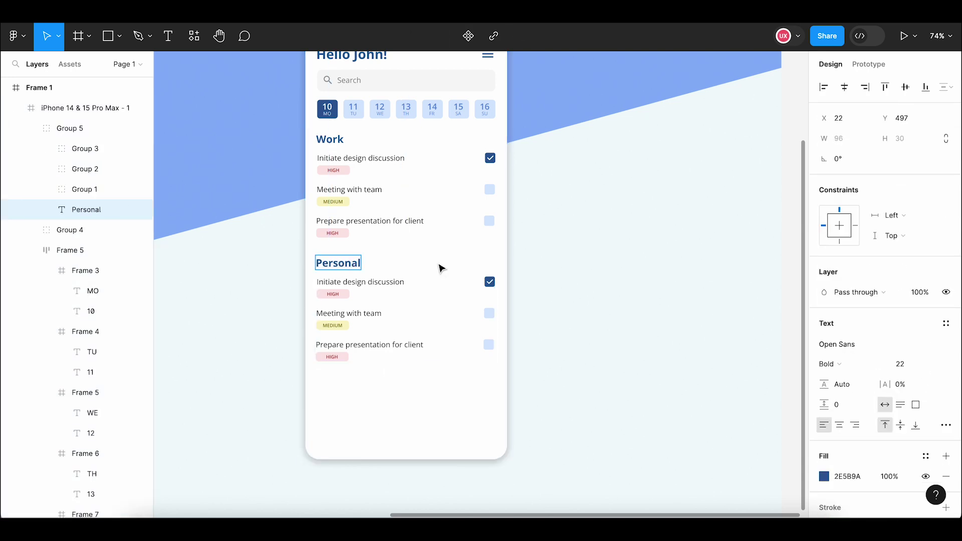
key("Escape")
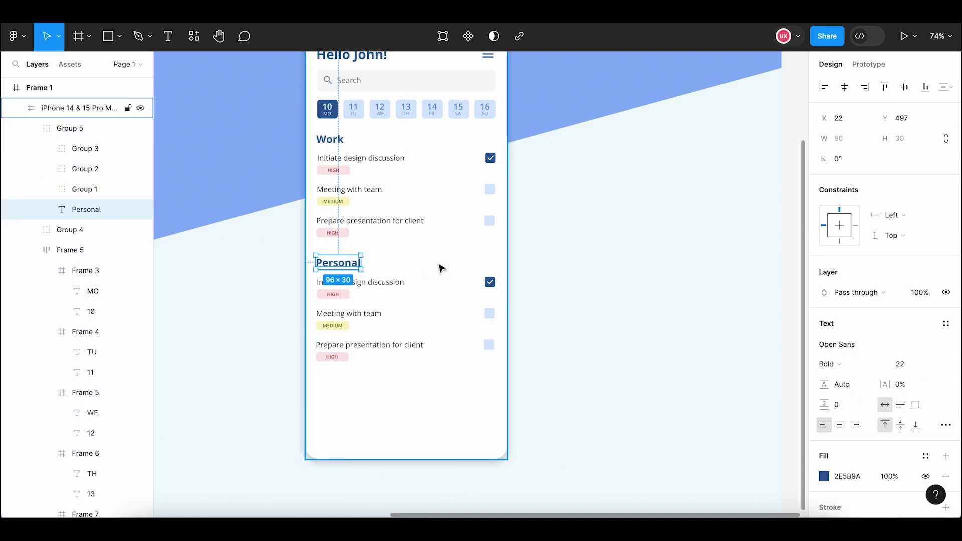
left_click(382, 268)
Rename the first Personal task to 'Visit the salon'.
scroll(389, 281, "up", 2)
double_click(365, 283)
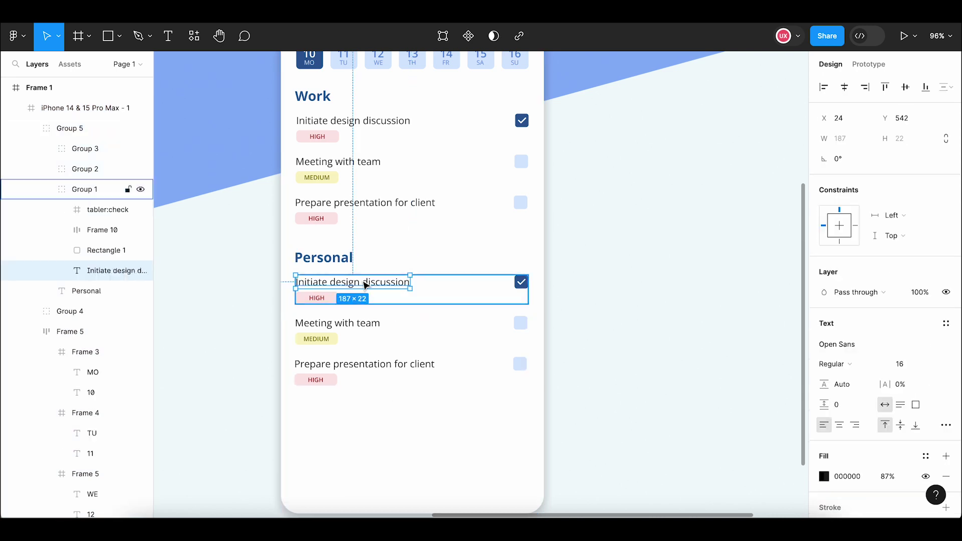
double_click(364, 282)
type("Visit the salon")
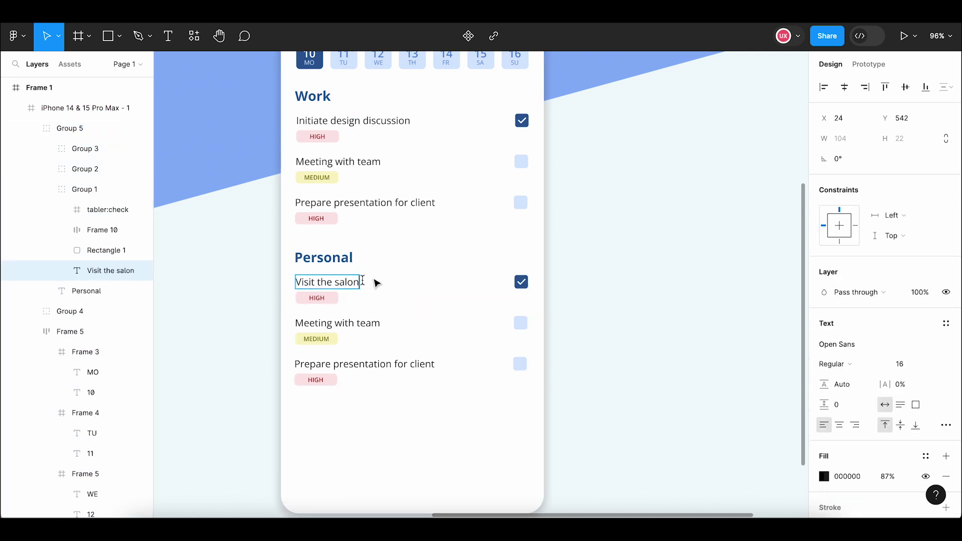
left_click(449, 274)
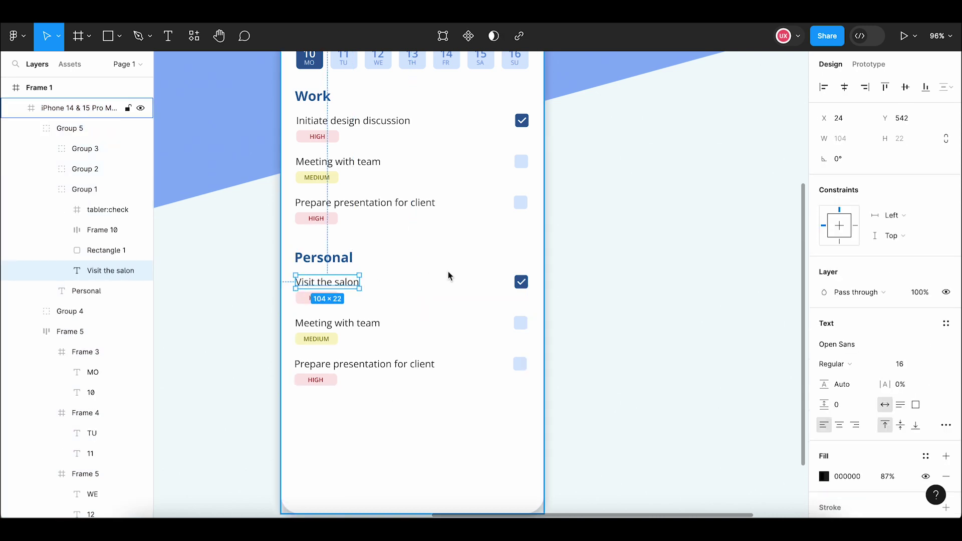
Copy the empty light-blue checkbox from the Meeting with team task.
double_click(524, 326)
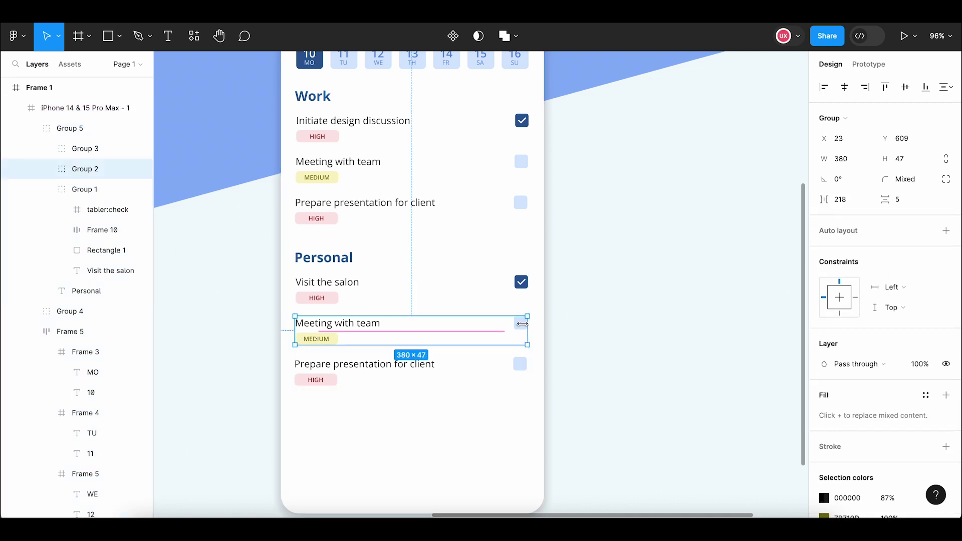
double_click(520, 327)
right_click(518, 326)
left_click(562, 158)
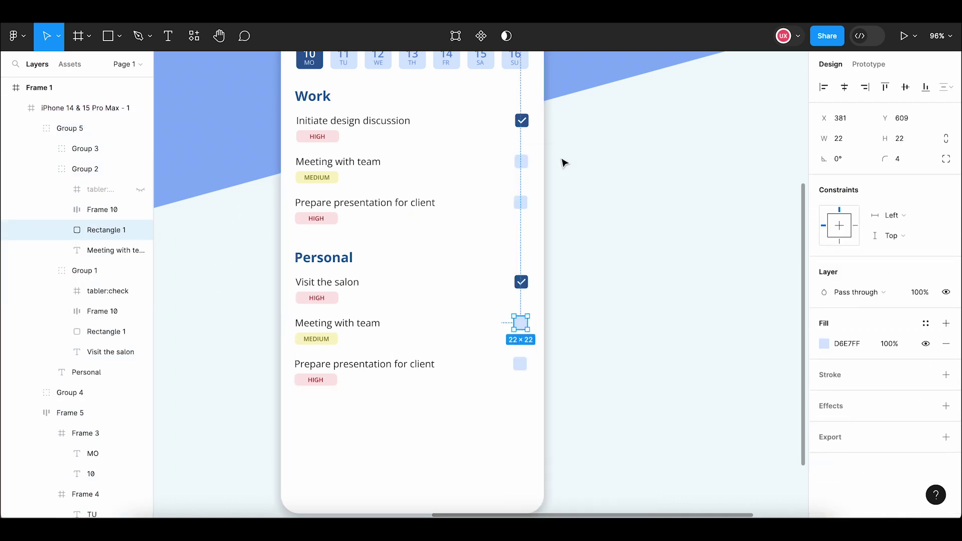
Hide the check mark layer on the Visit the salon checkbox.
double_click(521, 289)
scroll(541, 300, "up", 5)
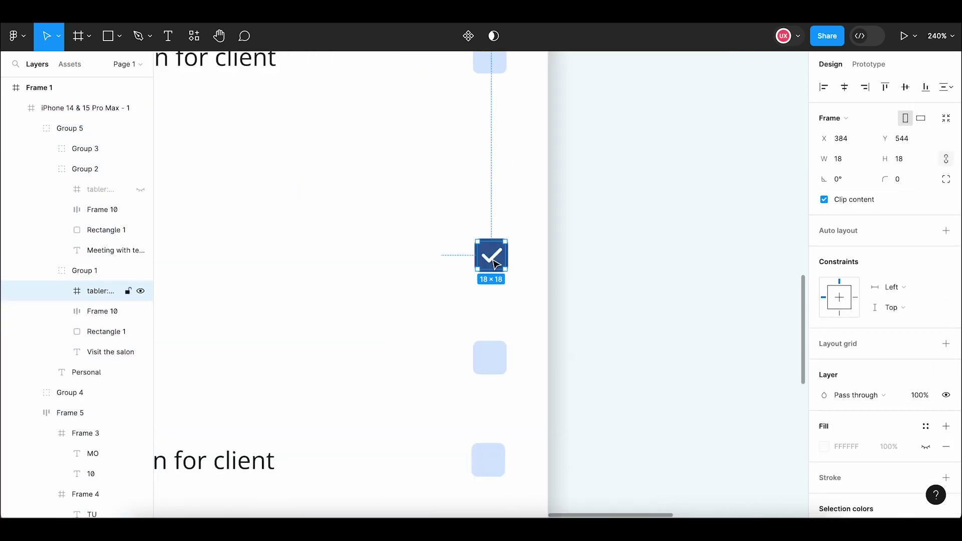
left_click(98, 331)
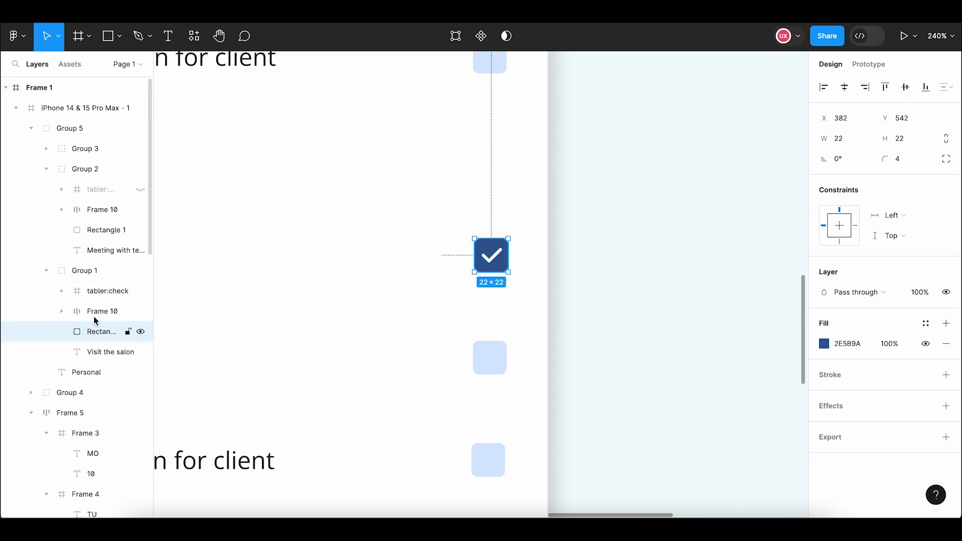
left_click(111, 291)
left_click(141, 291)
Replace the salon task's dark-blue square with the copied light-blue box.
left_click(108, 331)
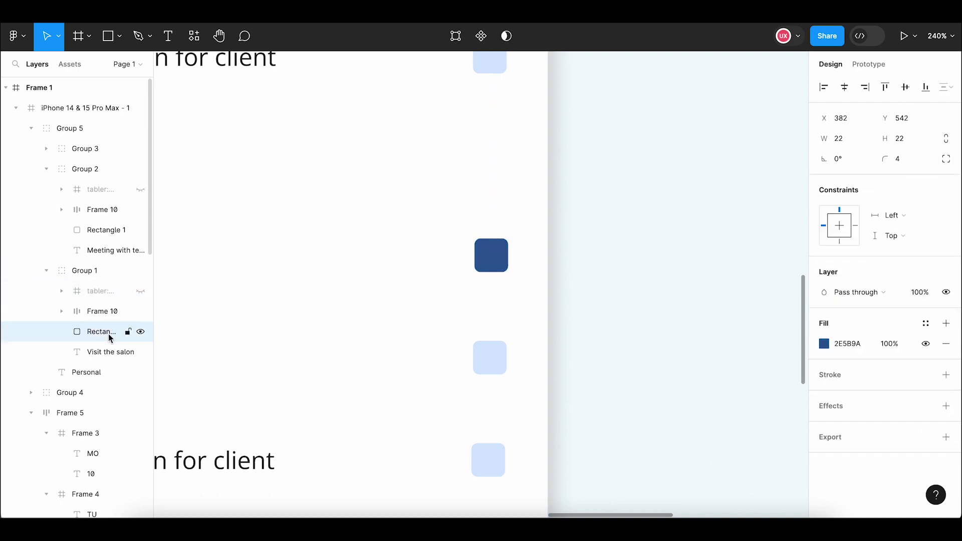
right_click(484, 253)
left_click(521, 189)
left_click(584, 224)
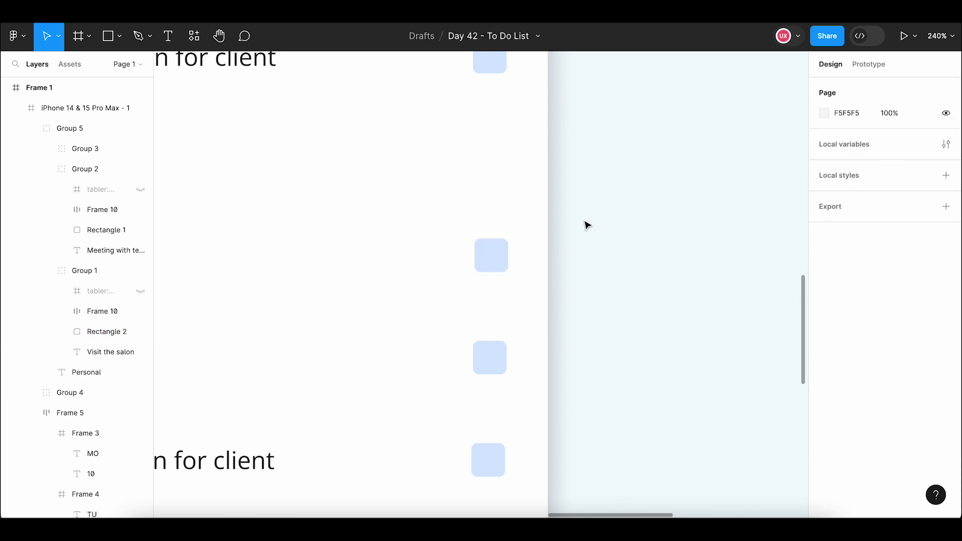
scroll(586, 225, "down", 5)
scroll(587, 224, "down", 1)
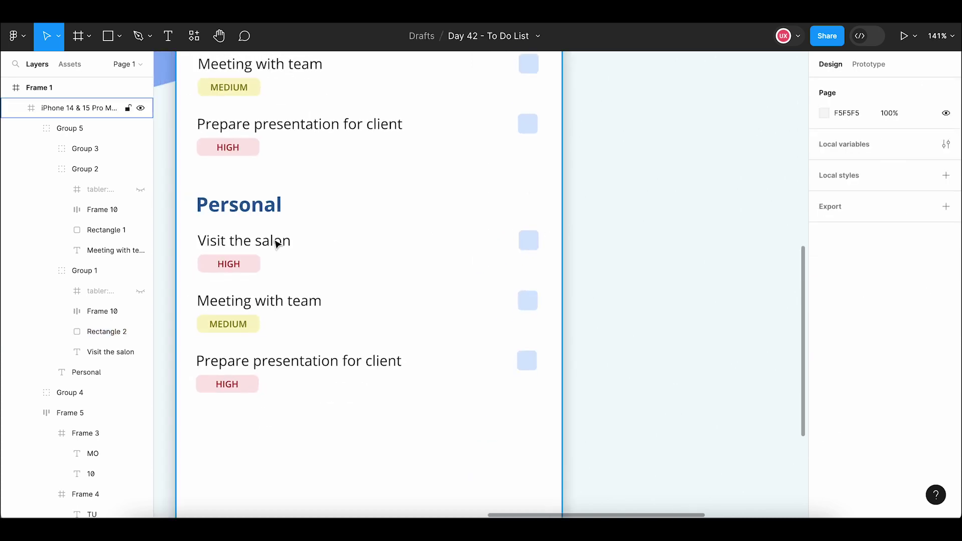
Change the salon task's HIGH label text to LOW.
scroll(205, 272, "up", 5)
left_click(232, 264)
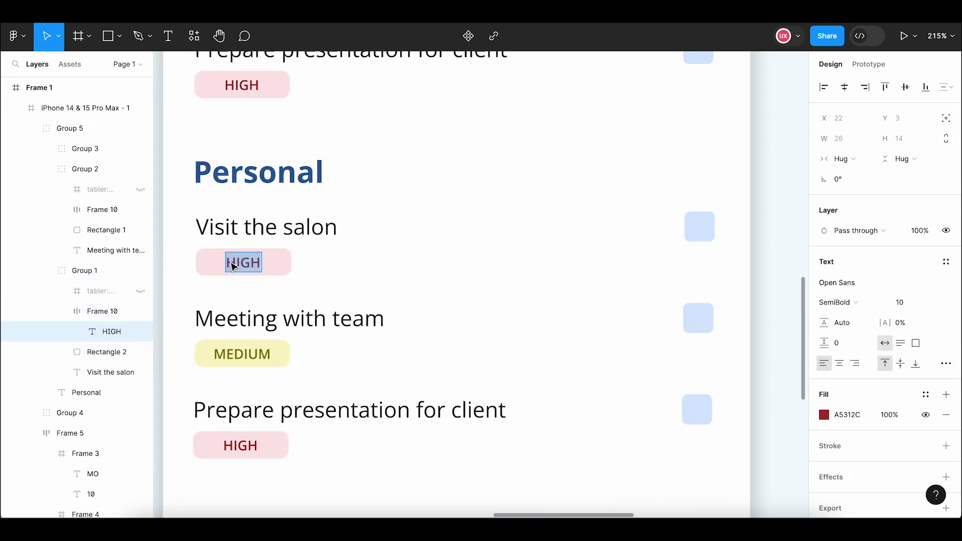
type("LOW")
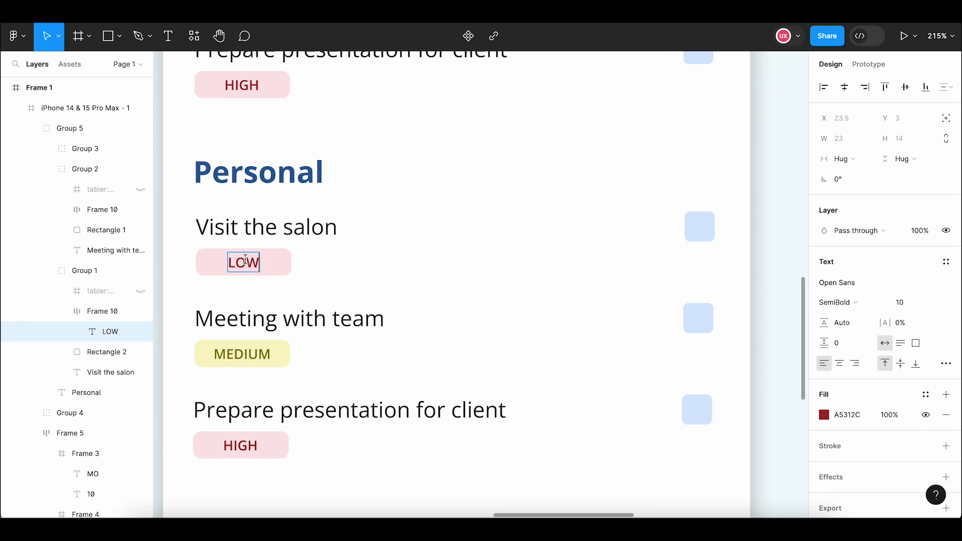
key("Escape")
left_click(320, 259)
left_click(279, 260)
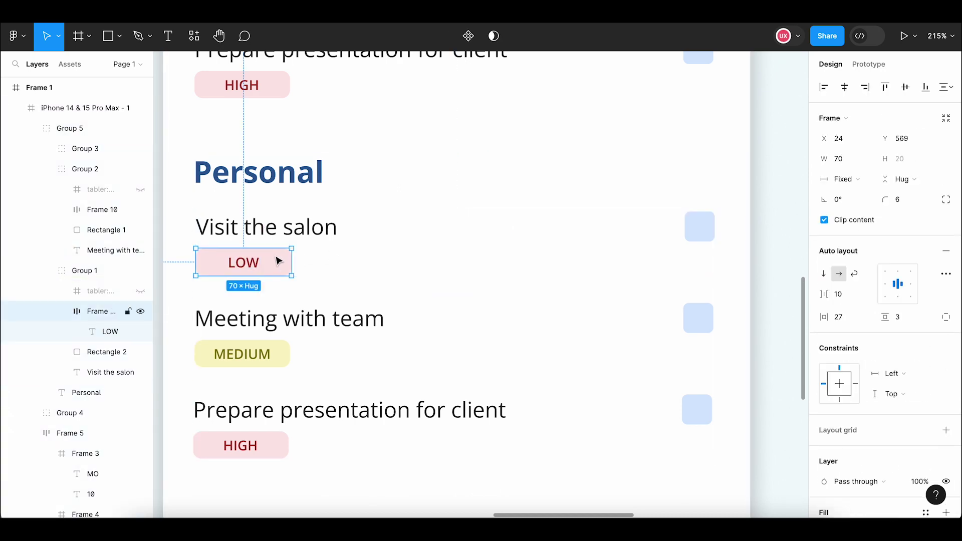
Fill the LOW tag pill with pale green #EFFDE8 sampled from the canvas.
scroll(504, 366, "down", 5)
scroll(672, 345, "up", 1)
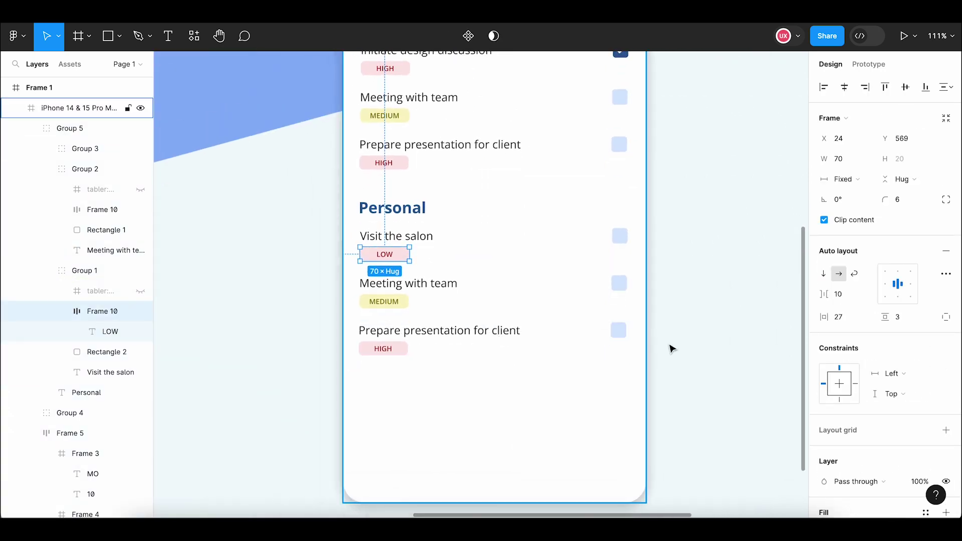
scroll(884, 350, "down", 4)
left_click(824, 308)
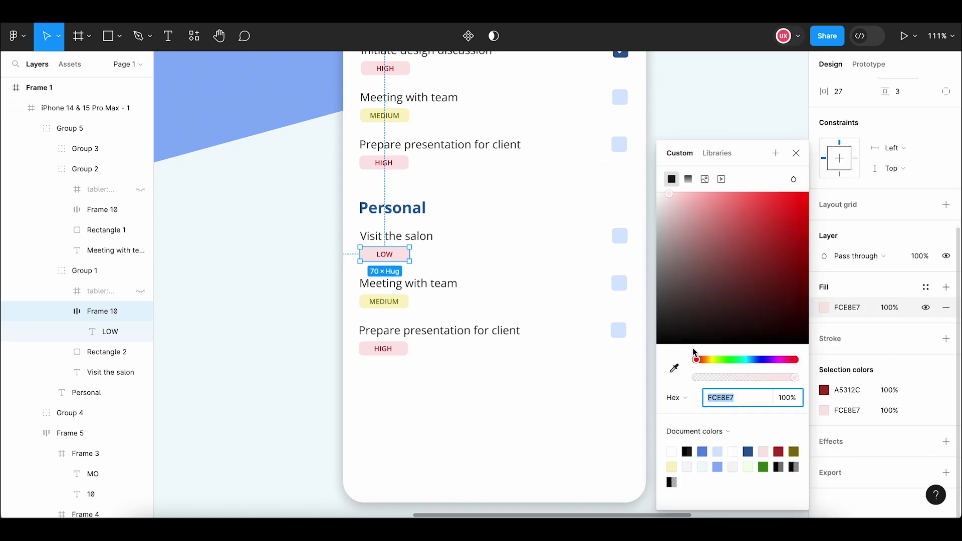
left_click(674, 368)
scroll(626, 365, "down", 3)
scroll(464, 352, "down", 3)
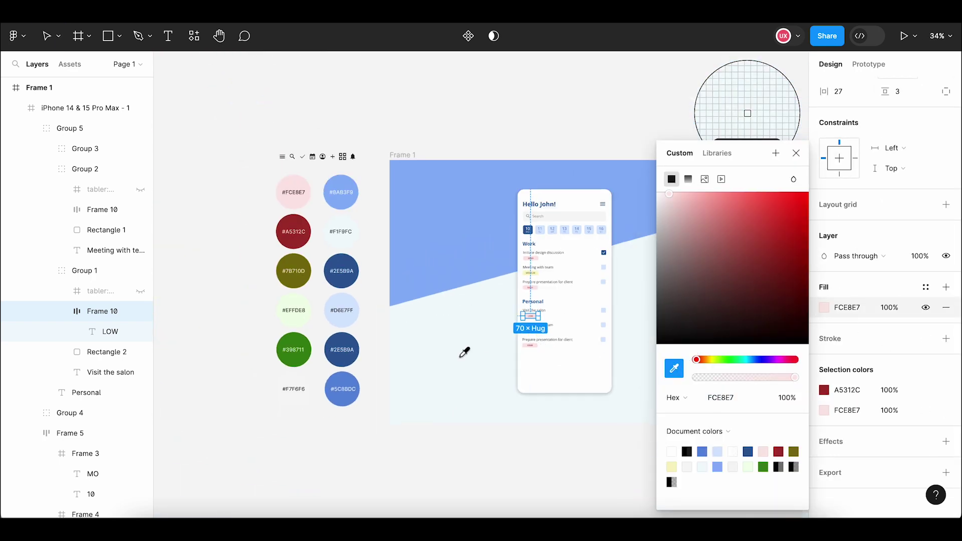
left_click(295, 329)
scroll(377, 373, "up", 3)
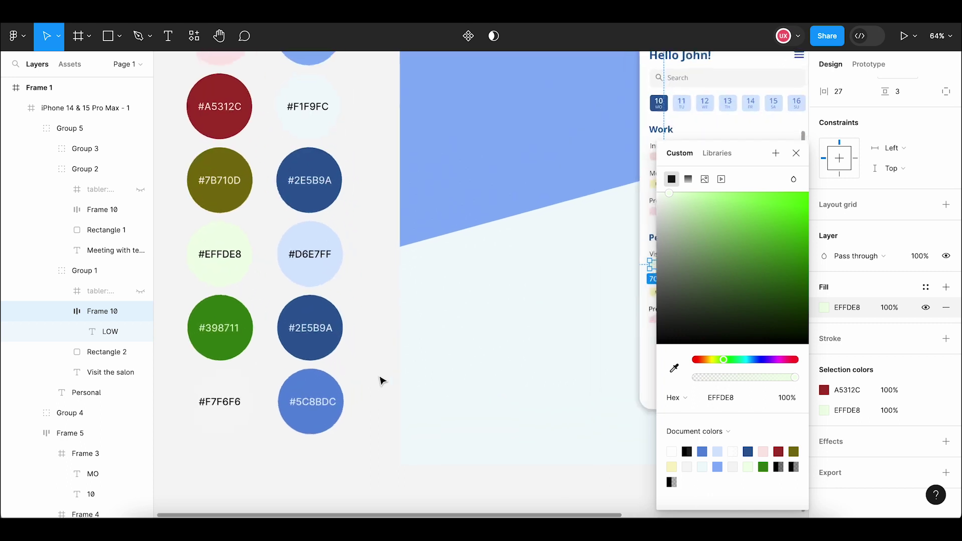
left_click_drag(524, 351, 491, 326)
Colour the LOW label text dark green #398711 using the eyedropper.
left_click(580, 264)
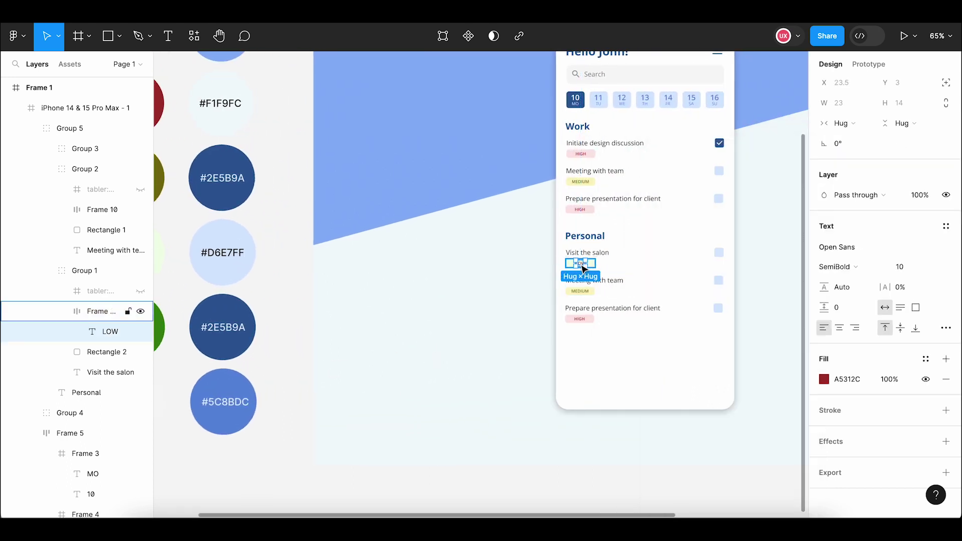
left_click(823, 379)
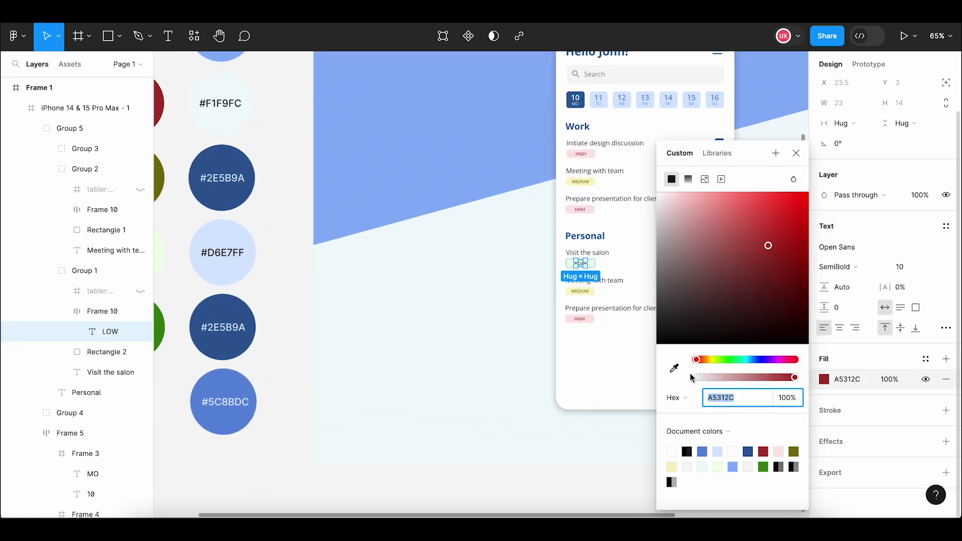
left_click(673, 368)
scroll(463, 373, "left", 3)
left_click(243, 303)
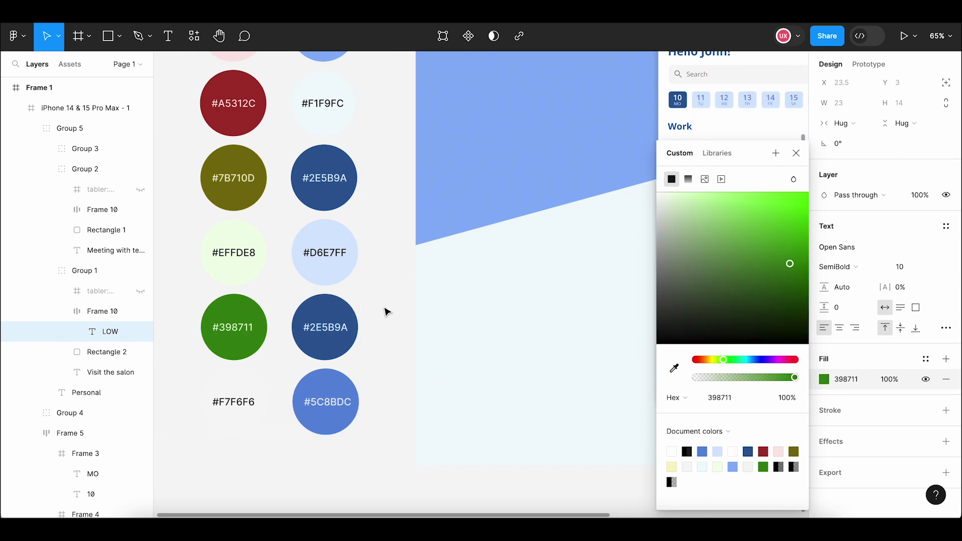
left_click(387, 311)
scroll(351, 320, "right", 5)
scroll(391, 315, "right", 1)
Rename the second Personal task to 'Bring ingredients for meal'.
scroll(449, 298, "up", 3, "ctrl")
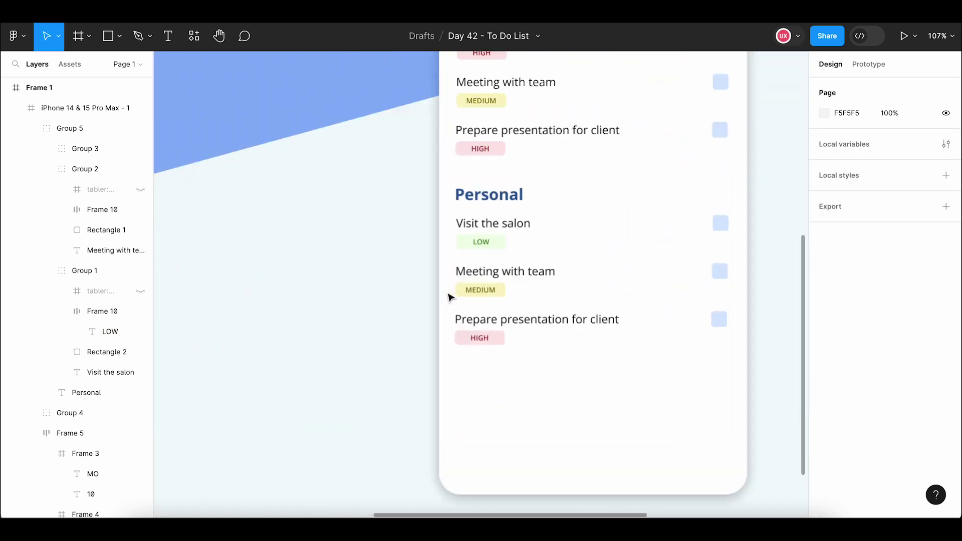
scroll(449, 298, "up", 3, "ctrl")
scroll(376, 286, "right", 3)
scroll(369, 298, "down", 2, "ctrl")
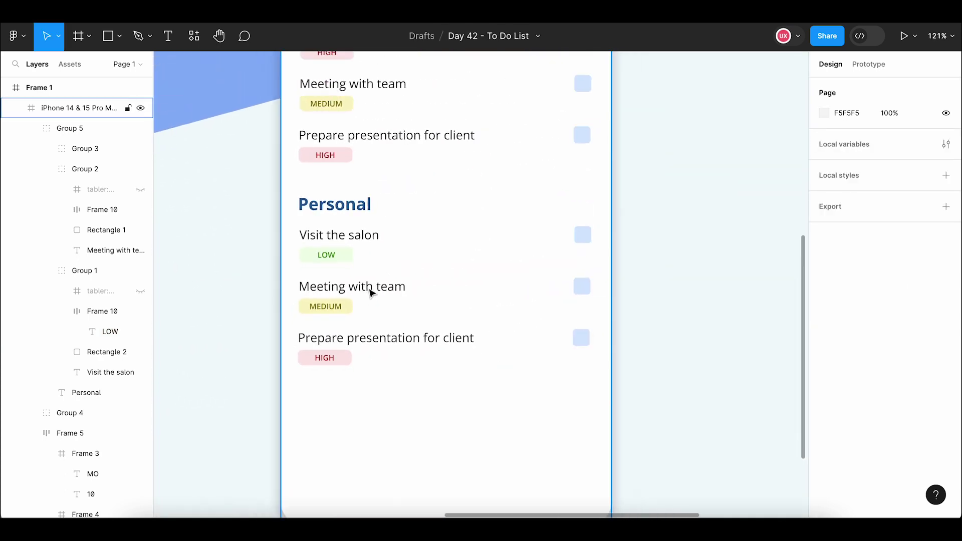
scroll(392, 292, "up", 2, "ctrl")
double_click(386, 286)
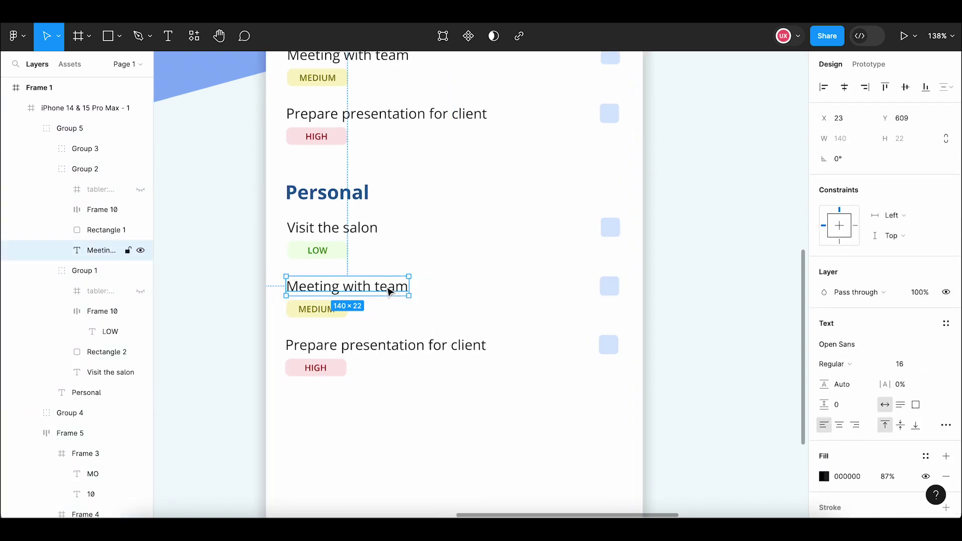
type("Br")
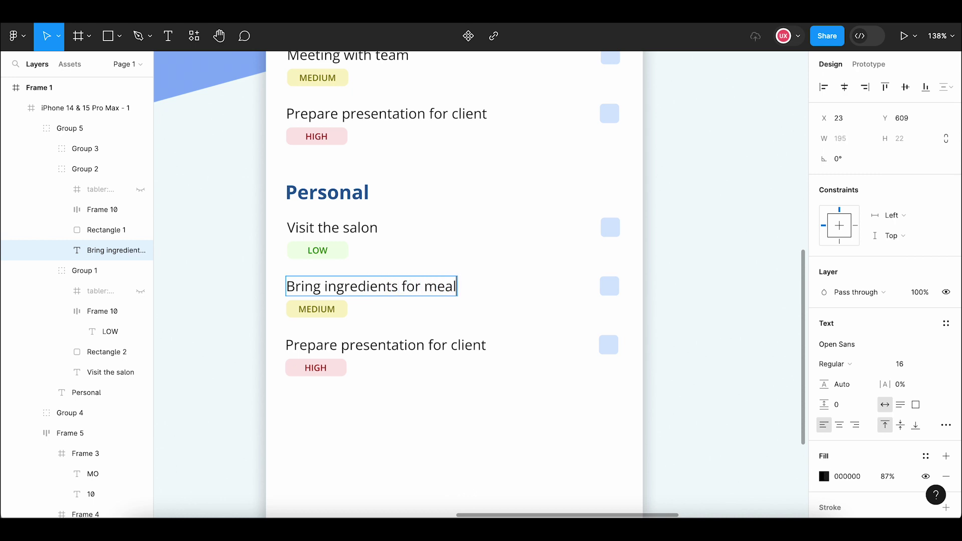
left_click(397, 328)
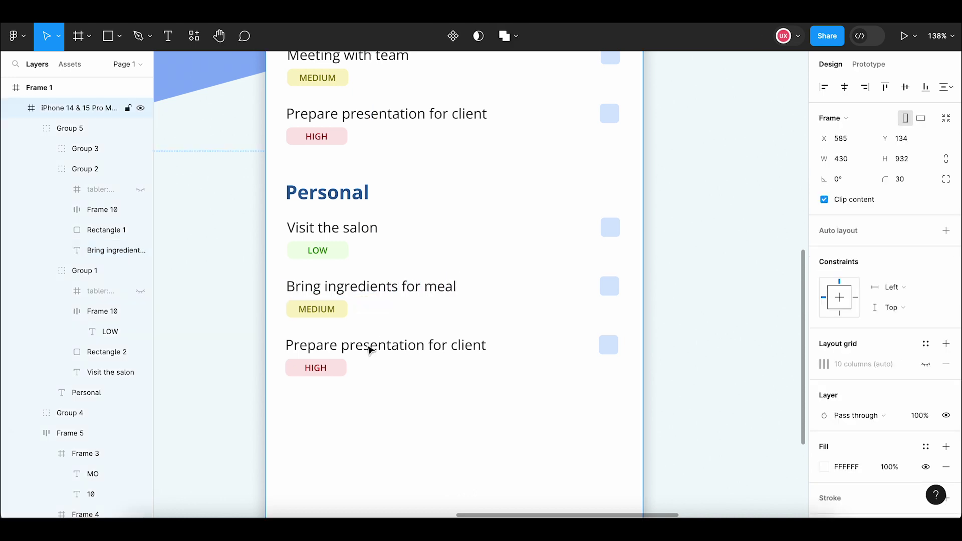
Rename the last Personal task from Prepare presentation for client to 'Go for a walk'.
left_click(369, 349)
double_click(369, 348)
key("Return")
type("Go for a walk")
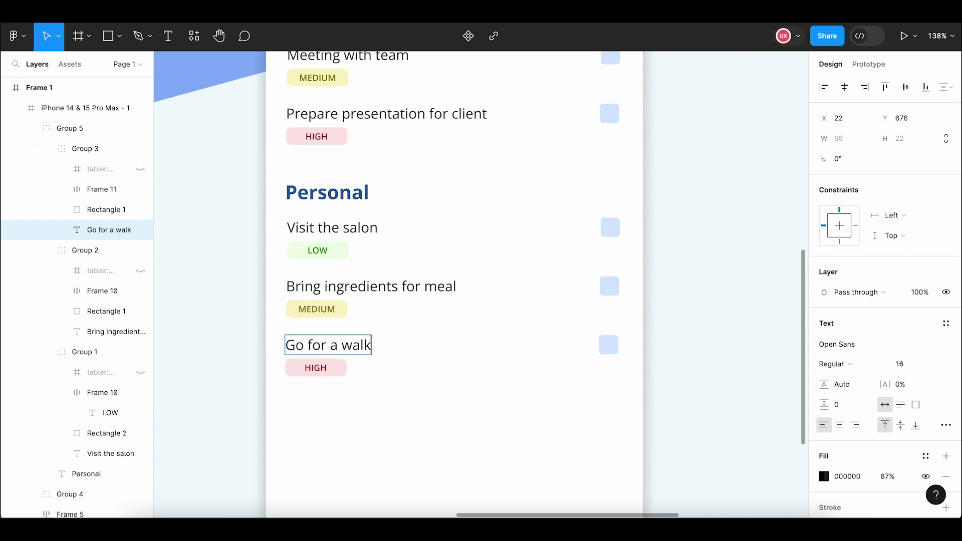
left_click(459, 387)
scroll(448, 392, "down", 2)
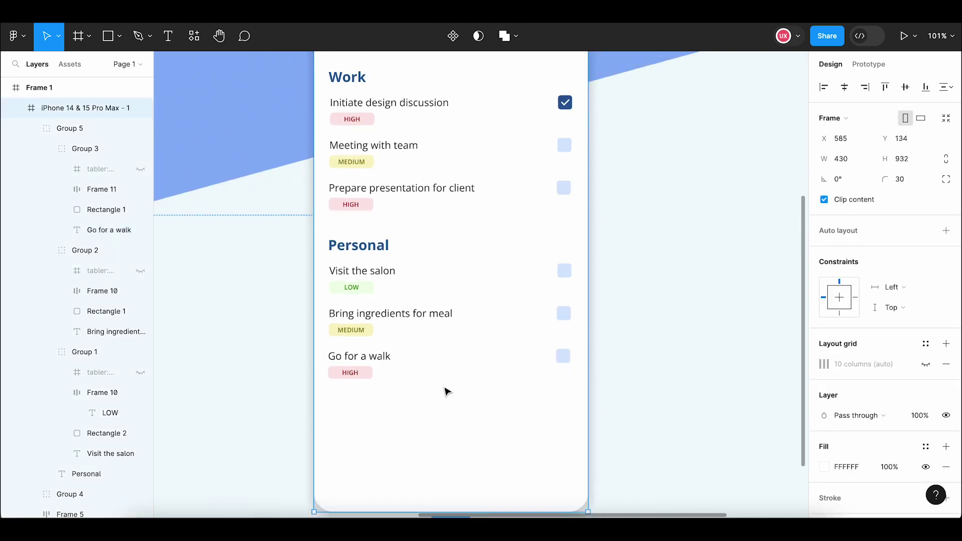
scroll(447, 391, "down", 2)
scroll(447, 392, "down", 1)
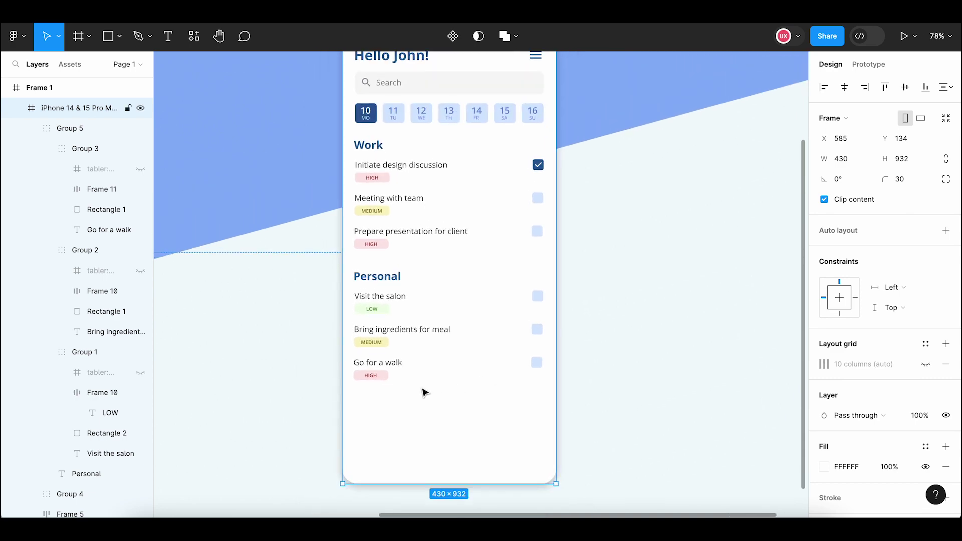
scroll(425, 391, "up", 5)
Replace the MEDIUM tag on 'Bring ingredients for meal' with a copy of the green LOW tag.
left_click(357, 312)
scroll(358, 312, "up", 3)
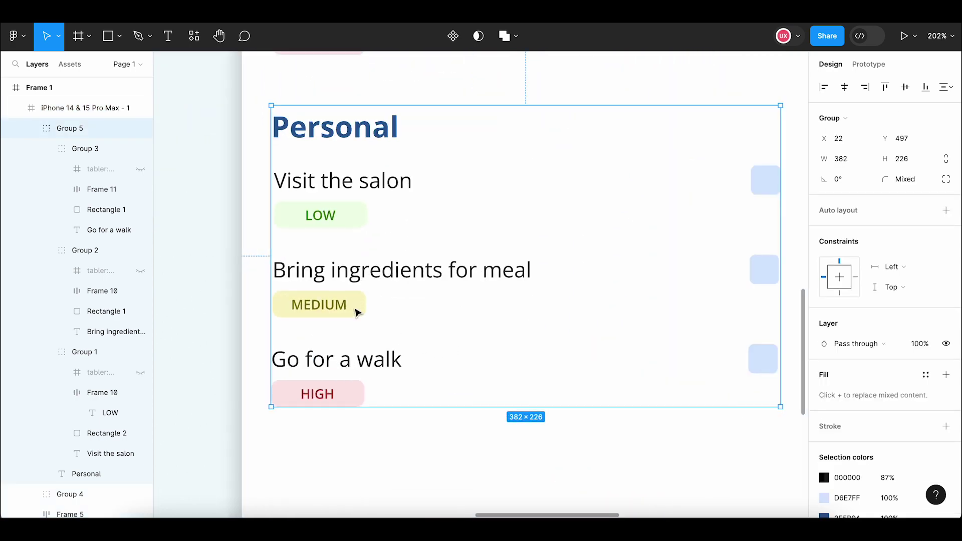
double_click(329, 222)
right_click(341, 221)
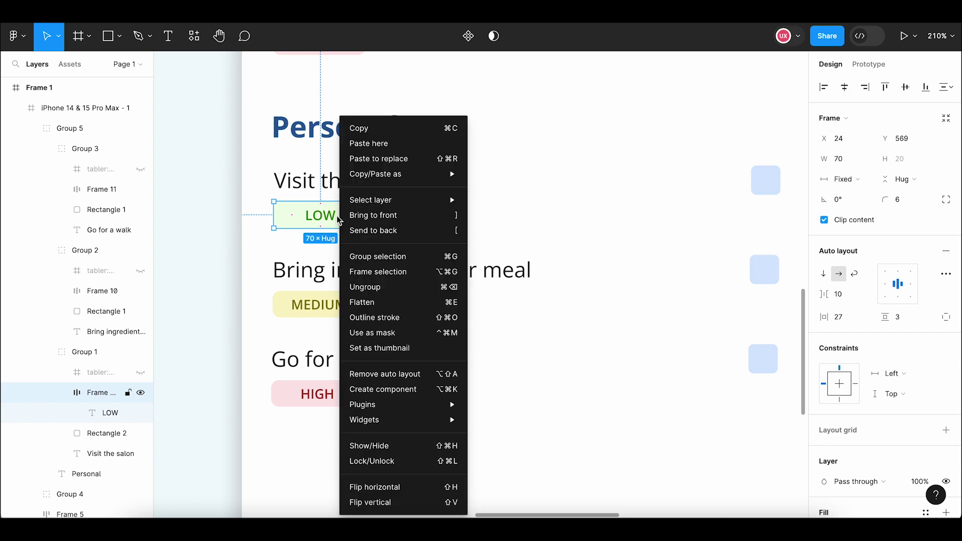
left_click(351, 129)
left_click(345, 312)
right_click(345, 312)
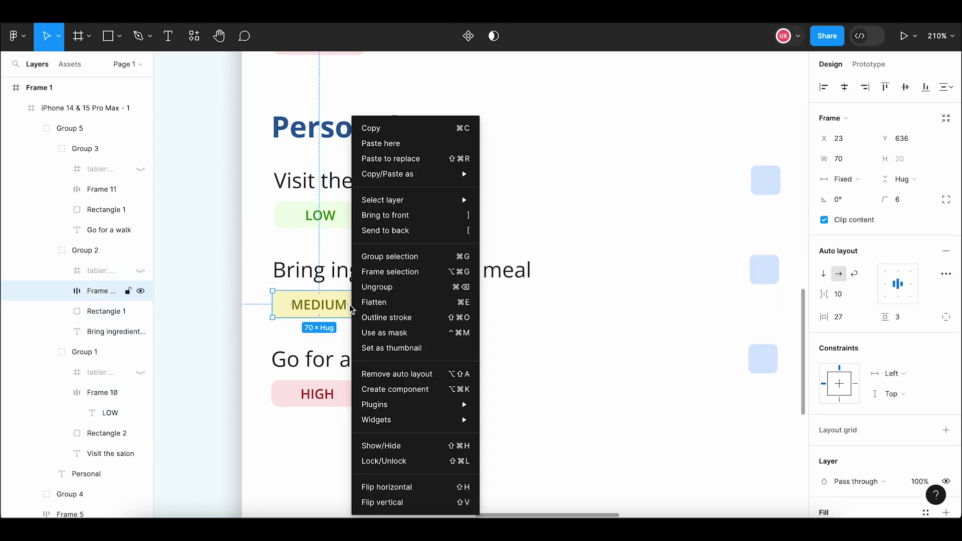
left_click(390, 158)
Bring the whole phone screen frame into view and select it.
left_click(406, 198)
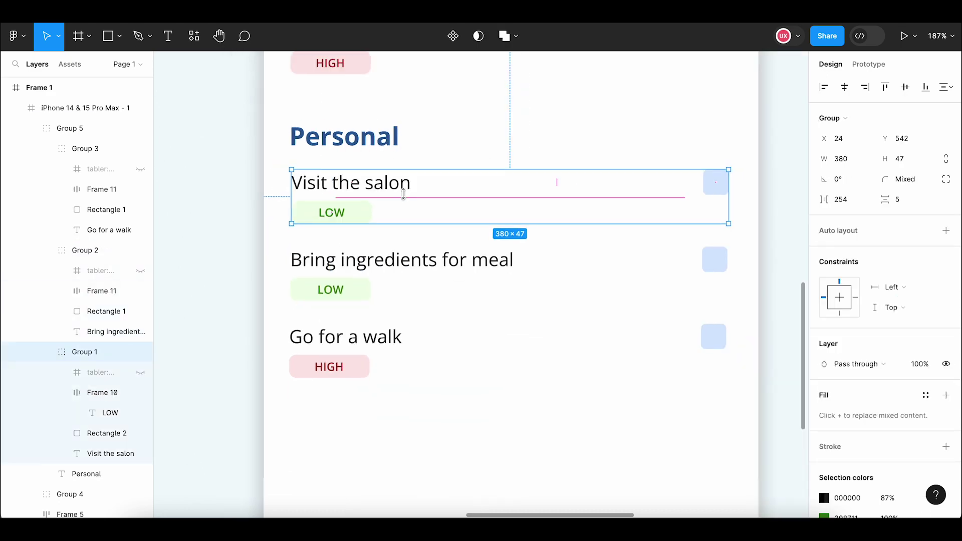
scroll(403, 196, "down", 5)
left_click(583, 181)
left_click_drag(569, 198, 558, 281)
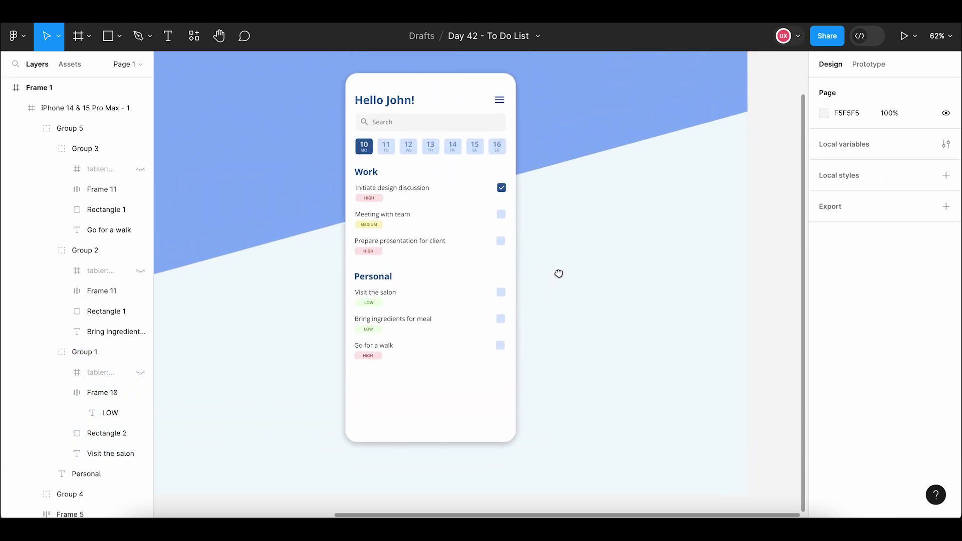
scroll(424, 403, "up", 1)
left_click(425, 405)
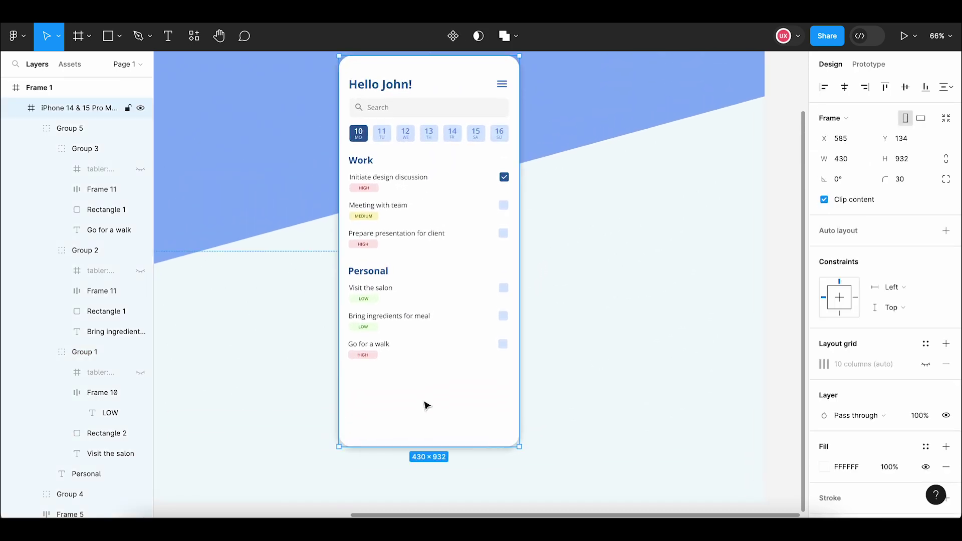
left_click(88, 36)
Draw a full-width frame across the phone's bottom, height 90 then stretched to about 429×94.
left_click(79, 66)
scroll(337, 367, "up", 2)
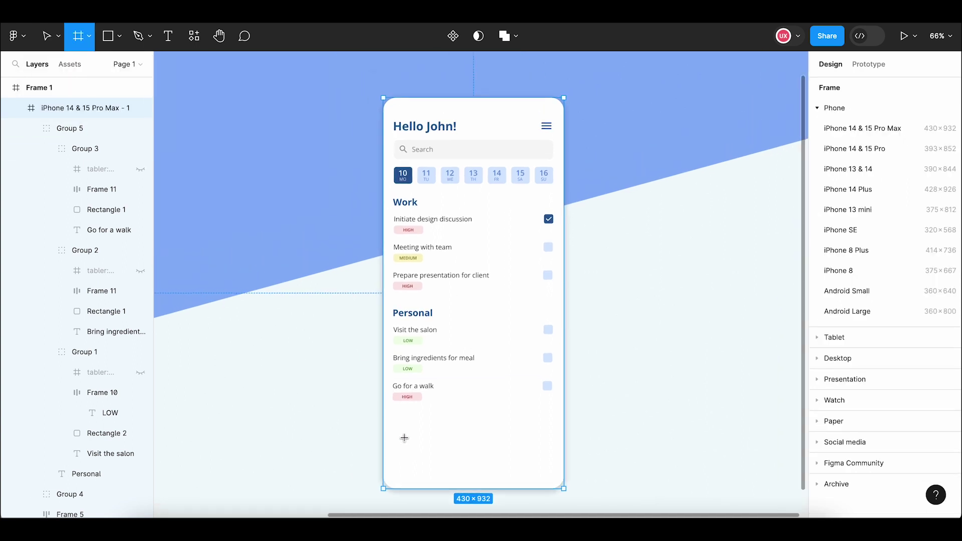
scroll(403, 438, "down", 2)
scroll(404, 438, "right", 2)
left_click_drag(328, 390, 508, 434)
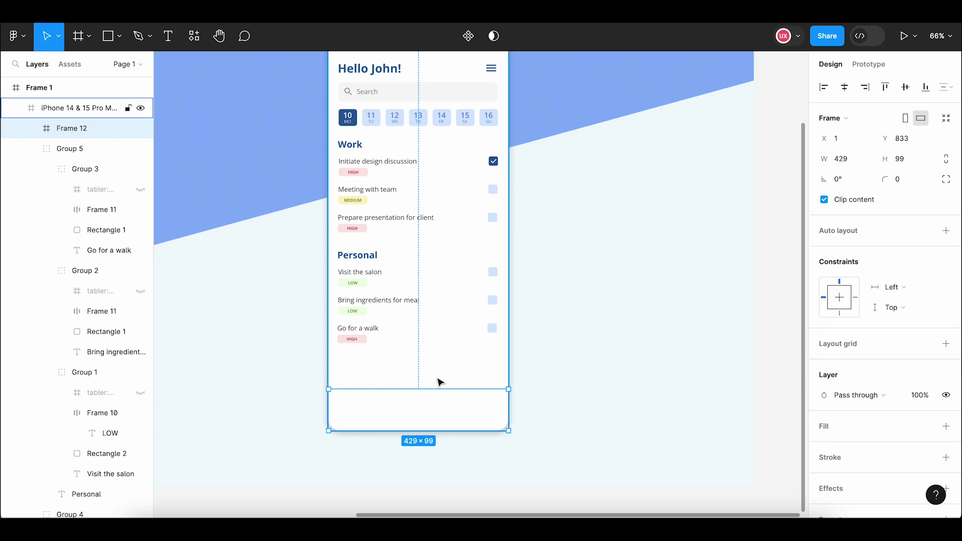
left_click_drag(439, 387, 438, 389)
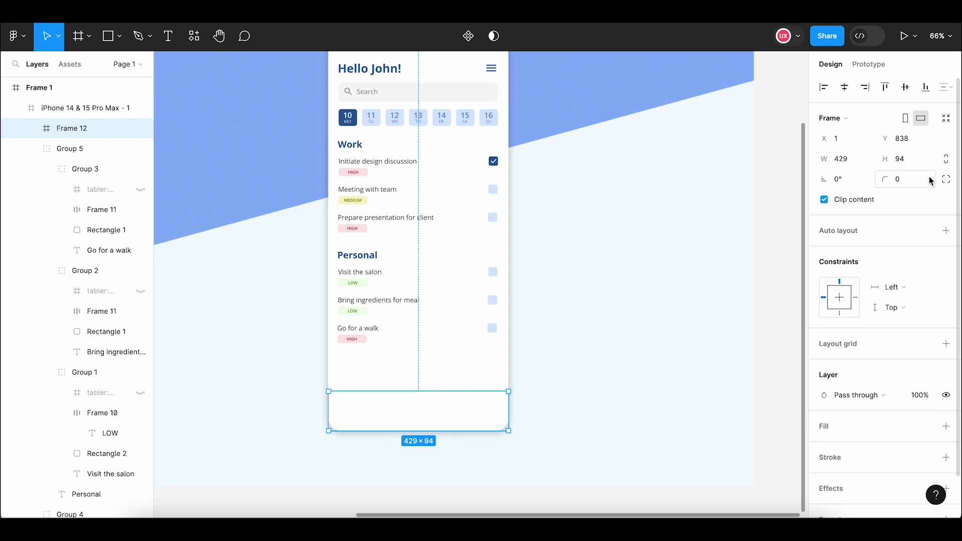
type("90")
key("Return")
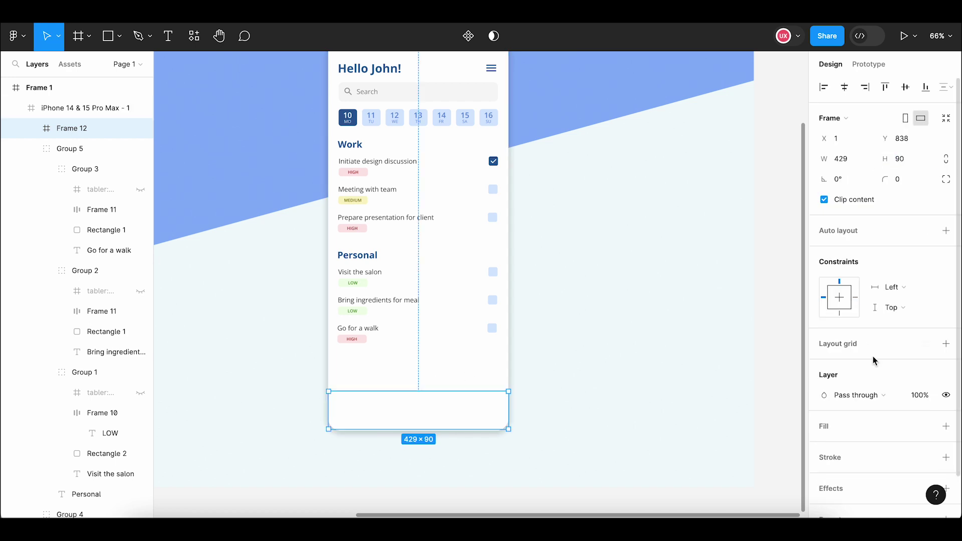
scroll(444, 424, "up", 3)
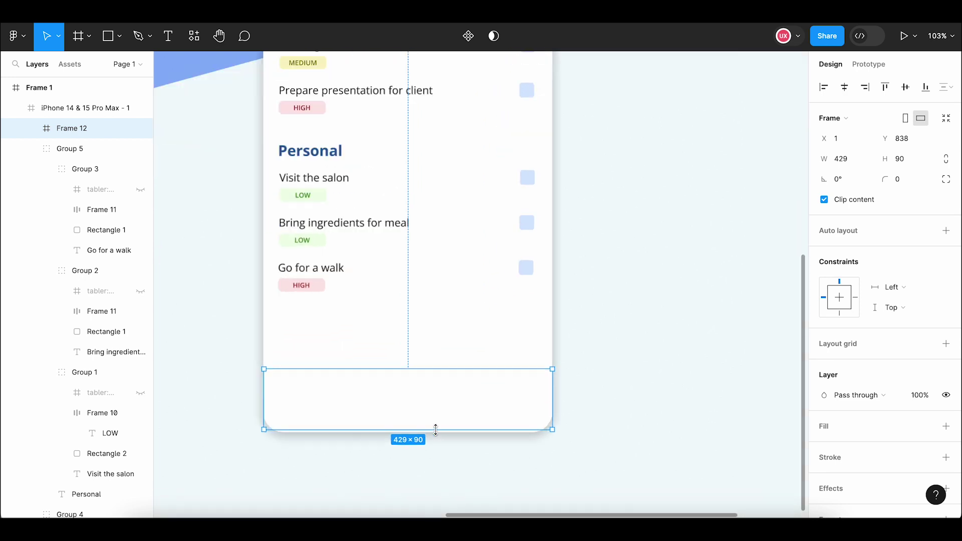
scroll(436, 426, "up", 2)
left_click_drag(437, 430, 436, 433)
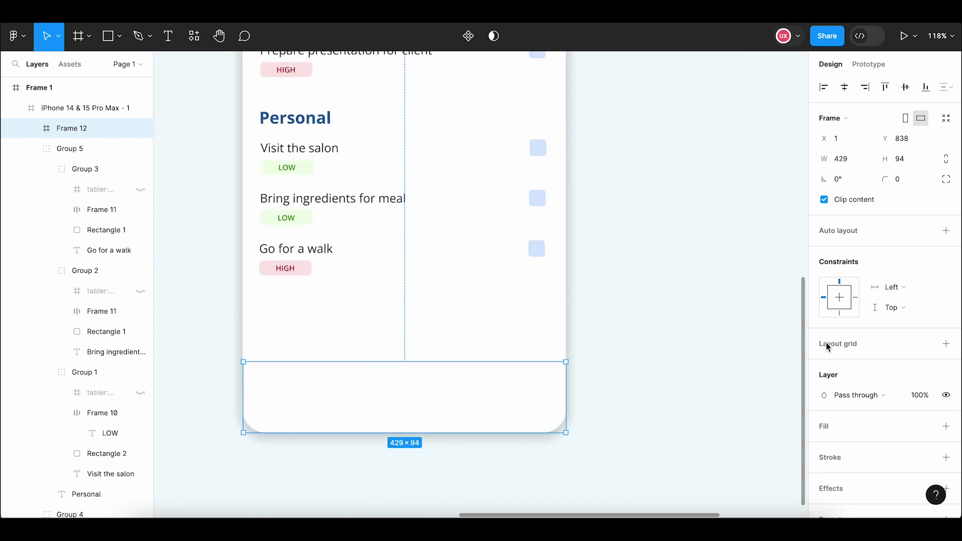
Add a light-blue D6E7FF fill to the bar, sampled from the palette swatch.
left_click(943, 427)
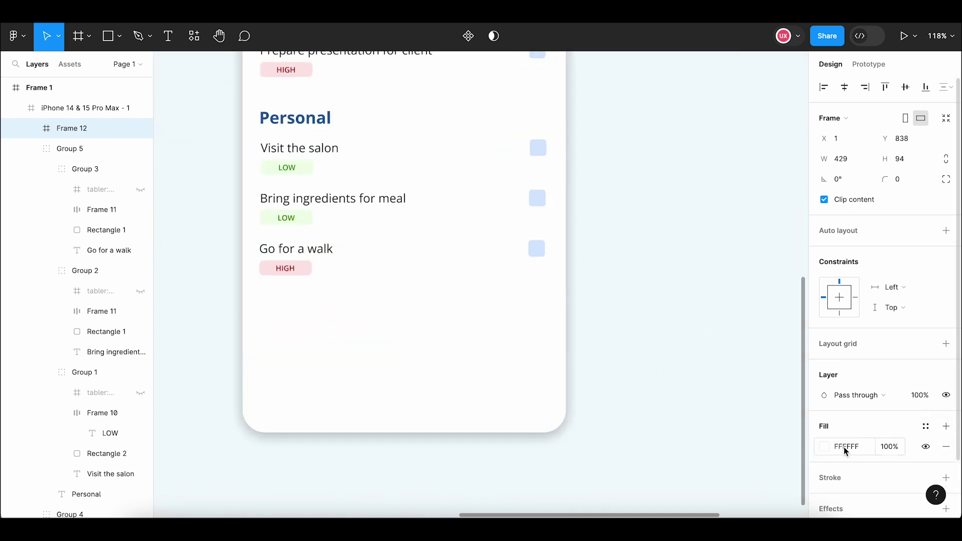
left_click(824, 447)
left_click(674, 365)
scroll(545, 369, "down", 5)
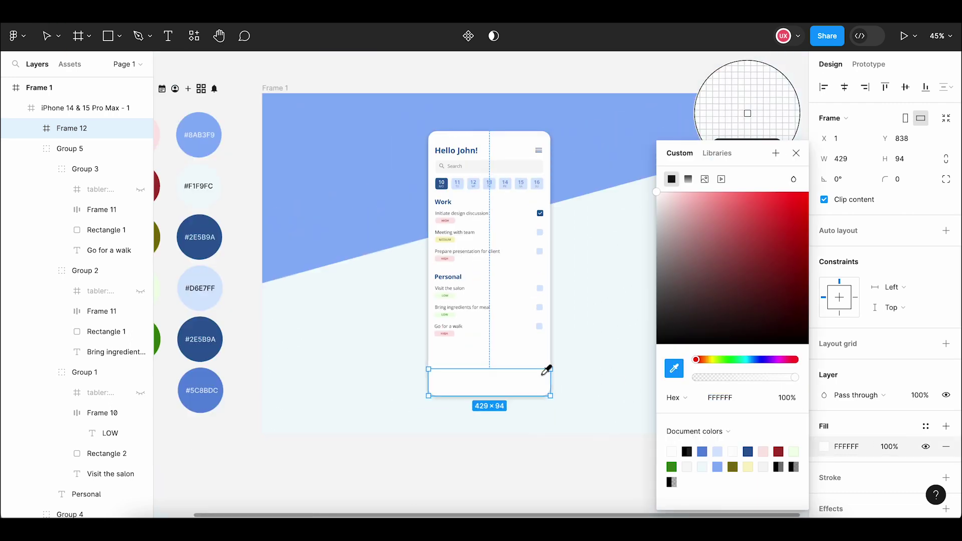
scroll(547, 185, "up", 5)
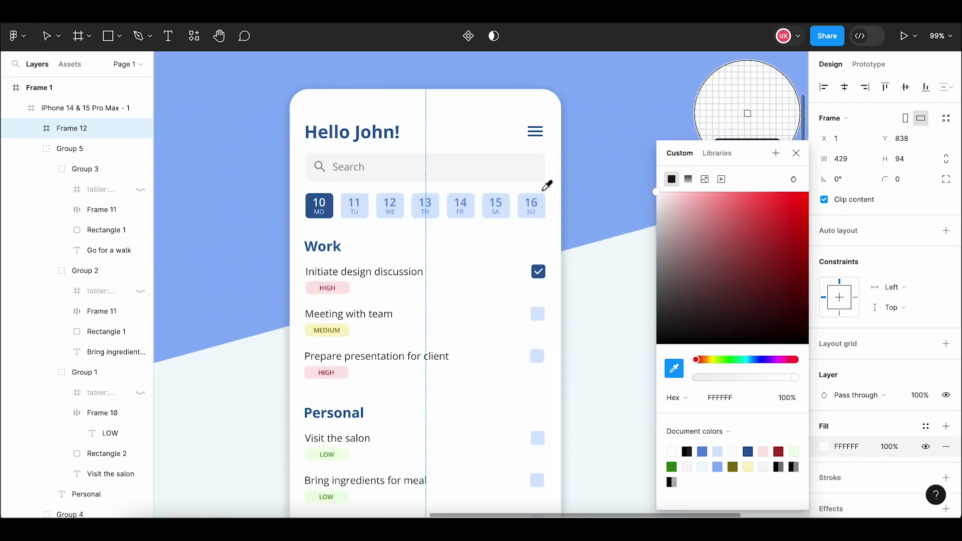
left_click(548, 192)
key("Escape")
key("Escape")
Align the bottom bar flush with the phone's left edge.
scroll(578, 333, "down", 4)
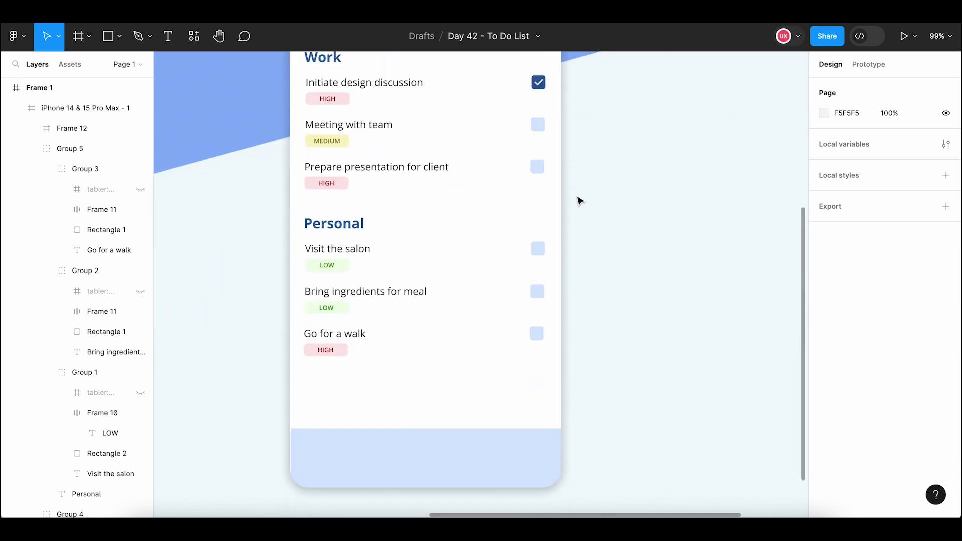
scroll(481, 317, "down", 2)
scroll(427, 363, "up", 3)
left_click(371, 403)
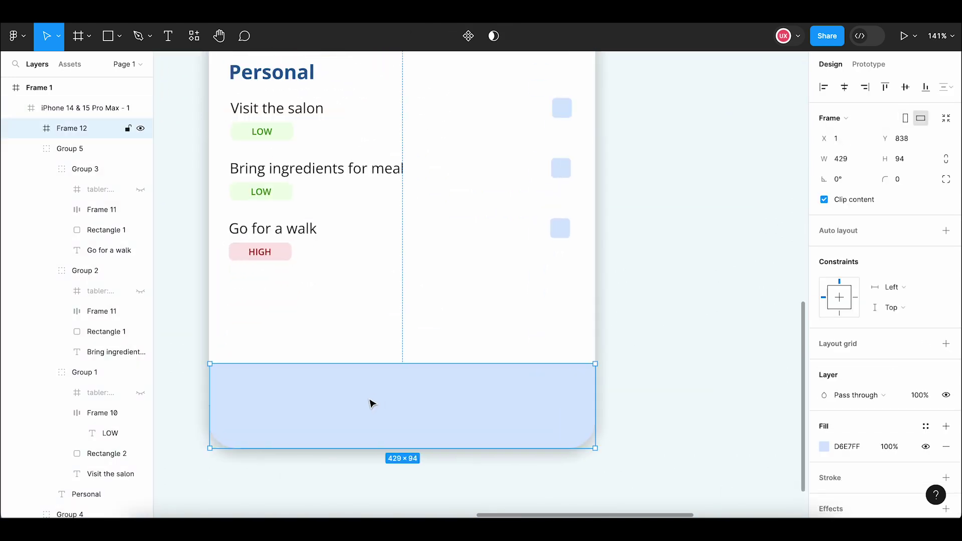
left_click_drag(372, 404, 369, 402)
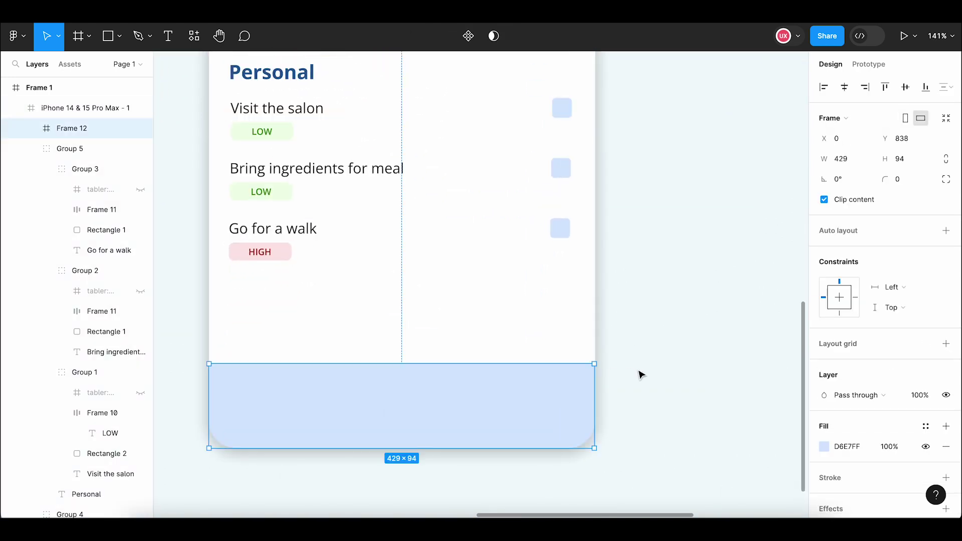
left_click(641, 374)
Widen the bottom bar to reach the phone's right edge and review the result.
left_click(564, 398)
scroll(600, 403, "up", 3)
scroll(600, 404, "up", 3)
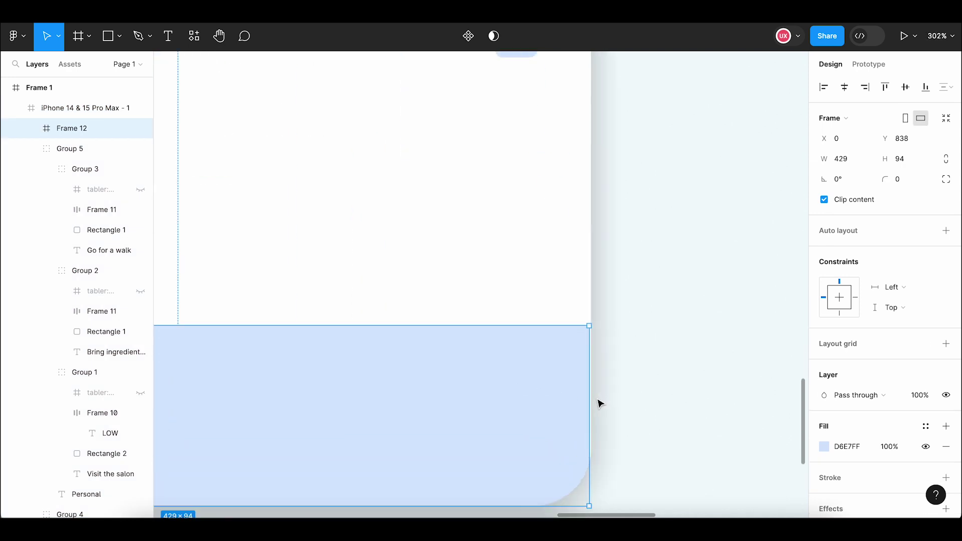
left_click_drag(593, 398, 594, 398)
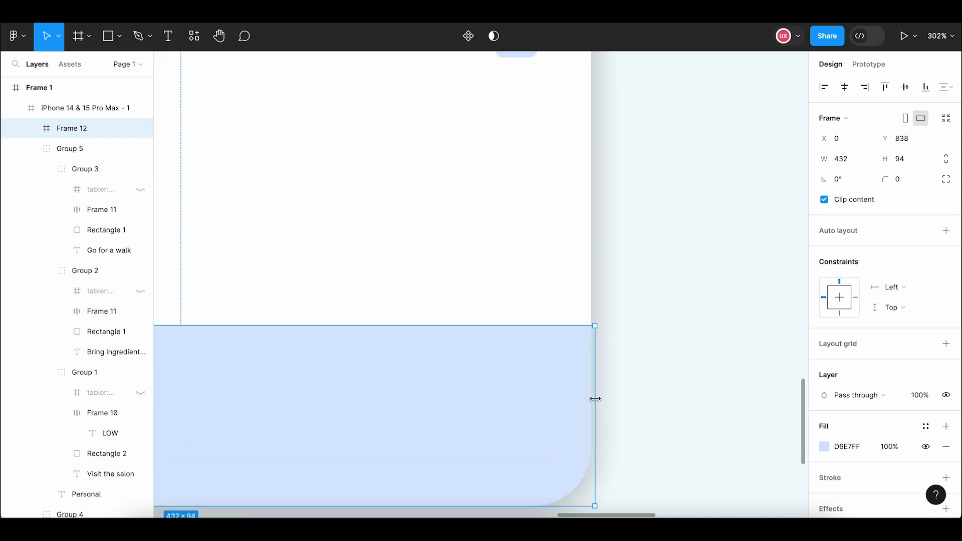
left_click(614, 399)
scroll(615, 399, "down", 5)
scroll(616, 399, "down", 4)
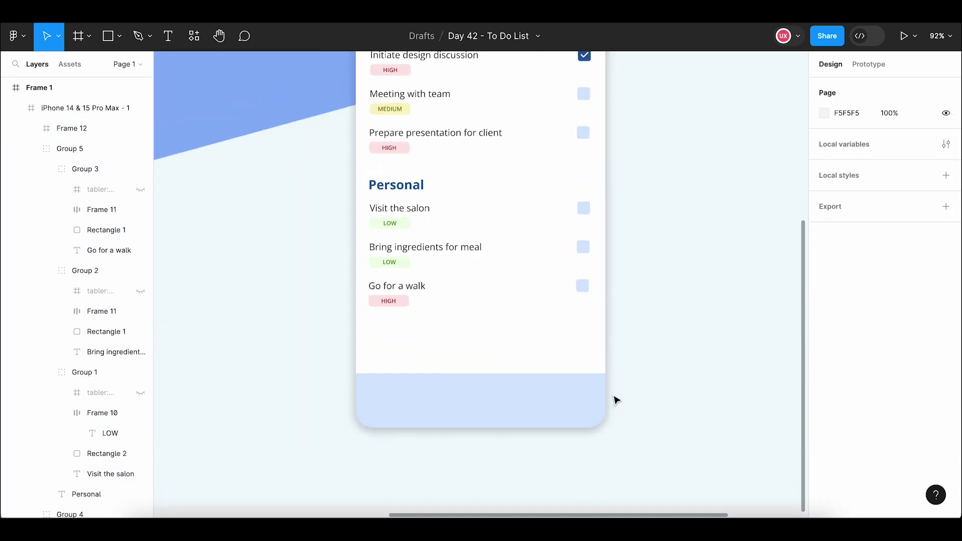
scroll(616, 399, "down", 2)
scroll(592, 403, "right", 1)
scroll(501, 404, "right", 1)
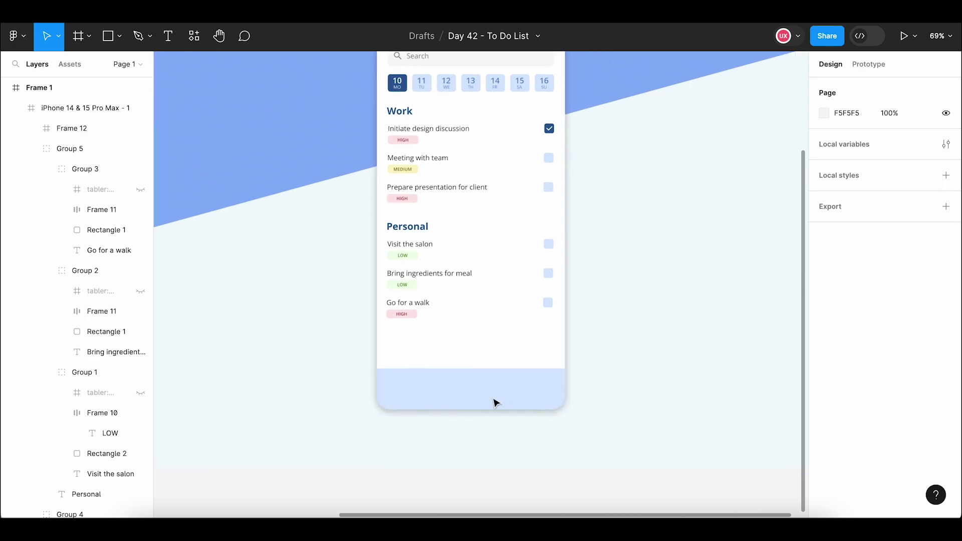
scroll(475, 395, "up", 3)
scroll(474, 396, "down", 5)
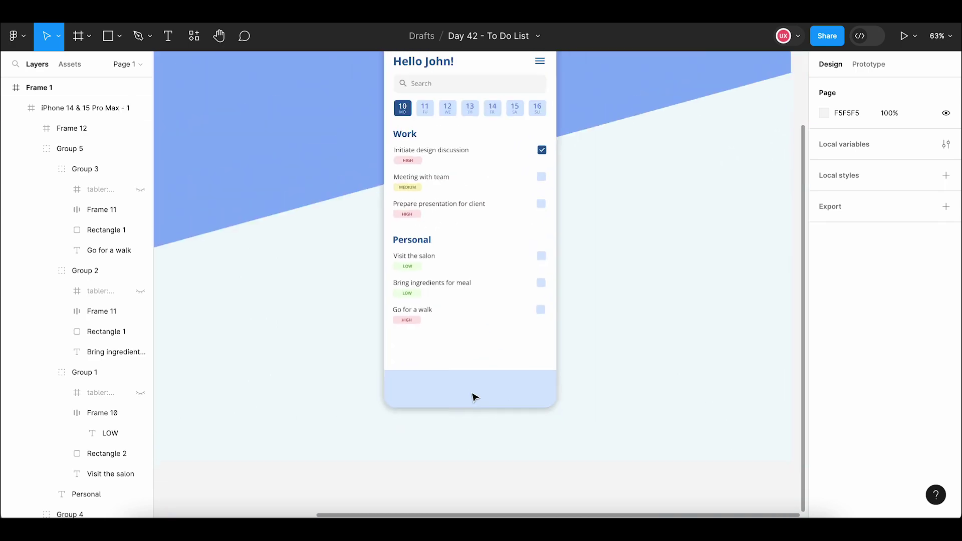
scroll(471, 394, "down", 5)
scroll(267, 210, "up", 7)
Select the calendar, profile, grid and bell icons together.
scroll(267, 210, "up", 3)
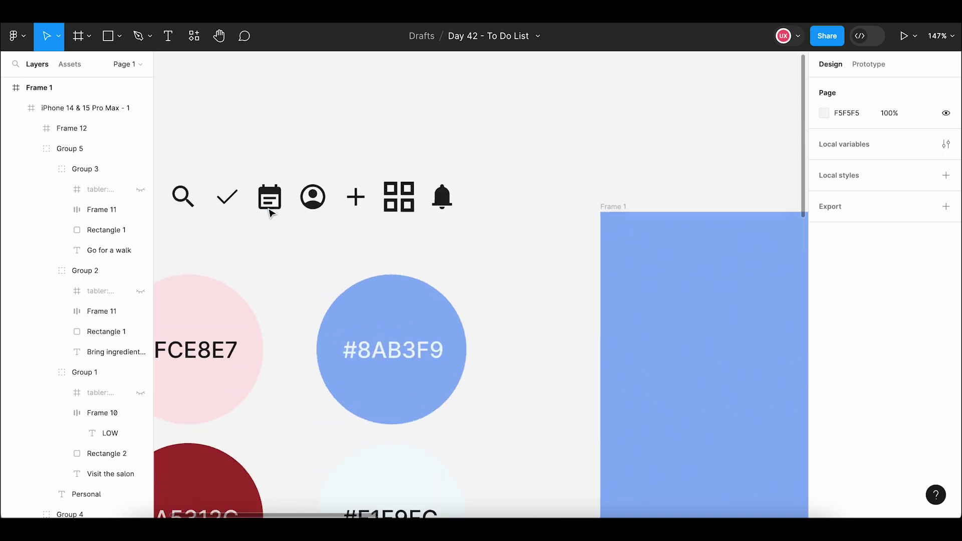
left_click(269, 203)
left_click(312, 199, "shift")
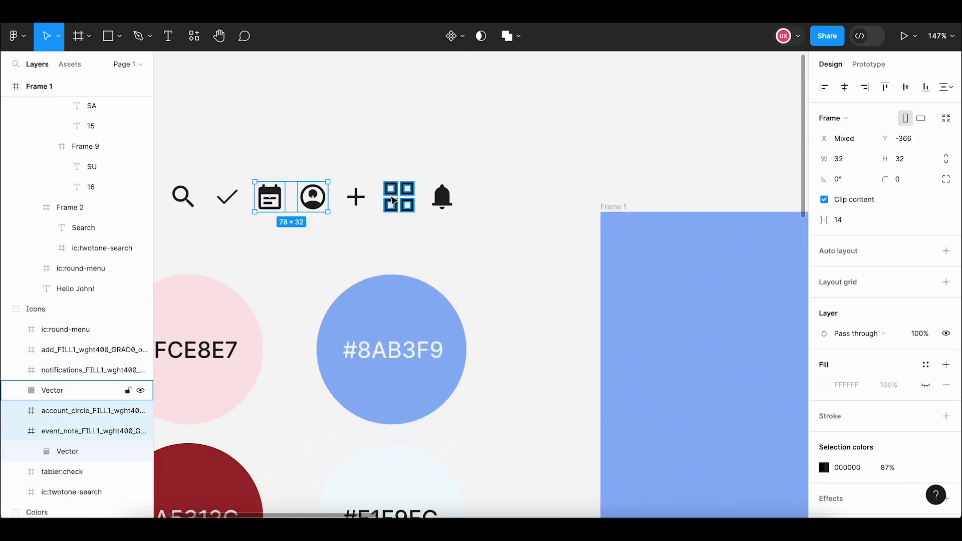
left_click(399, 198, "shift")
left_click(448, 201, "shift")
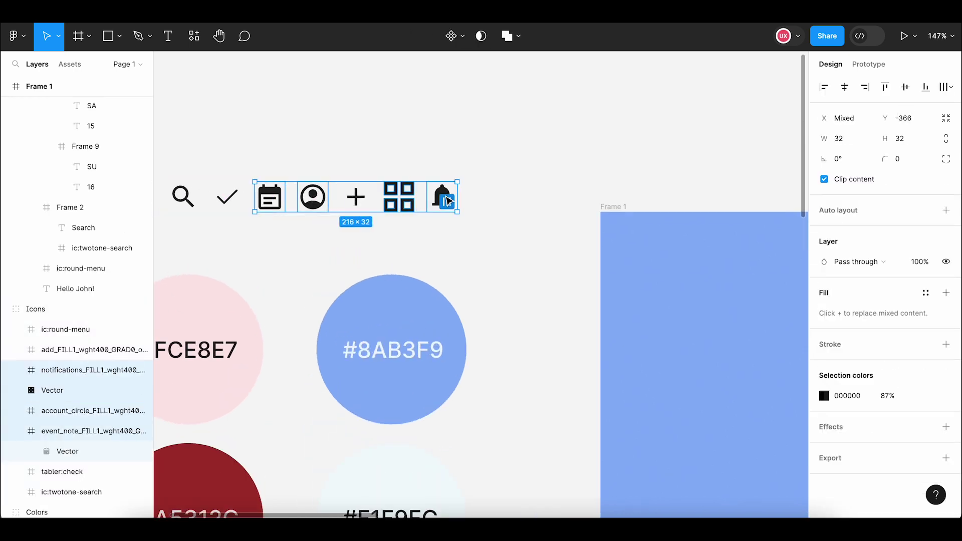
Paste the four icons into the light-blue bottom bar and centre them vertically.
scroll(447, 201, "down", 5)
scroll(612, 349, "down", 3)
scroll(440, 339, "right", 5)
scroll(441, 339, "up", 5)
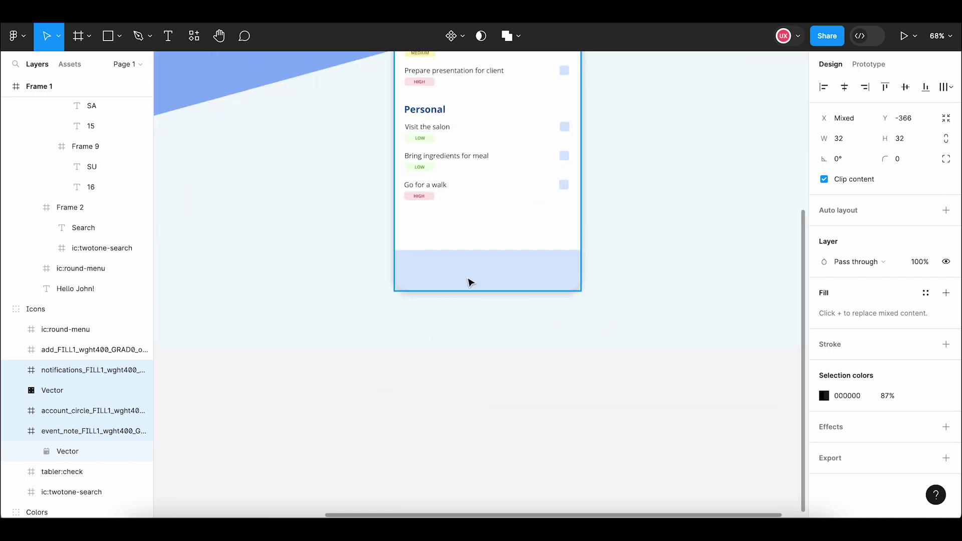
left_click(470, 282)
right_click(480, 277)
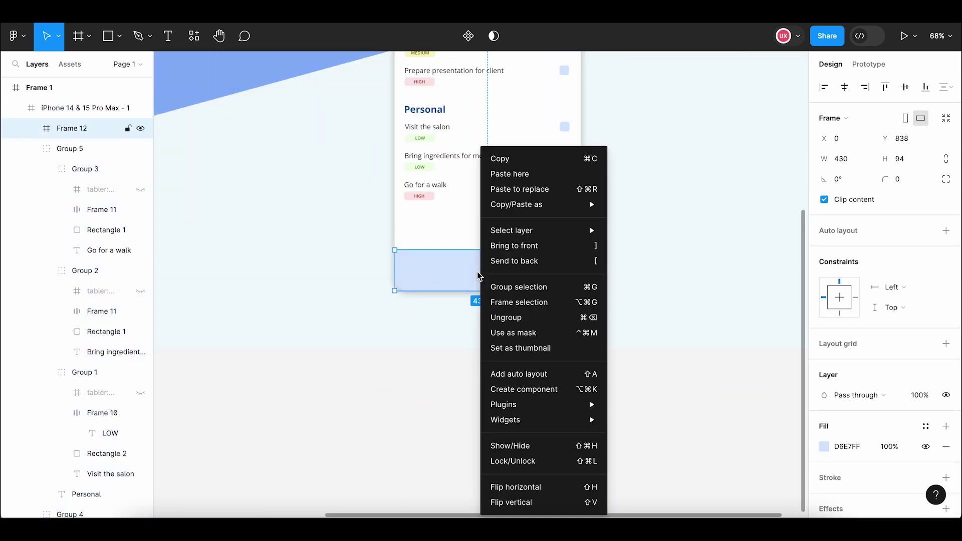
left_click(515, 172)
scroll(491, 262, "up", 5)
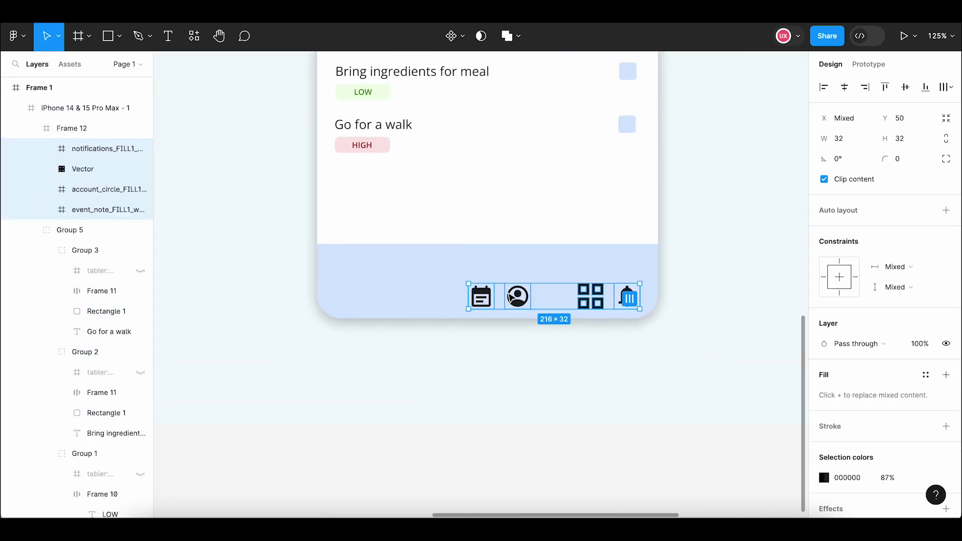
mouse_move(514, 293)
left_mouse_down()
mouse_move(451, 282)
mouse_move(374, 287)
left_mouse_up()
Move the bell and calendar icons out toward the bar's right and left ends.
left_click(420, 286)
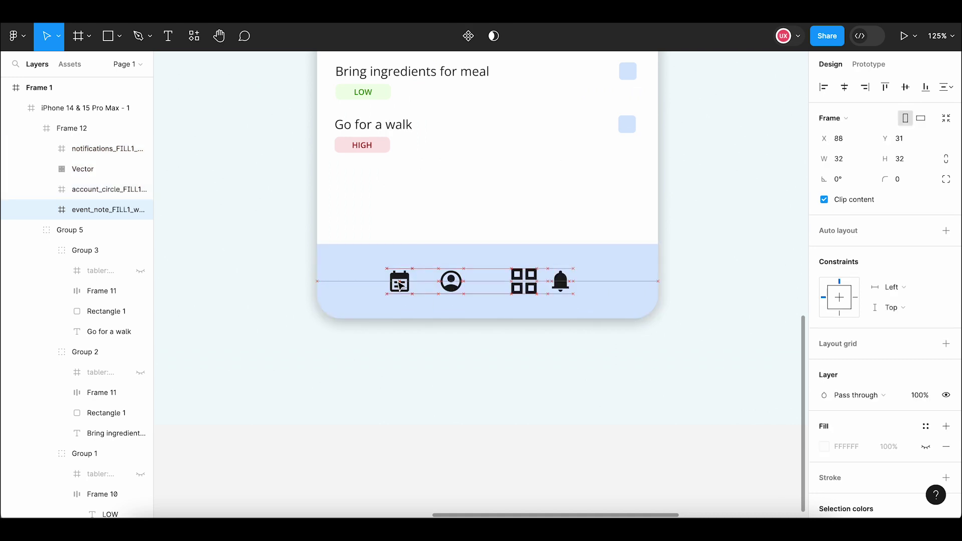
left_click_drag(560, 282, 614, 285)
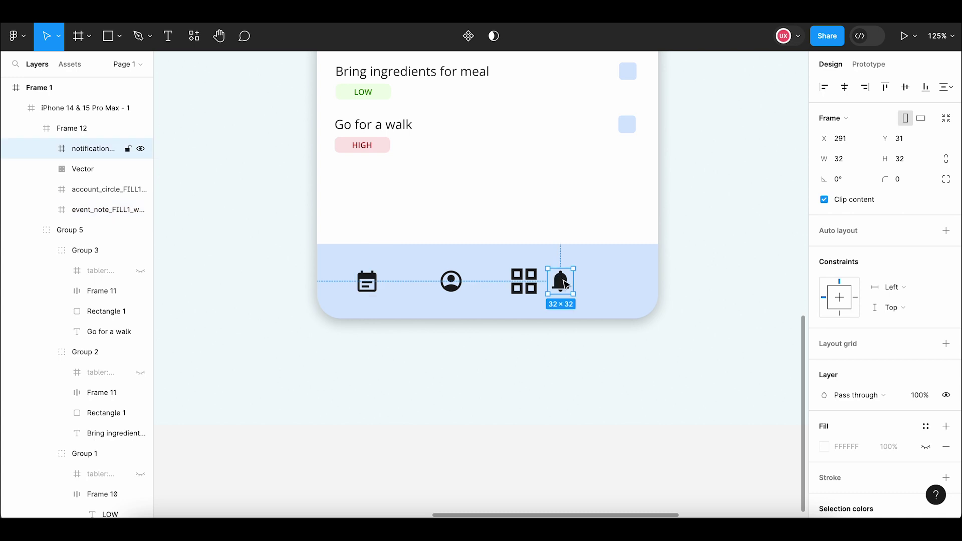
left_click_drag(376, 284, 369, 287)
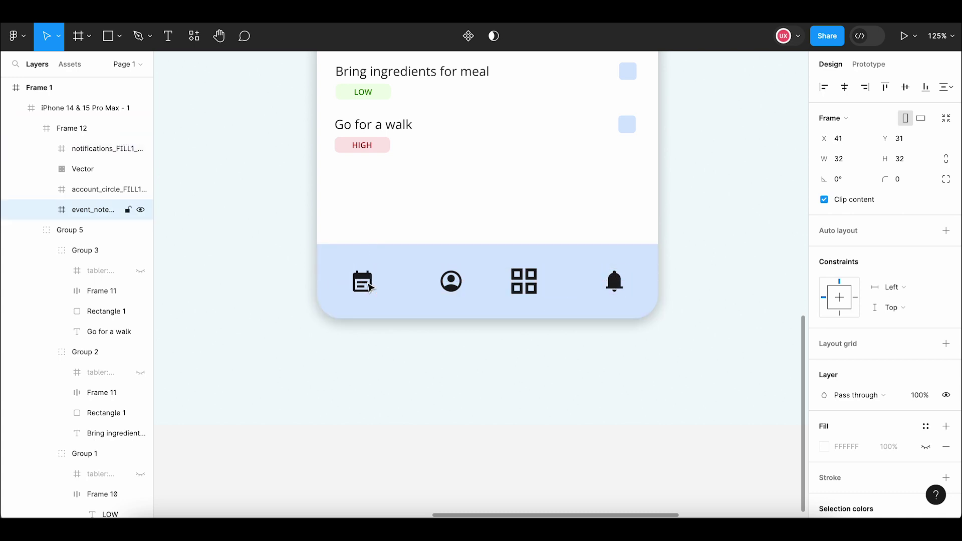
mouse_move(619, 286)
left_mouse_down()
mouse_move(583, 333)
mouse_move(479, 330)
left_mouse_up()
scroll(582, 333, "down", 3)
left_click(583, 333)
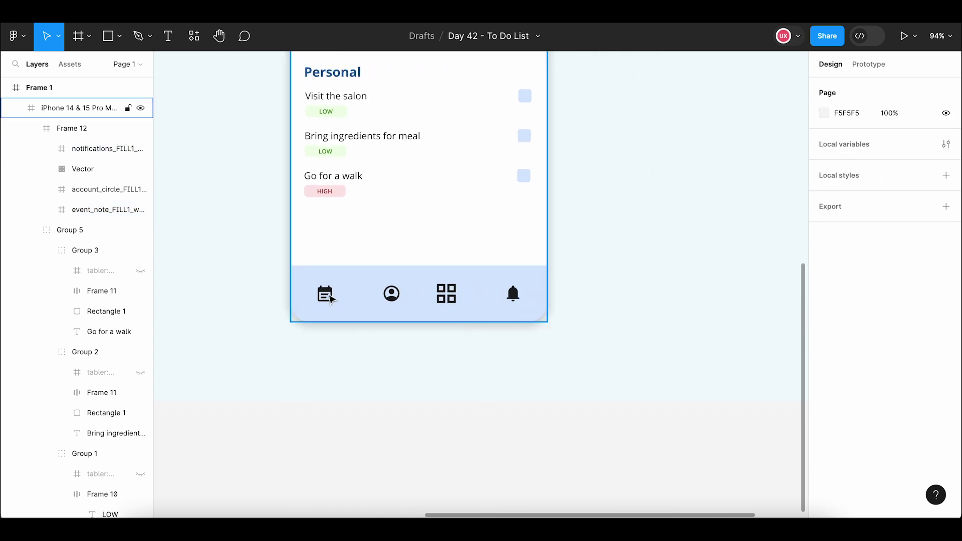
Resize the calendar icon to 34 wide and the grid icon to 29×29.
left_click(330, 299)
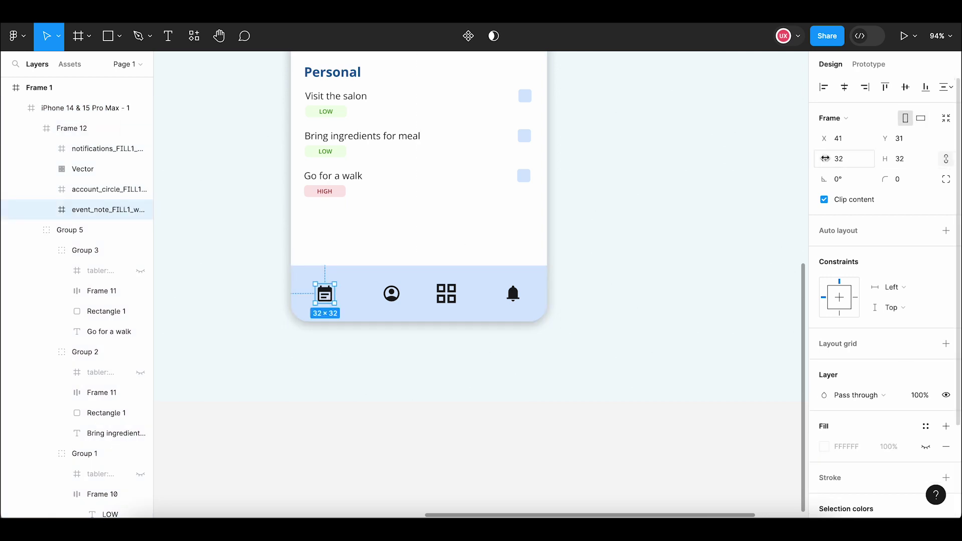
type("34")
key("Return")
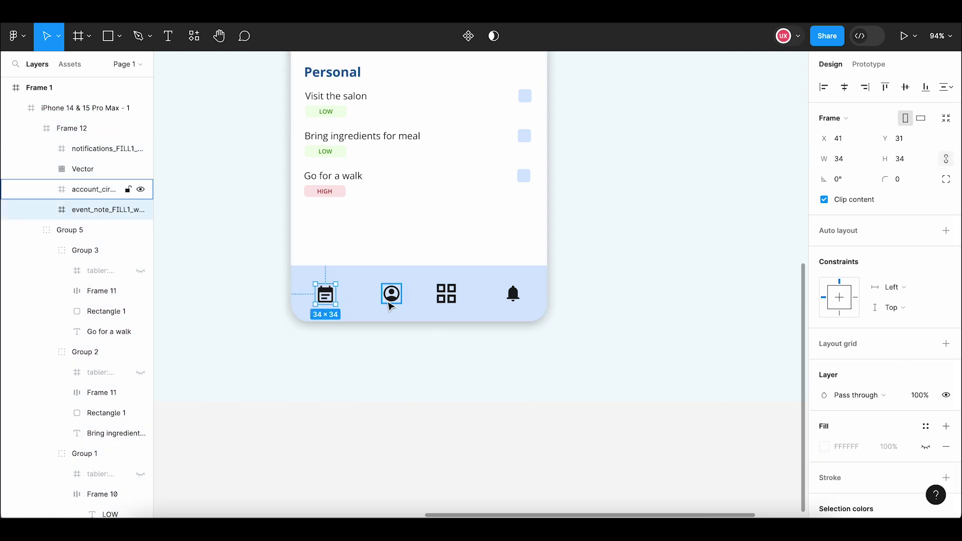
left_click(391, 294)
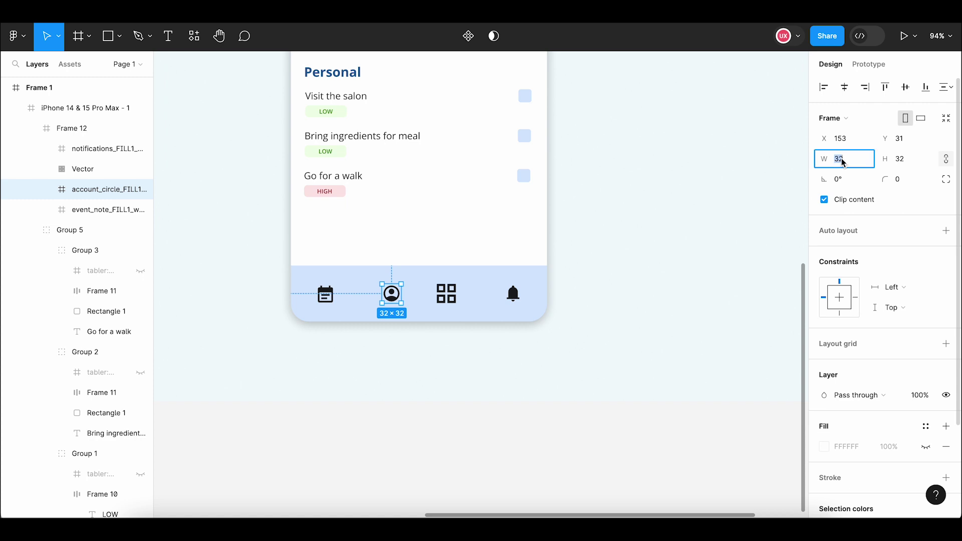
left_click(513, 293)
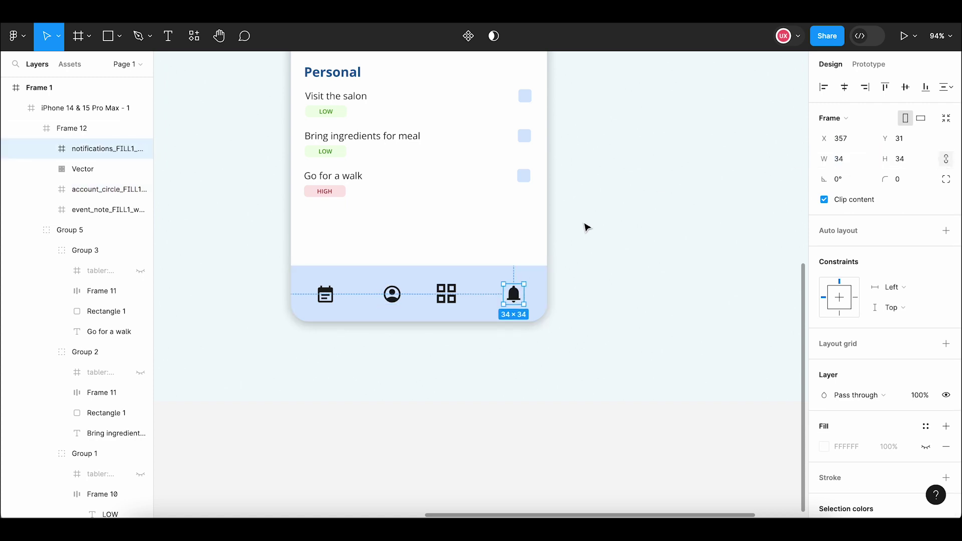
left_click(445, 298)
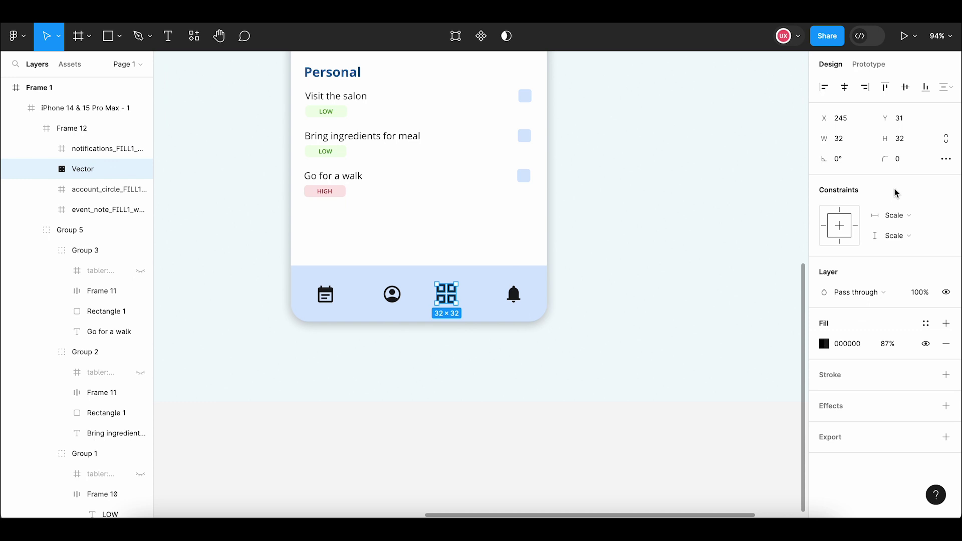
left_click(848, 138)
type("28")
key("Return")
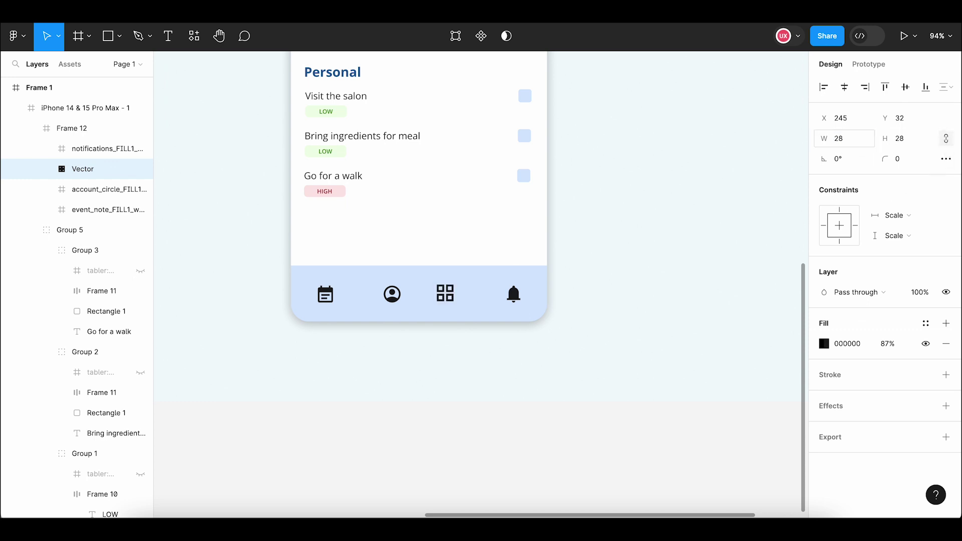
left_click(844, 140)
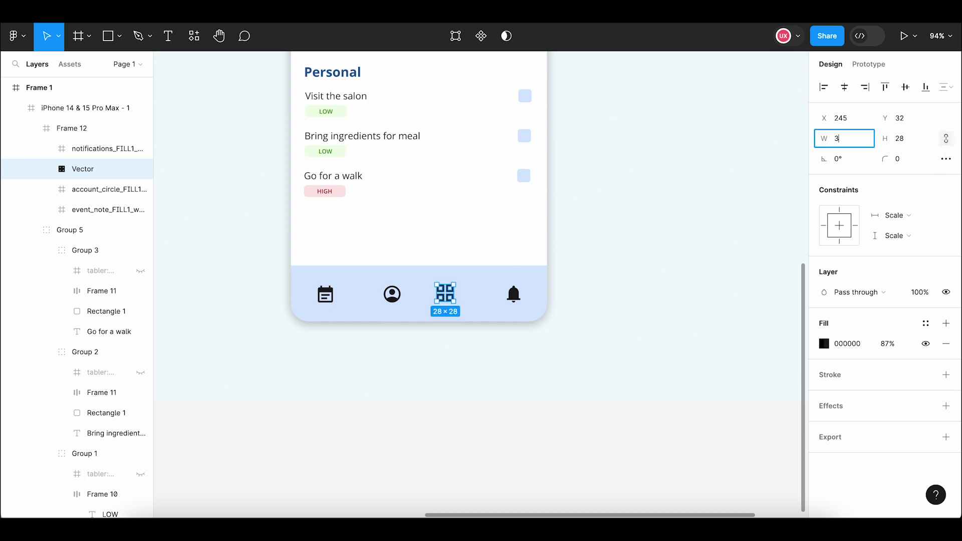
type("9")
key("Return")
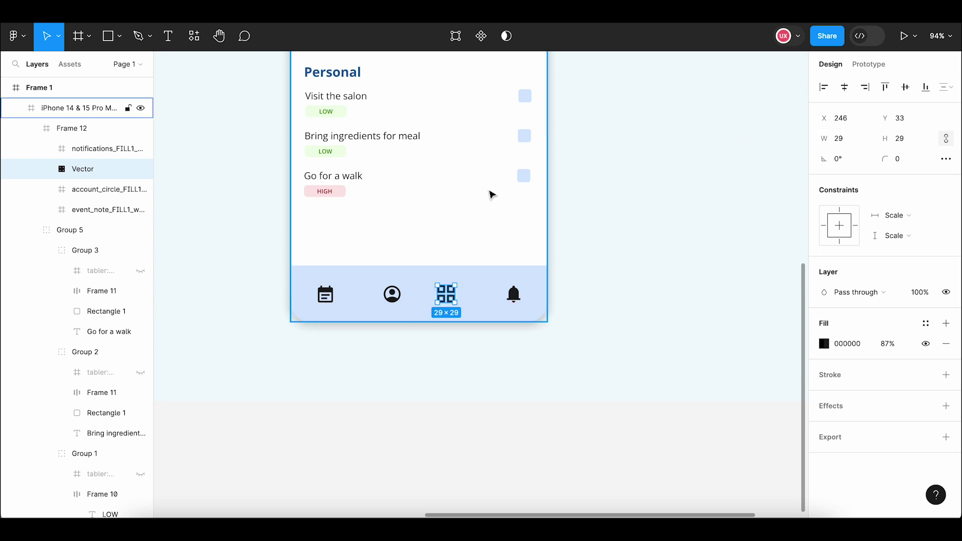
Distribute the calendar, account, grid and bell icons evenly across the bottom bar.
left_click(325, 296)
left_click(392, 293, "shift")
left_click(446, 294, "shift")
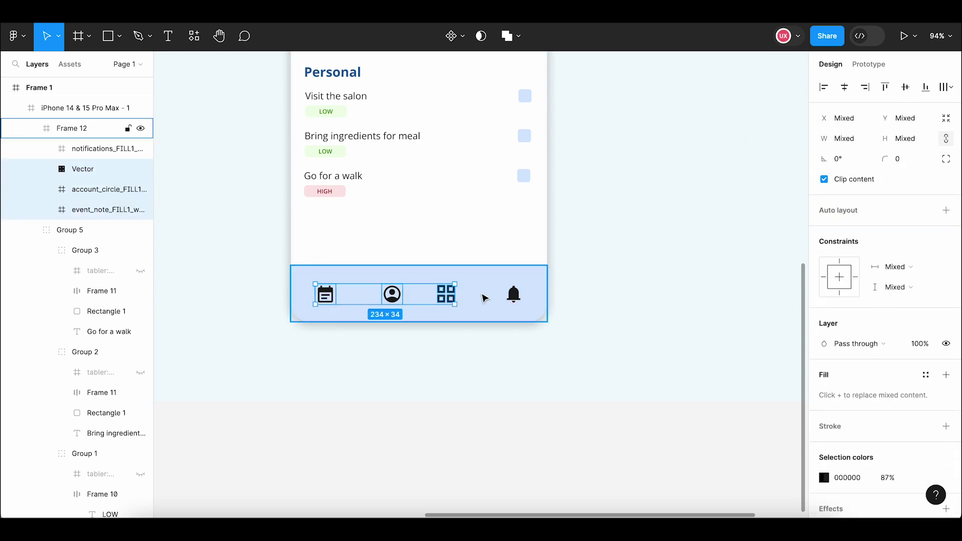
left_click(514, 294, "shift")
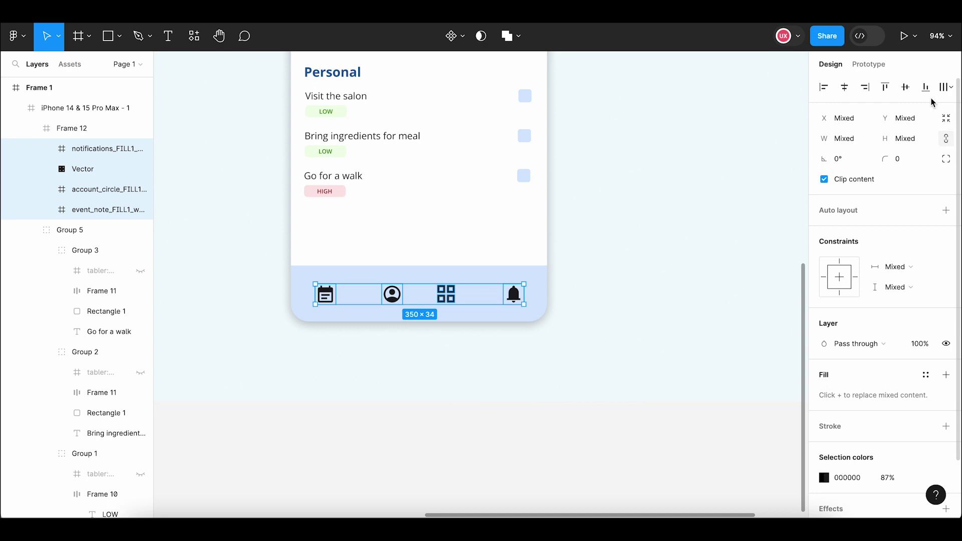
left_click(906, 88)
left_click(940, 89)
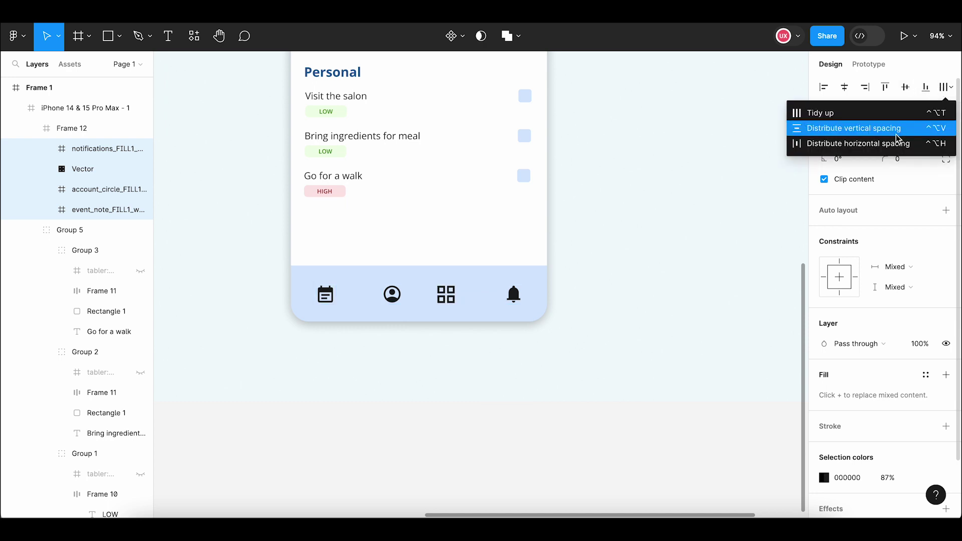
left_click(894, 143)
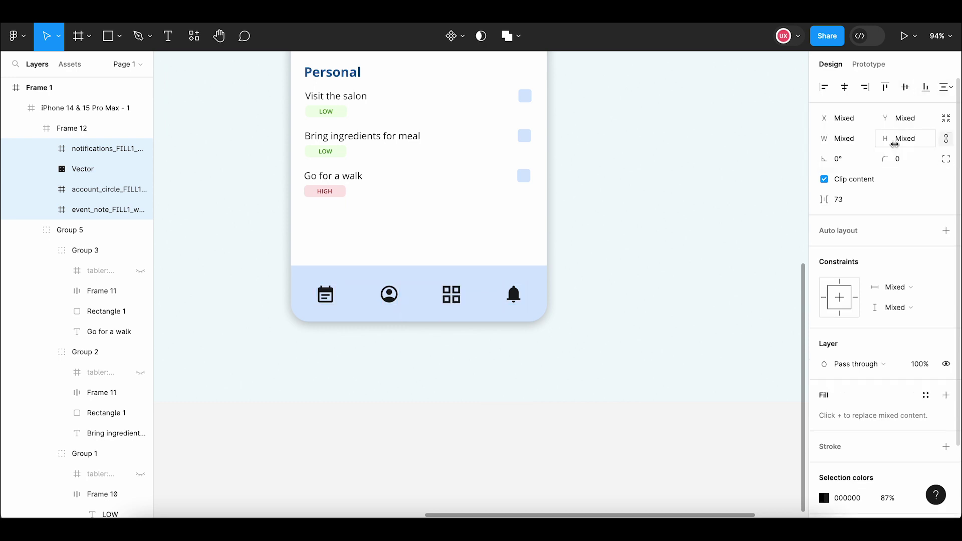
left_click(650, 266)
scroll(322, 314, "up", 3)
scroll(326, 306, "up", 2)
left_click(326, 293)
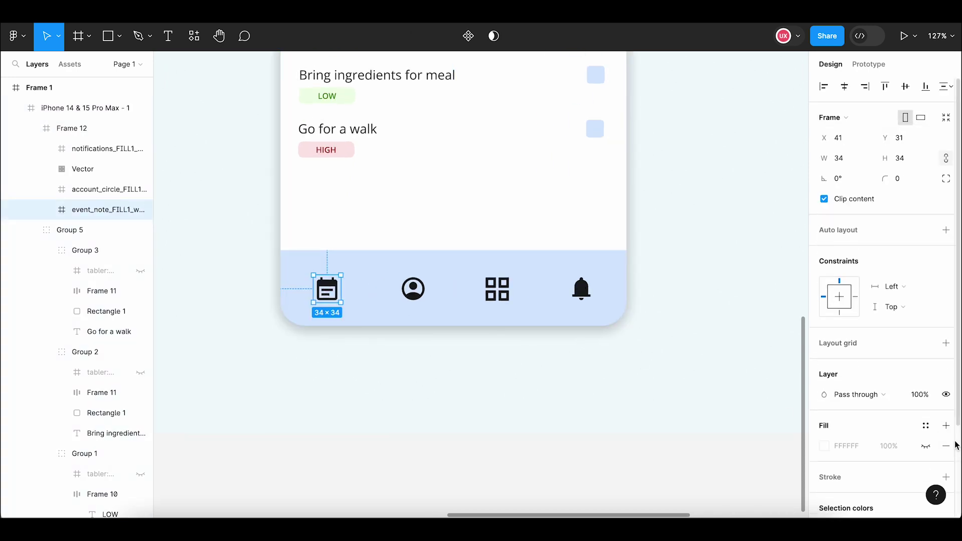
Colour the calendar nav icon dark blue #2E5B9A using the eyedropper.
scroll(956, 445, "down", 3)
left_click(823, 410)
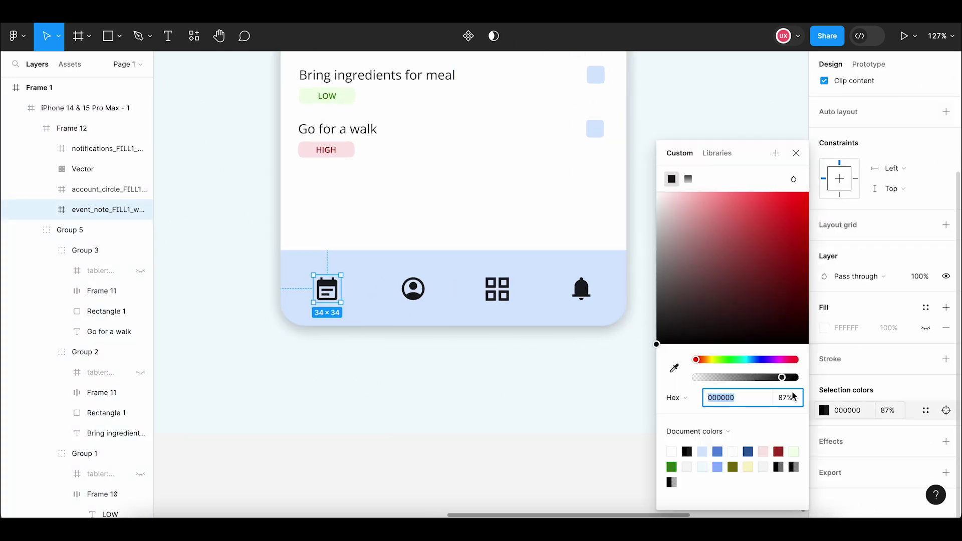
left_click(673, 370)
scroll(455, 393, "down", 5)
scroll(305, 270, "up", 3)
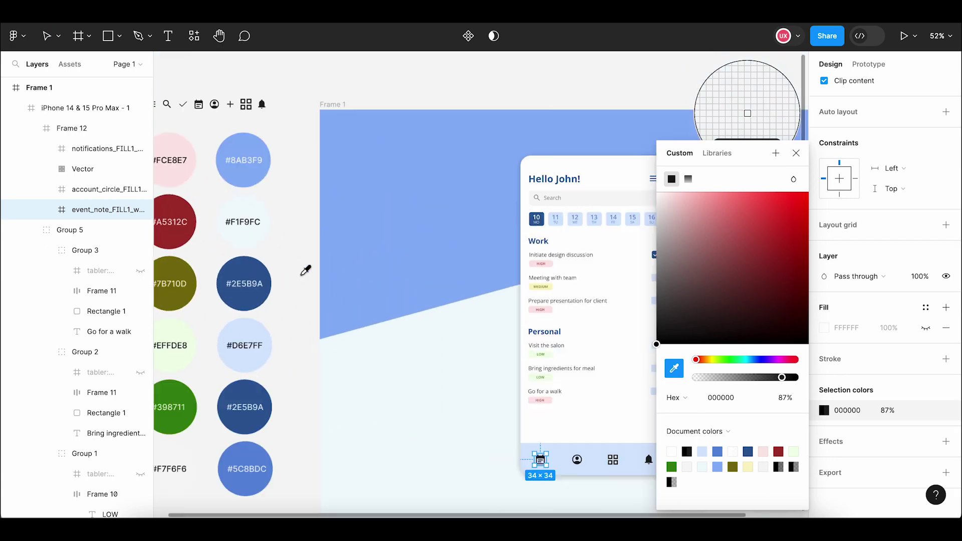
left_click(253, 270)
key("Escape")
Select the account, grid and bell icons together.
scroll(483, 423, "down", 3)
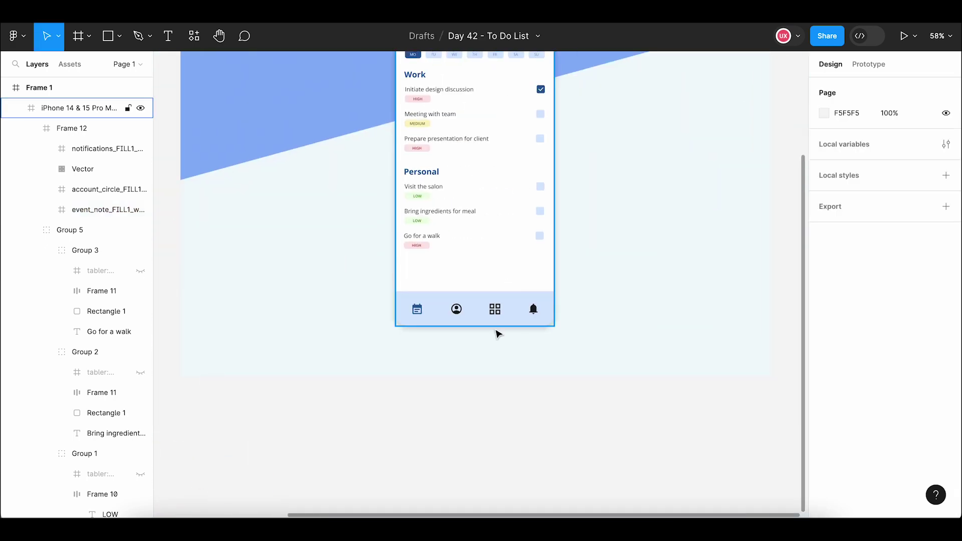
scroll(454, 312, "up", 3)
left_click(463, 309)
double_click(463, 309)
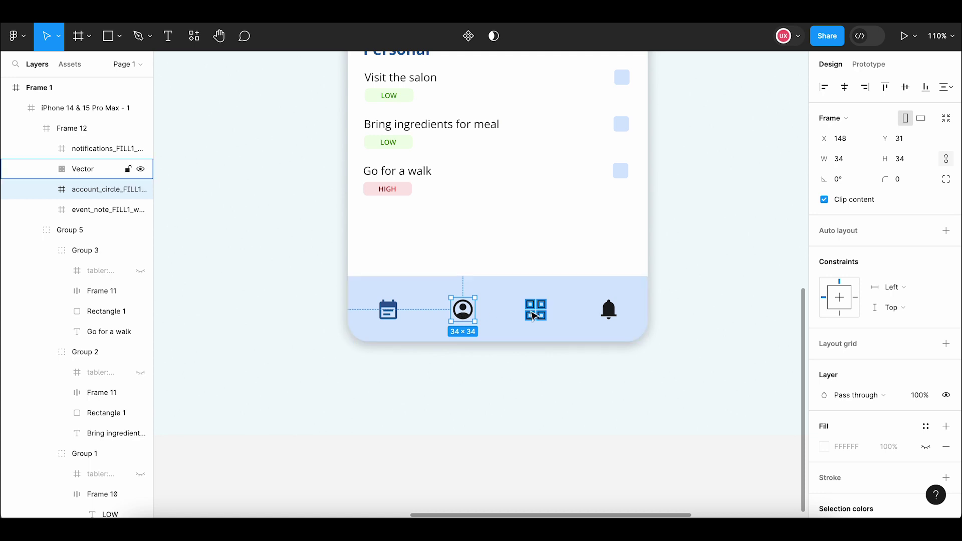
left_click(536, 309, "shift")
left_click(609, 311, "shift")
scroll(852, 350, "down", 2)
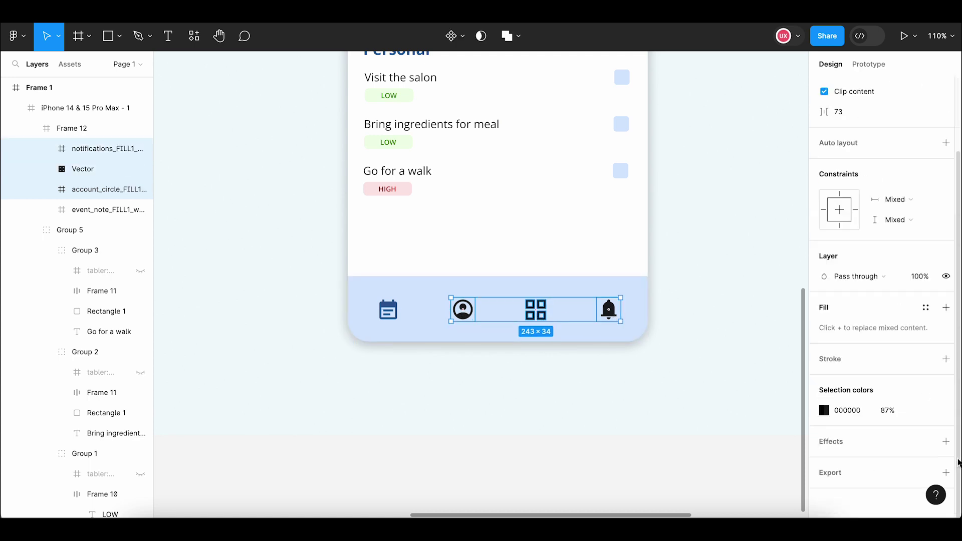
Eyedrop the #5C8BDC blue swatch onto the three selected icons.
left_click(823, 410)
left_click(674, 369)
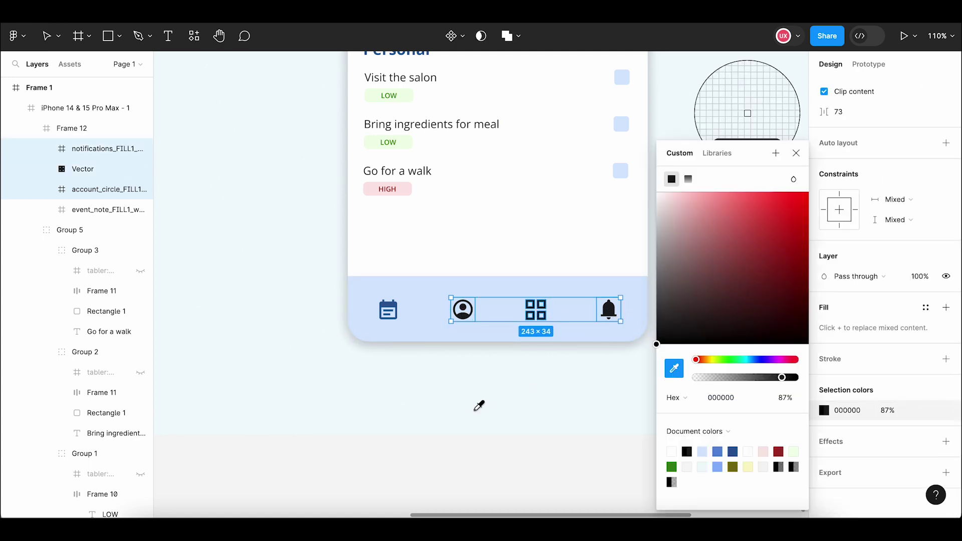
scroll(479, 404, "down", 3)
scroll(451, 405, "down", 2)
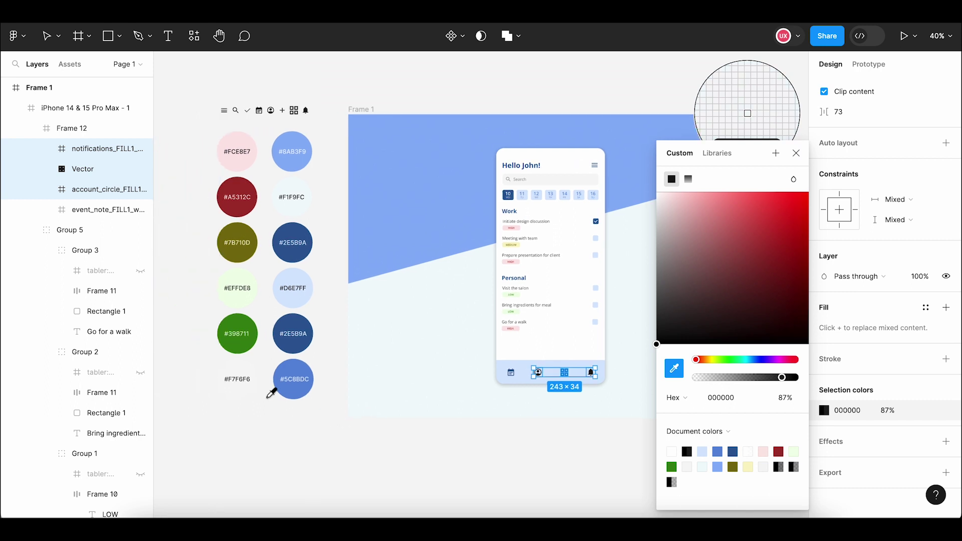
scroll(271, 394, "up", 3)
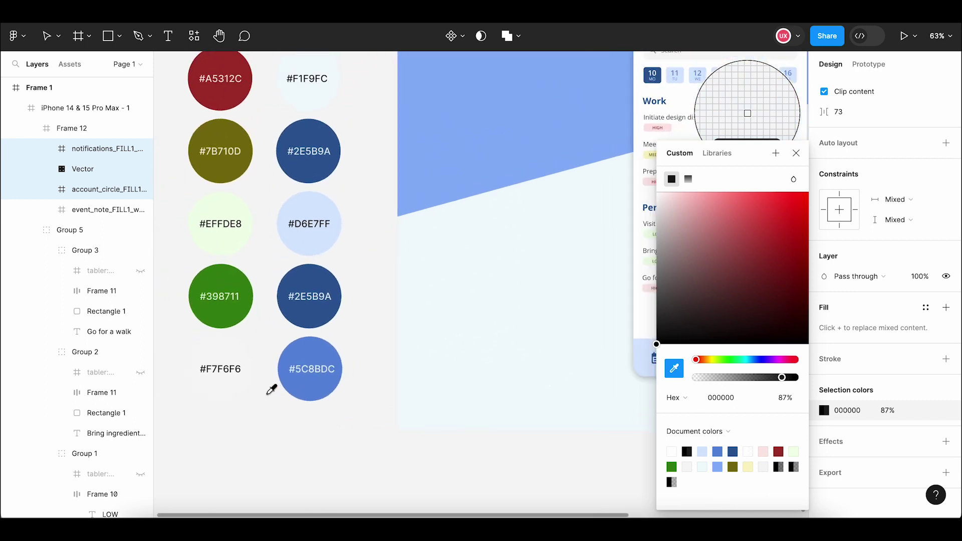
scroll(296, 358, "down", 2)
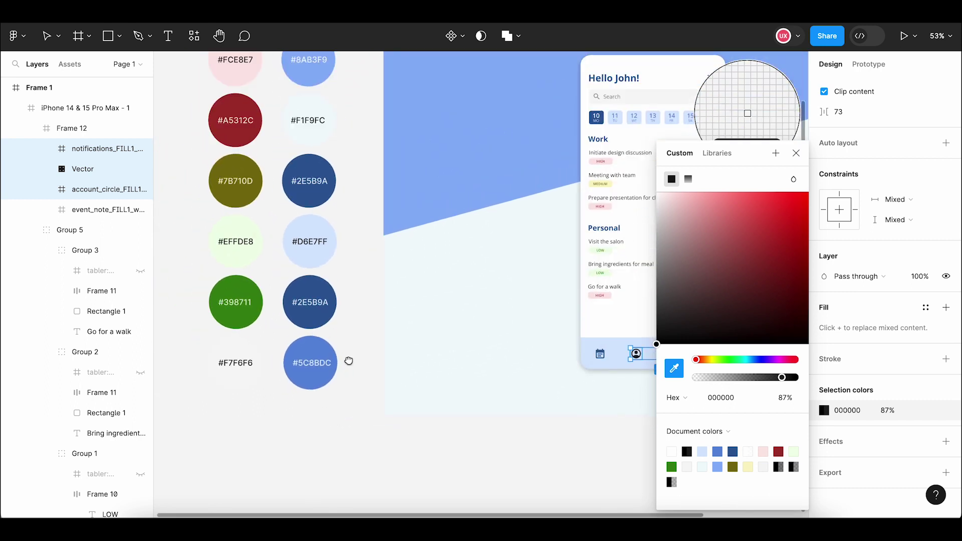
left_click(269, 299)
left_click(338, 300)
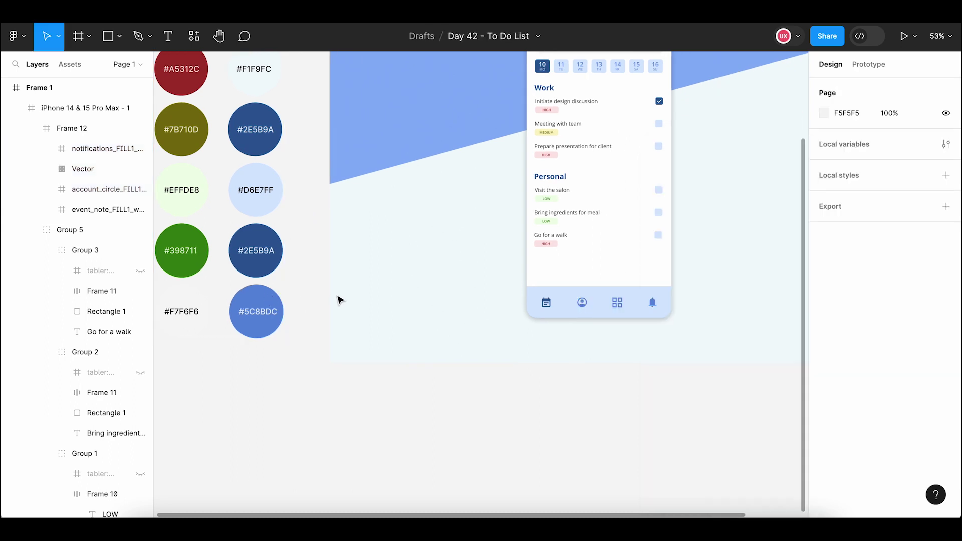
Reselect the account, grid and bell icons inside the nav bar.
left_click(581, 308)
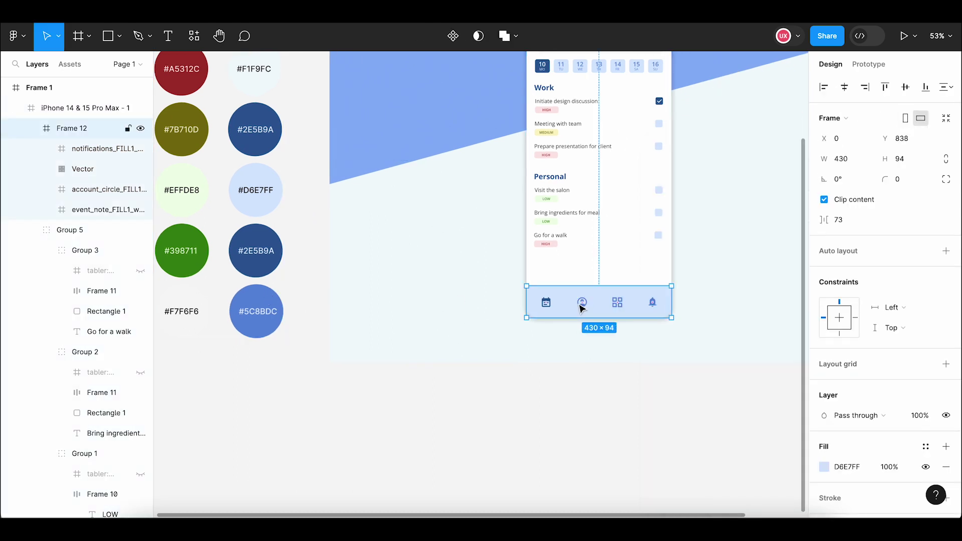
double_click(617, 302)
left_click(582, 302, "shift")
left_click(652, 302, "shift")
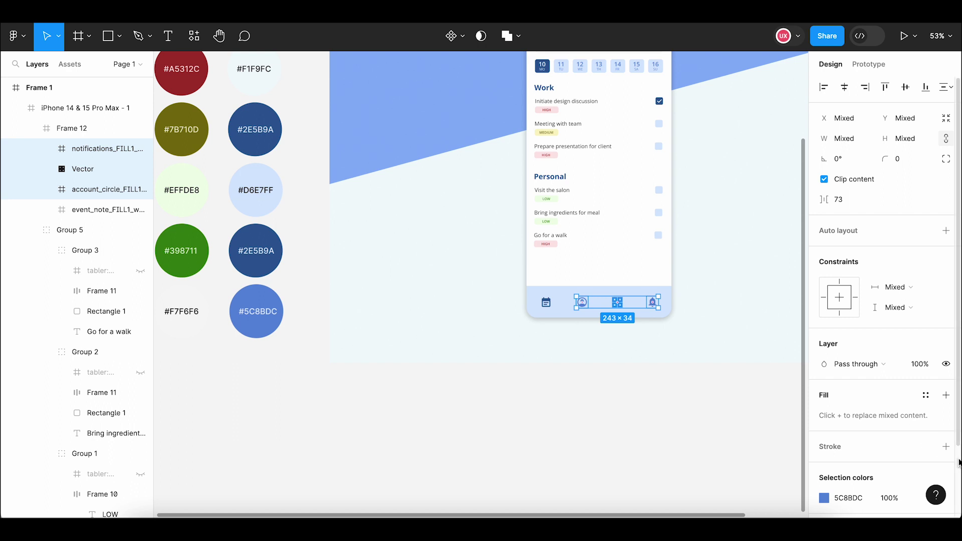
scroll(851, 401, "down", 2)
Recolour the three icons with the lighter #8AB3F9 blue swatch.
left_click(823, 411)
left_click(675, 370)
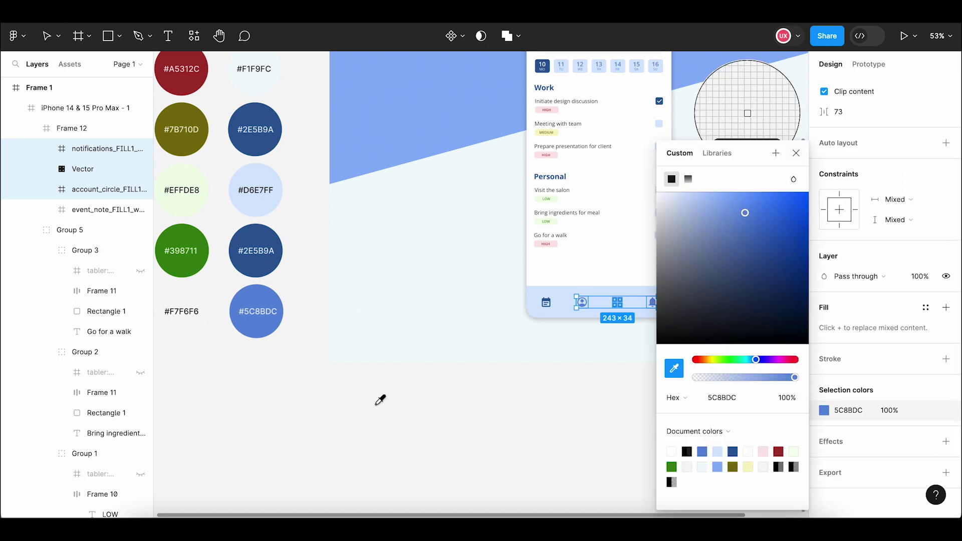
scroll(380, 400, "down", 2)
scroll(328, 348, "up", 2)
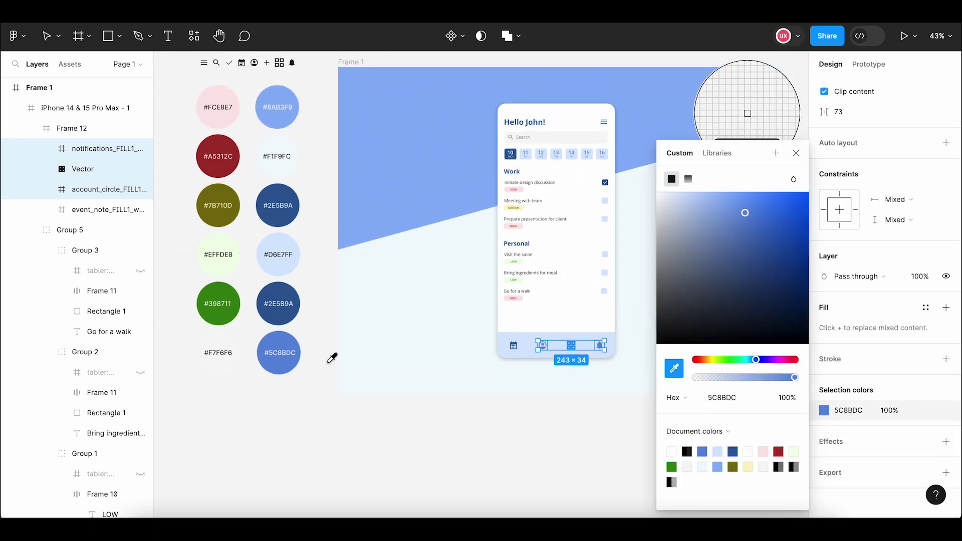
left_click(280, 243)
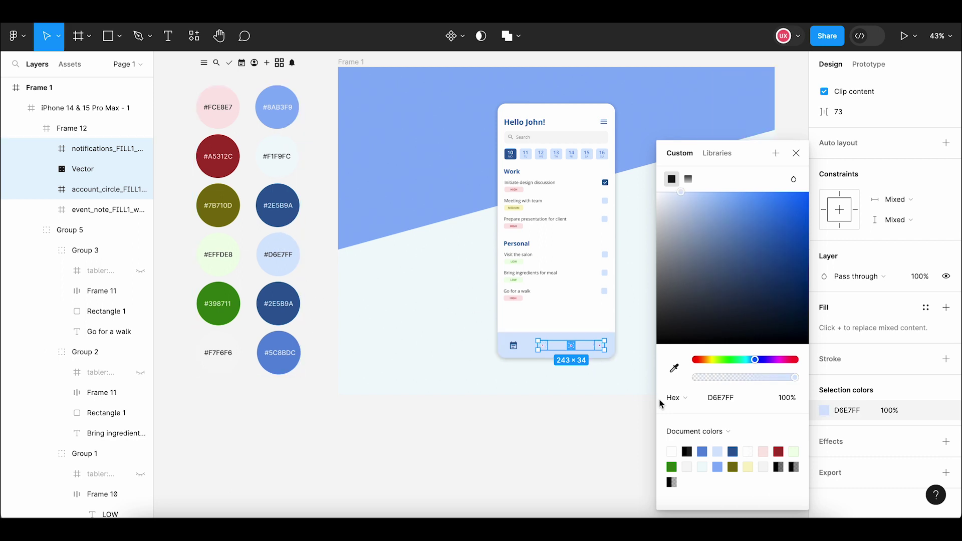
left_click(674, 369)
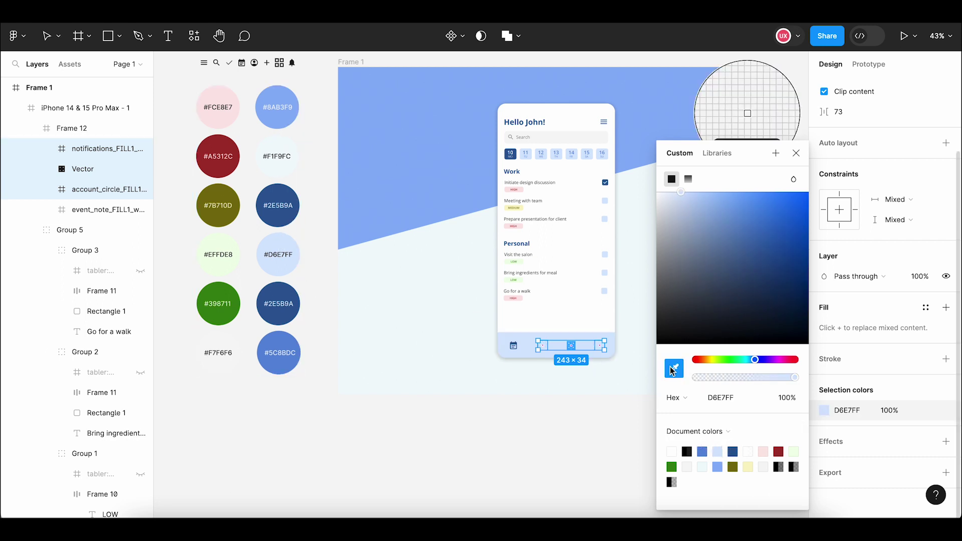
left_click(283, 97)
key("Escape")
Draw an ellipse centred on the bottom nav bar's top edge.
scroll(582, 338, "up", 3)
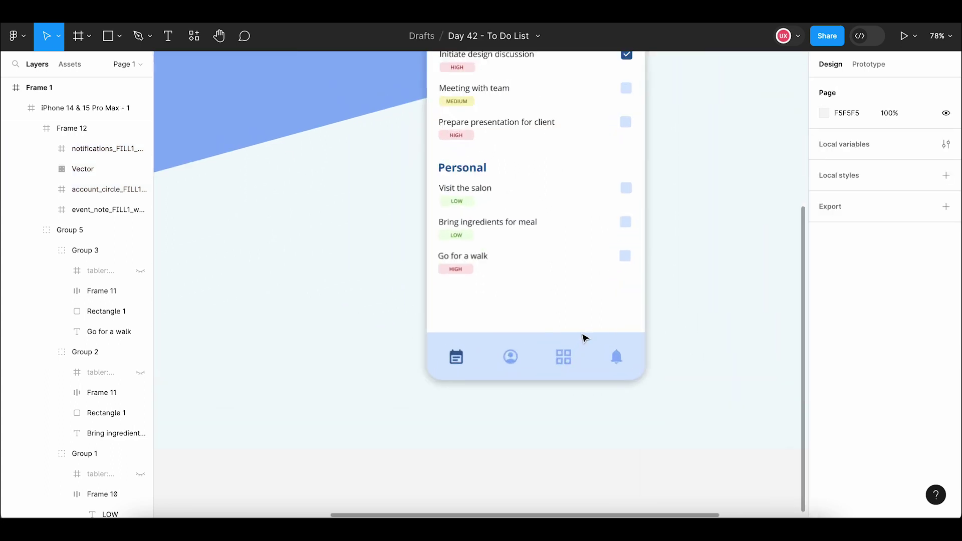
scroll(582, 337, "up", 3)
scroll(582, 337, "down", 1)
scroll(586, 340, "down", 2)
scroll(592, 342, "right", 3)
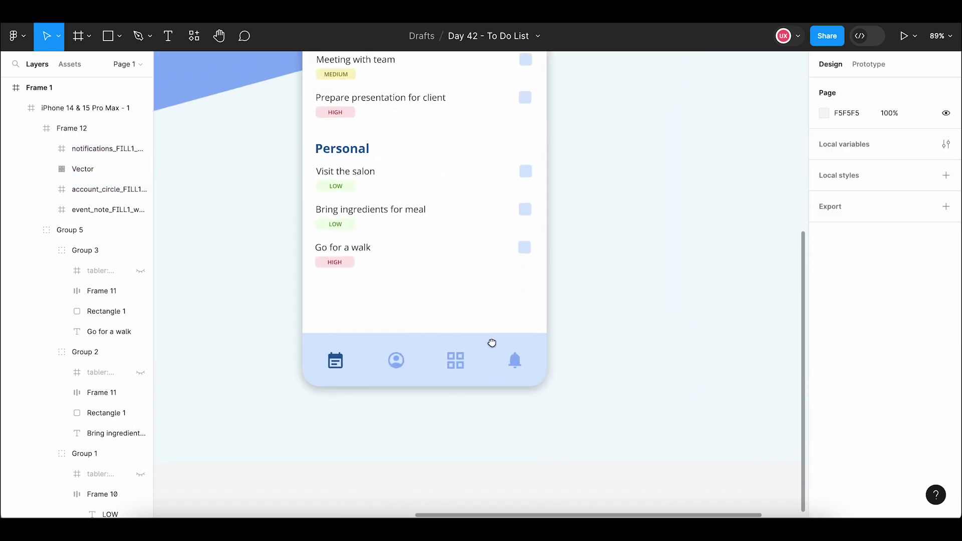
left_click(425, 357)
scroll(425, 357, "up", 2)
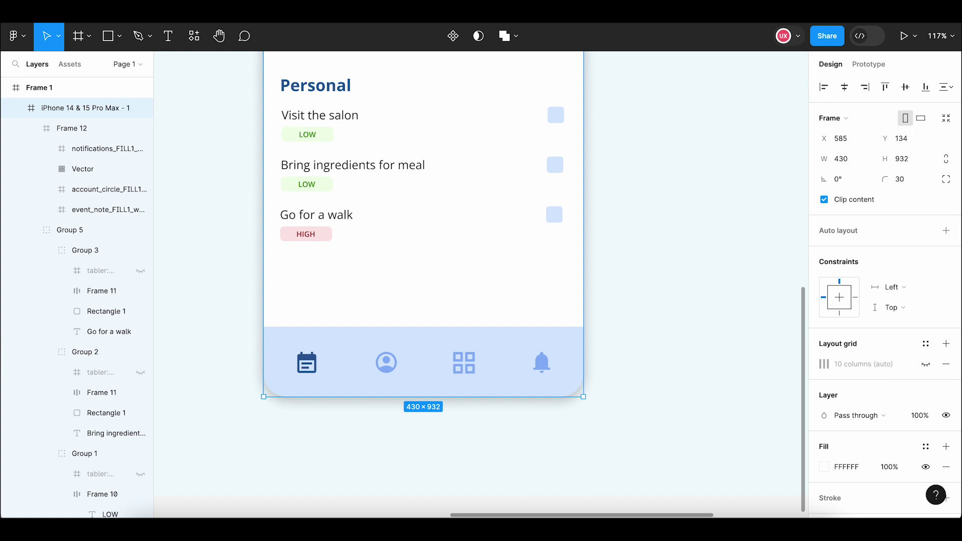
left_click(119, 36)
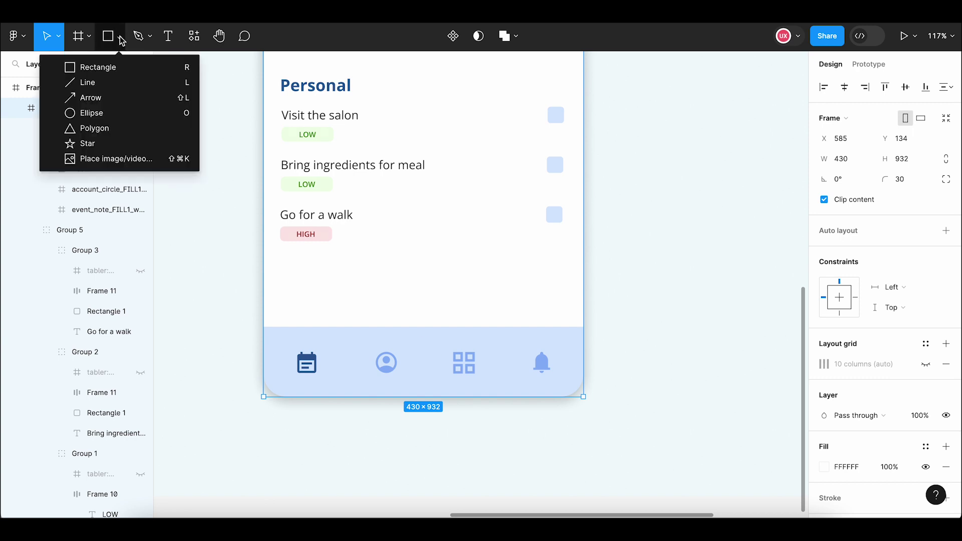
left_click(112, 115)
mouse_move(390, 299)
left_mouse_down()
mouse_move(442, 346)
mouse_move(422, 323)
left_mouse_up()
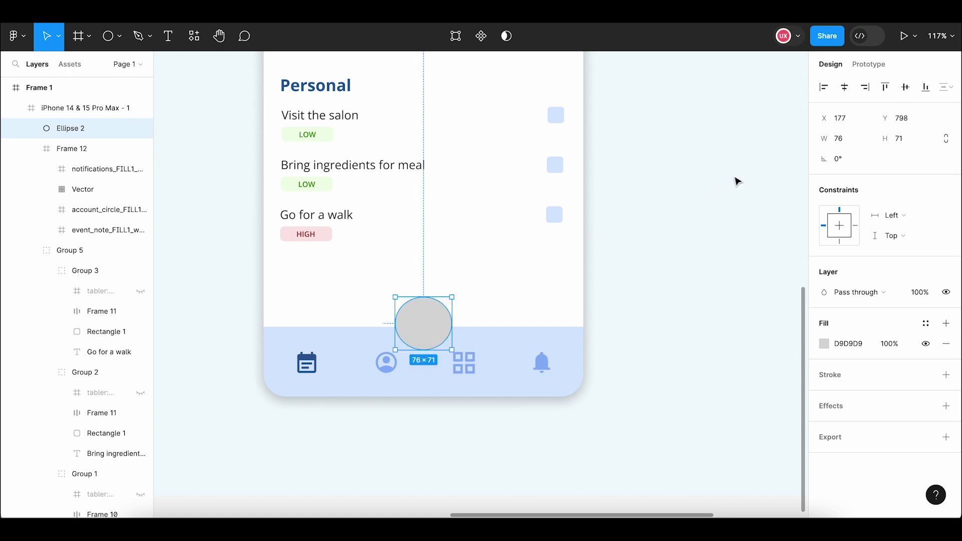
Make the ellipse an 80×80 circle and raise it to straddle the nav's top edge.
left_click(845, 144)
type("80")
key("Tab")
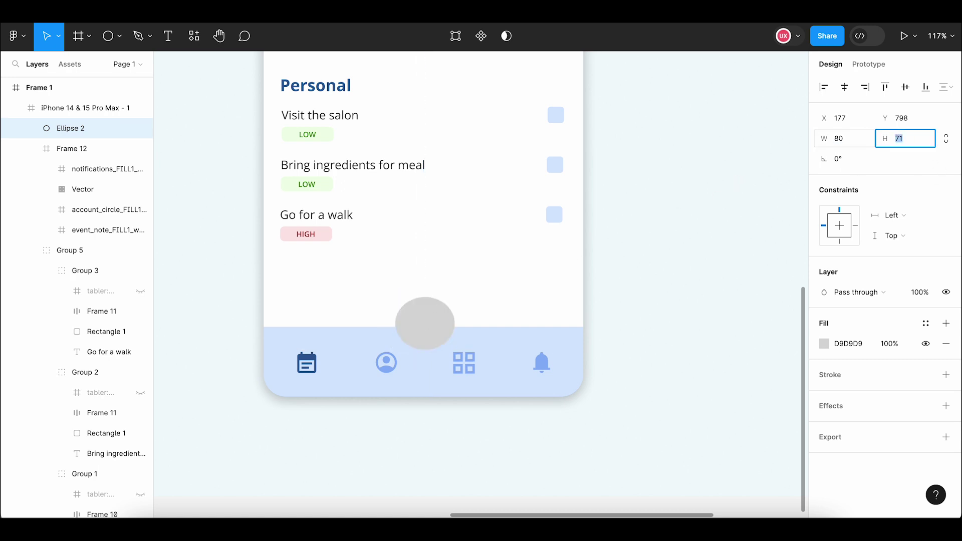
type("80")
key("Return")
left_click_drag(425, 341, 423, 328)
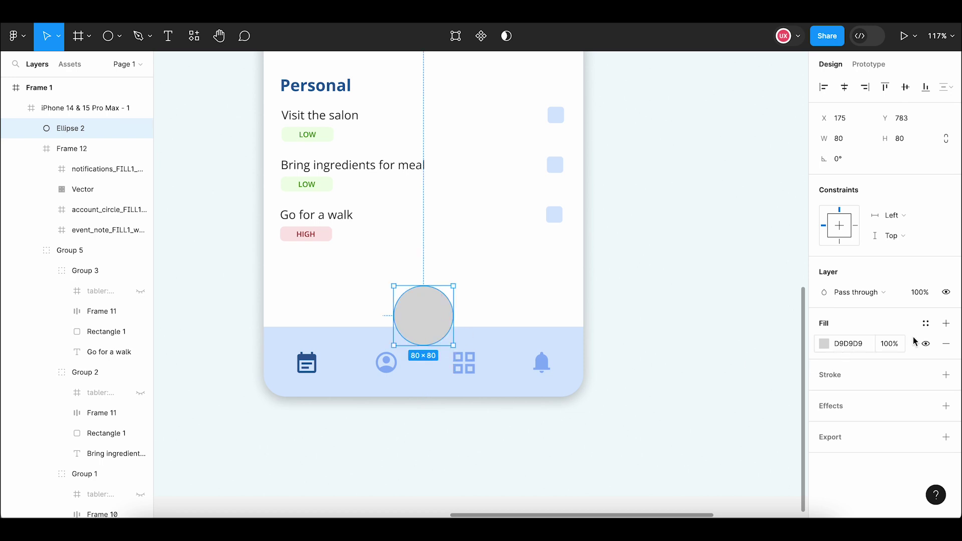
Fill the circle with the dark blue #2E5B9A swatch.
left_click(824, 345)
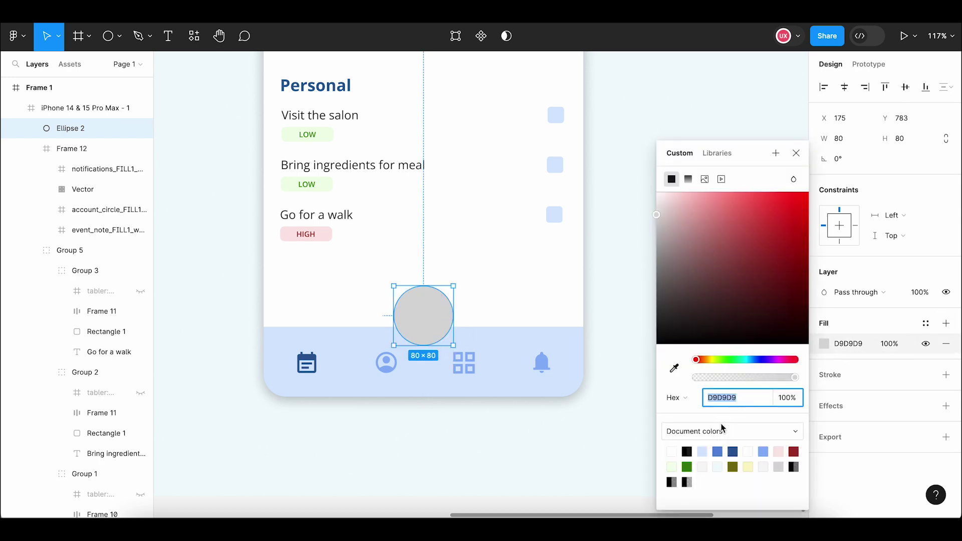
left_click(674, 369)
scroll(551, 389, "down", 5)
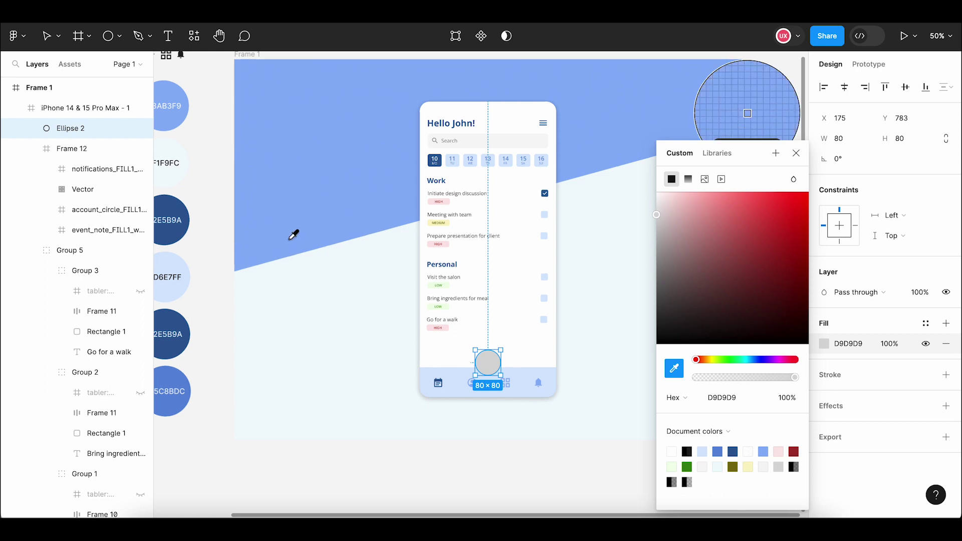
scroll(295, 220, "left", 2)
left_click(228, 227)
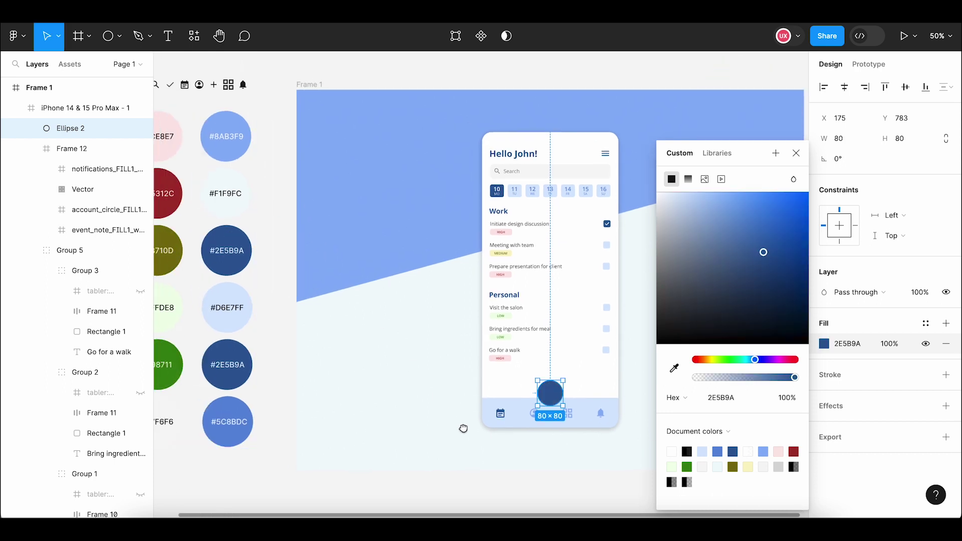
scroll(450, 360, "right", 3)
scroll(457, 354, "up", 5)
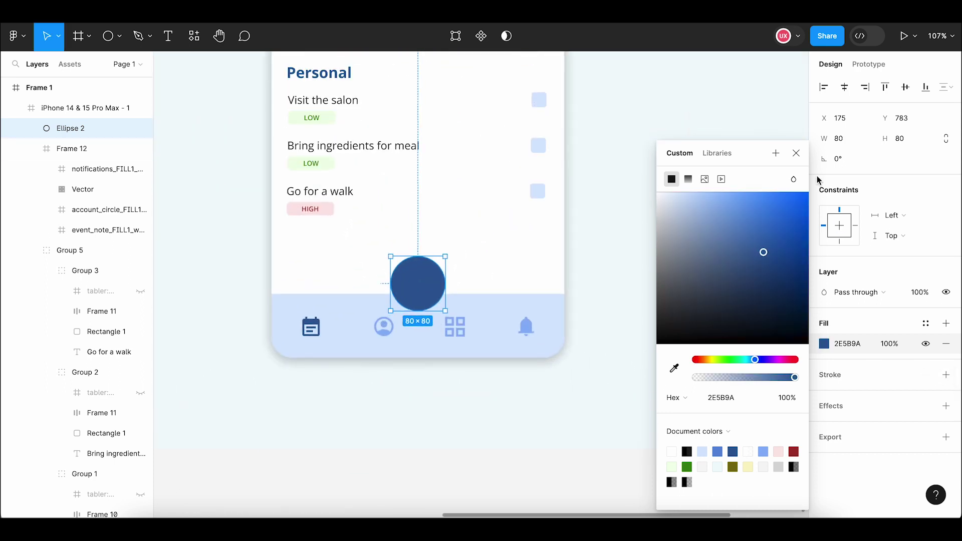
left_click(795, 153)
Give the circle a thick white FFFFFF outline and review the result.
left_click(945, 375)
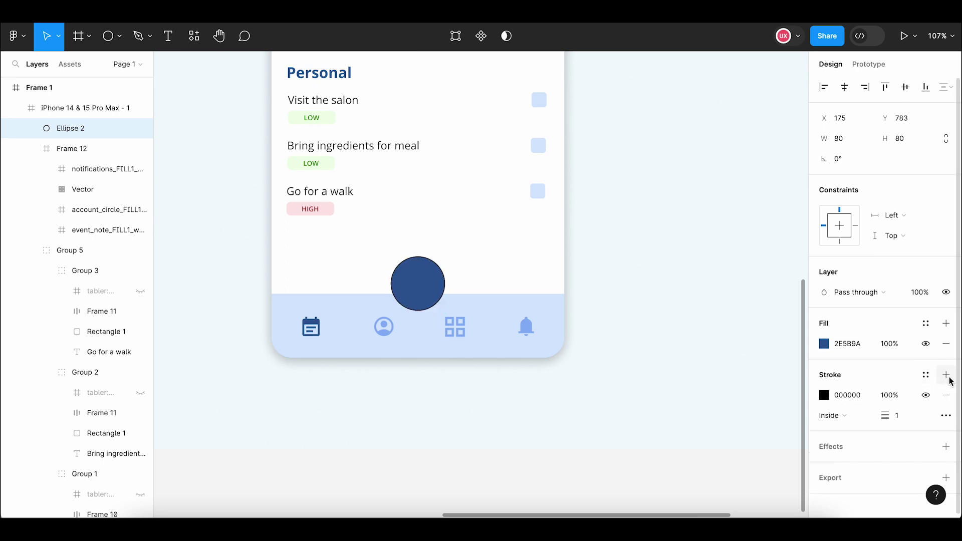
left_click(824, 395)
type("FFFFFF")
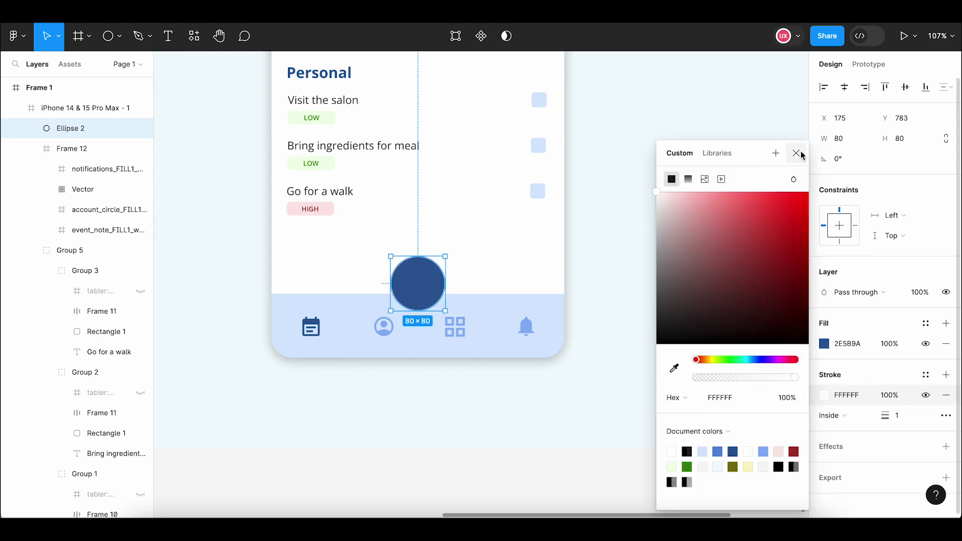
left_click(796, 154)
type("5")
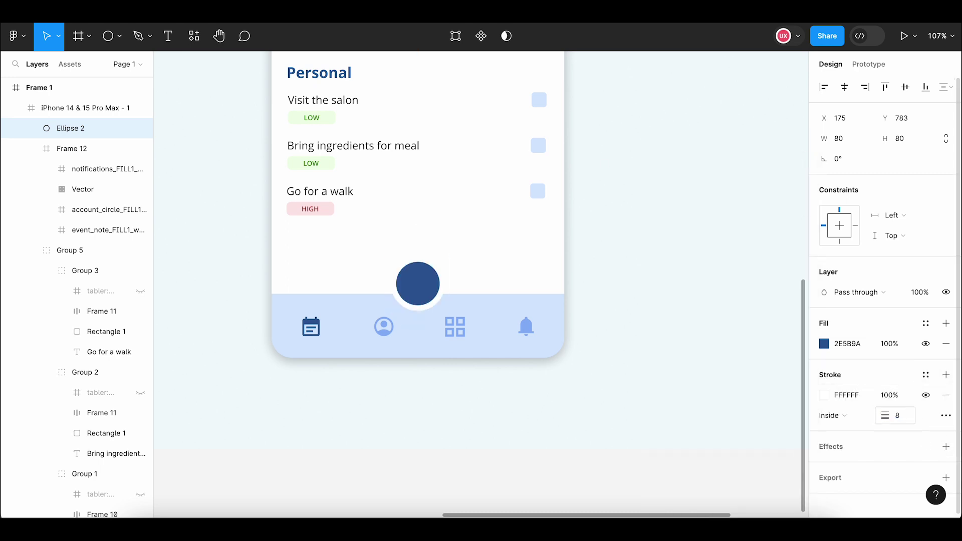
left_click(660, 360)
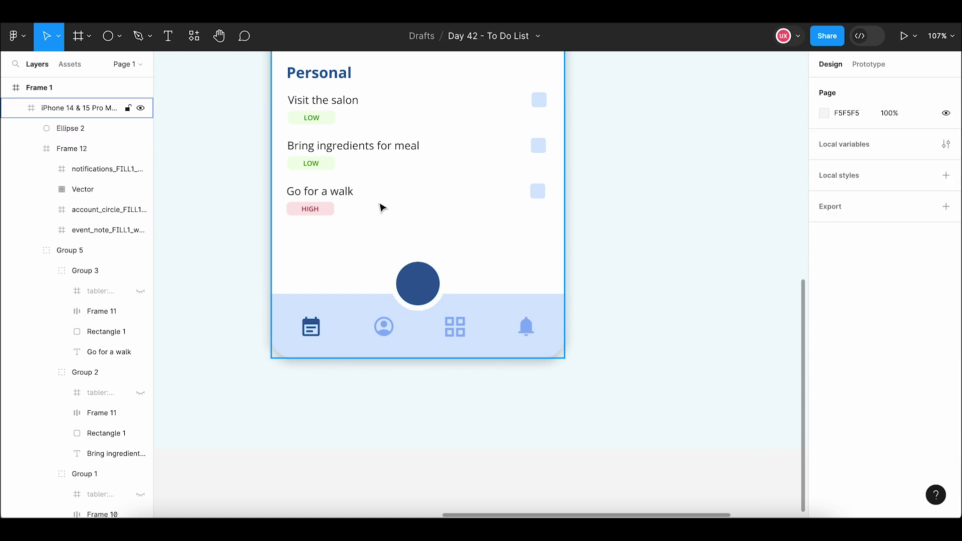
scroll(424, 288, "down", 2)
scroll(424, 288, "up", 3)
scroll(423, 288, "down", 2)
scroll(424, 291, "down", 3)
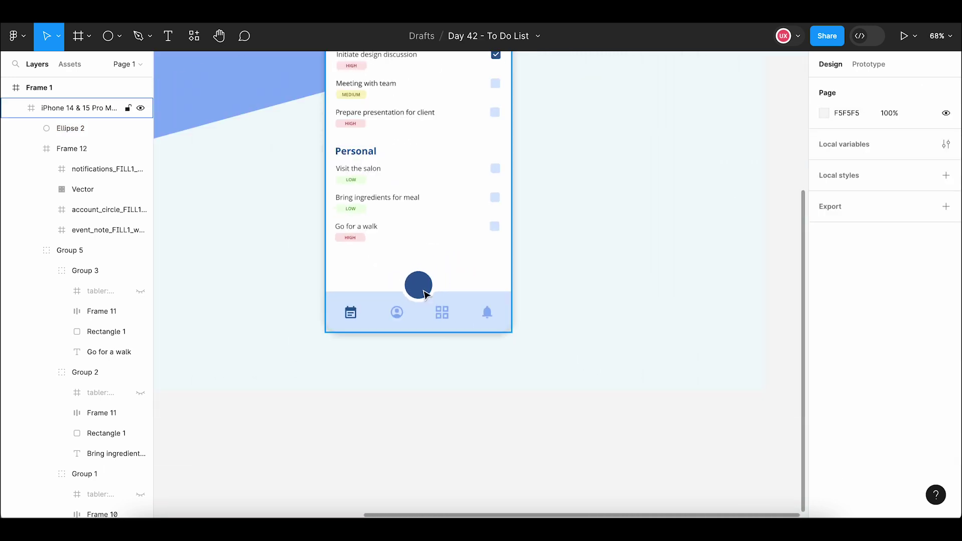
scroll(424, 292, "down", 3)
left_click_drag(286, 191, 496, 370)
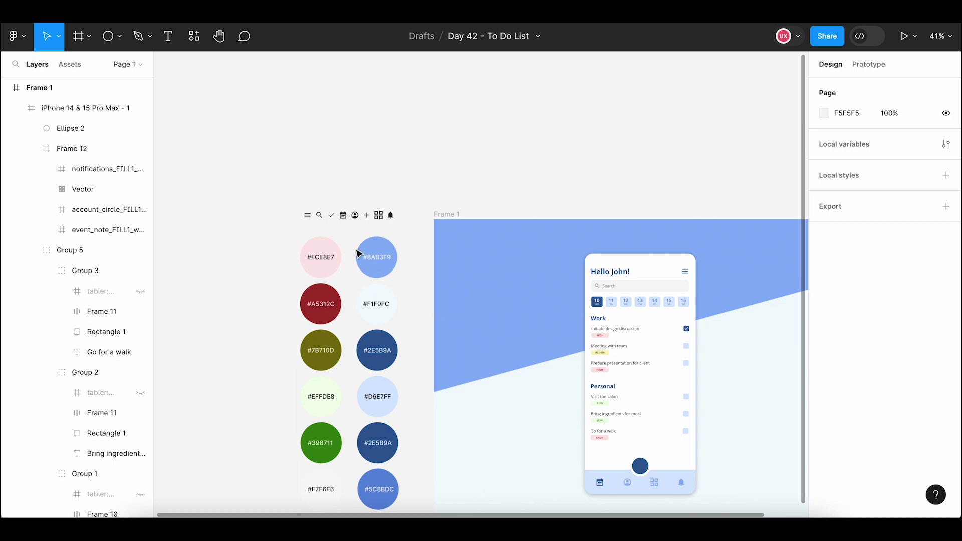
Paste a copy of the spare plus icon into the dark-blue circle and centre it.
scroll(358, 254, "up", 5)
double_click(388, 169)
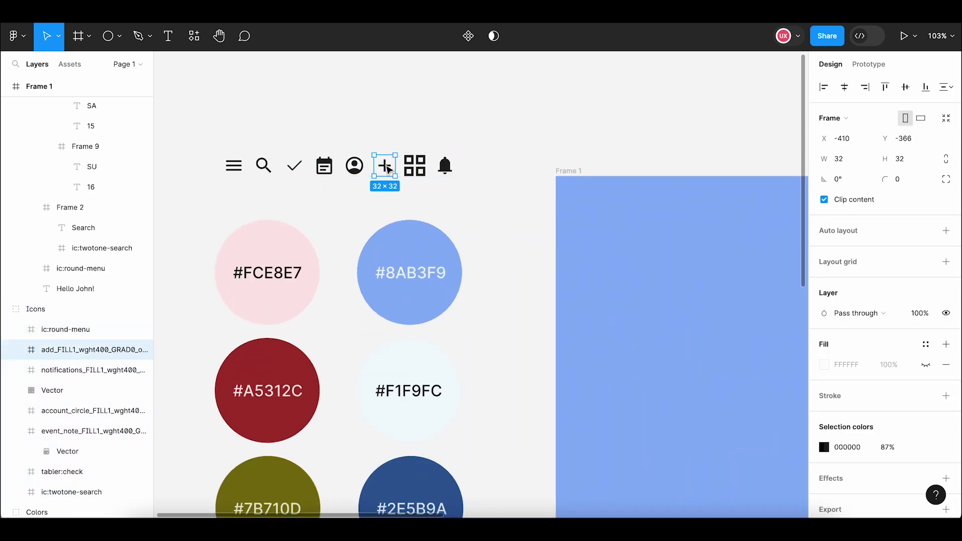
scroll(388, 169, "down", 5)
scroll(646, 379, "down", 1)
left_click_drag(646, 379, 446, 296)
scroll(427, 251, "up", 6)
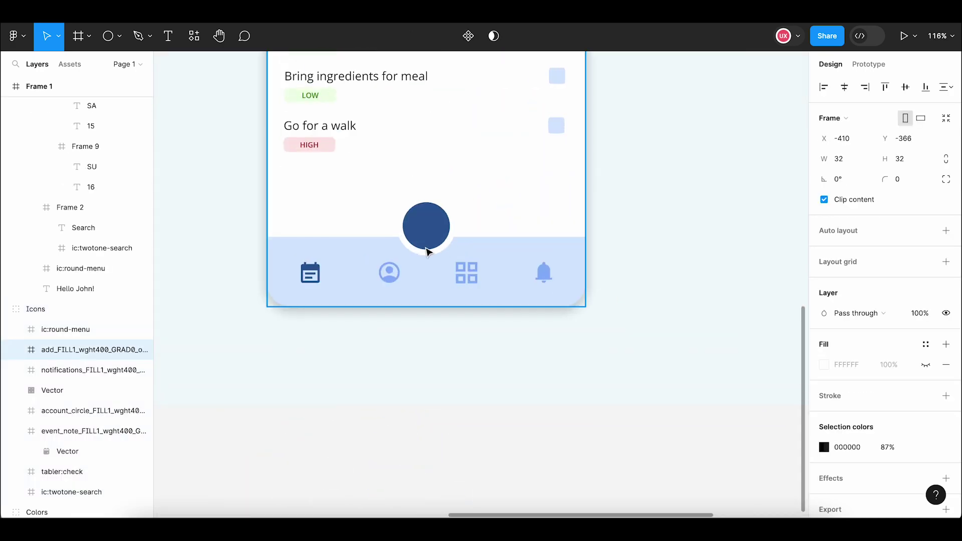
scroll(427, 252, "up", 3)
left_click(435, 208)
right_click(436, 208)
left_click(475, 143)
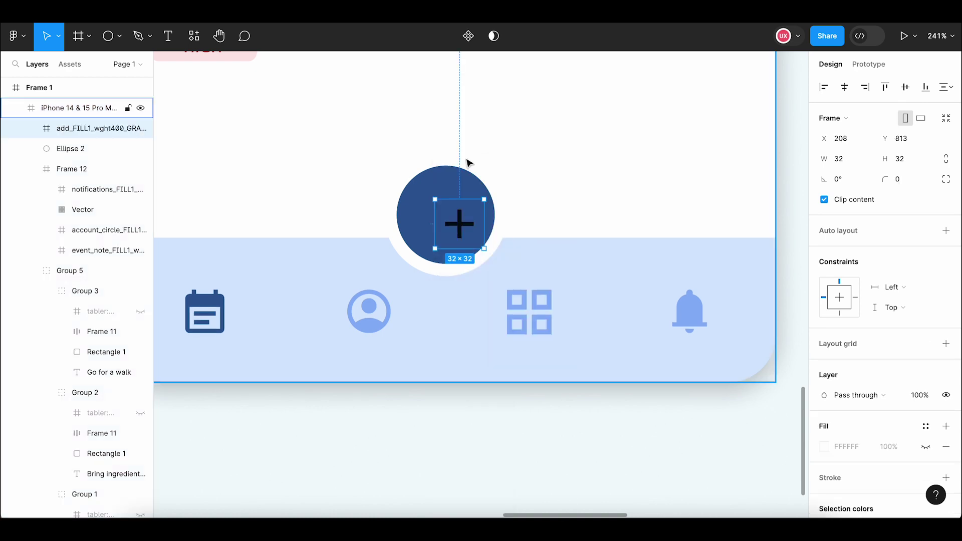
left_click_drag(459, 225, 445, 216)
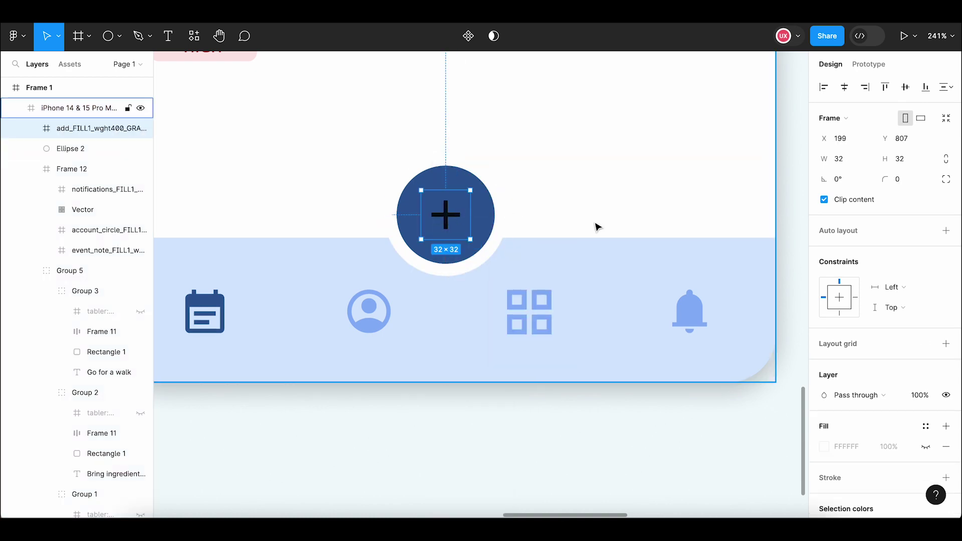
Set the plus icon's colour to white FFFFFF.
scroll(942, 451, "down", 3)
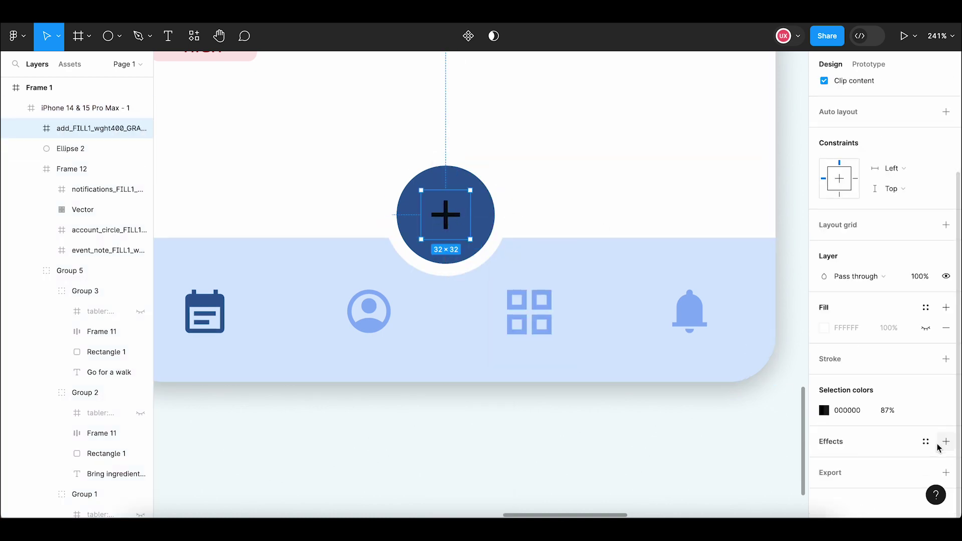
left_click(824, 410)
key("ctrl+v")
key("ctrl+z")
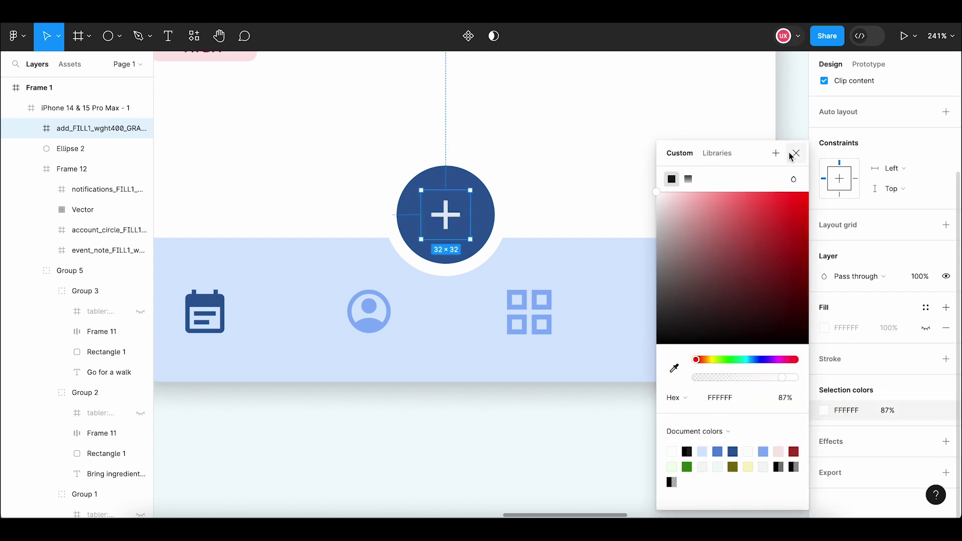
left_click(796, 153)
Resize the plus icon to 40×40 and re-centre it in the circle.
scroll(947, 151, "up", 2)
type("4")
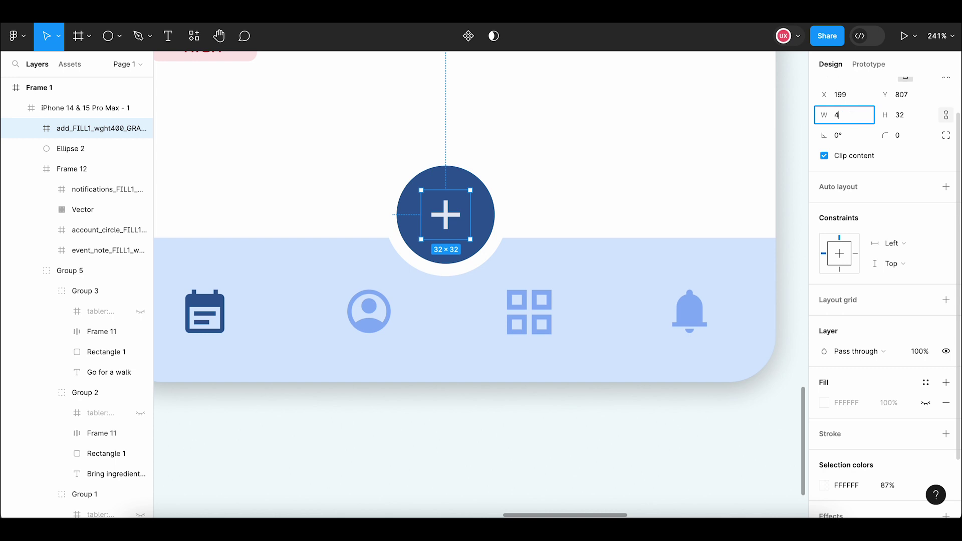
type("0")
key("Return")
left_click_drag(449, 226, 449, 224)
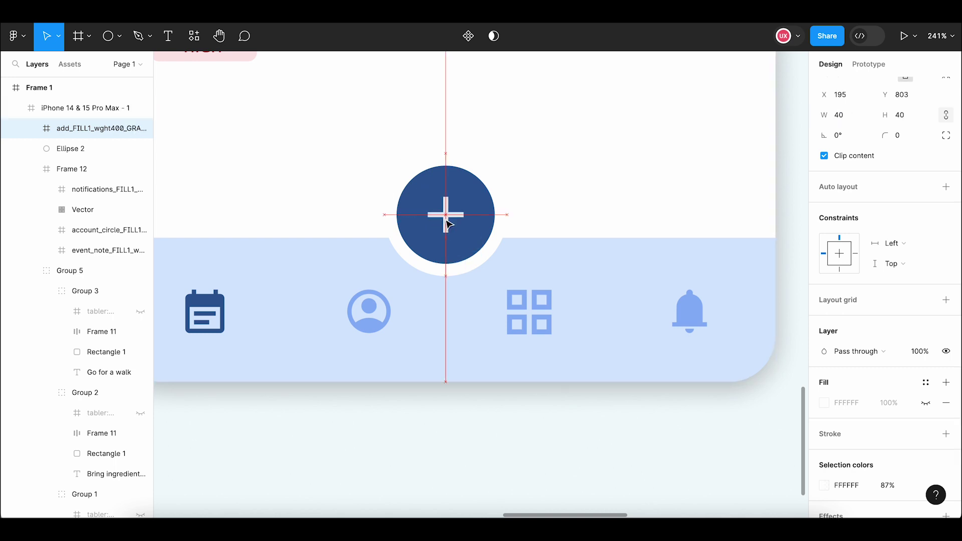
left_click(523, 201)
Set the plus icon's white colour to 100% opacity.
scroll(522, 202, "down", 5)
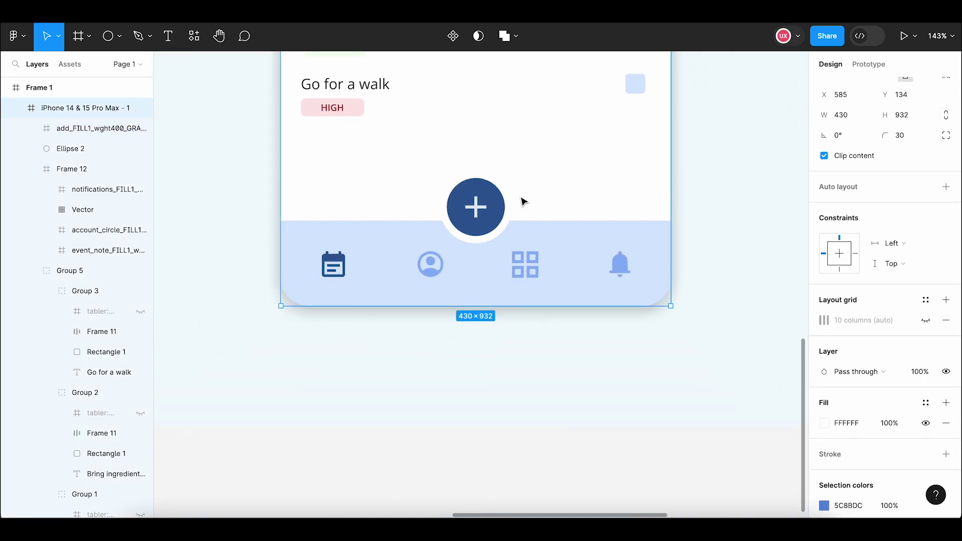
left_click(472, 218)
scroll(882, 400, "down", 2)
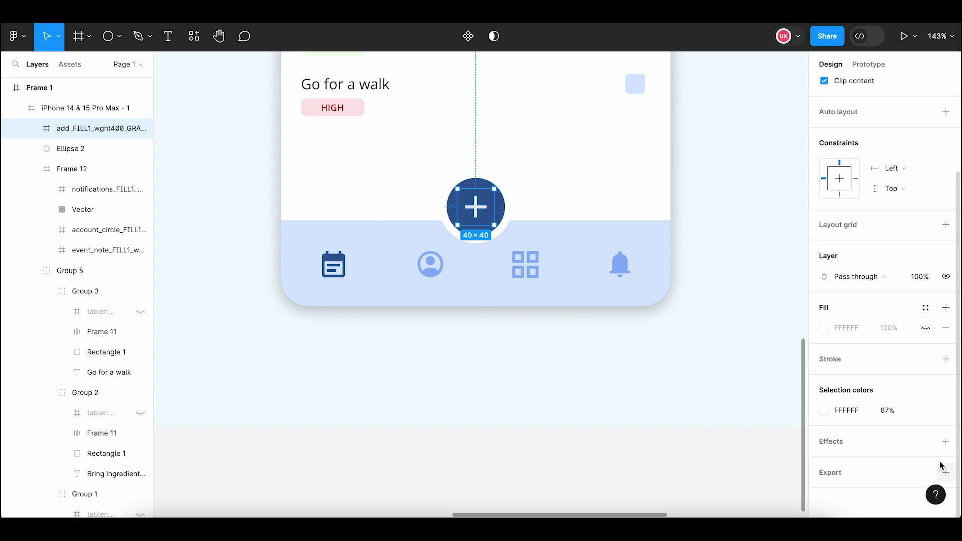
left_click(893, 414)
type("100")
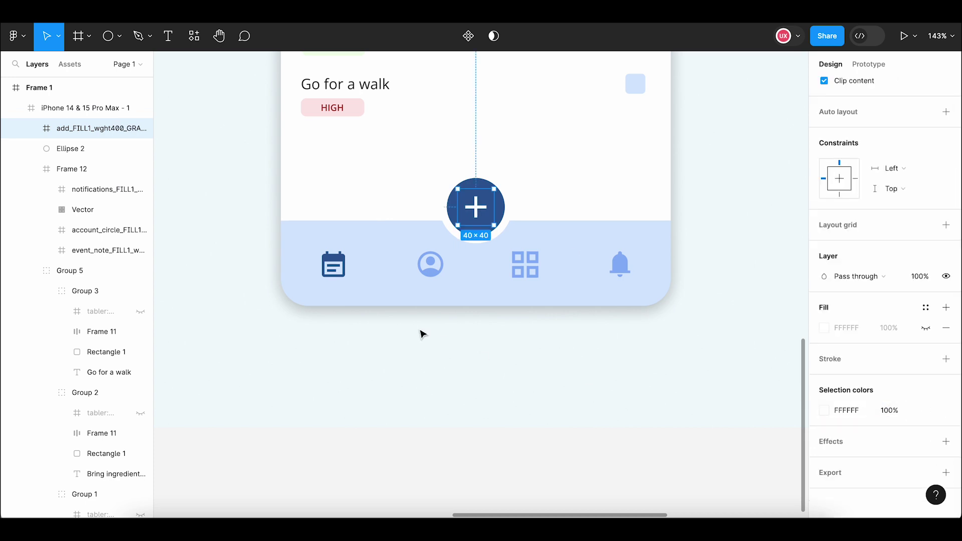
left_click(420, 333)
scroll(421, 332, "down", 5)
mouse_move(490, 249)
left_mouse_down()
mouse_move(491, 310)
mouse_move(475, 306)
left_mouse_up()
Move the Personal task section about 15 px lower beneath the Work tasks.
scroll(501, 283, "up", 2)
scroll(494, 285, "down", 1)
scroll(387, 184, "up", 1)
left_click(387, 184)
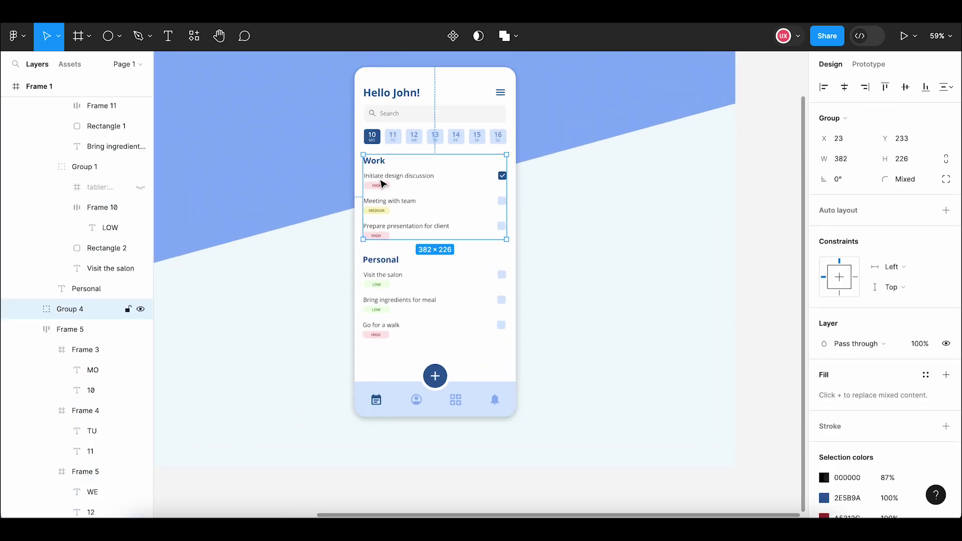
left_click(379, 274)
left_click_drag(379, 284, 380, 292)
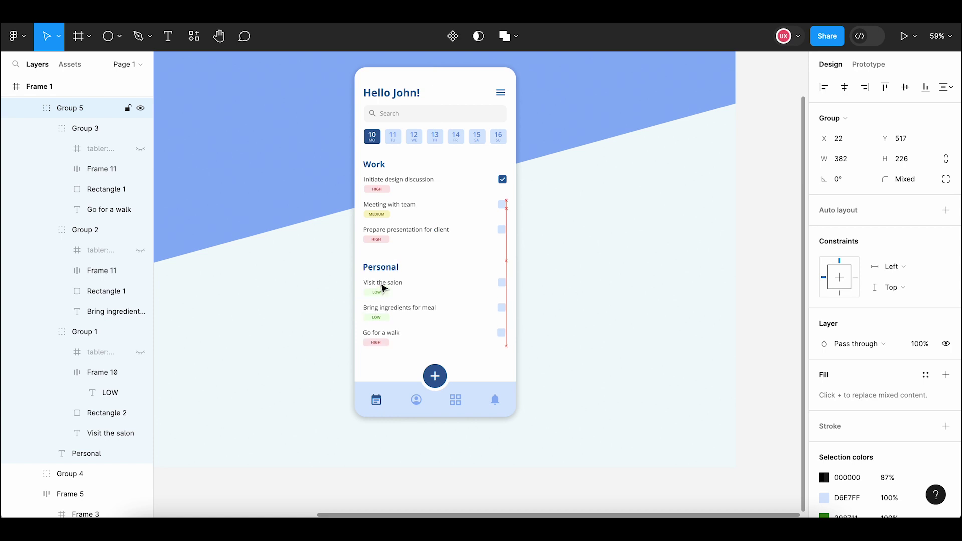
left_click(571, 247)
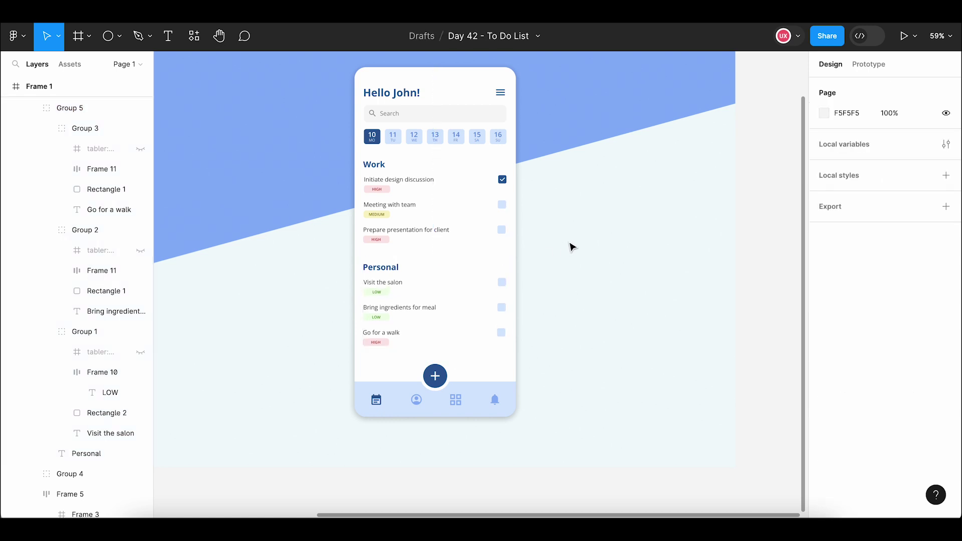
Nudge the date row down, undo it, then bring the colour swatches into view.
left_click_drag(451, 137, 450, 140)
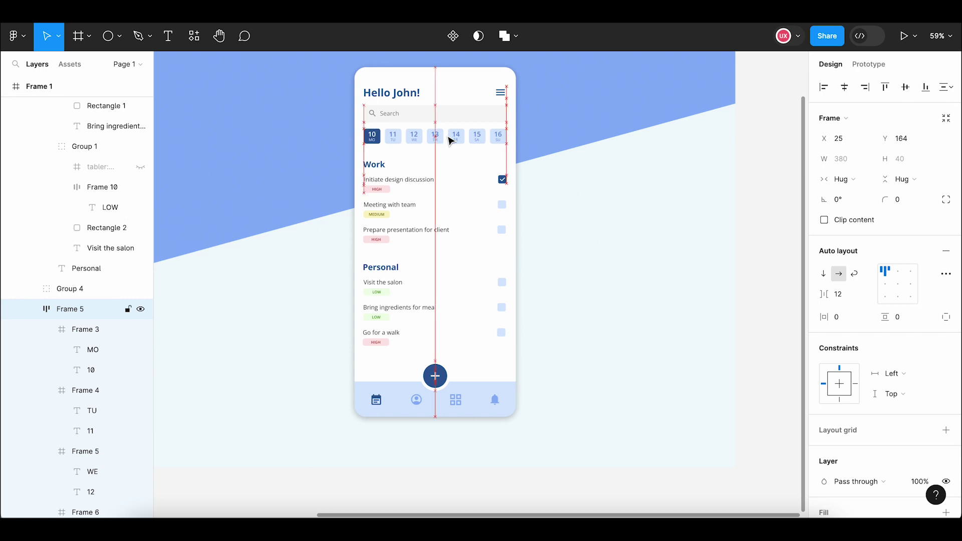
key("ctrl+z")
left_click(548, 129)
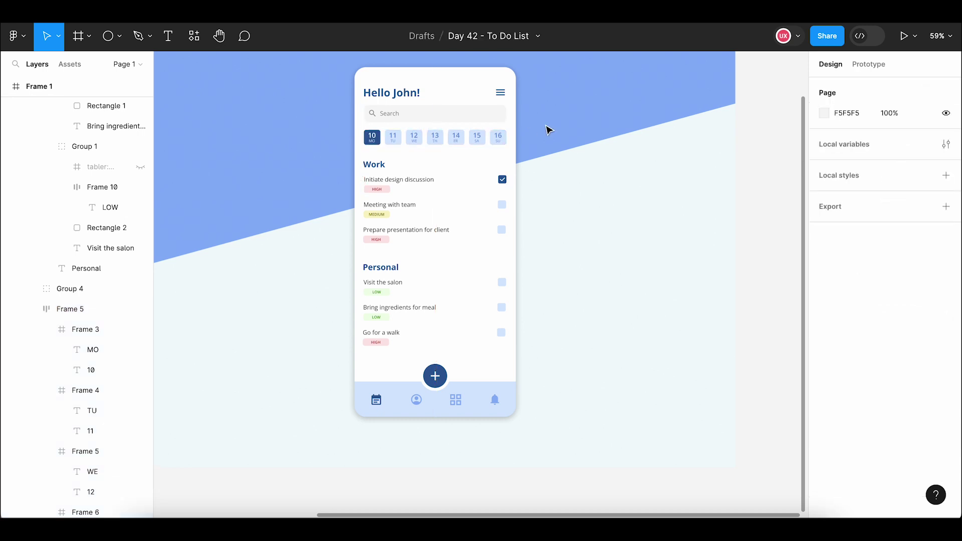
scroll(549, 133, "down", 2)
scroll(549, 133, "down", 2)
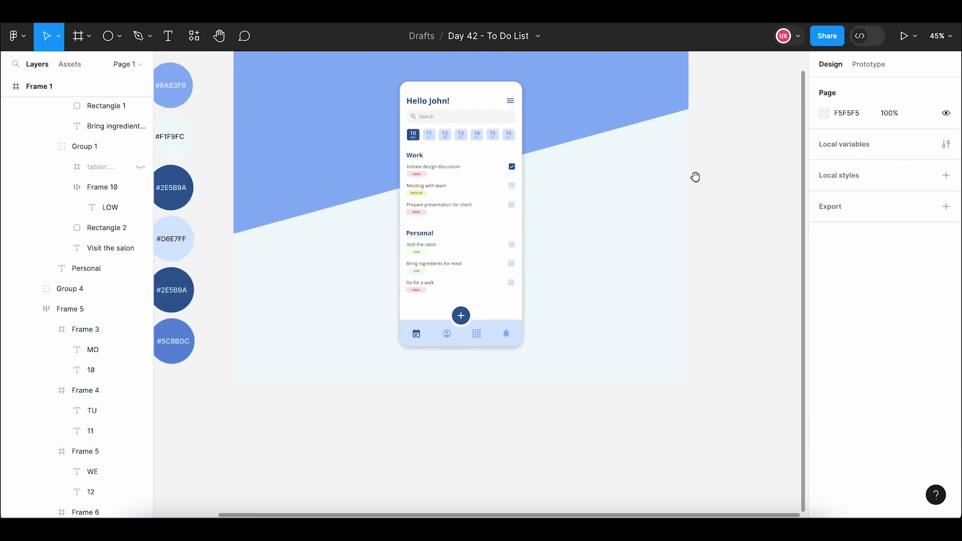
mouse_move(695, 176)
left_mouse_down()
mouse_move(697, 241)
mouse_move(717, 250)
left_mouse_up()
scroll(697, 242, "down", 1)
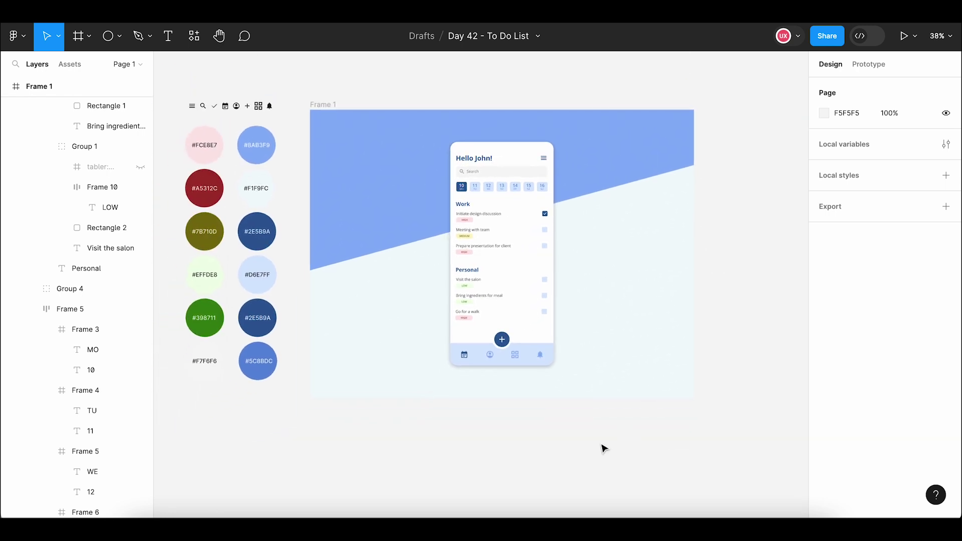